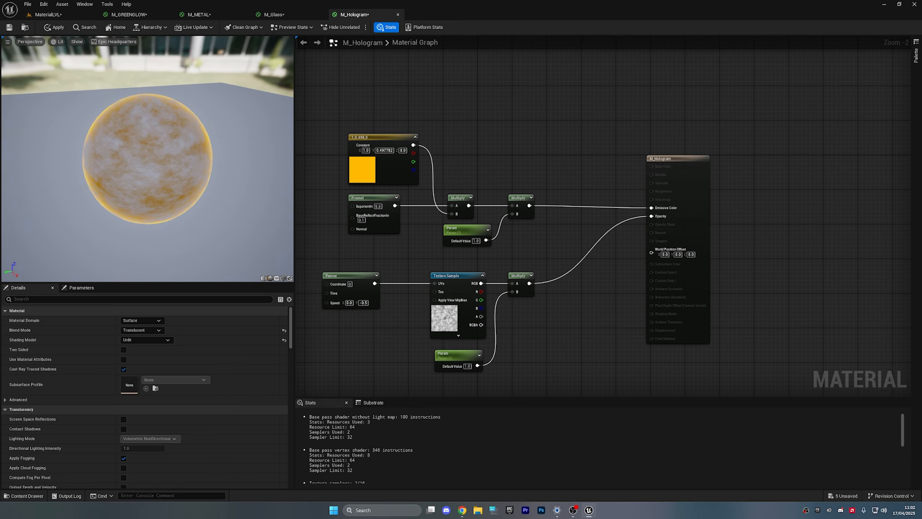
# - Fly the viewport past the grass sphere and gold cylinder to frame all the textured shapes
pyautogui.keyDown('alt'); pyautogui.click(652, 216); pyautogui.keyUp('alt')
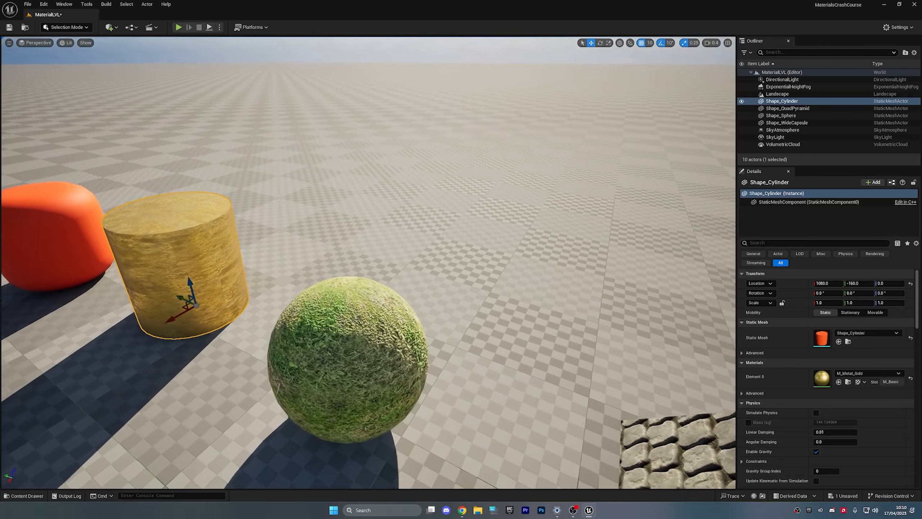
pyautogui.press('w')
pyautogui.moveTo(369, 262); pyautogui.dragTo(388, 220, button='right')
pyautogui.press('s')
pyautogui.press('a')
pyautogui.press('w')
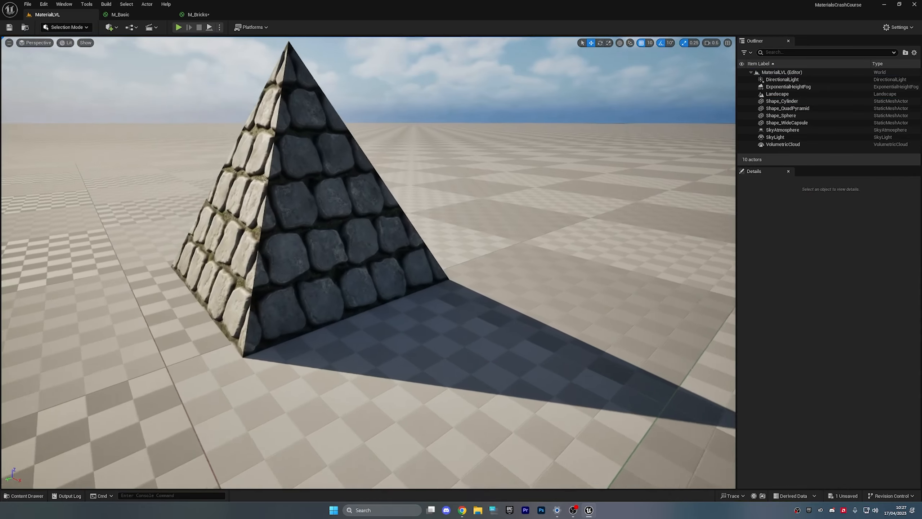
pyautogui.press('s')
pyautogui.moveTo(369, 262); pyautogui.dragTo(333, 276, button='right')
pyautogui.hotkey('ctrl', 'space')
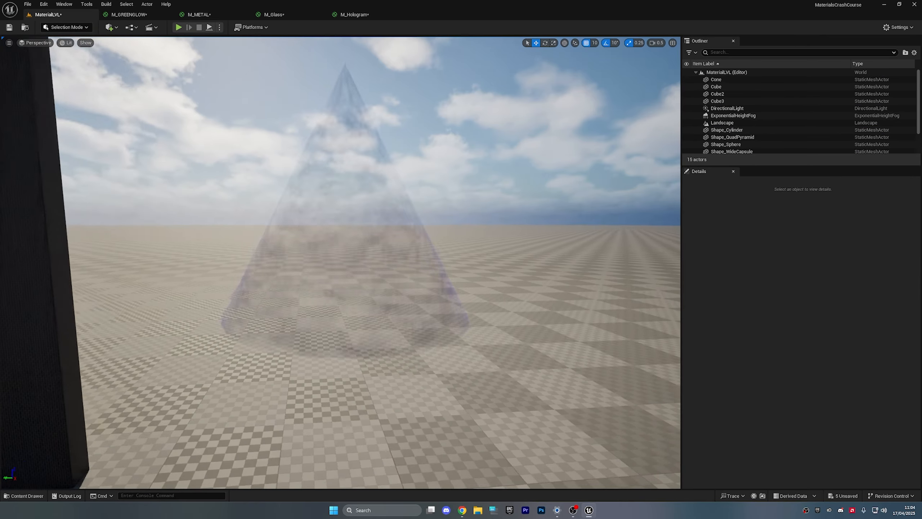
pyautogui.press('s')
pyautogui.moveTo(339, 169)
pyautogui.mouseDown(button='right')
pyautogui.moveTo(304, 169)
pyautogui.moveTo(339, 169)
pyautogui.mouseUp(button='right')
pyautogui.press('w')
# - Move the glass cone along X to 1040 and scale it down from 3.5 to 2.5
pyautogui.click(459, 242)
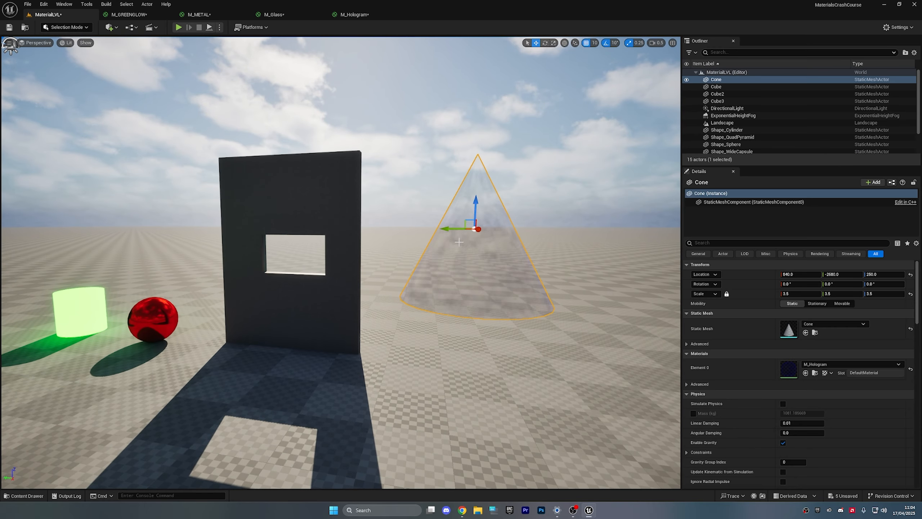
pyautogui.moveTo(478, 230)
pyautogui.mouseDown()
pyautogui.moveTo(510, 232)
pyautogui.moveTo(482, 236)
pyautogui.mouseUp()
pyautogui.press('e')
pyautogui.press('r')
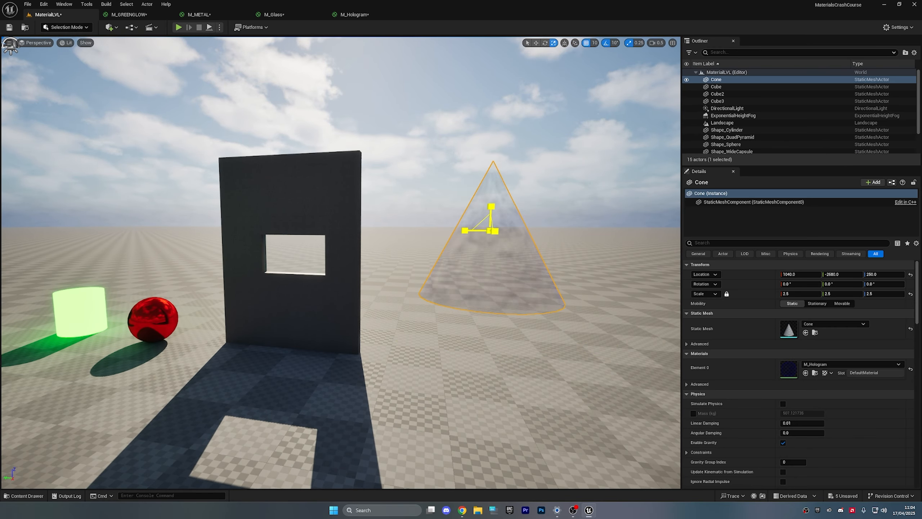
pyautogui.moveTo(511, 238); pyautogui.dragTo(472, 235, button='right')
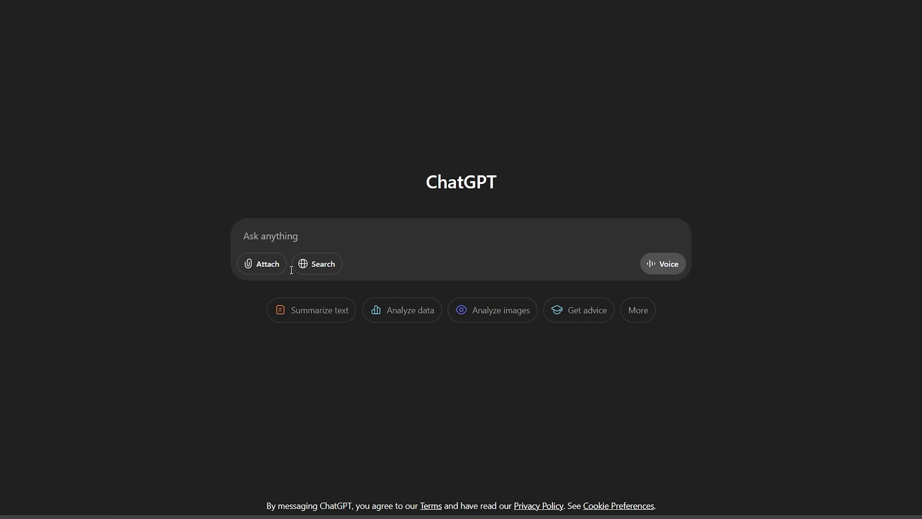
# - Ask ChatGPT to explain UE5 materials as if to a seven-year-old
pyautogui.write('can u explain ue5 materials to me like im 7 years old')
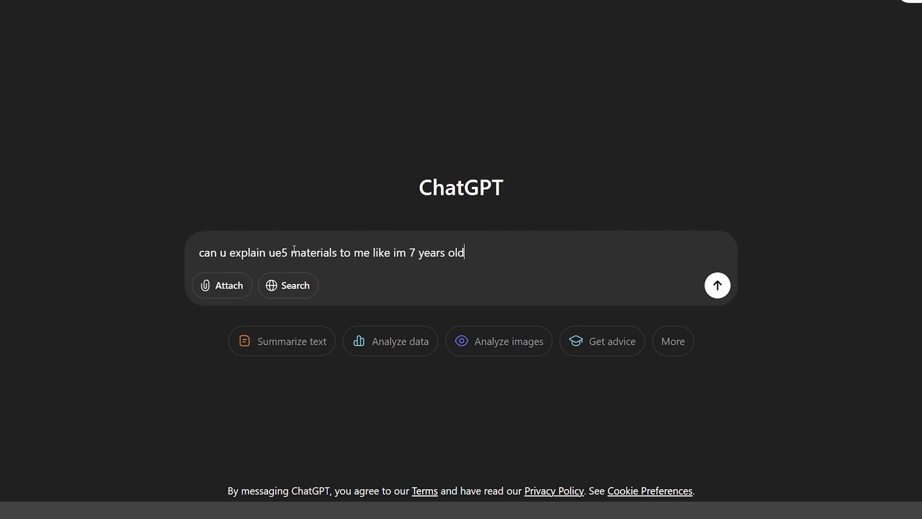
pyautogui.write('x')
pyautogui.press('Return')
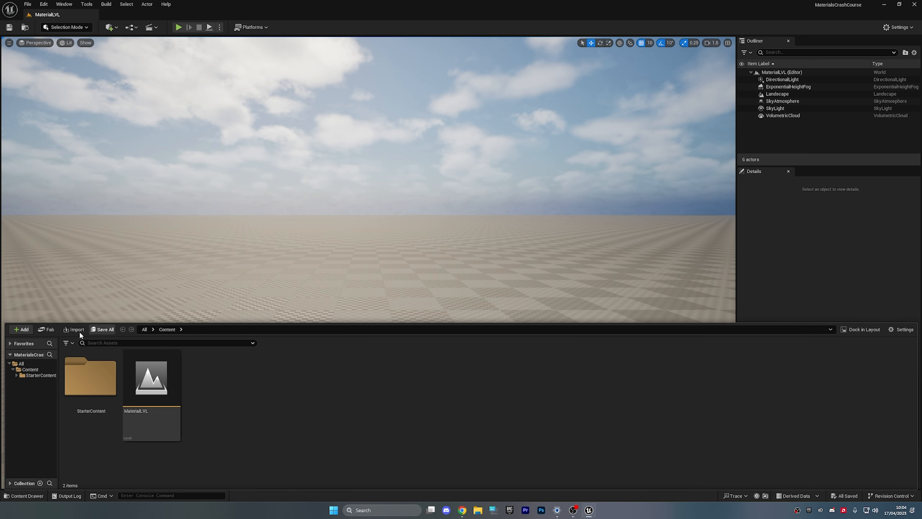
# - Open StarterContent and filter the Content Browser to Static Mesh assets only
pyautogui.click(33, 375)
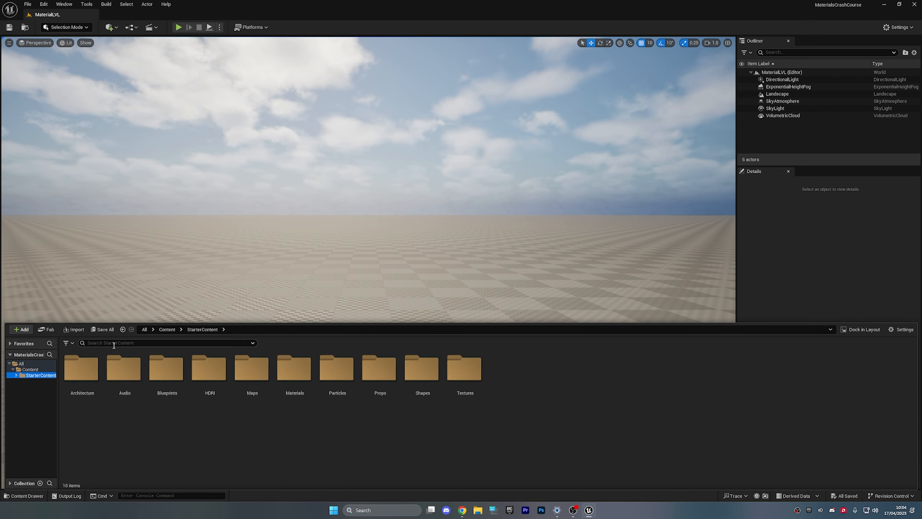
pyautogui.click(67, 343)
pyautogui.moveTo(94, 159)
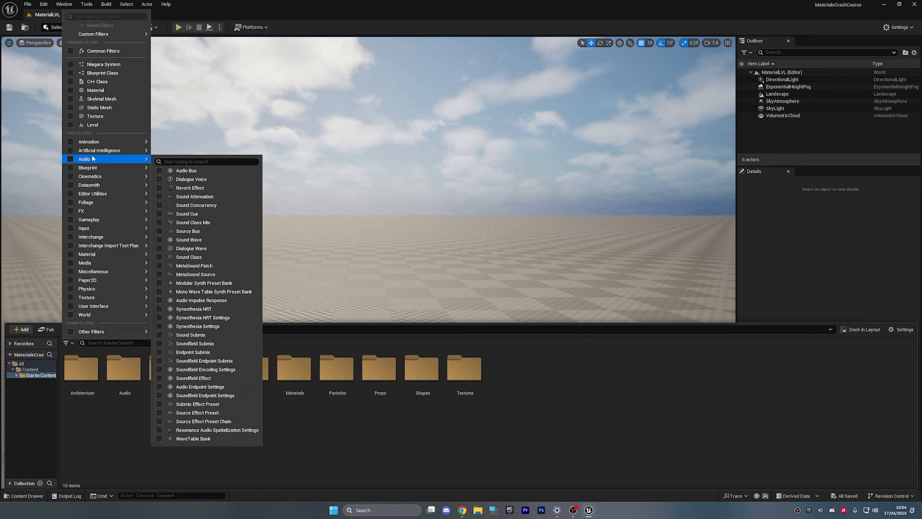
pyautogui.click(97, 108)
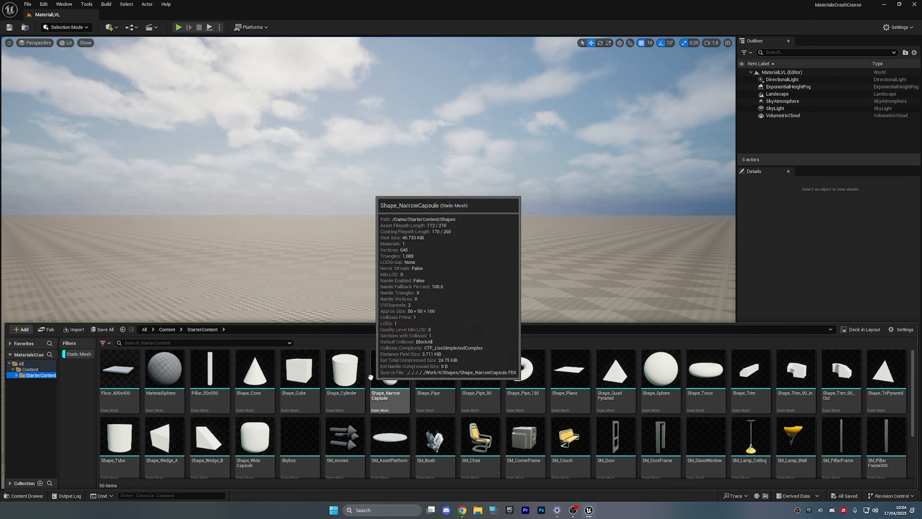
# - Drag a cylinder and a sphere from StarterContent into the level
pyautogui.moveTo(348, 378); pyautogui.dragTo(303, 331)
pyautogui.hotkey('ctrl', 'space')
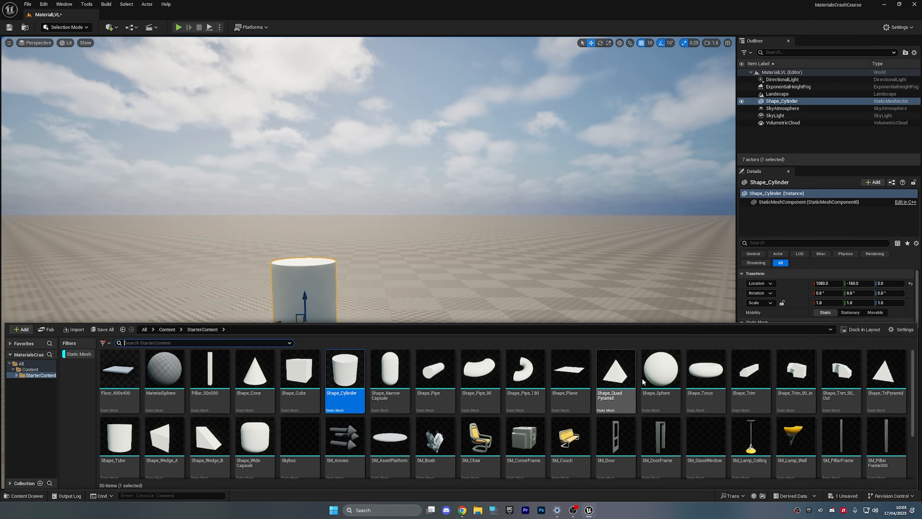
pyautogui.moveTo(660, 370); pyautogui.dragTo(429, 329)
pyautogui.hotkey('ctrl', 'space')
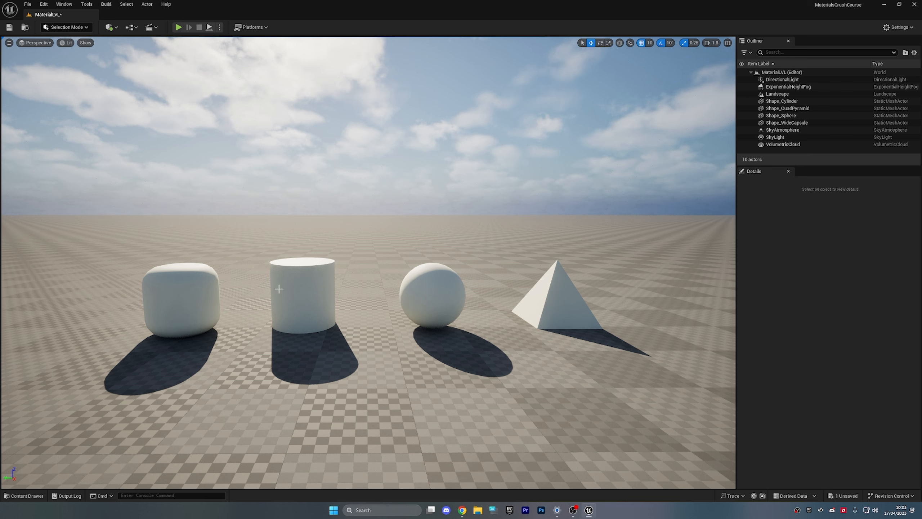
# - Check the cylinder's material choices without changing them
pyautogui.click(285, 291)
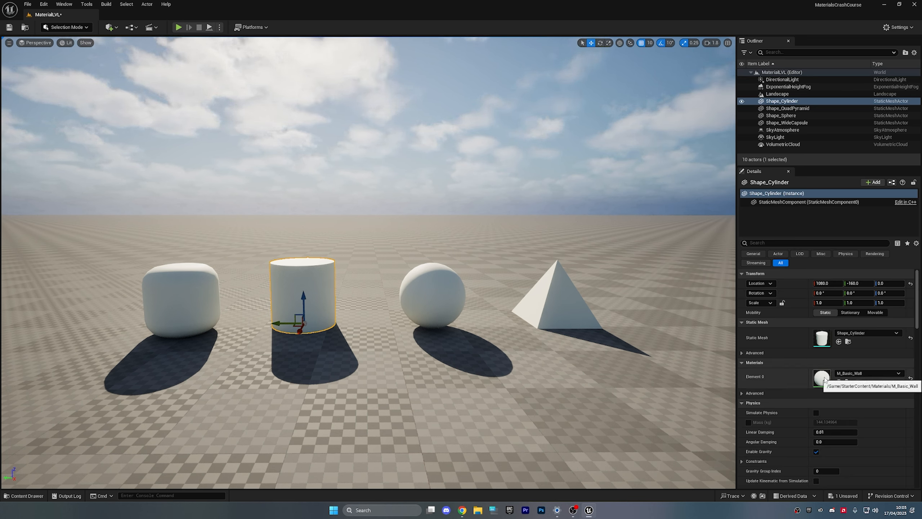
pyautogui.click(855, 374)
pyautogui.click(853, 374)
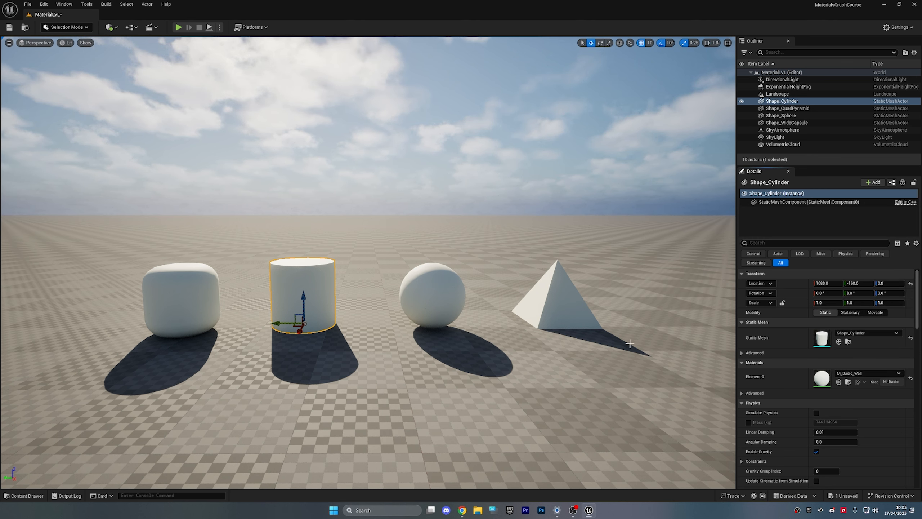
pyautogui.click(464, 175)
# - Float the M_Basic_Wall editor in its own taller window and pan to the output node
pyautogui.moveTo(465, 179)
pyautogui.mouseDown(button='right')
pyautogui.moveTo(454, 146)
pyautogui.moveTo(452, 169)
pyautogui.mouseUp(button='right')
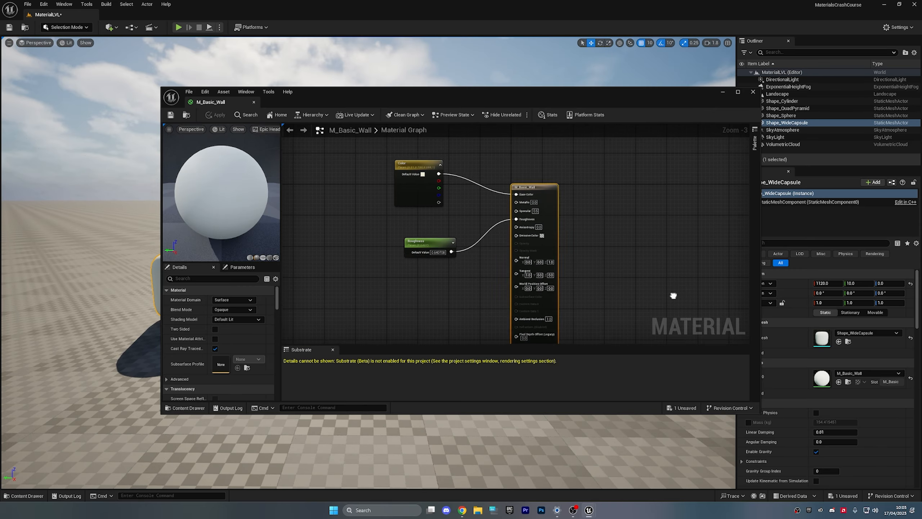
pyautogui.moveTo(673, 296); pyautogui.dragTo(660, 271, button='right')
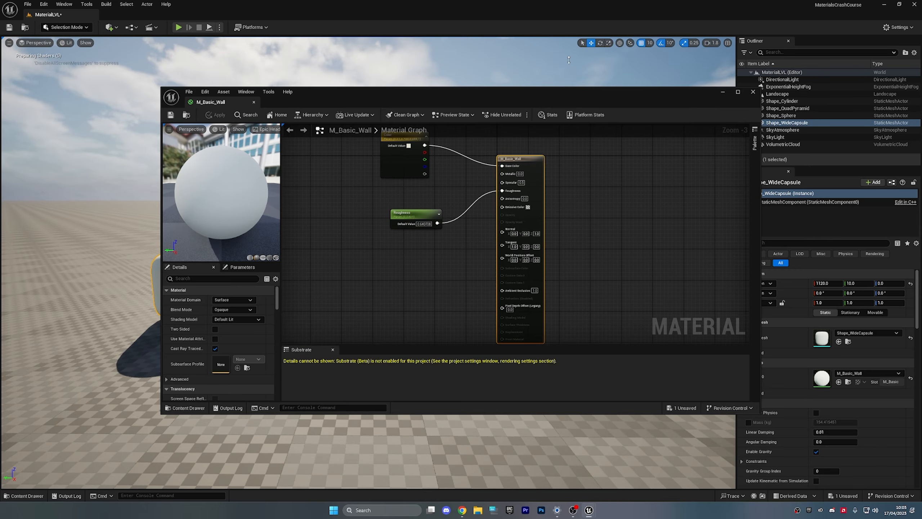
pyautogui.moveTo(223, 103); pyautogui.dragTo(242, 13)
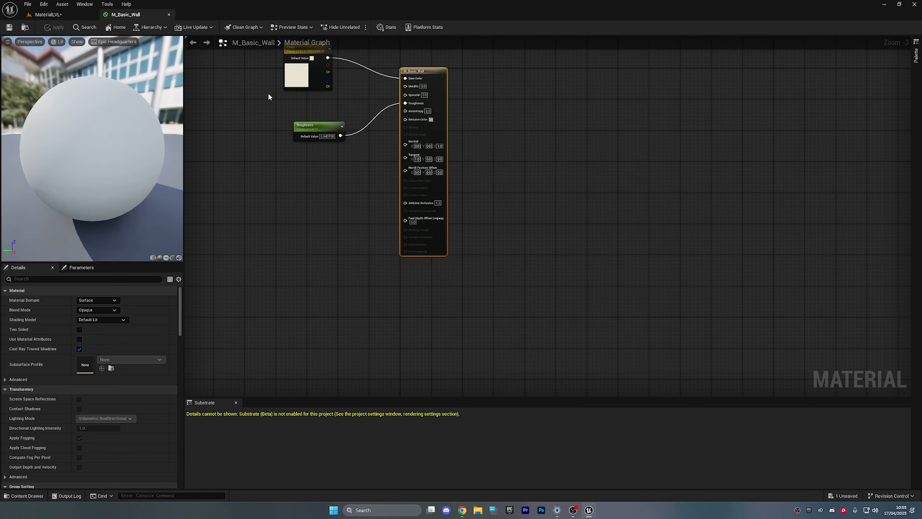
pyautogui.scroll(3, 382, 278)
pyautogui.moveTo(387, 231); pyautogui.dragTo(334, 175, button='right')
pyautogui.click(66, 14)
pyautogui.moveTo(124, 15); pyautogui.dragTo(330, 43)
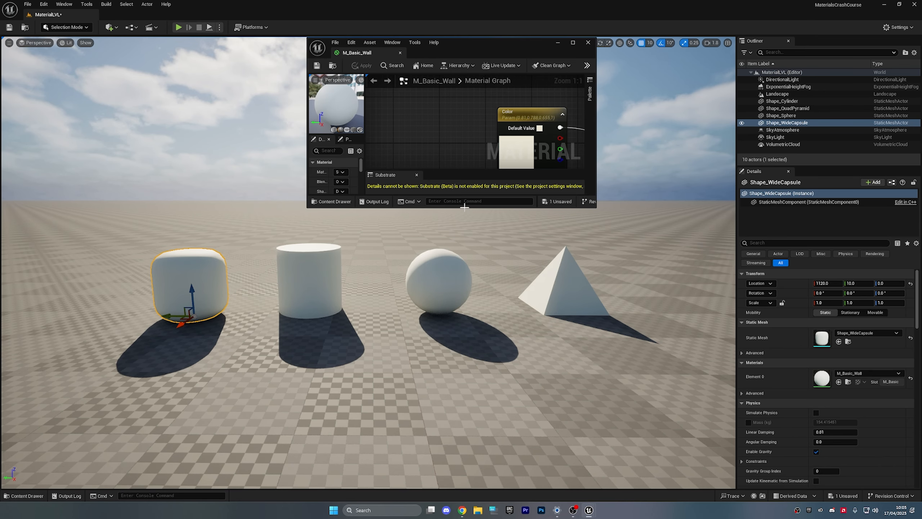
pyautogui.moveTo(470, 207); pyautogui.dragTo(459, 419)
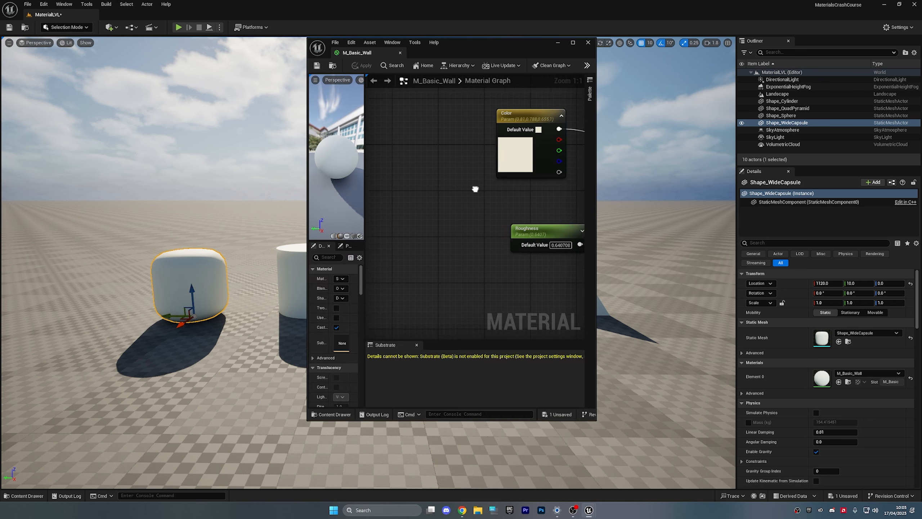
pyautogui.moveTo(475, 190); pyautogui.dragTo(388, 229, button='right')
pyautogui.scroll(-1, 471, 223)
pyautogui.moveTo(471, 223); pyautogui.dragTo(438, 230, button='right')
# - Set the Color parameter node to red
pyautogui.doubleClick(409, 210)
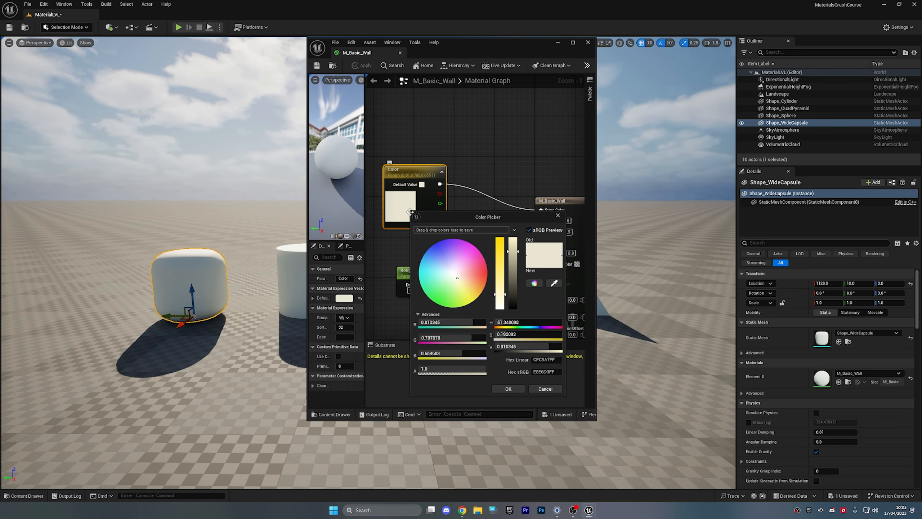
pyautogui.moveTo(463, 270); pyautogui.dragTo(487, 272)
pyautogui.click(507, 387)
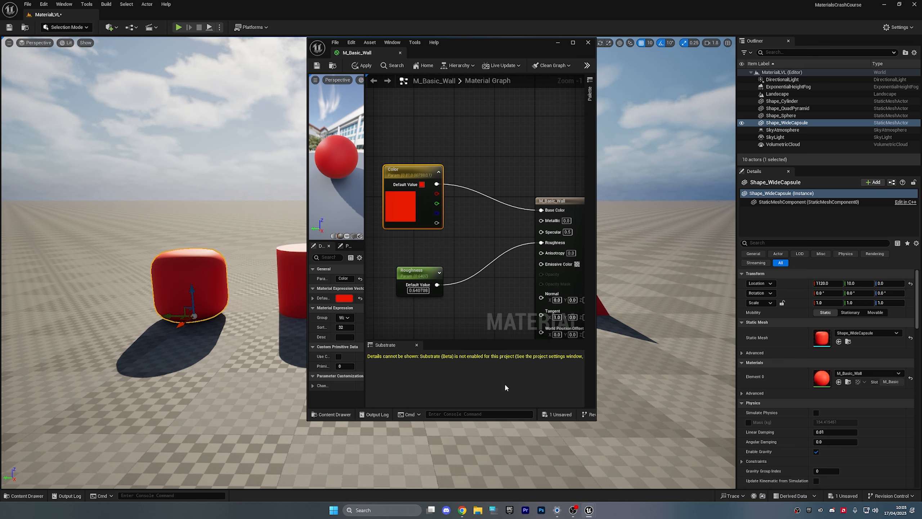
pyautogui.click(497, 313)
pyautogui.moveTo(493, 307); pyautogui.dragTo(478, 281, button='right')
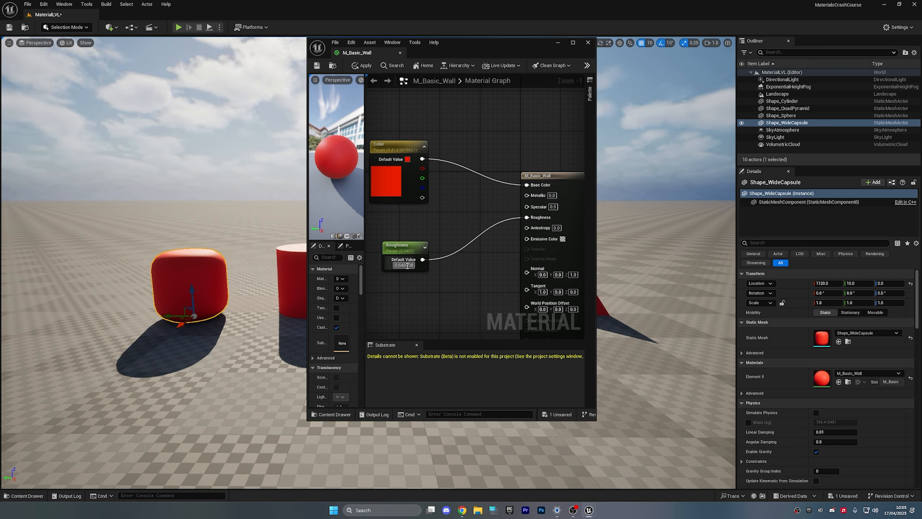
# - Set Roughness to 0 for a glossy finish and apply it, viewing the capsule up close
pyautogui.press('w')
pyautogui.moveTo(214, 253); pyautogui.dragTo(187, 286, button='right')
pyautogui.scroll(-5, 214, 254)
pyautogui.press('s')
pyautogui.press('w')
pyautogui.scroll(-5, 196, 290)
pyautogui.press('s')
pyautogui.press('w')
pyautogui.scroll(-4, 188, 272)
pyautogui.press('s')
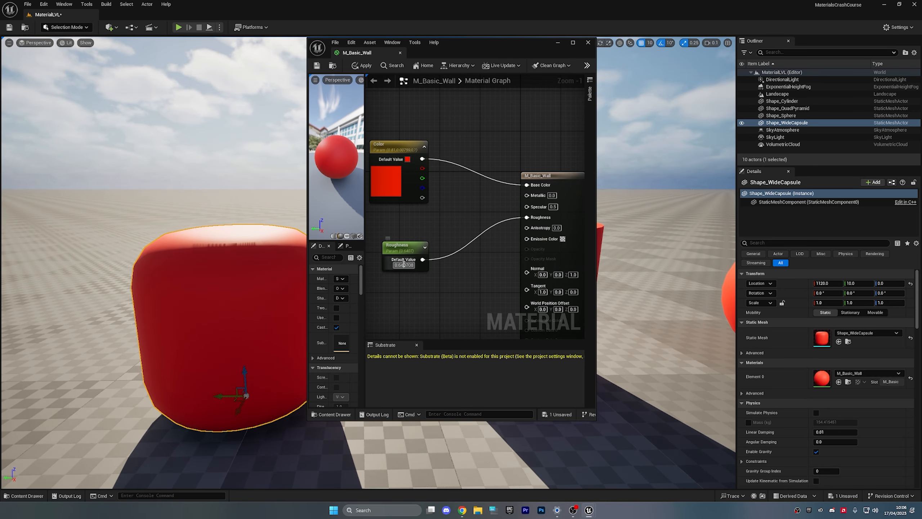
pyautogui.write('0')
pyautogui.press('Return')
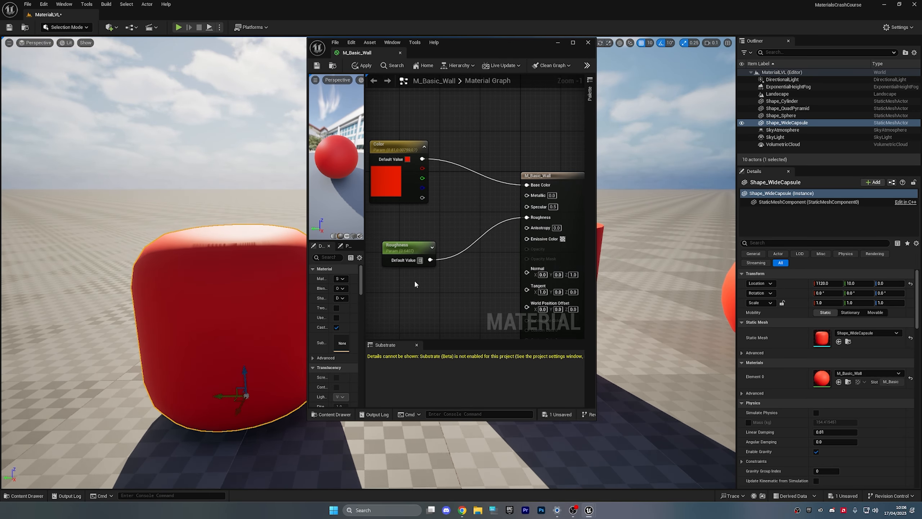
pyautogui.click(362, 67)
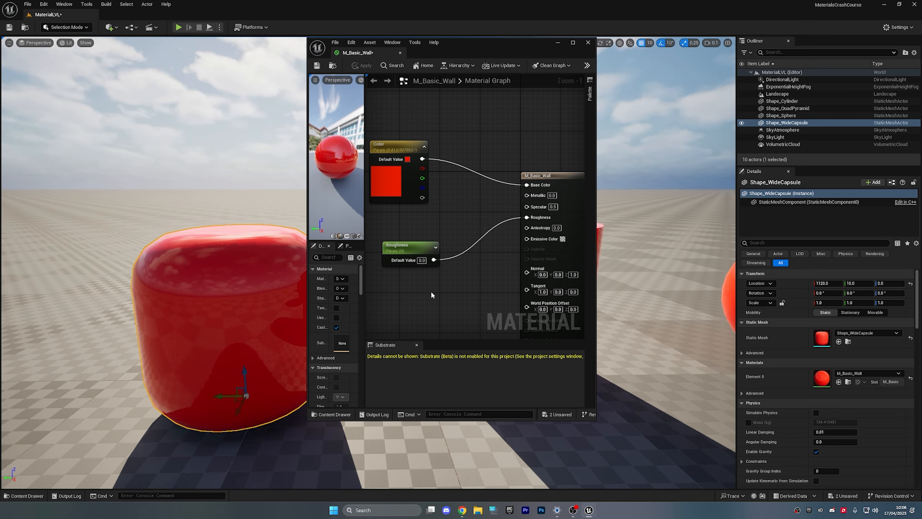
# - Change Roughness to 1 for a matte look
pyautogui.moveTo(270, 287); pyautogui.dragTo(234, 282, button='right')
pyautogui.press('w')
pyautogui.scroll(2, 283, 287)
pyautogui.press('d')
pyautogui.press('w')
pyautogui.press('a')
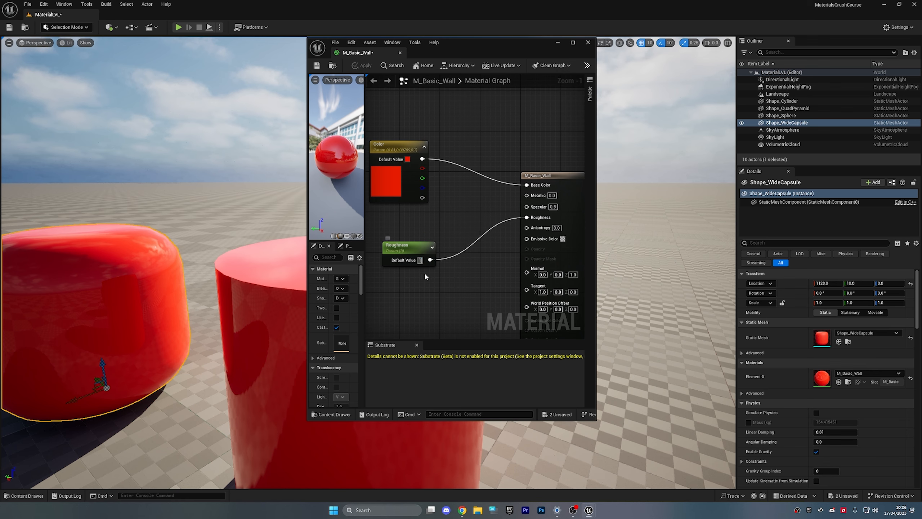
pyautogui.write('1')
pyautogui.press('Return')
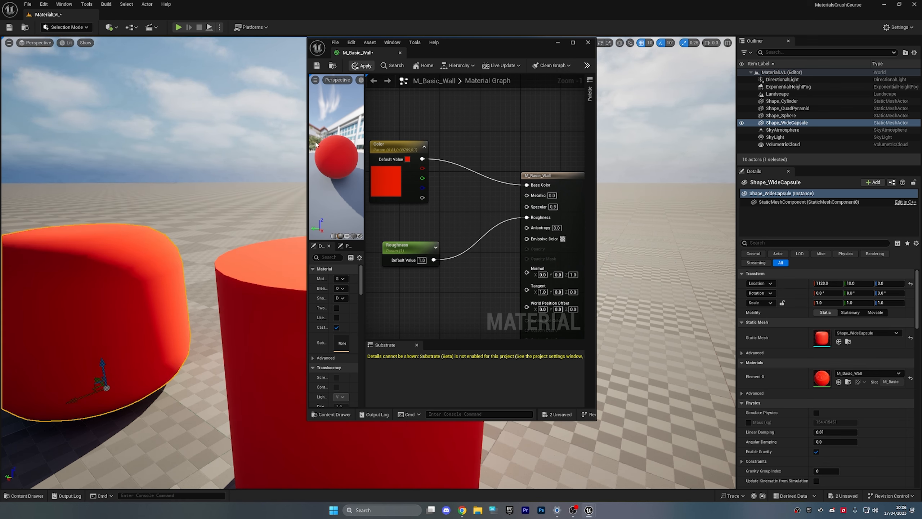
# - Set the Color parameter to black and apply the material changes
pyautogui.moveTo(273, 215); pyautogui.dragTo(294, 242, button='right')
pyautogui.press('s')
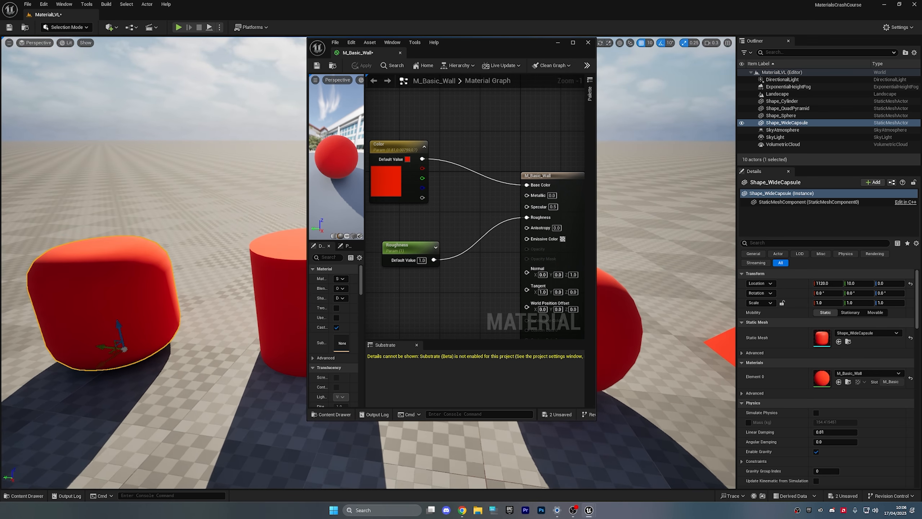
pyautogui.doubleClick(376, 178)
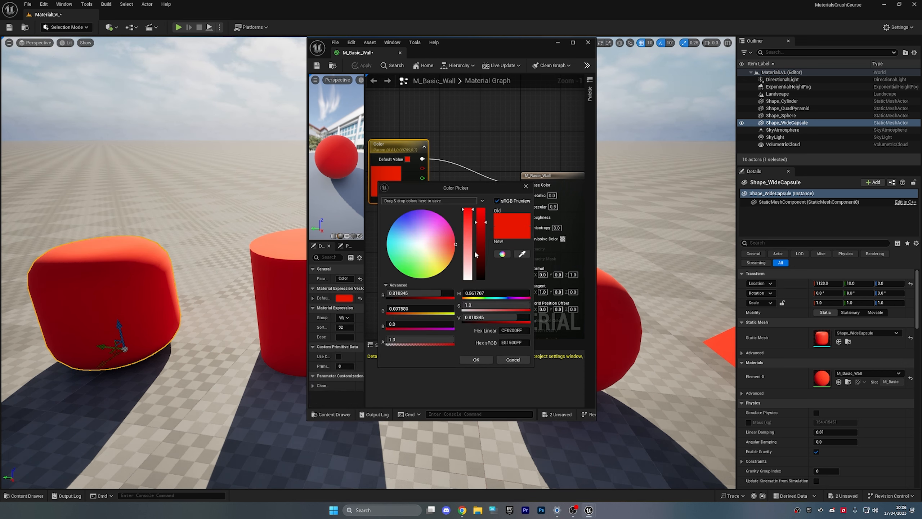
pyautogui.moveTo(475, 254); pyautogui.dragTo(475, 280)
pyautogui.click(479, 360)
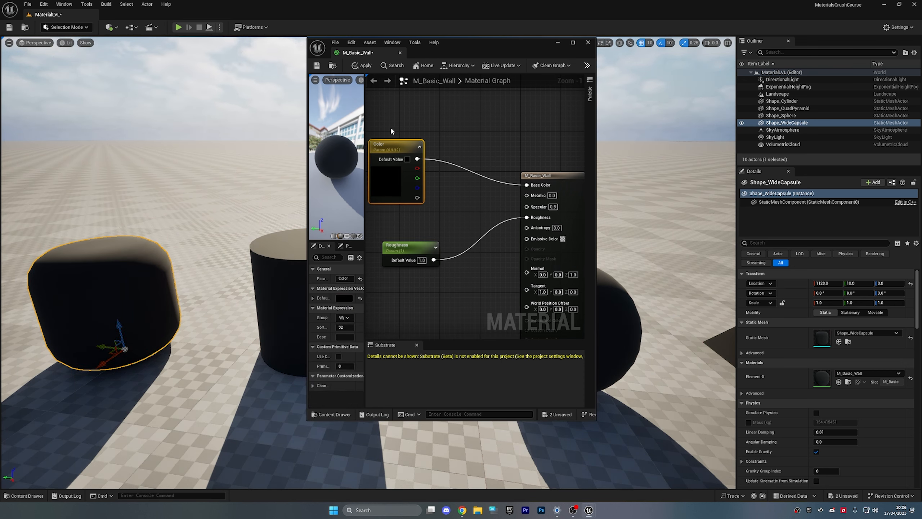
pyautogui.click(361, 69)
# - Dock the M_Basic_Wall editor back into the main window
pyautogui.press('w')
pyautogui.moveTo(432, 450); pyautogui.dragTo(501, 450, button='right')
pyautogui.press('d')
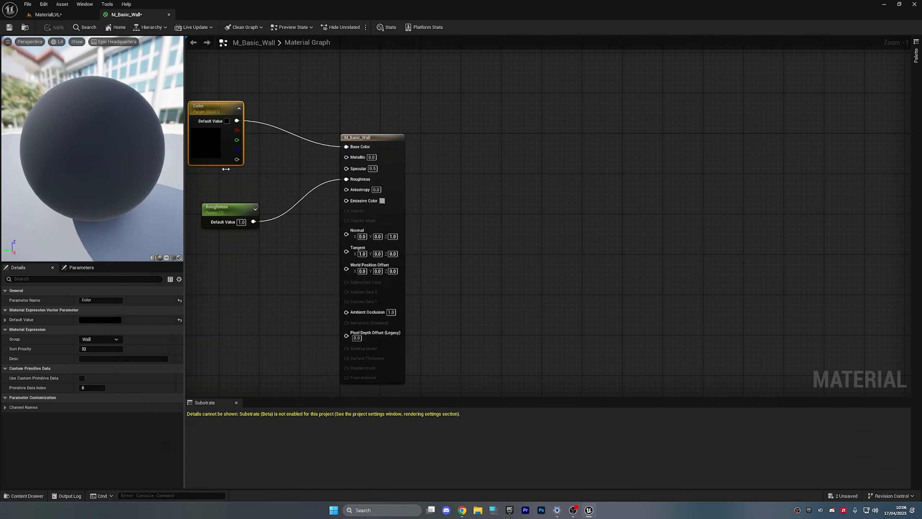
pyautogui.moveTo(186, 181); pyautogui.dragTo(428, 181)
# - Cycle the material preview through cylinder, cube, plane and custom meshes
pyautogui.scroll(-5, 350, 182)
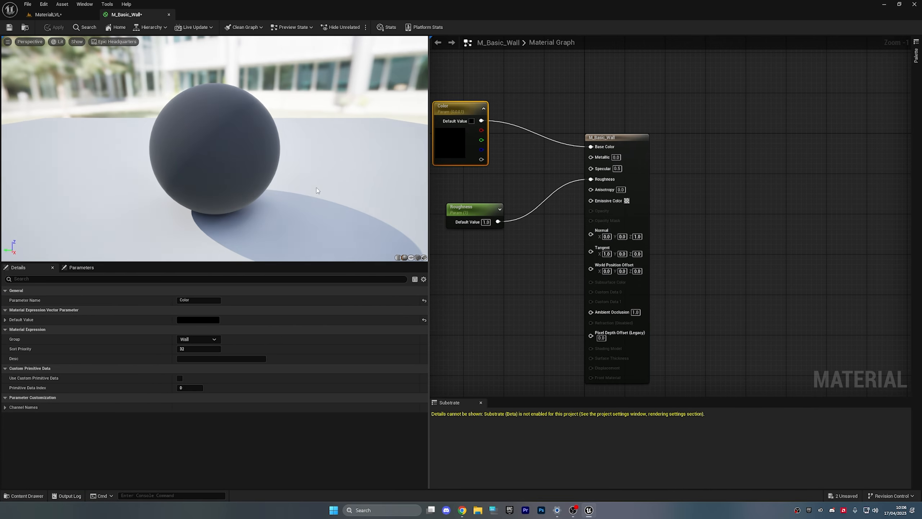
pyautogui.moveTo(350, 181); pyautogui.dragTo(411, 228)
pyautogui.click(399, 258)
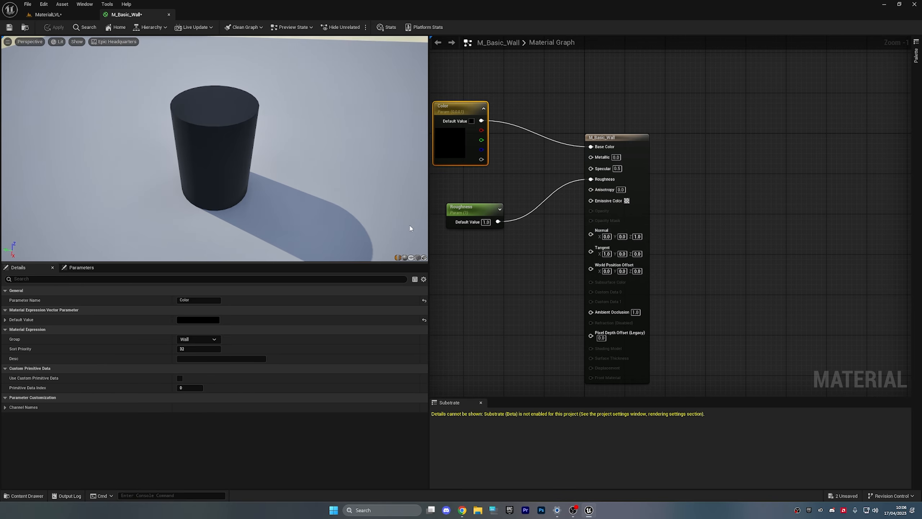
pyautogui.click(418, 257)
pyautogui.click(411, 257)
pyautogui.click(424, 257)
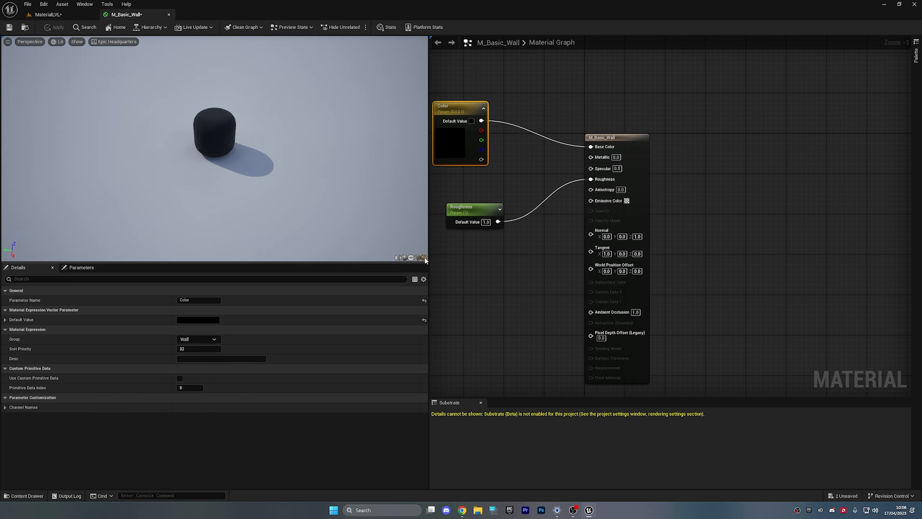
# - Enlarge the preview area and switch the preview mesh back to the cylinder
pyautogui.moveTo(428, 259); pyautogui.dragTo(441, 259)
pyautogui.moveTo(305, 261); pyautogui.dragTo(311, 282)
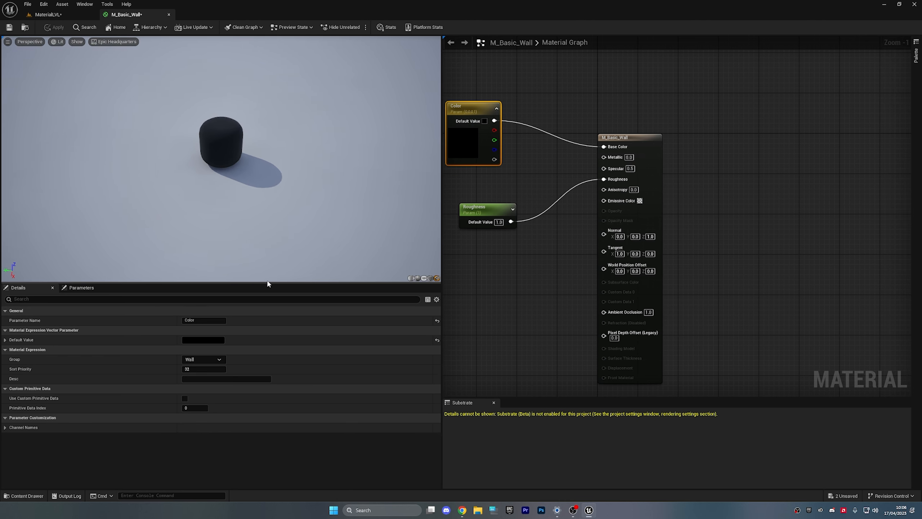
pyautogui.click(410, 278)
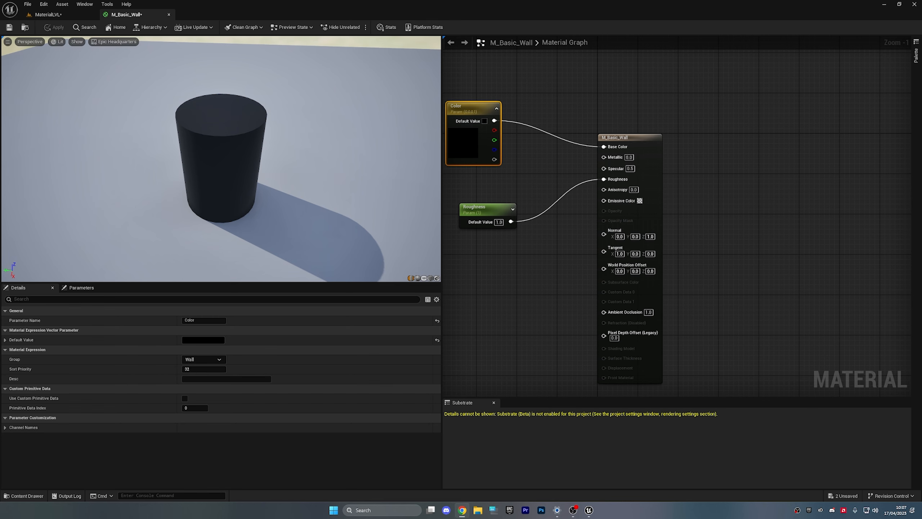
pyautogui.click(497, 318)
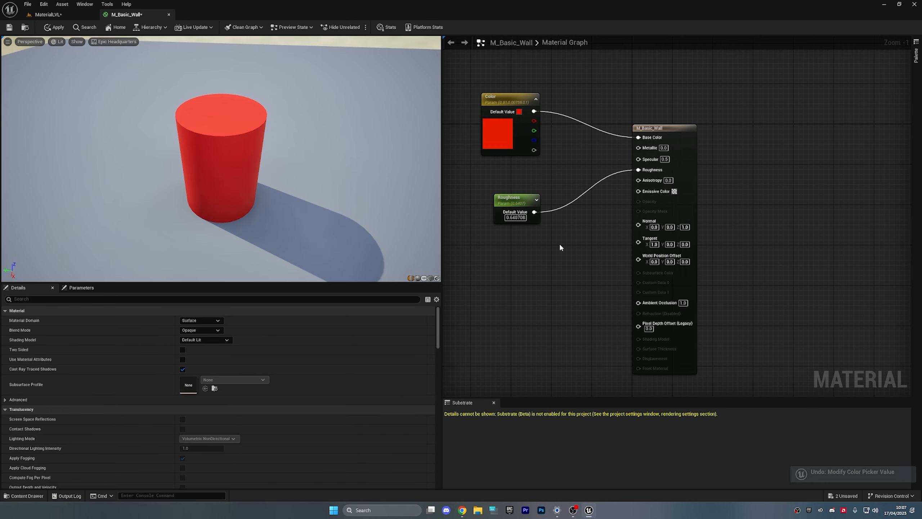
# - Undo the colour change and read the full documentation for the Roughness and Color nodes
pyautogui.hotkey('ctrl', 'z')
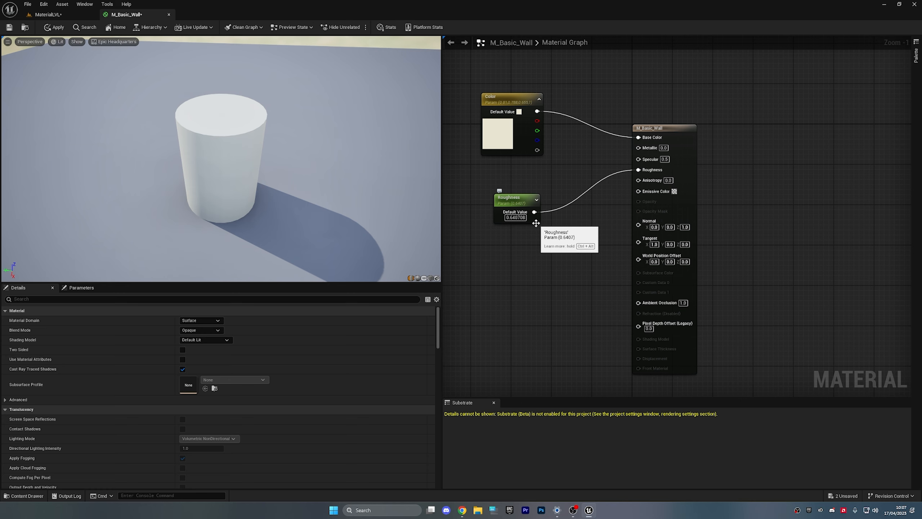
pyautogui.hotkey('ctrl', 'alt')
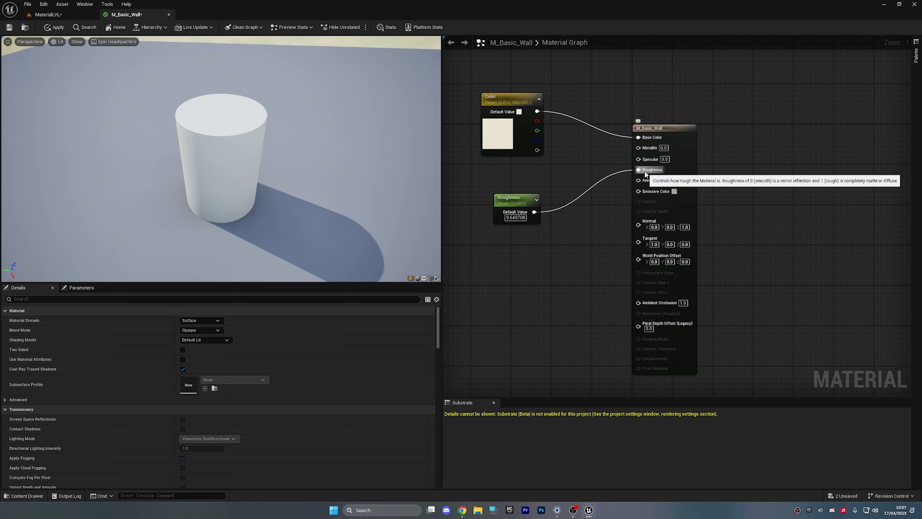
pyautogui.hotkey('ctrl', 'alt')
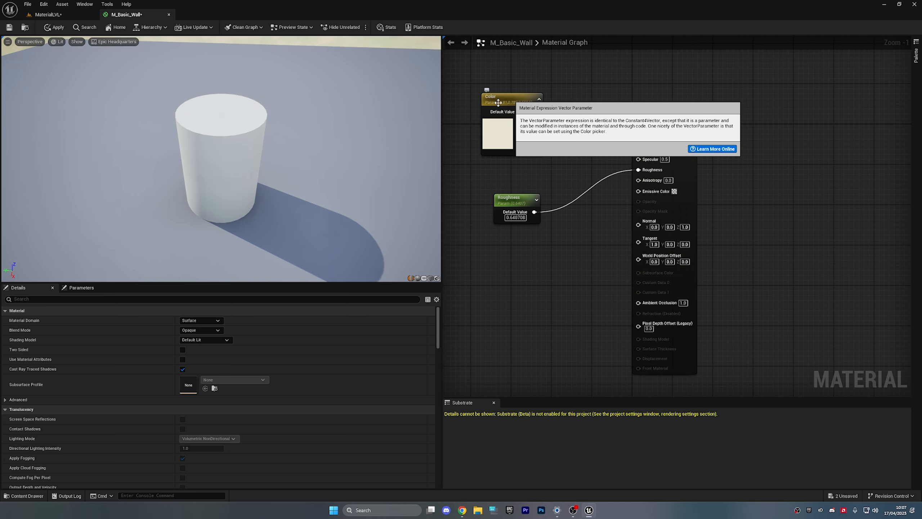
pyautogui.moveTo(309, 138); pyautogui.dragTo(377, 114)
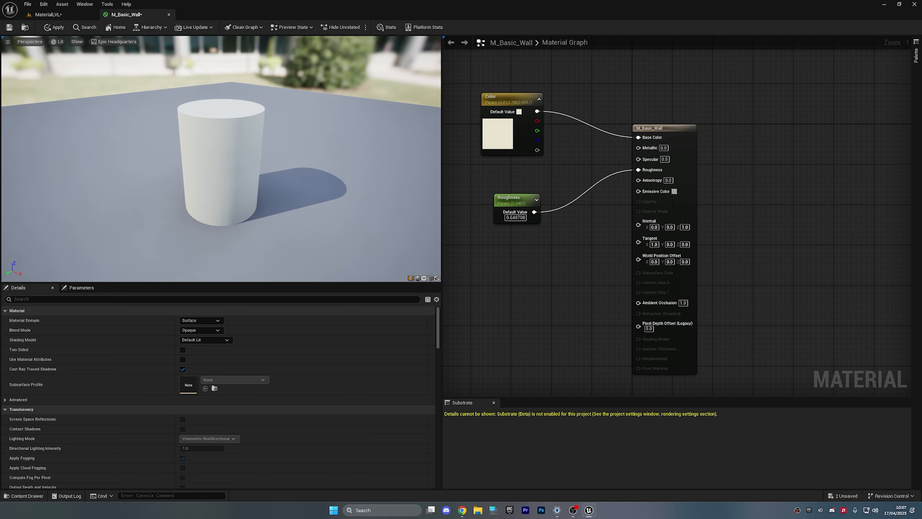
pyautogui.moveTo(309, 138); pyautogui.dragTo(257, 151)
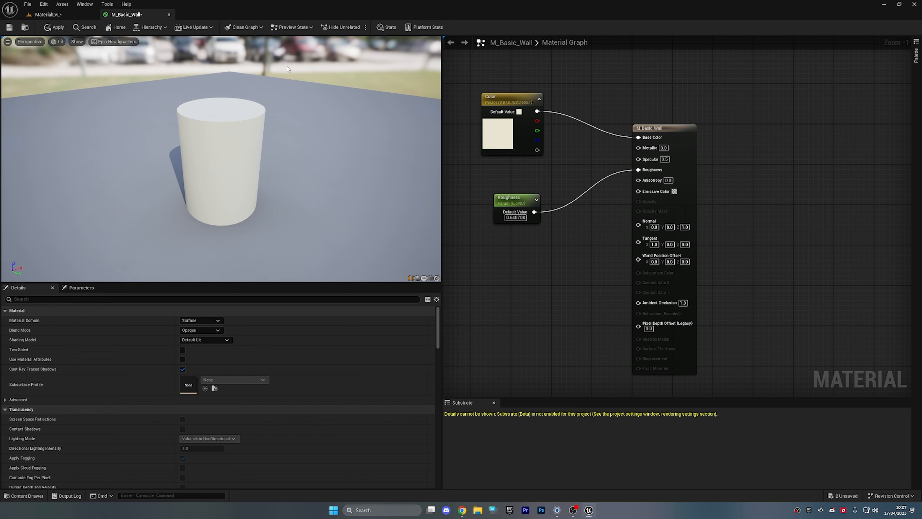
pyautogui.scroll(-10, 212, 373)
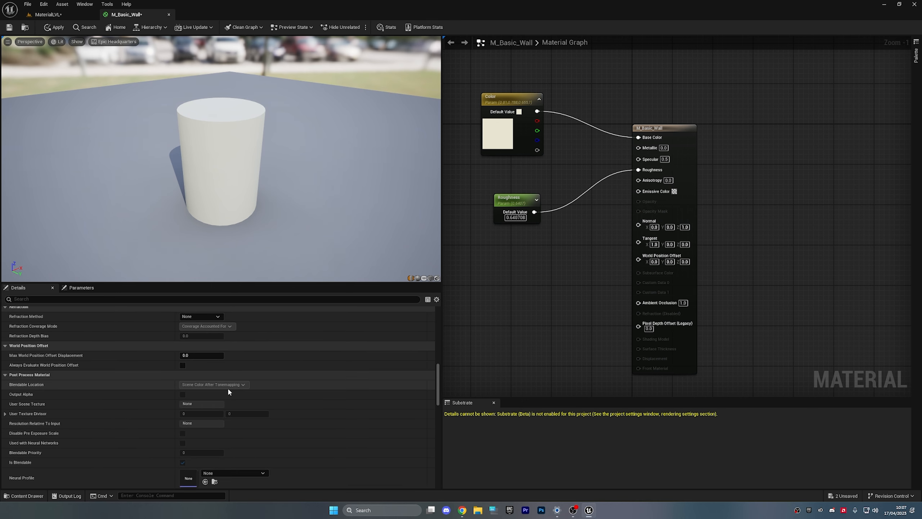
pyautogui.scroll(8, 232, 385)
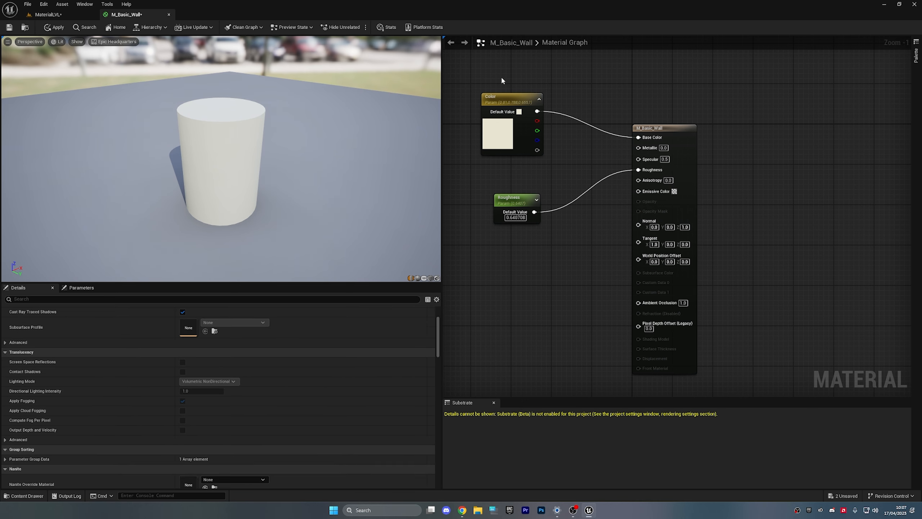
pyautogui.click(506, 116)
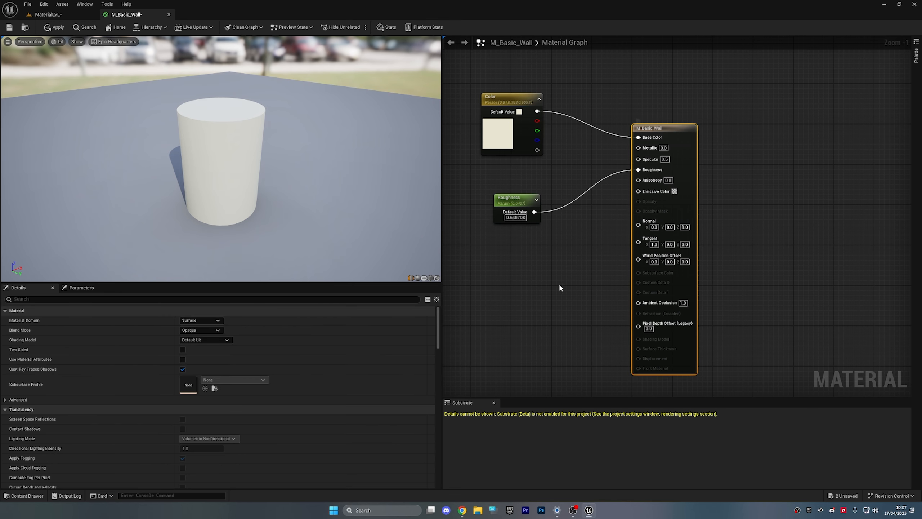
pyautogui.click(517, 203)
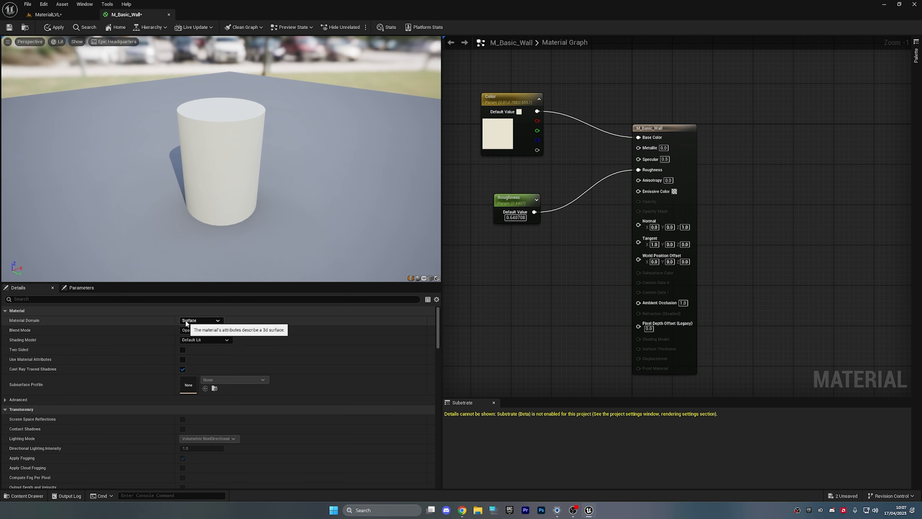
# - Change the Color value to orange-red and float the material editor over the level
pyautogui.click(83, 18)
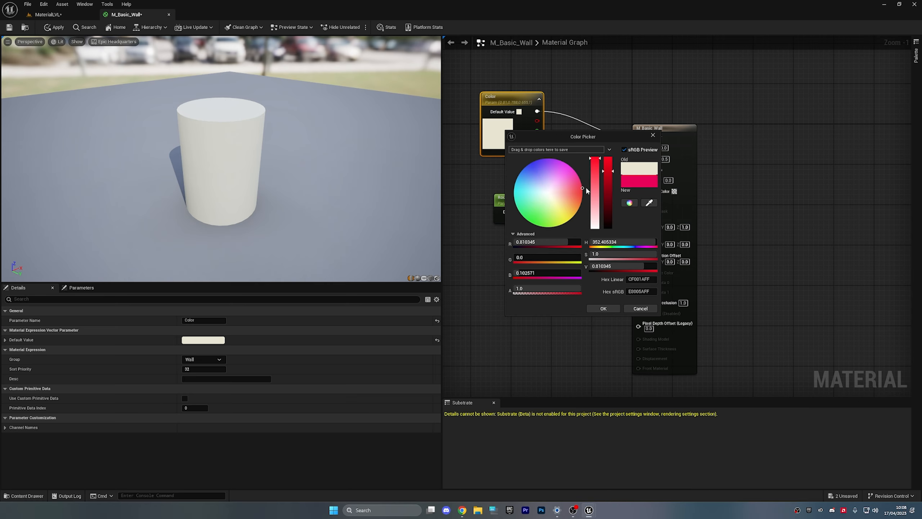
pyautogui.moveTo(586, 187); pyautogui.dragTo(602, 199)
pyautogui.click(604, 309)
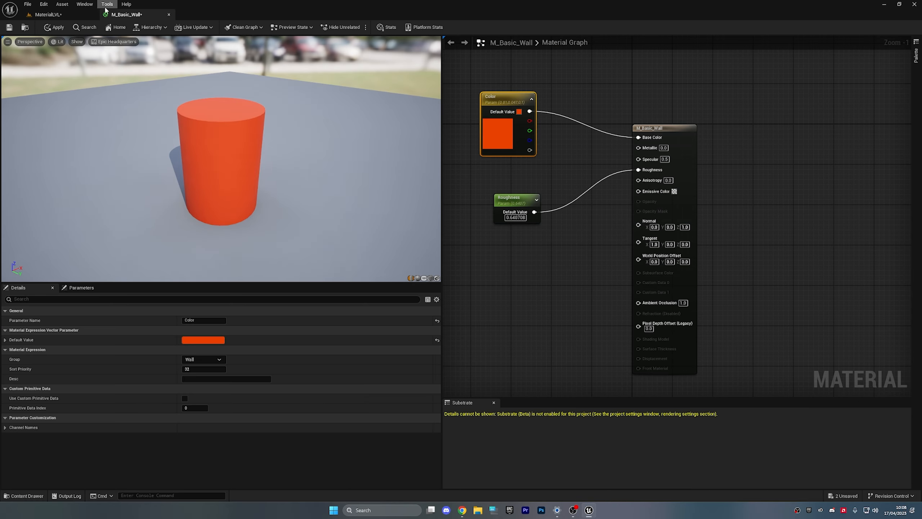
pyautogui.moveTo(136, 18); pyautogui.dragTo(477, 61)
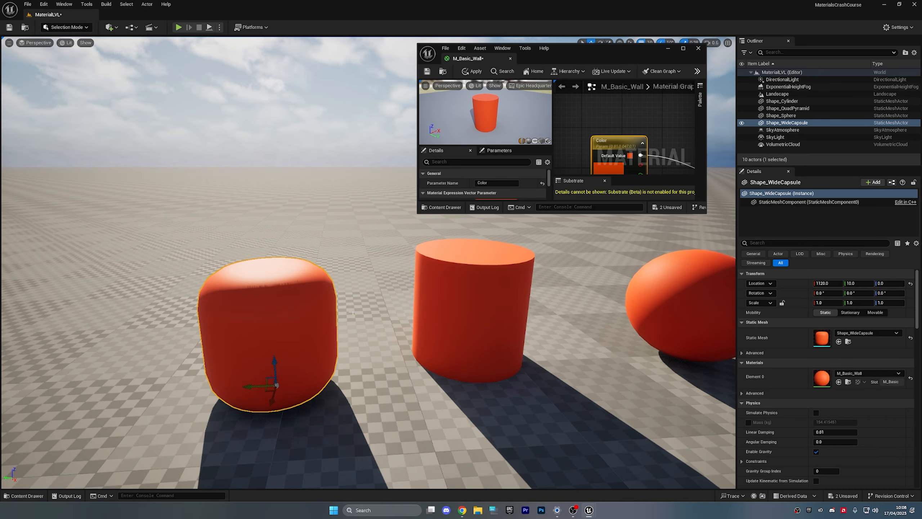
pyautogui.click(780, 116)
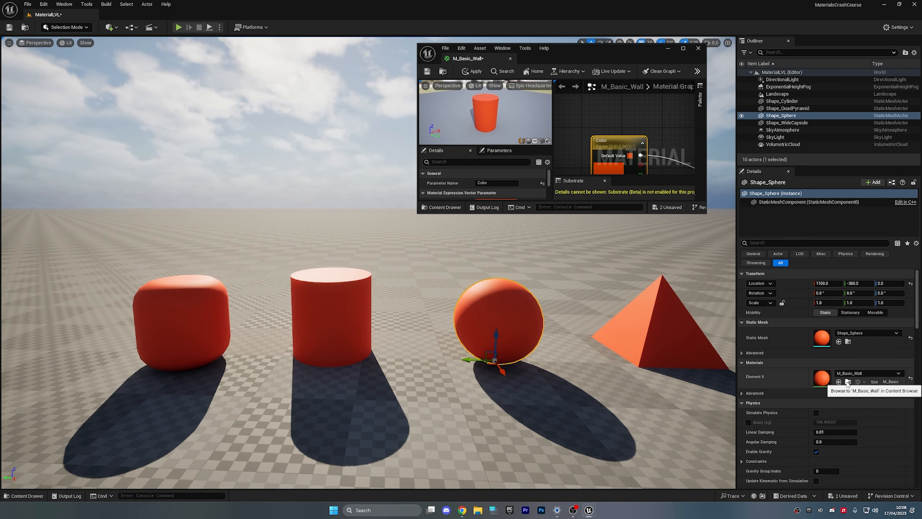
# - Create a material instance from M_Basic_Wall and name it MI_Basic_Wall
pyautogui.click(847, 382)
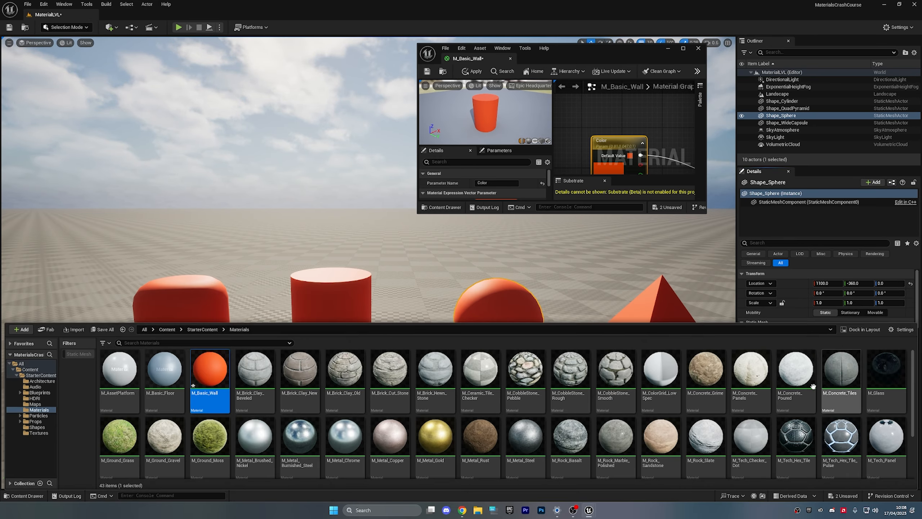
pyautogui.rightClick(216, 374)
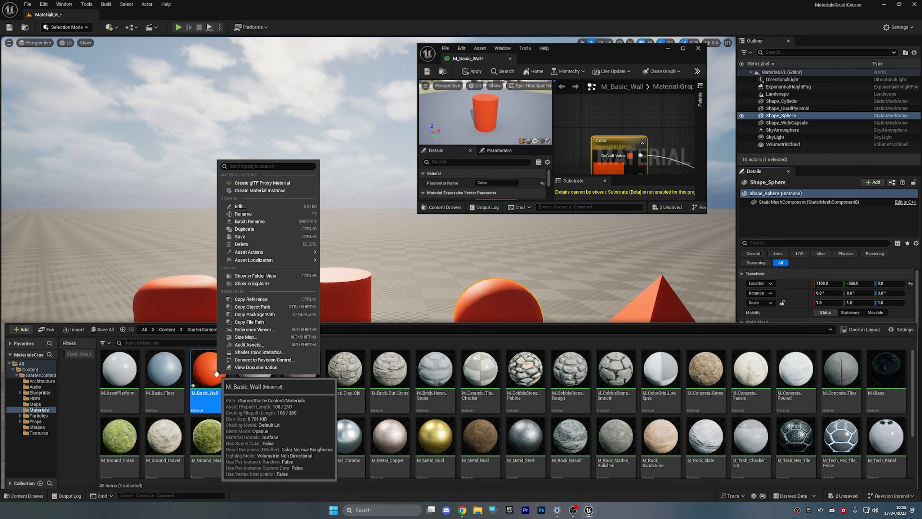
pyautogui.click(274, 190)
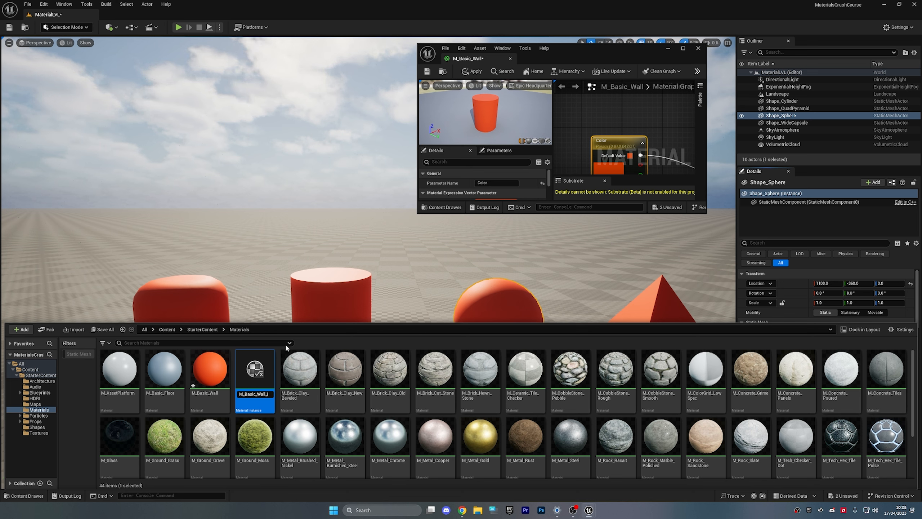
pyautogui.press('BackSpace')
pyautogui.press('BackSpace')
pyautogui.press('BackSpace')
pyautogui.press('BackSpace')
pyautogui.press('BackSpace')
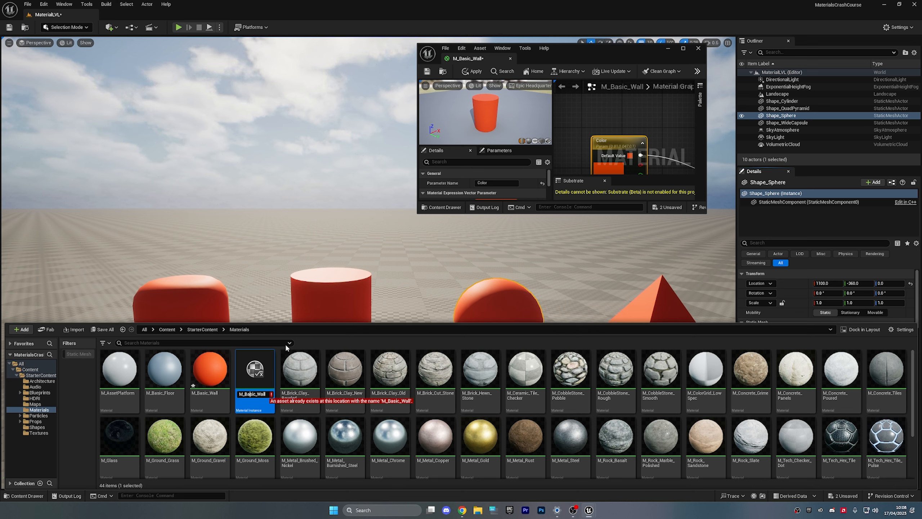
pyautogui.write('I')
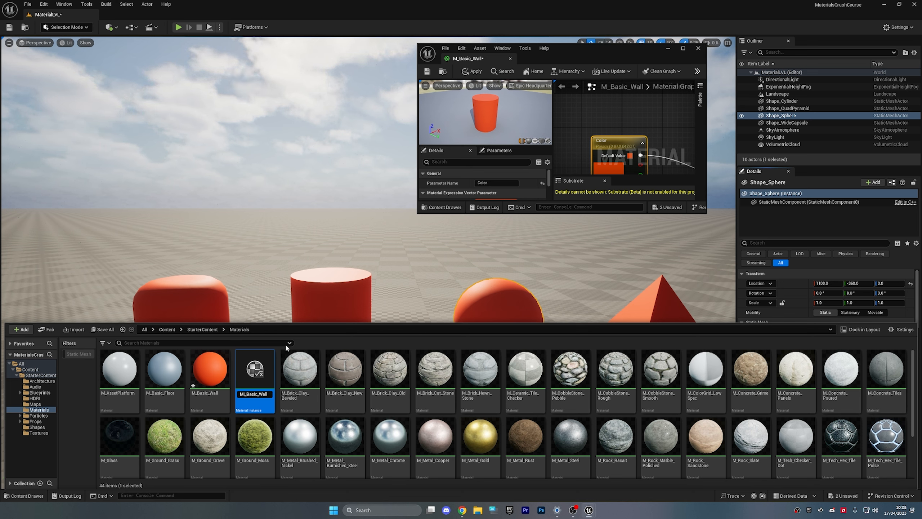
pyautogui.press('Return')
# - Show the new-asset menu's Material and Material Instance entries with the full tooltip description
pyautogui.click(505, 435)
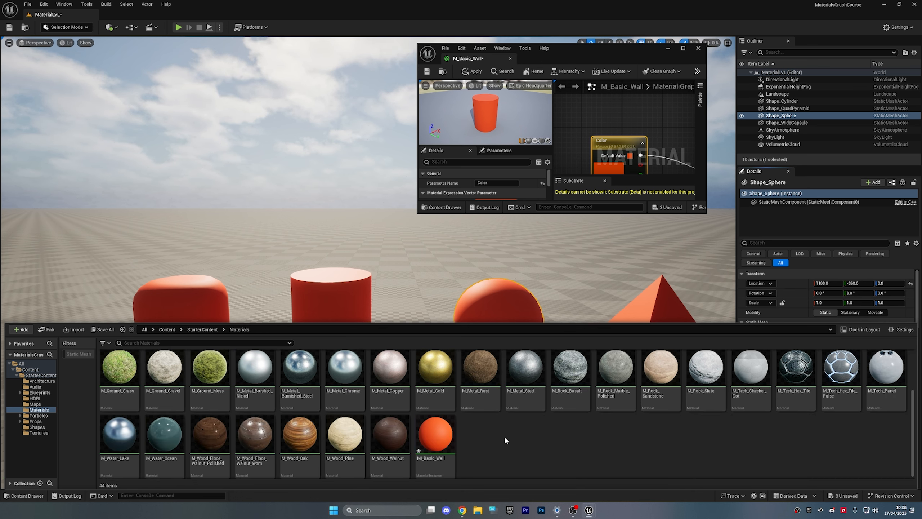
pyautogui.rightClick(504, 436)
pyautogui.moveTo(558, 305)
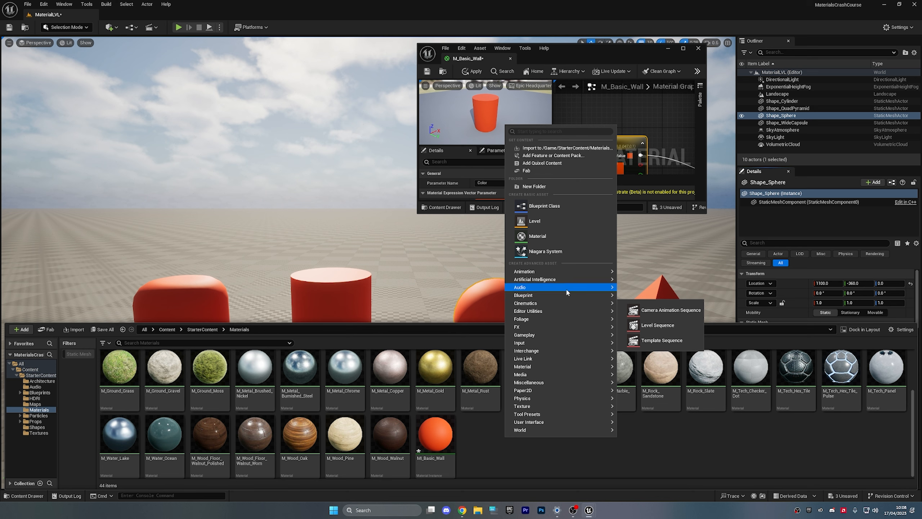
pyautogui.moveTo(557, 366)
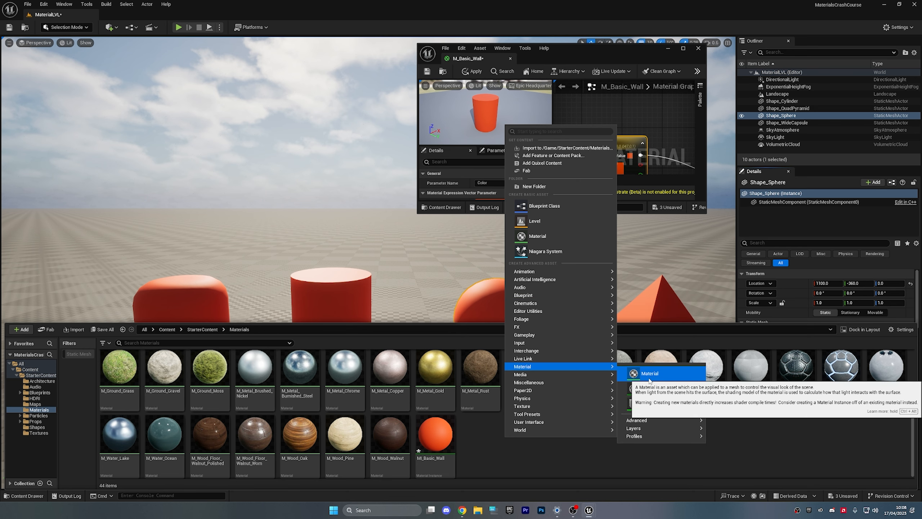
pyautogui.hotkey('ctrl', 'alt')
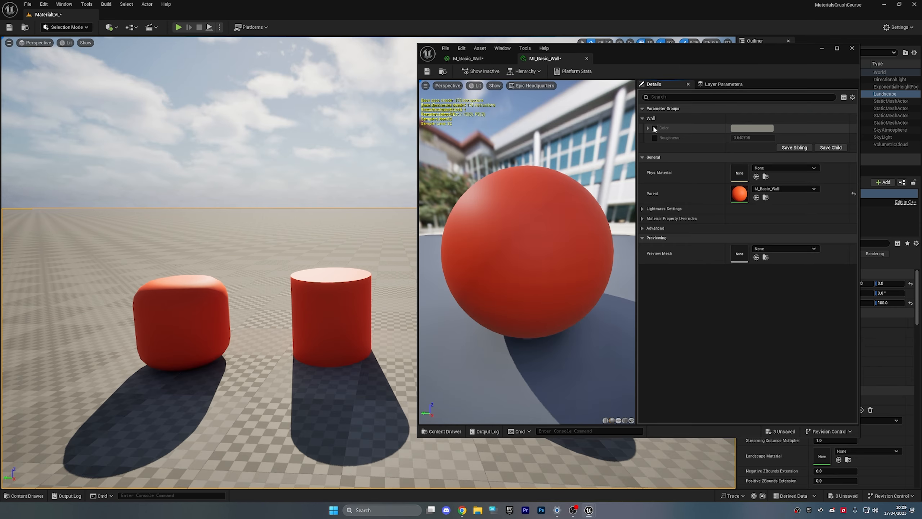
# - Override the instance's Color parameter with deep blue
pyautogui.click(655, 128)
pyautogui.click(752, 128)
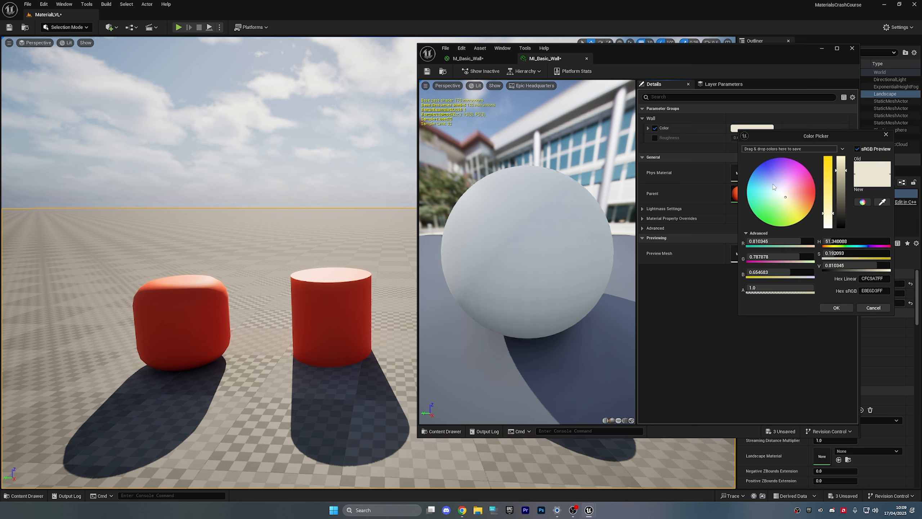
pyautogui.moveTo(773, 187); pyautogui.dragTo(758, 166)
pyautogui.click(836, 307)
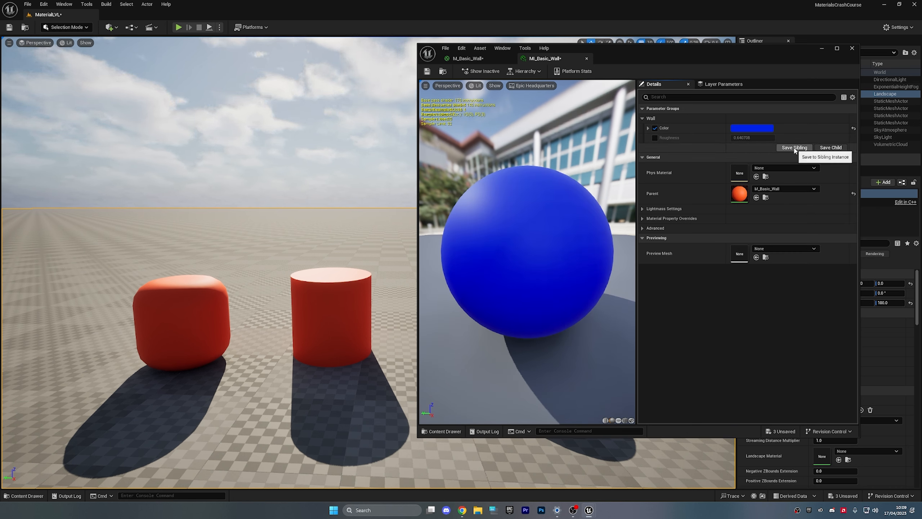
# - Save and close MI_Basic_Wall, leaving the parent material unchanged
pyautogui.click(426, 72)
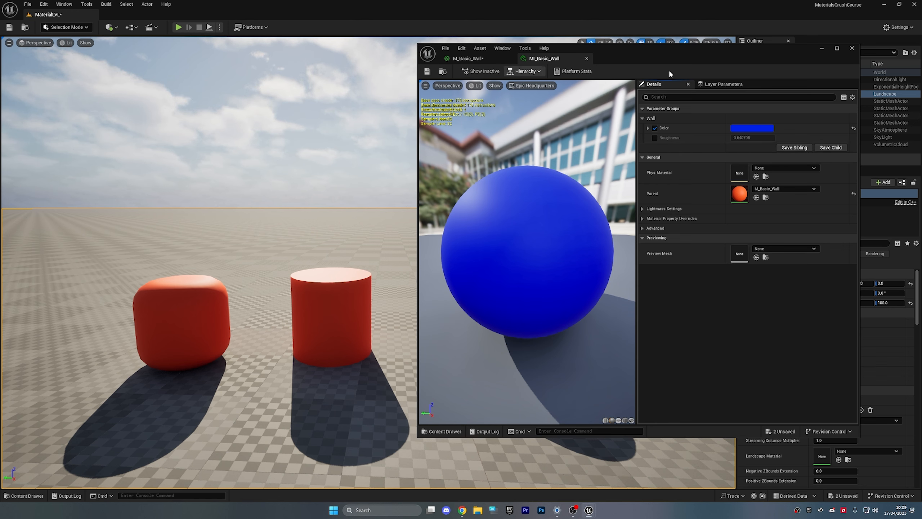
pyautogui.click(852, 49)
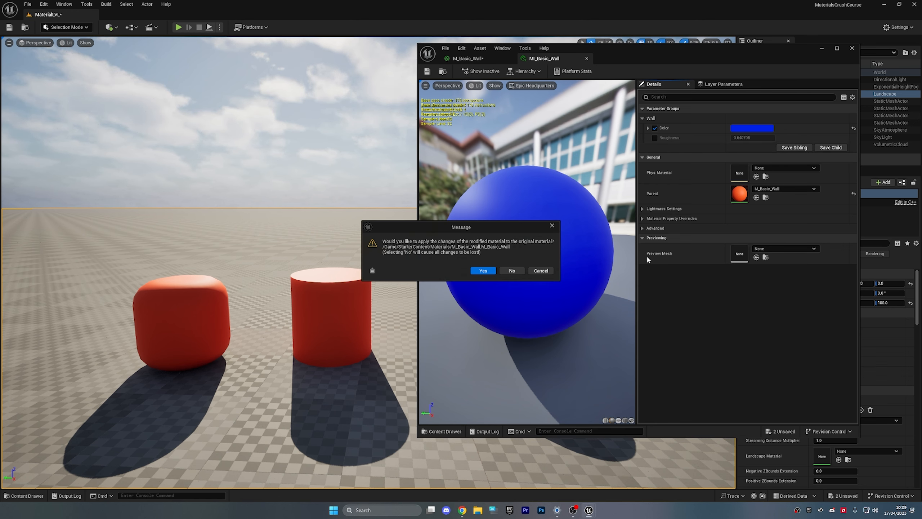
pyautogui.click(512, 271)
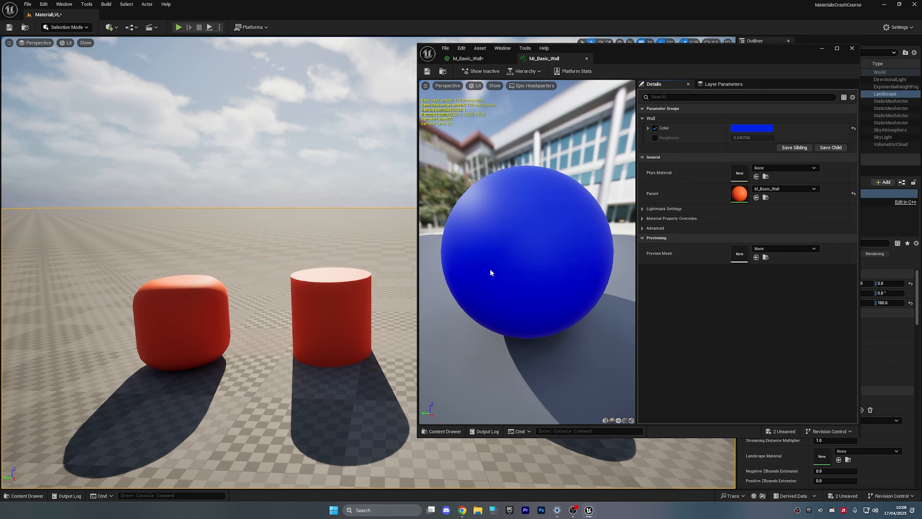
pyautogui.hotkey('ctrl', 'space')
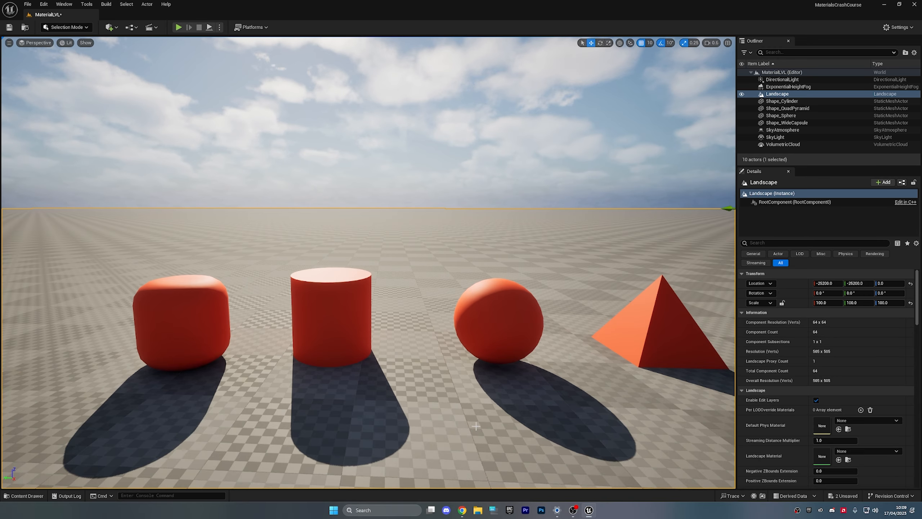
# - Try the blue MI_Basic_Wall instance on the cylinder, then put M_Basic_Wall back on it
pyautogui.hotkey('ctrl', 'space')
pyautogui.moveTo(435, 447); pyautogui.dragTo(321, 293)
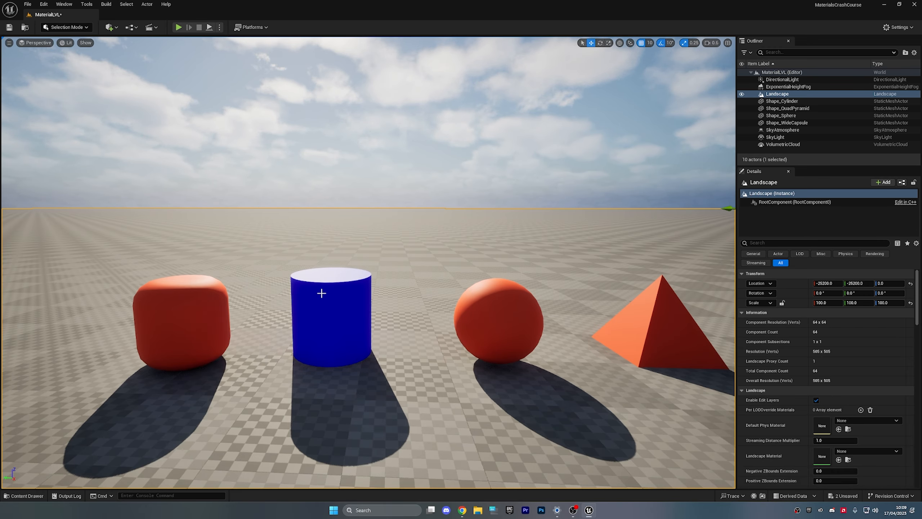
pyautogui.hotkey('ctrl', 'space')
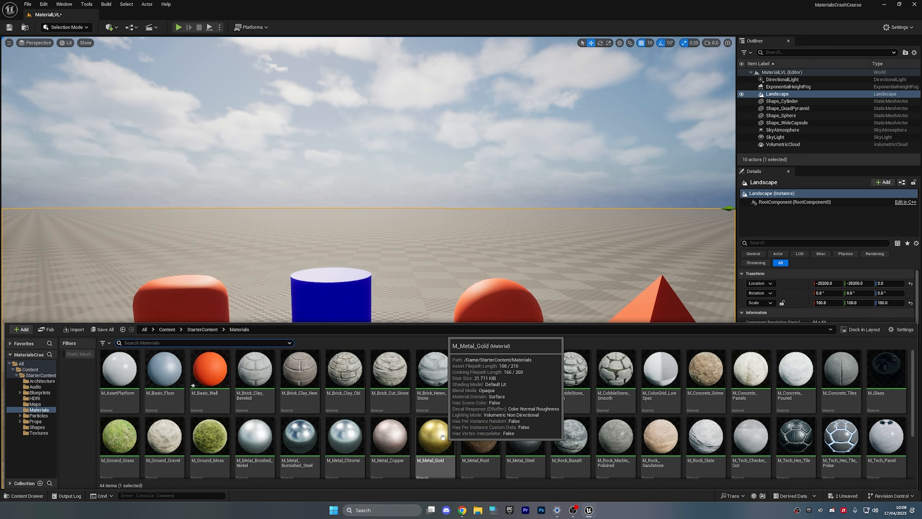
pyautogui.click(210, 376)
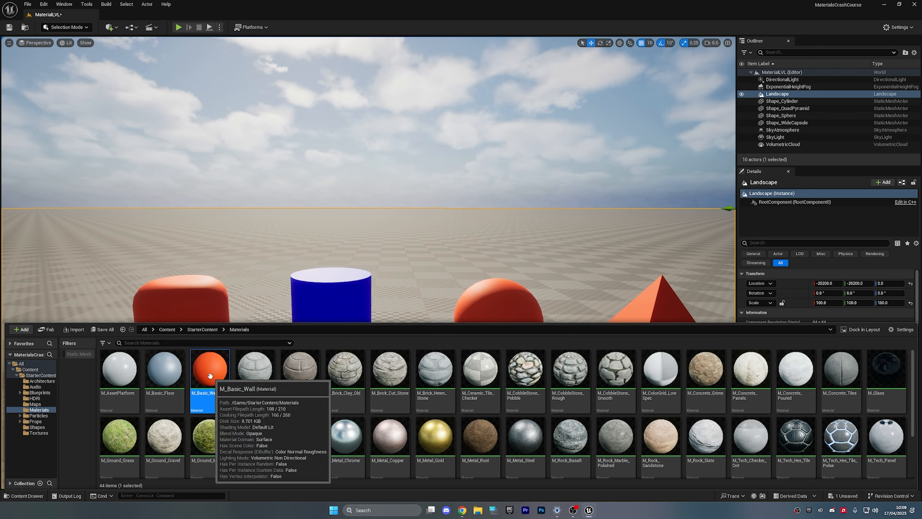
pyautogui.moveTo(210, 376); pyautogui.dragTo(304, 303)
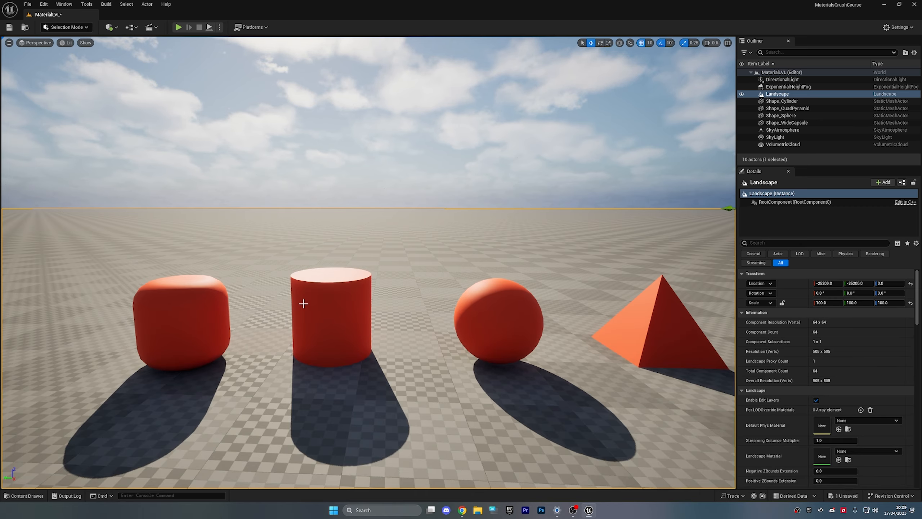
# - Fly the camera past the red shapes to face the sphere and pyramid
pyautogui.press('w')
pyautogui.moveTo(303, 304)
pyautogui.mouseDown(button='right')
pyautogui.moveTo(267, 297)
pyautogui.moveTo(267, 321)
pyautogui.moveTo(295, 315)
pyautogui.moveTo(263, 301)
pyautogui.moveTo(385, 320)
pyautogui.moveTo(290, 334)
pyautogui.moveTo(298, 305)
pyautogui.mouseUp(button='right')
pyautogui.press('d')
pyautogui.scroll(1, 262, 301)
# - Apply M_Metal_Gold to the cylinder
pyautogui.click(298, 305)
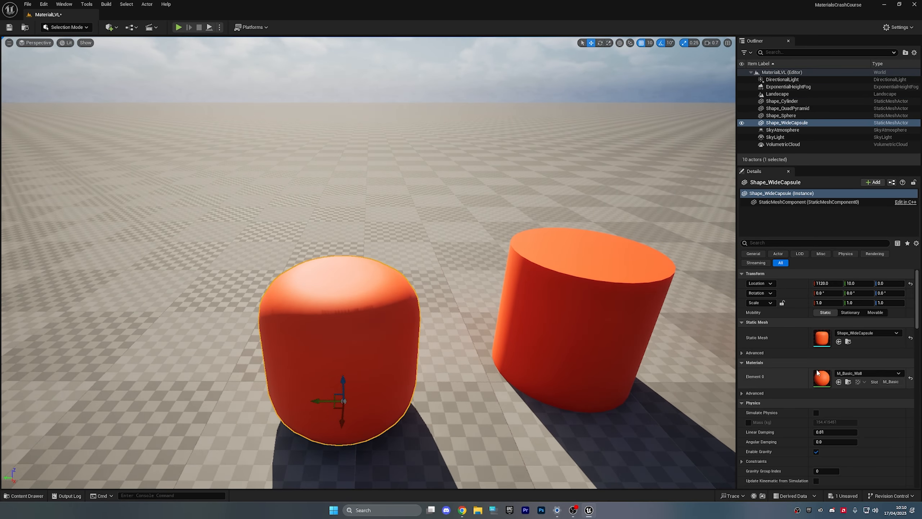
pyautogui.click(573, 327)
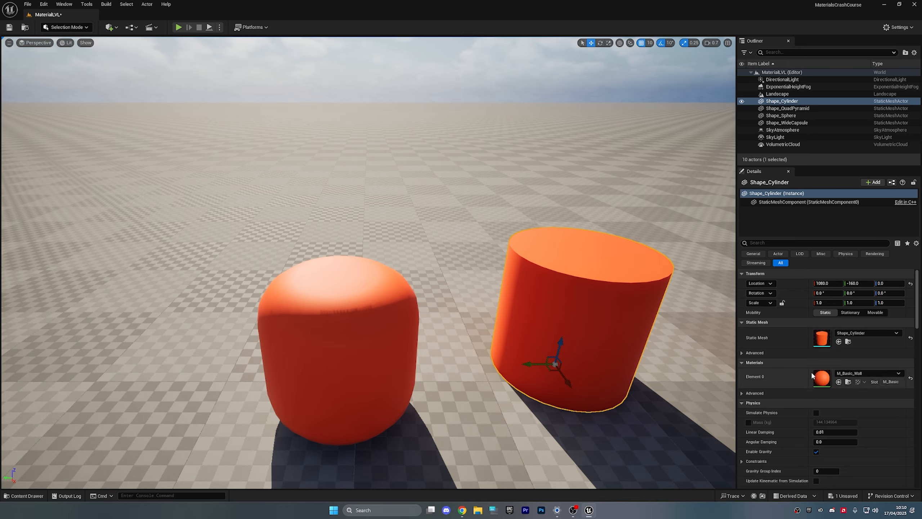
pyautogui.moveTo(545, 320); pyautogui.dragTo(656, 312, button='right')
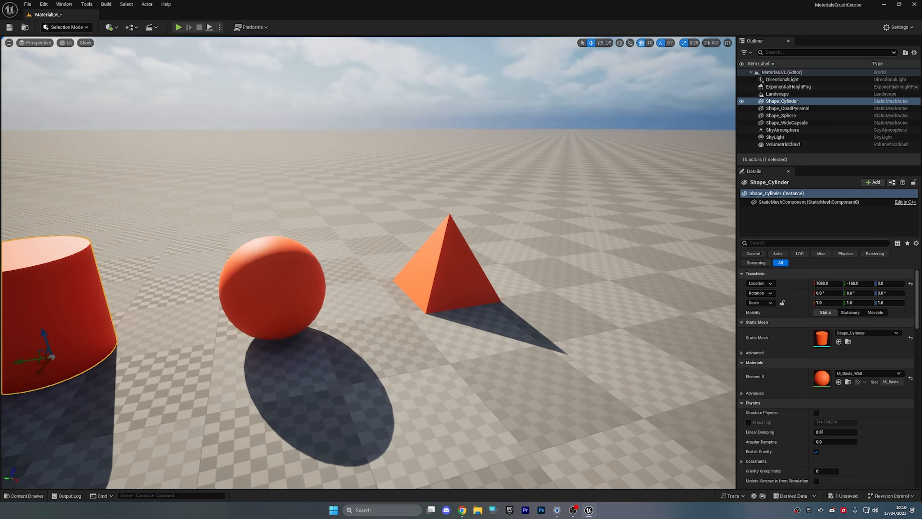
pyautogui.moveTo(631, 314); pyautogui.dragTo(609, 314, button='right')
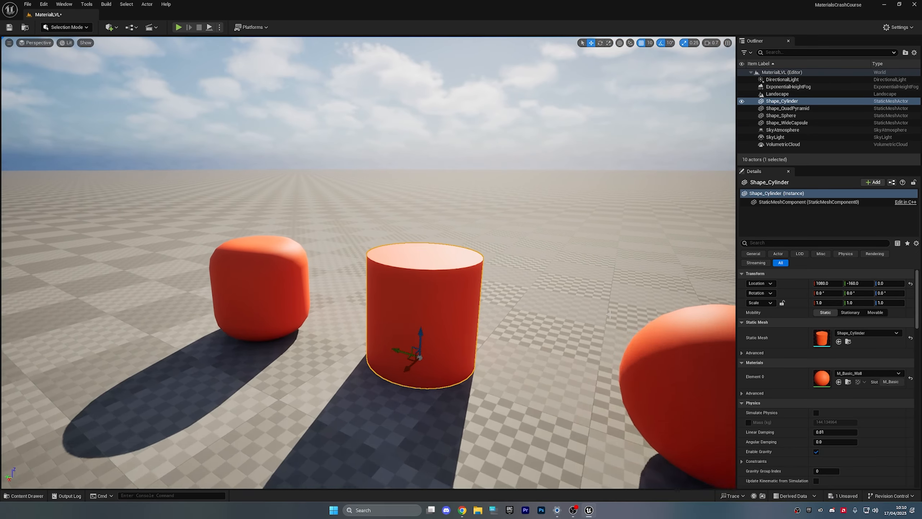
pyautogui.hotkey('ctrl', 'space')
pyautogui.scroll(-3, 477, 421)
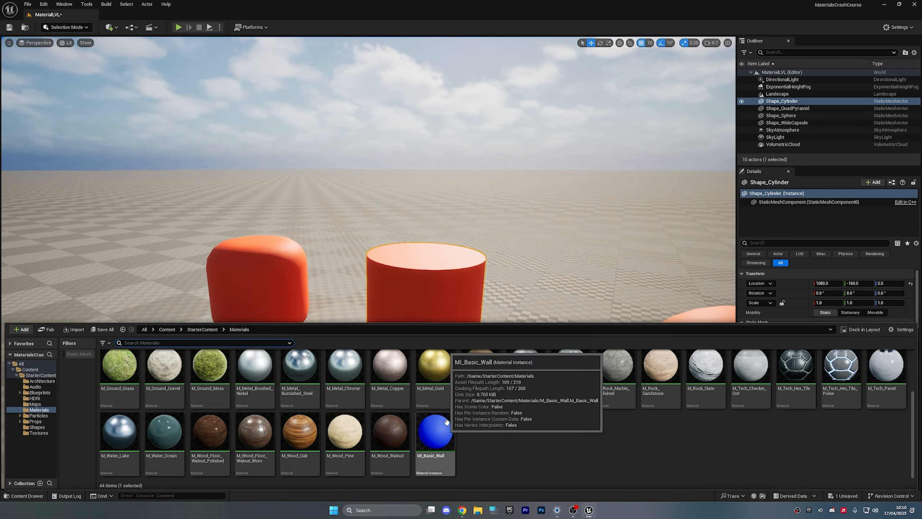
pyautogui.moveTo(435, 365); pyautogui.dragTo(443, 277)
pyautogui.moveTo(443, 278); pyautogui.dragTo(488, 291, button='right')
# - Apply M_CobbleStone_Smooth to the pyramid
pyautogui.hotkey('ctrl', 'space')
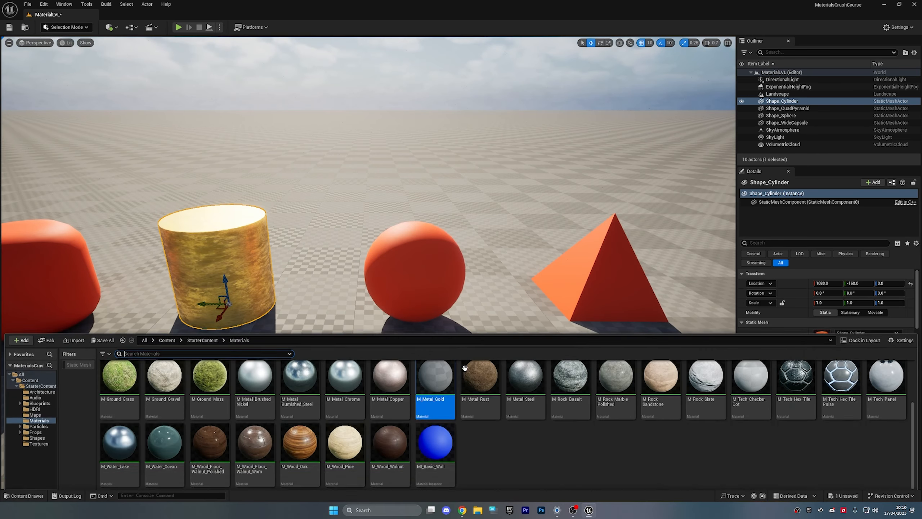
pyautogui.scroll(2, 437, 425)
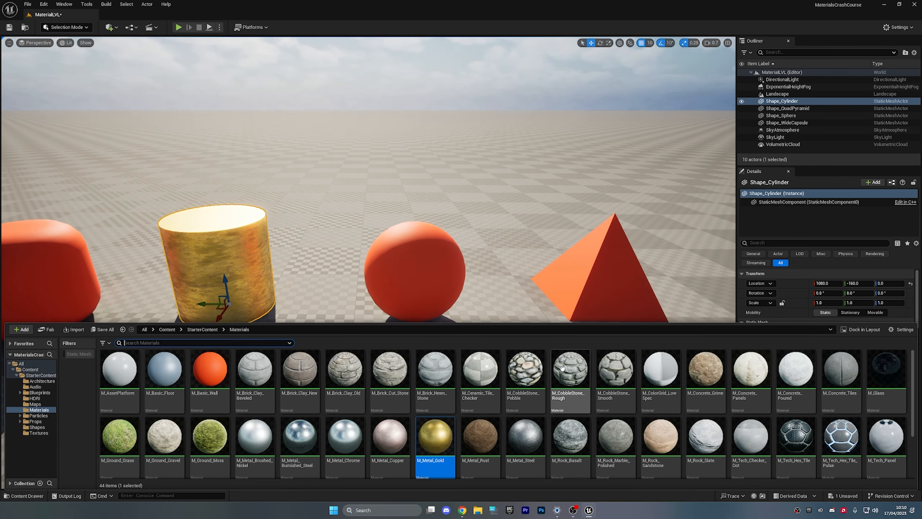
pyautogui.moveTo(615, 369); pyautogui.dragTo(644, 323)
# - Apply M_Ground_Grass to the sphere
pyautogui.hotkey('ctrl', 'space')
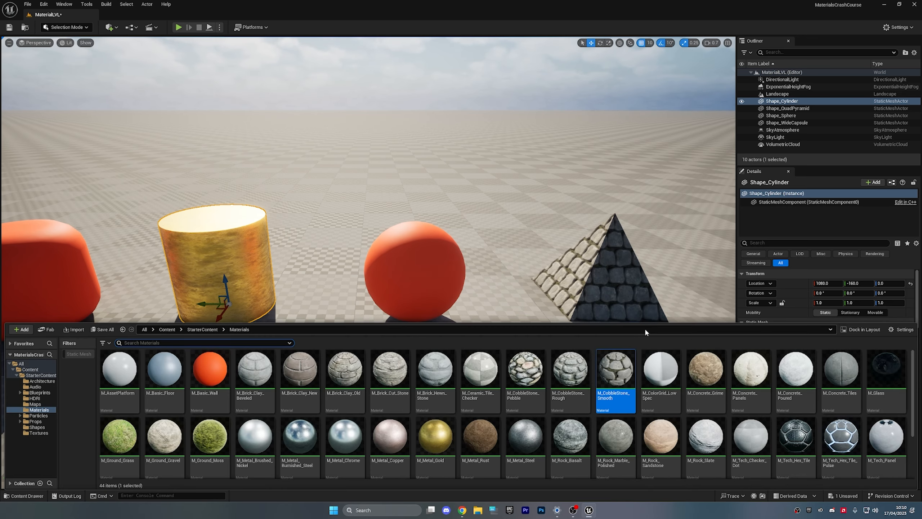
pyautogui.scroll(-2, 729, 385)
pyautogui.scroll(-3, 780, 408)
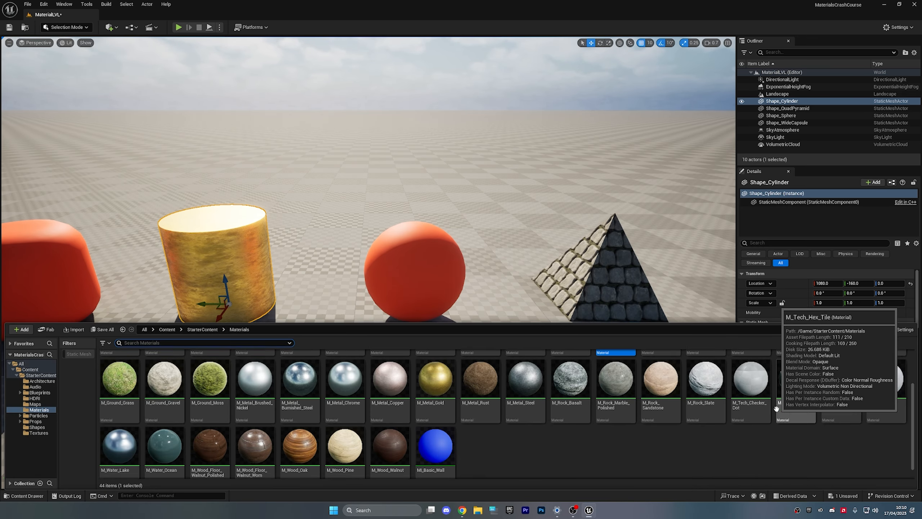
pyautogui.scroll(4, 646, 440)
pyautogui.moveTo(122, 424); pyautogui.dragTo(417, 287)
# - Fly the camera around the gold cylinder, grass sphere and cobblestone pyramid
pyautogui.press('w')
pyautogui.moveTo(417, 287); pyautogui.dragTo(156, 279, button='right')
pyautogui.scroll(-5, 417, 287)
pyautogui.press('d')
pyautogui.scroll(1, 436, 269)
pyautogui.press('w')
pyautogui.press('e')
pyautogui.press('w')
pyautogui.press('s')
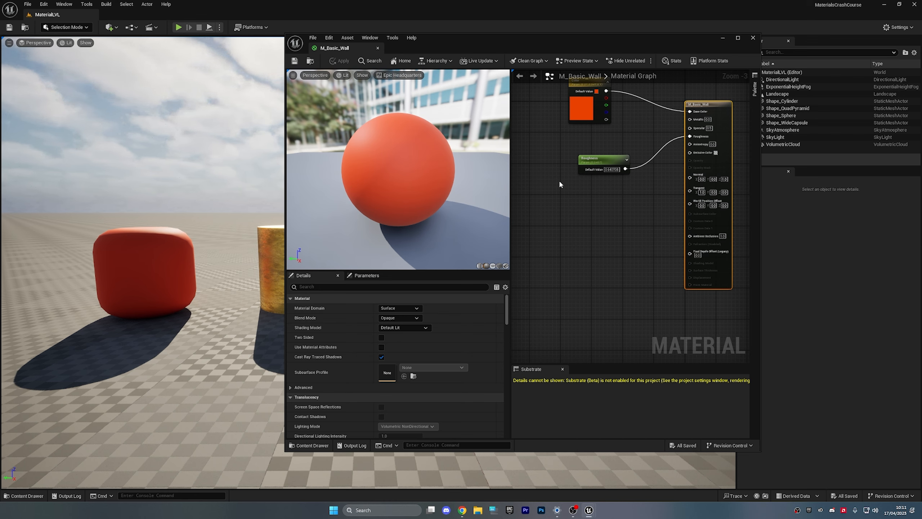
# - Look over the M_Basic_Wall graph, then close its editor
pyautogui.moveTo(616, 214); pyautogui.dragTo(600, 243, button='right')
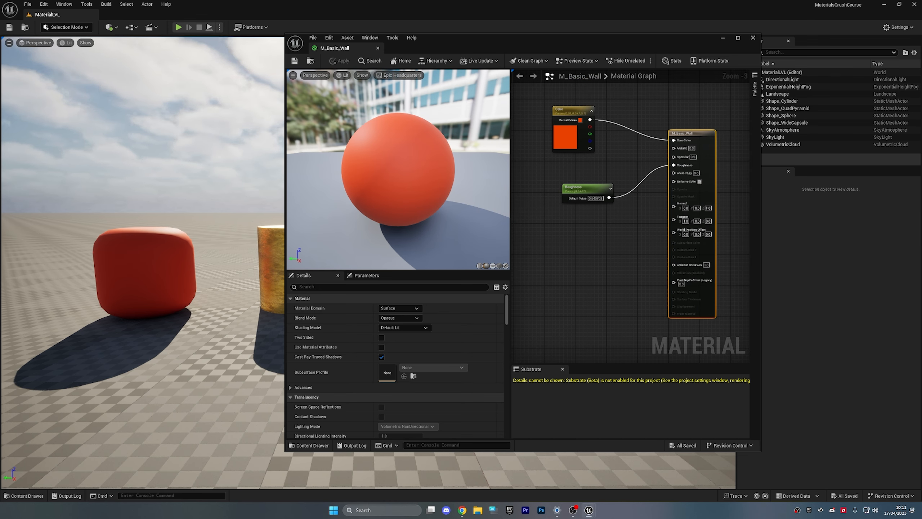
pyautogui.click(555, 223)
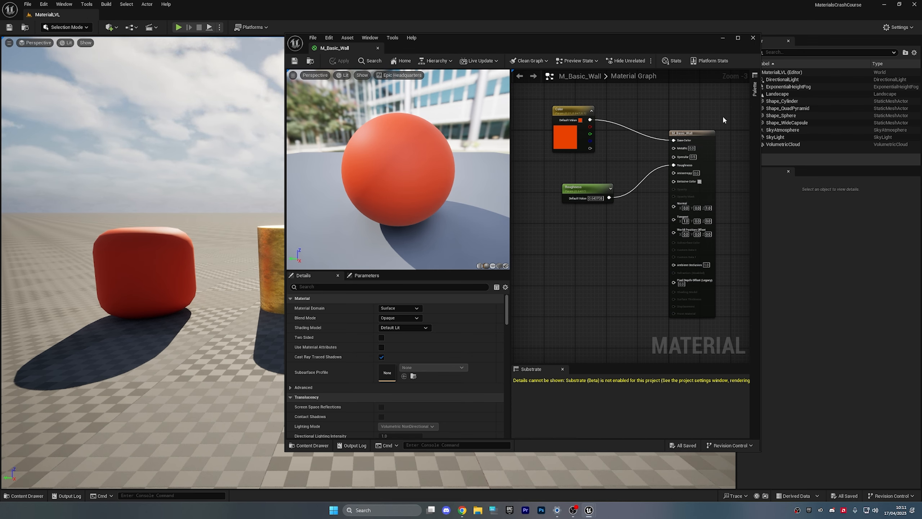
pyautogui.moveTo(723, 120); pyautogui.dragTo(705, 121, button='right')
pyautogui.click(378, 48)
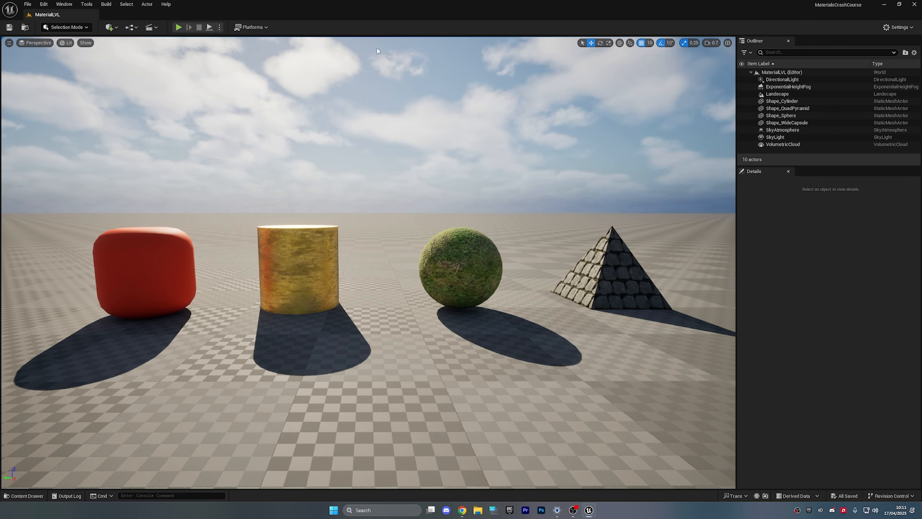
# - Reopen the capsule's M_Basic_Wall material and show the Materials folder with MI_Basic_Wall
pyautogui.click(194, 230)
pyautogui.click(848, 383)
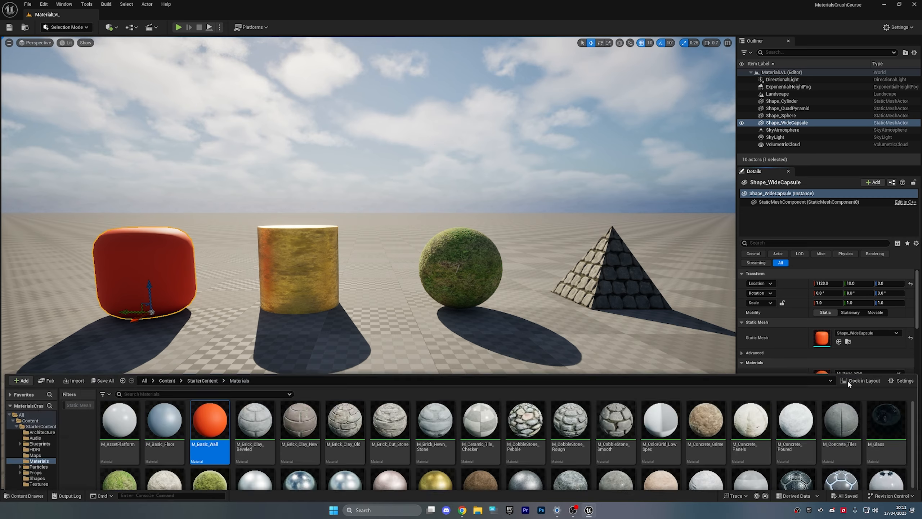
pyautogui.doubleClick(220, 375)
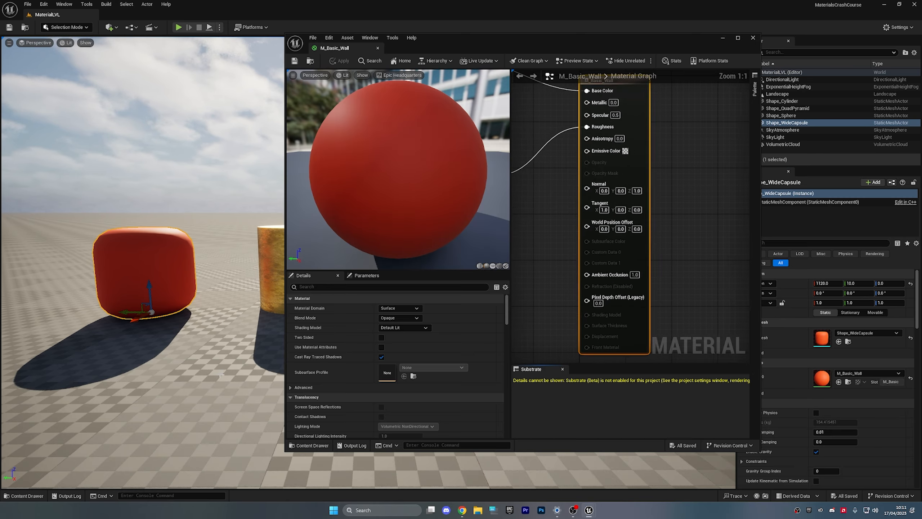
pyautogui.moveTo(529, 167); pyautogui.dragTo(608, 226, button='right')
pyautogui.scroll(-2, 601, 168)
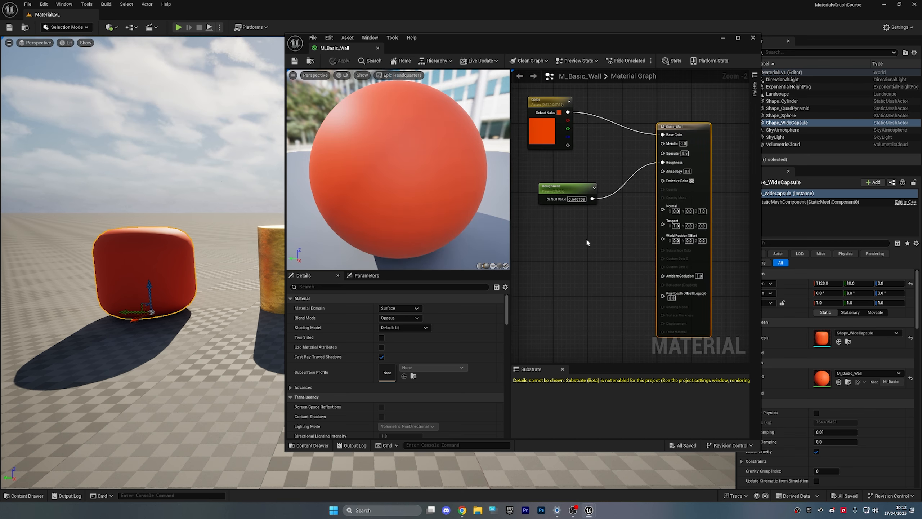
pyautogui.hotkey('ctrl', 'space')
pyautogui.scroll(-5, 552, 402)
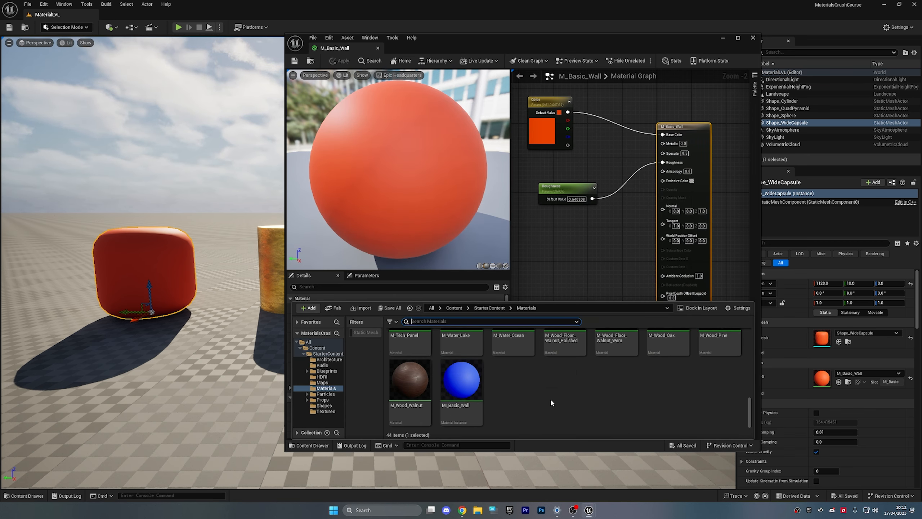
# - Open the MI_Basic_Wall instance editor and compare it with the M_Basic_Wall graph
pyautogui.doubleClick(465, 379)
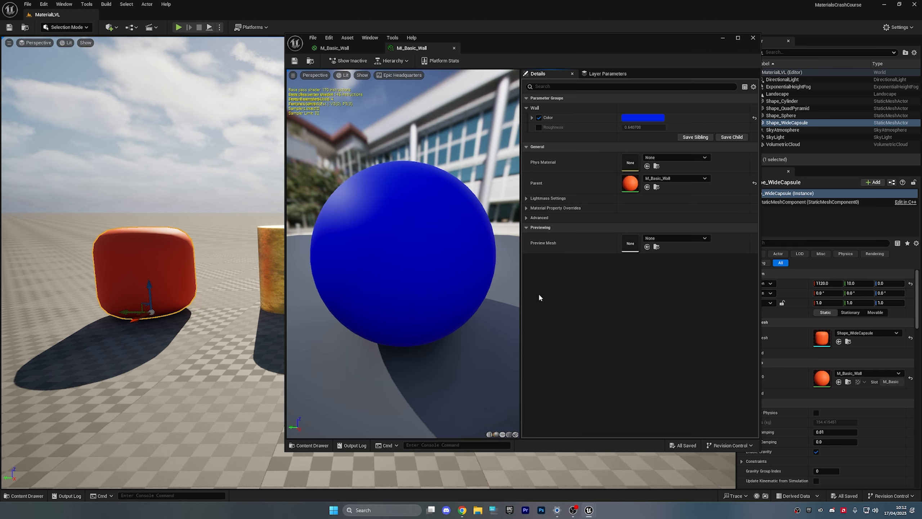
pyautogui.click(334, 48)
pyautogui.click(398, 48)
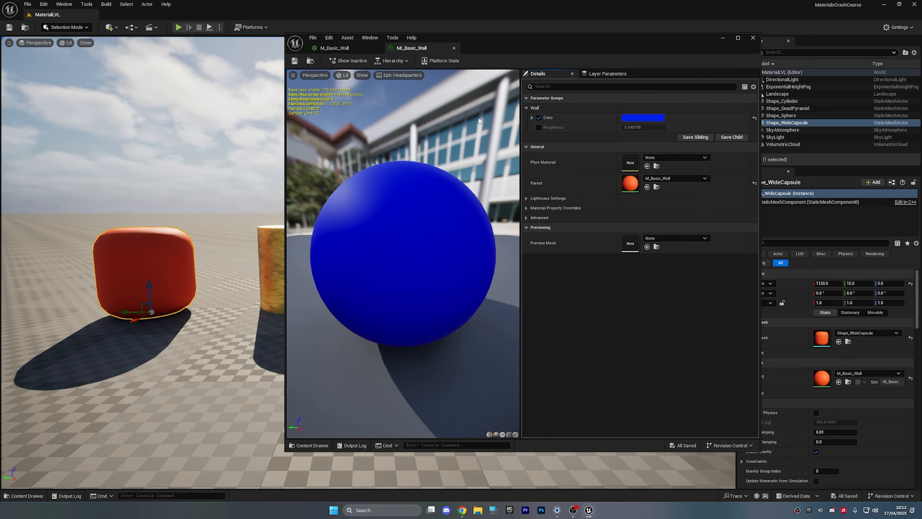
pyautogui.scroll(-5, 422, 229)
pyautogui.scroll(2, 422, 230)
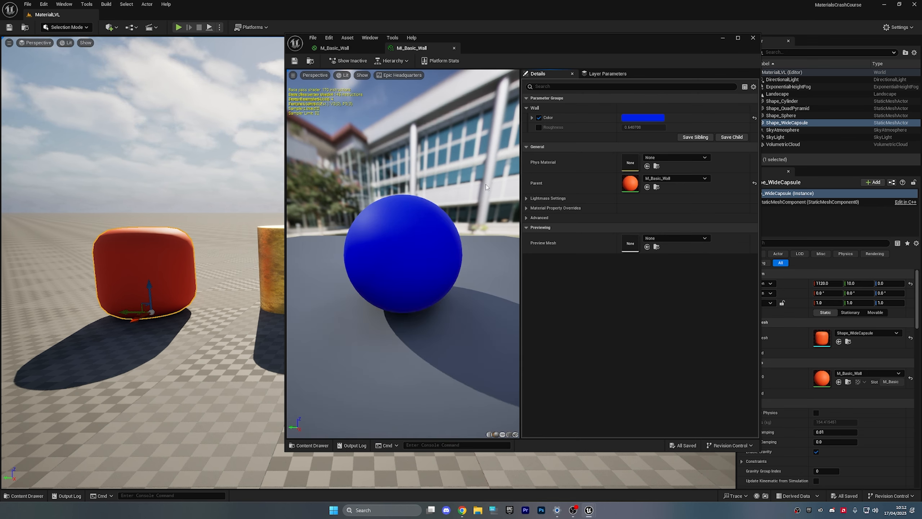
# - Apply the MI_Basic_Wall instance to the cylinder
pyautogui.moveTo(217, 175)
pyautogui.mouseDown(button='right')
pyautogui.moveTo(276, 163)
pyautogui.moveTo(203, 163)
pyautogui.moveTo(207, 154)
pyautogui.moveTo(218, 164)
pyautogui.moveTo(196, 145)
pyautogui.moveTo(222, 176)
pyautogui.mouseUp(button='right')
pyautogui.press('w')
pyautogui.press('w')
pyautogui.hotkey('ctrl', 'space')
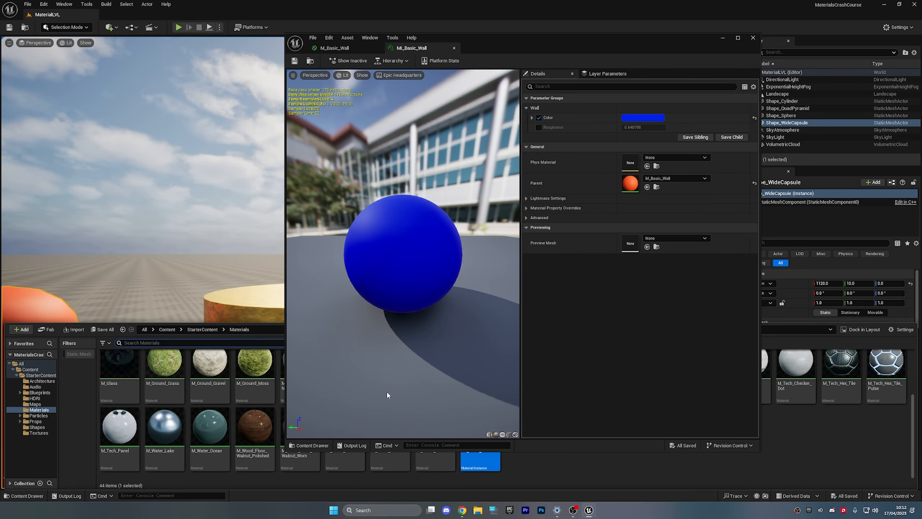
pyautogui.moveTo(480, 469); pyautogui.dragTo(250, 296)
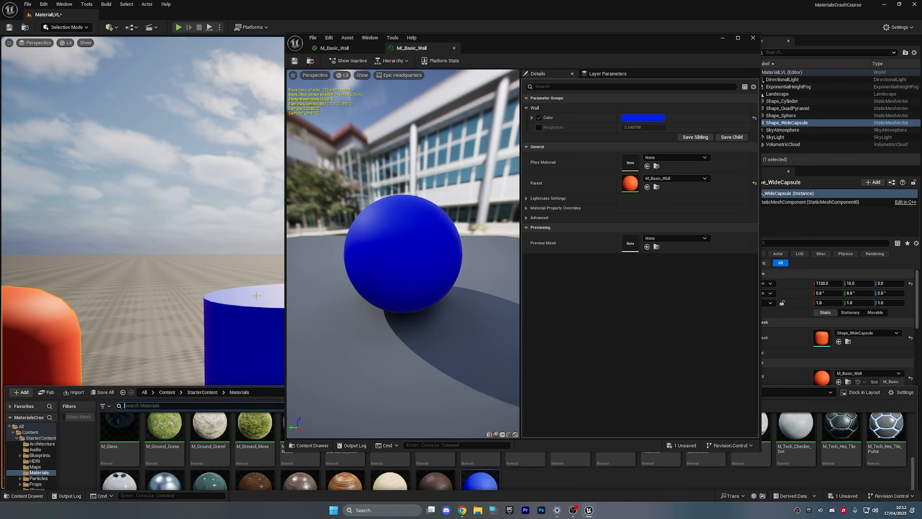
# - Shrink and move the instance editor beside the viewport, framed on the blue cylinder
pyautogui.moveTo(534, 451); pyautogui.dragTo(533, 391)
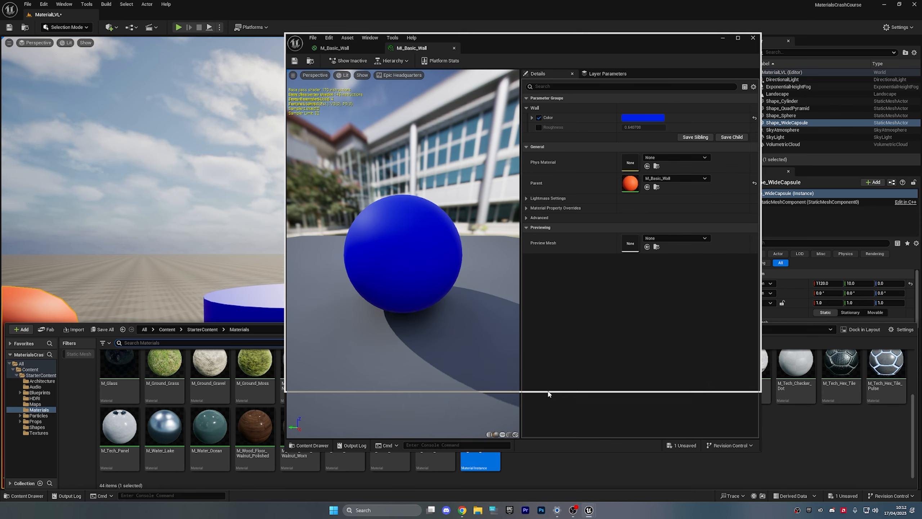
pyautogui.click(312, 386)
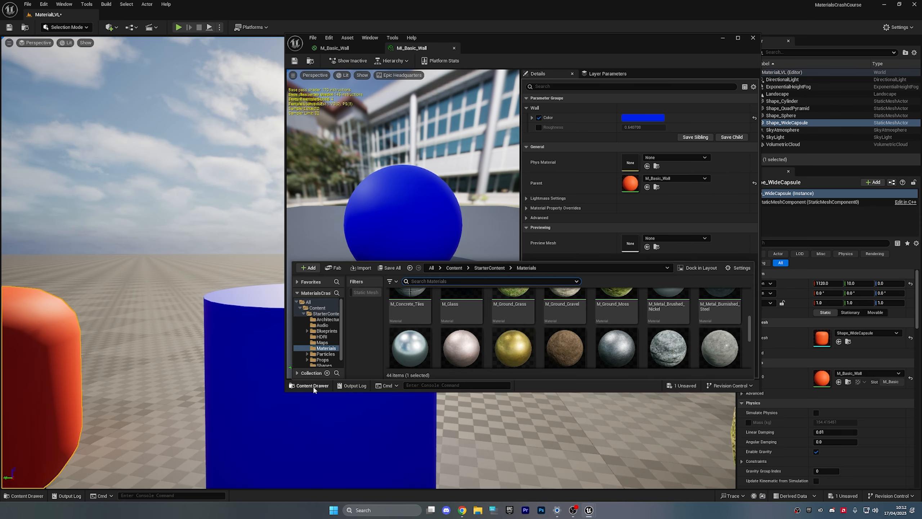
pyautogui.click(236, 323)
pyautogui.press('f')
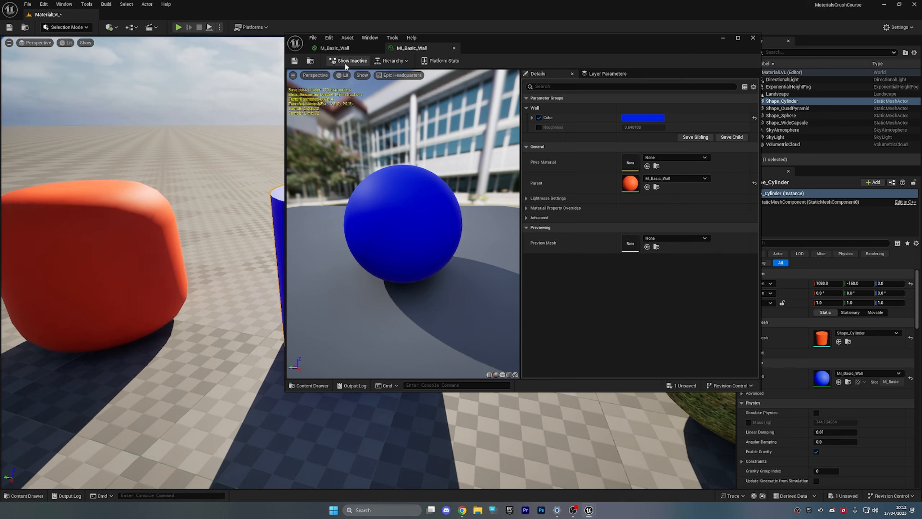
pyautogui.moveTo(479, 38); pyautogui.dragTo(600, 49)
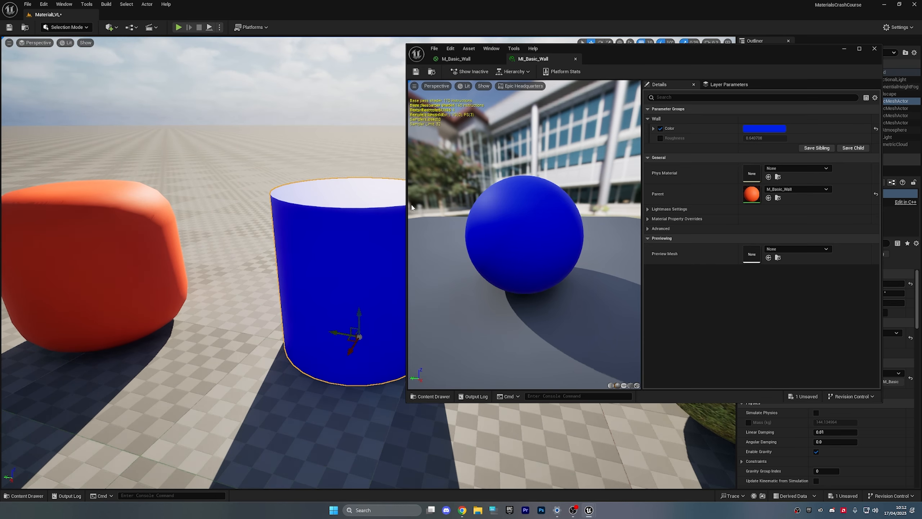
pyautogui.moveTo(408, 208); pyautogui.dragTo(542, 209)
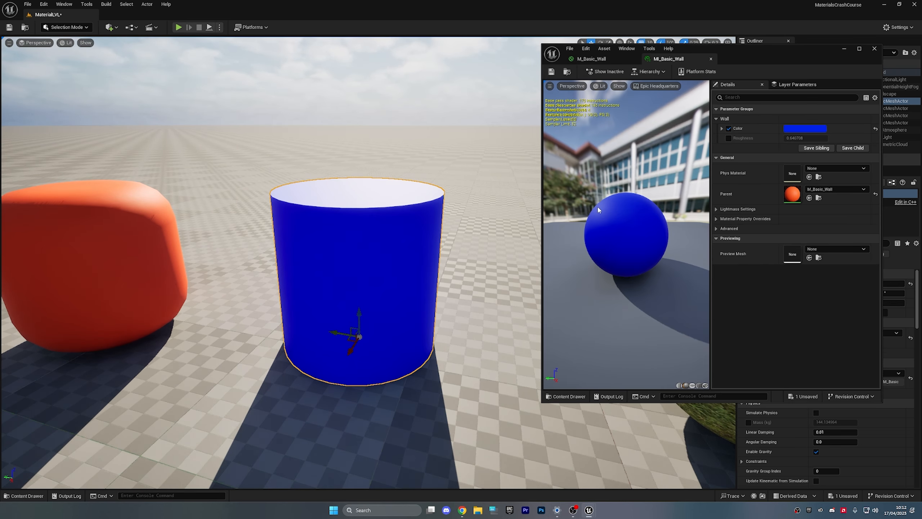
# - Enable the Roughness override and test values to see the cylinder turn mirror-like
pyautogui.click(729, 138)
pyautogui.moveTo(805, 139); pyautogui.dragTo(842, 138)
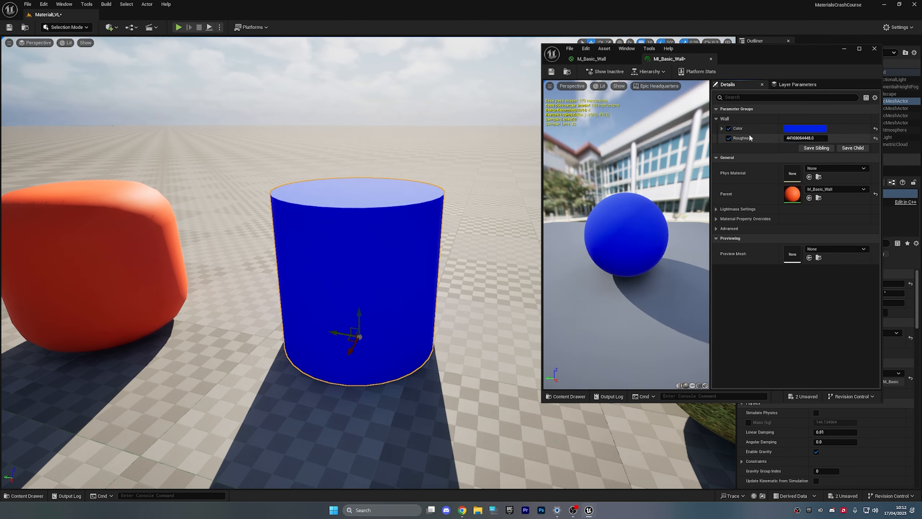
pyautogui.click(875, 139)
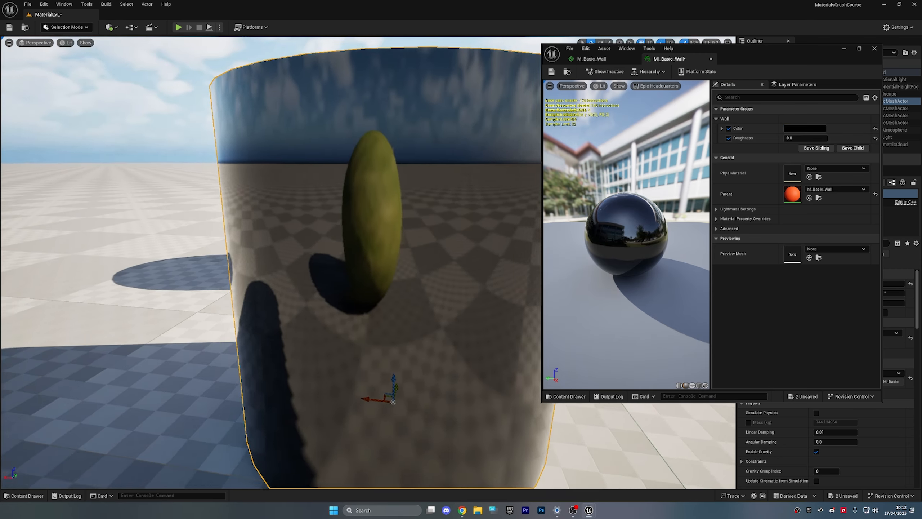
pyautogui.press('d')
pyautogui.moveTo(270, 262); pyautogui.dragTo(162, 249, button='right')
pyautogui.press('s')
pyautogui.scroll(1, 145, 248)
pyautogui.press('a')
pyautogui.press('w')
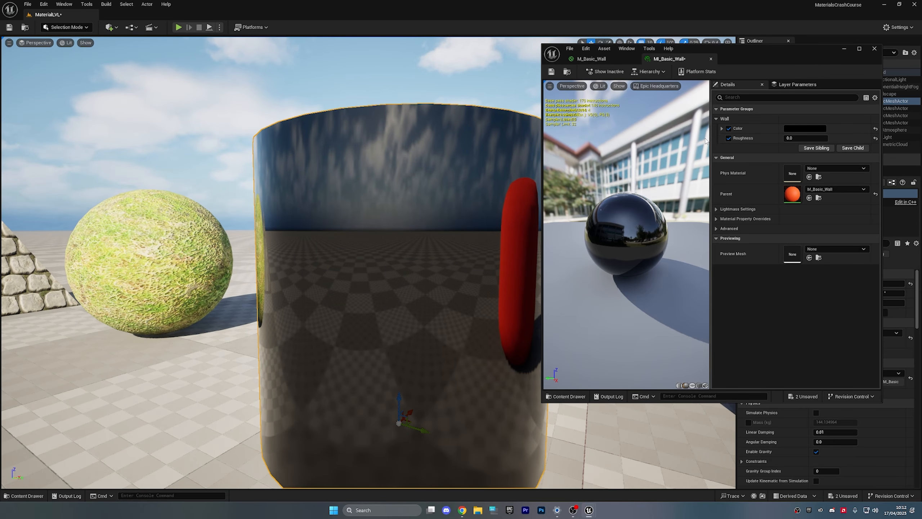
# - Enter Roughness 0.1, 0.2, 0.3, then settle on 1.0
pyautogui.click(805, 138)
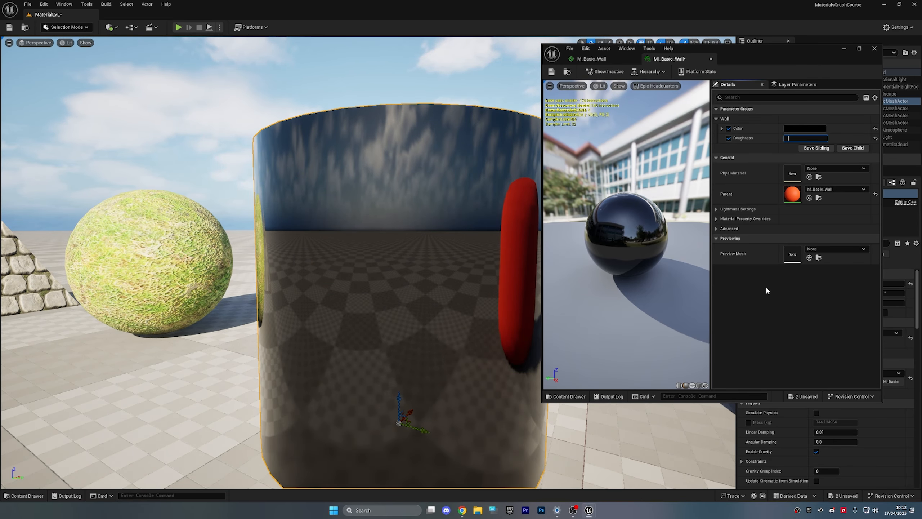
pyautogui.write('.1')
pyautogui.press('Return')
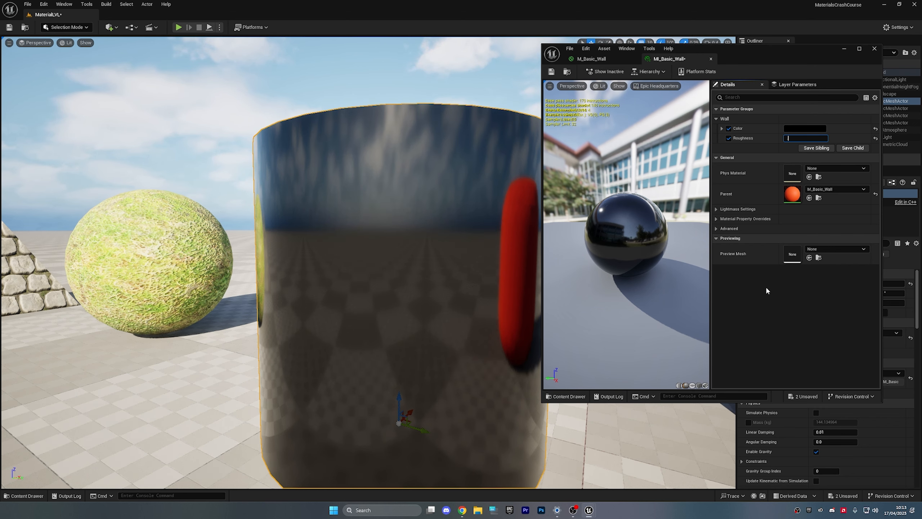
pyautogui.write('.2')
pyautogui.press('Return')
pyautogui.write('.3')
pyautogui.press('Return')
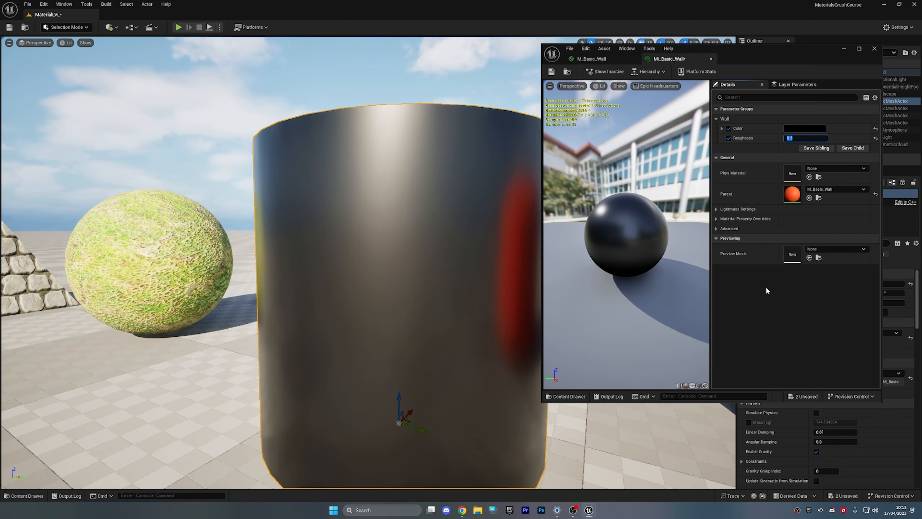
pyautogui.write('1')
pyautogui.press('Return')
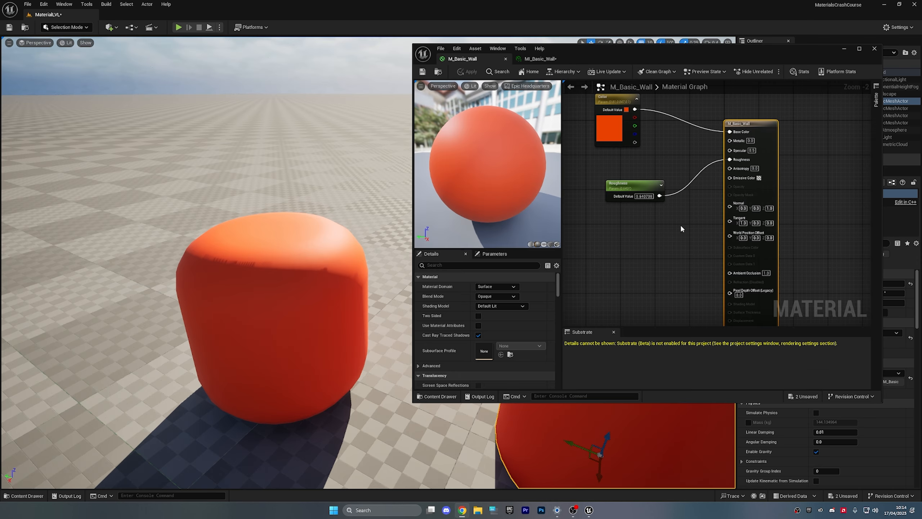
# - Close the material editor and fly to the pyramid, selecting it to show M_CobbleStone_Smooth
pyautogui.click(874, 49)
pyautogui.moveTo(508, 218); pyautogui.dragTo(403, 255, button='right')
pyautogui.press('w')
pyautogui.press('d')
pyautogui.scroll(2, 479, 157)
pyautogui.press('d')
pyautogui.click(463, 231)
pyautogui.press('s')
pyautogui.moveTo(463, 231); pyautogui.dragTo(509, 242, button='right')
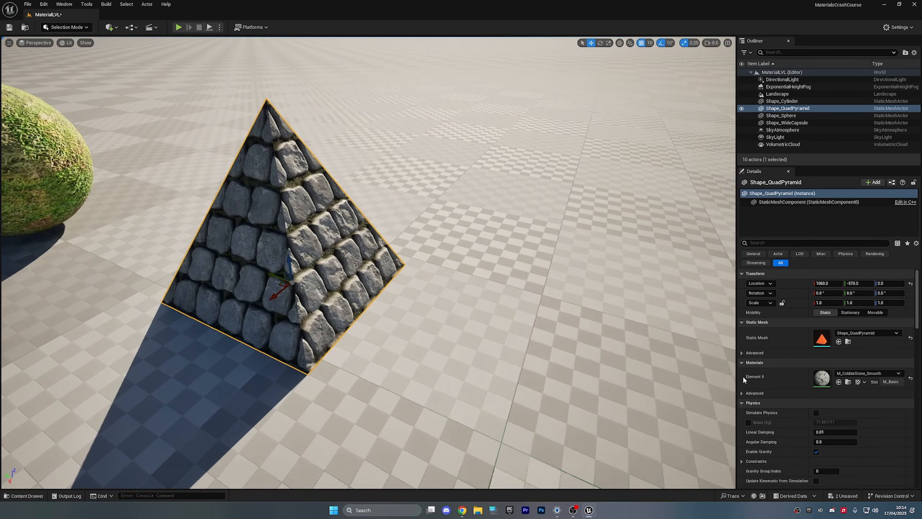
# - Open the pyramid's M_CobbleStone_Smooth material and maximise its editor
pyautogui.doubleClick(822, 376)
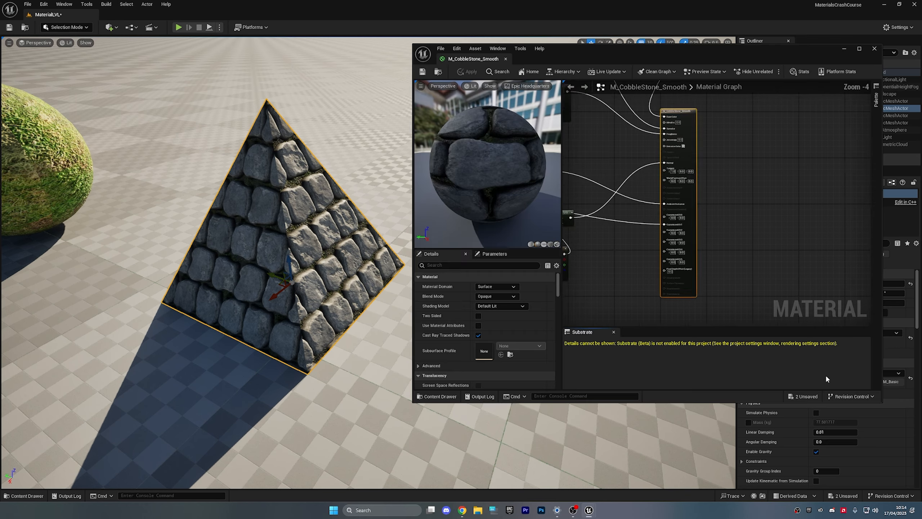
pyautogui.moveTo(618, 241); pyautogui.dragTo(709, 279, button='right')
pyautogui.scroll(-2, 683, 260)
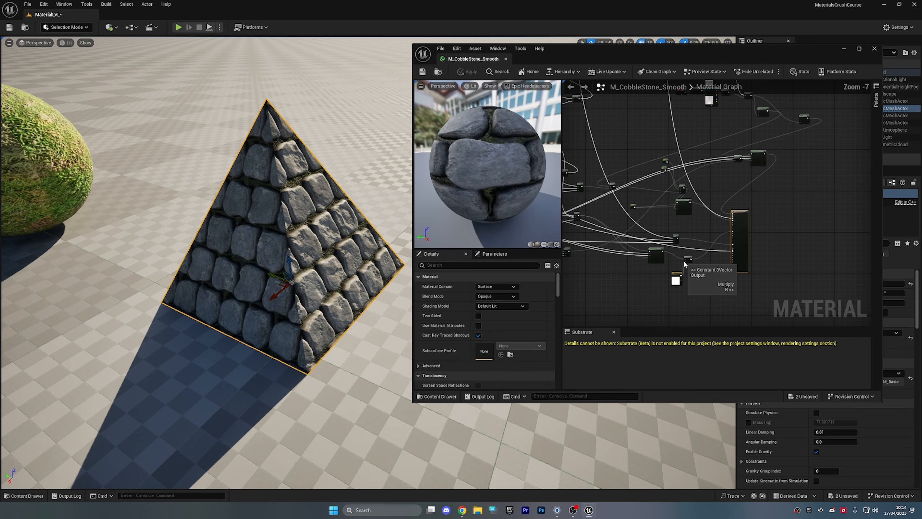
pyautogui.doubleClick(563, 47)
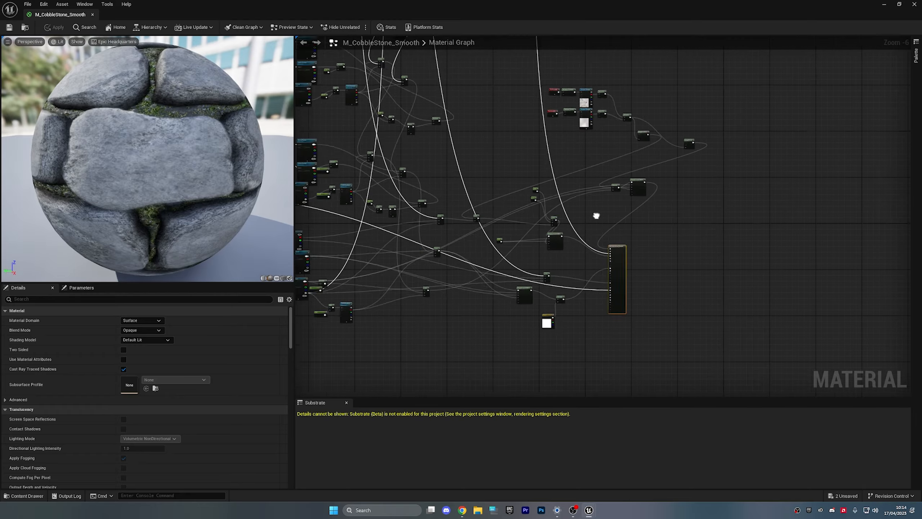
pyautogui.scroll(-6, 641, 246)
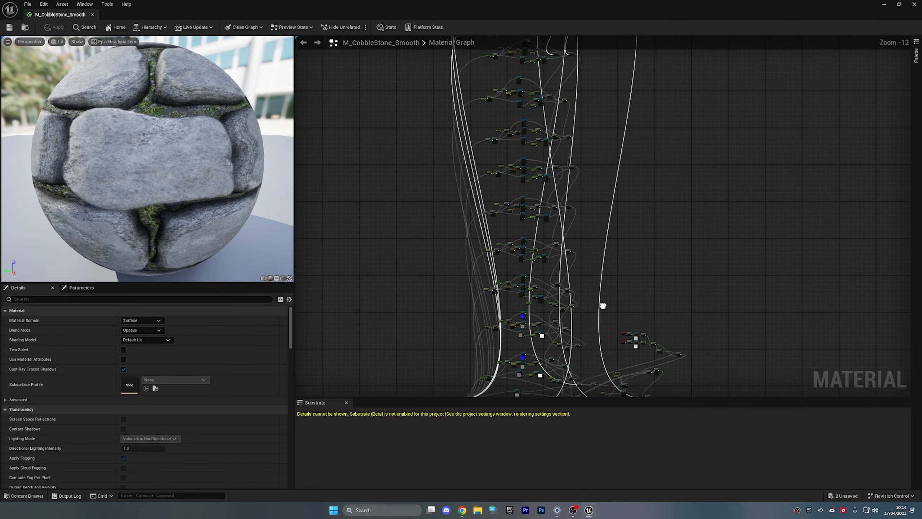
pyautogui.moveTo(590, 193); pyautogui.dragTo(570, 266, button='right')
pyautogui.scroll(7, 570, 267)
# - Pan through the node network to the TexCoord and output nodes, then close it for the Materials folder
pyautogui.moveTo(507, 266); pyautogui.dragTo(678, 37, button='right')
pyautogui.moveTo(680, 218); pyautogui.dragTo(723, 37, button='right')
pyautogui.moveTo(715, 218); pyautogui.dragTo(700, 38, button='right')
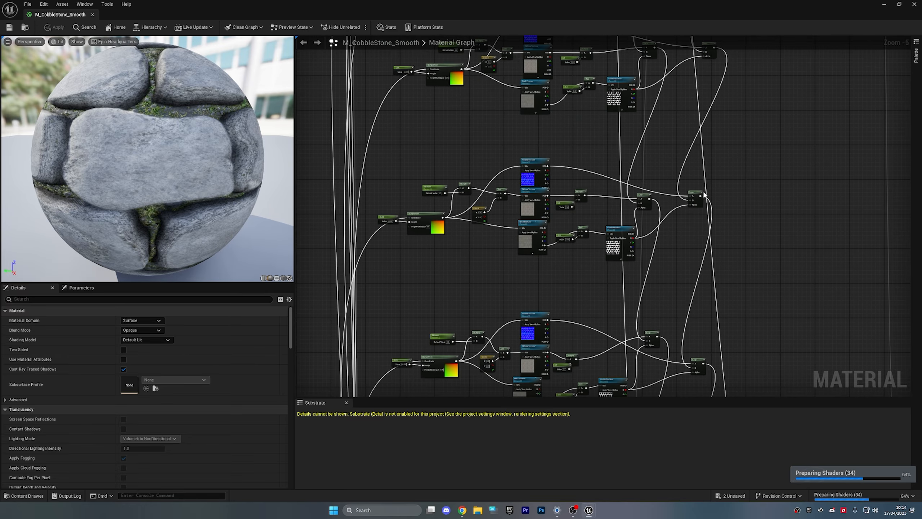
pyautogui.moveTo(704, 197); pyautogui.dragTo(676, 37, button='right')
pyautogui.moveTo(673, 262); pyautogui.dragTo(690, 37, button='right')
pyautogui.moveTo(694, 188); pyautogui.dragTo(693, 37, button='right')
pyautogui.moveTo(686, 232); pyautogui.dragTo(664, 77, button='right')
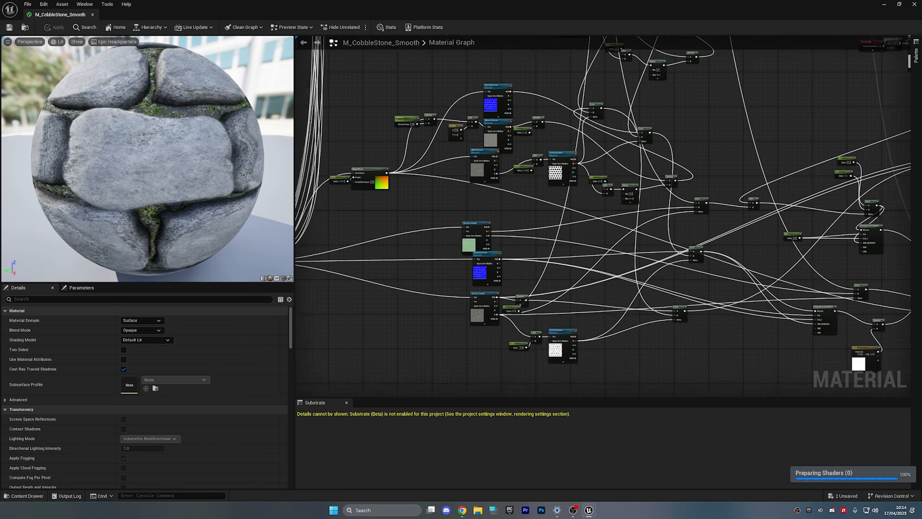
pyautogui.moveTo(538, 115); pyautogui.dragTo(363, 140, button='right')
pyautogui.moveTo(628, 234); pyautogui.dragTo(414, 209, button='right')
pyautogui.moveTo(570, 223); pyautogui.dragTo(768, 204, button='right')
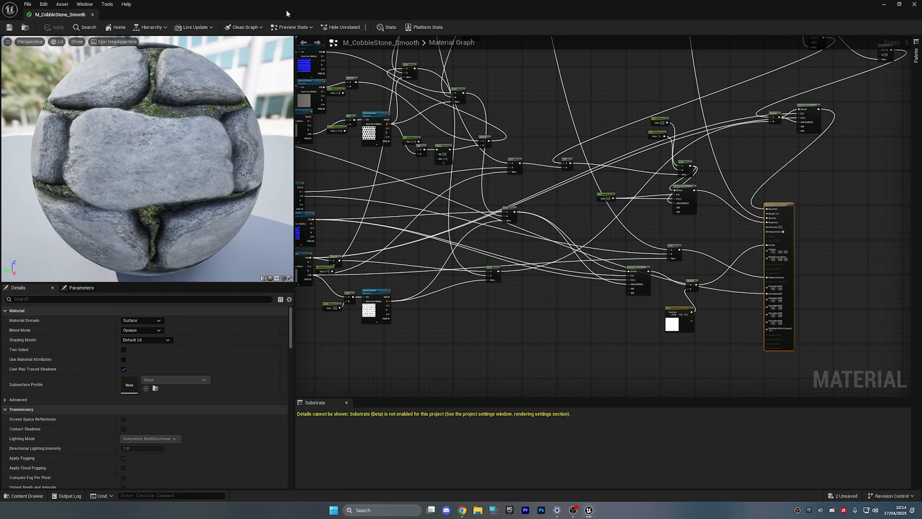
pyautogui.click(92, 15)
pyautogui.hotkey('ctrl', 'space')
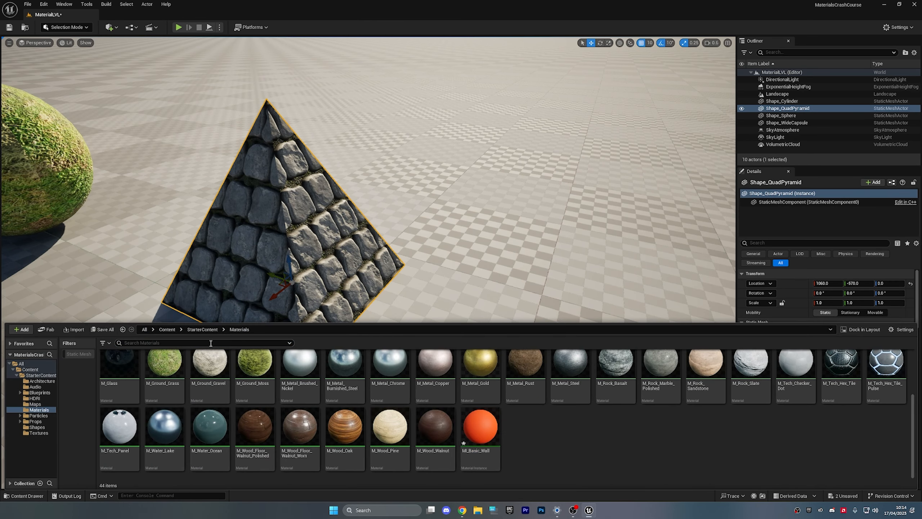
# - Browse the StarterContent Materials folder
pyautogui.click(202, 329)
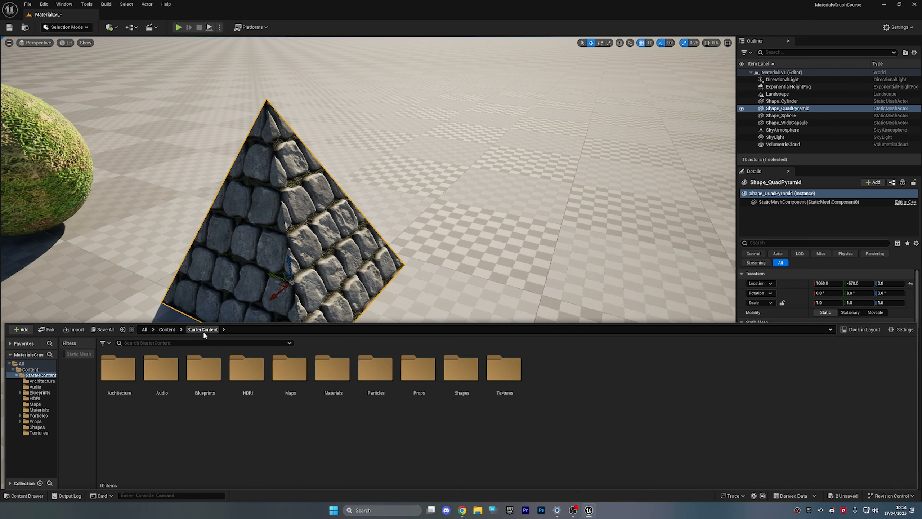
pyautogui.doubleClick(331, 385)
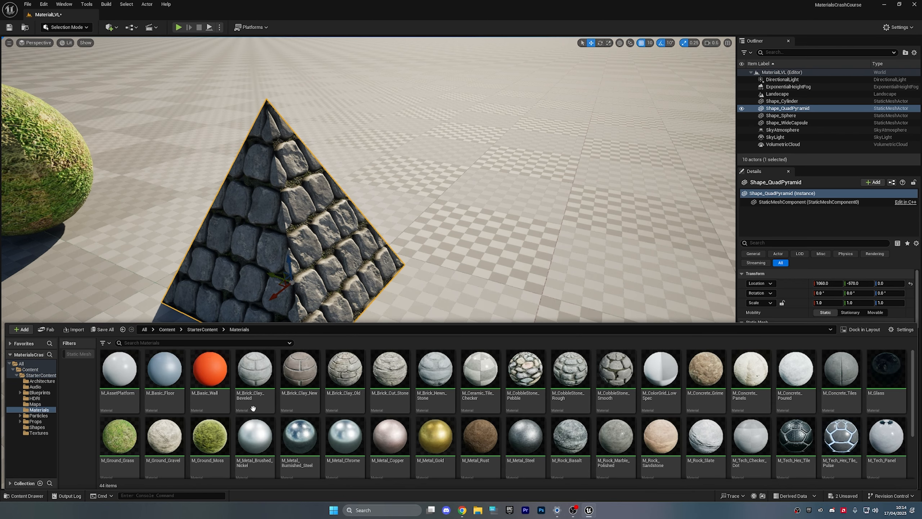
pyautogui.scroll(-2, 259, 400)
pyautogui.scroll(2, 259, 399)
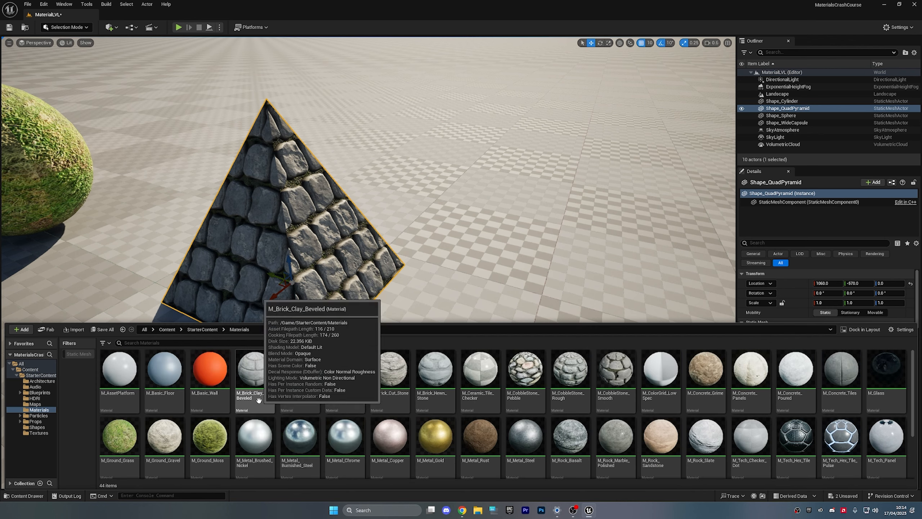
# - Go to the StarterContent Textures folder and select T_Brick_Clay_Beveled_D
pyautogui.click(212, 331)
pyautogui.doubleClick(504, 369)
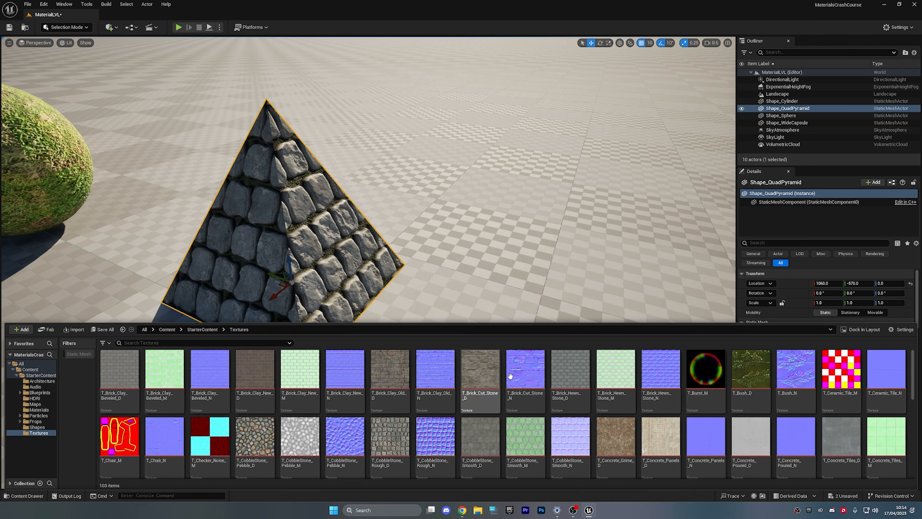
pyautogui.click(130, 370)
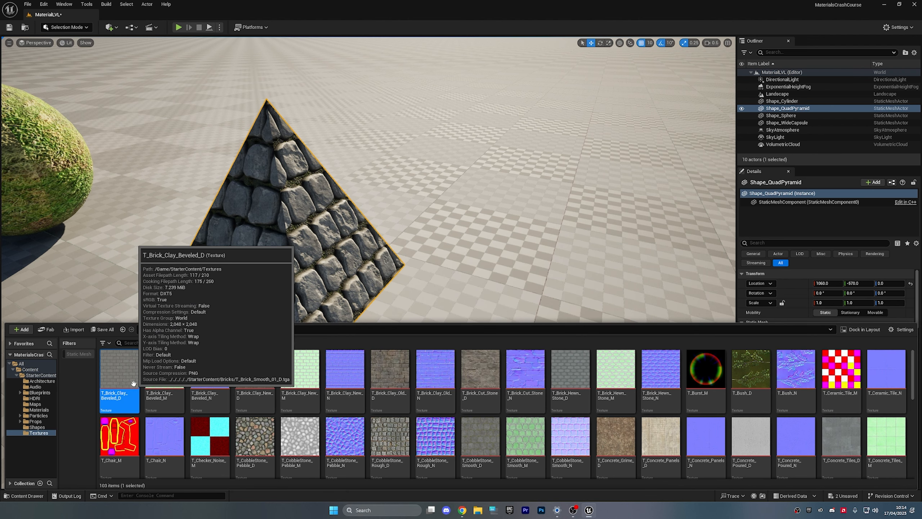
pyautogui.scroll(-8, 134, 383)
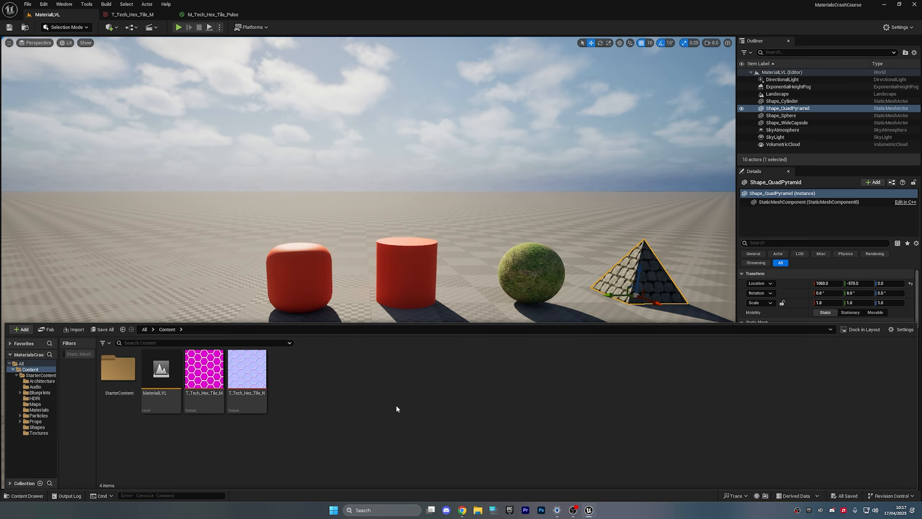
# - Add a Material asset from the right-click menu, name it M_MyFirstMaterial, and open it
pyautogui.rightClick(396, 403)
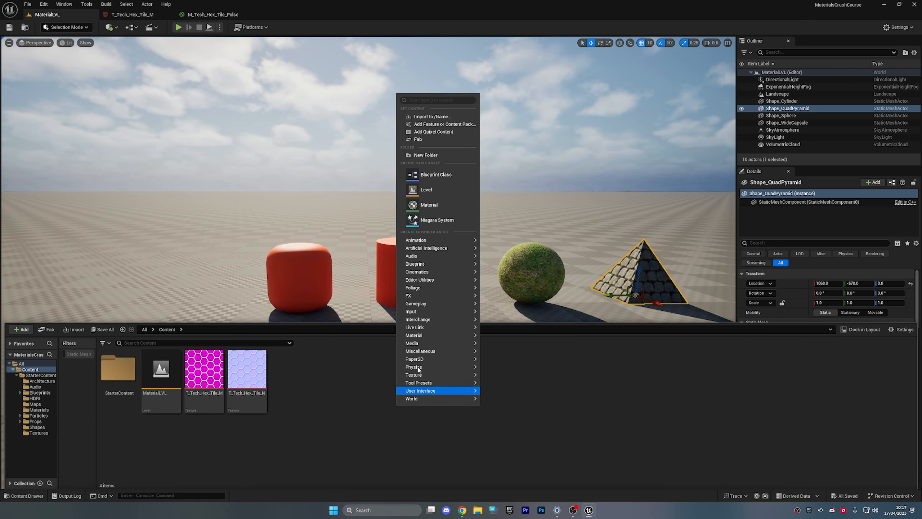
pyautogui.click(438, 205)
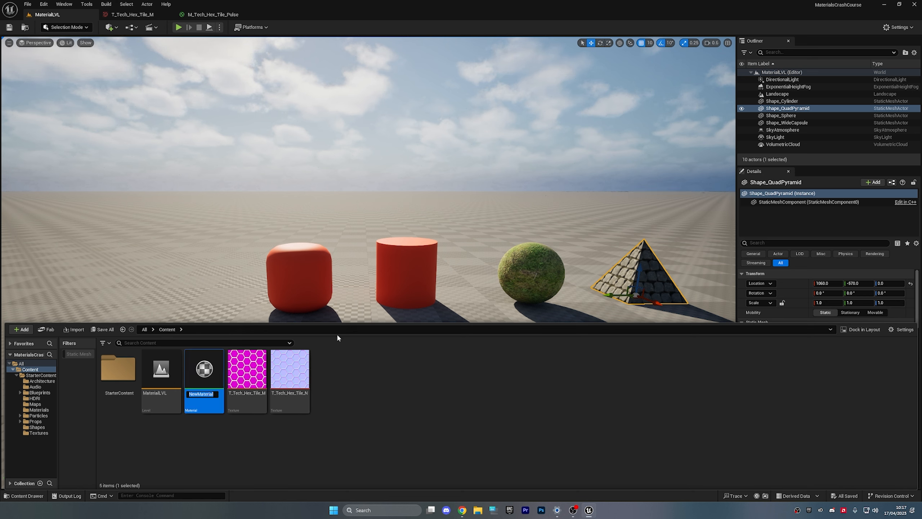
pyautogui.write('M')
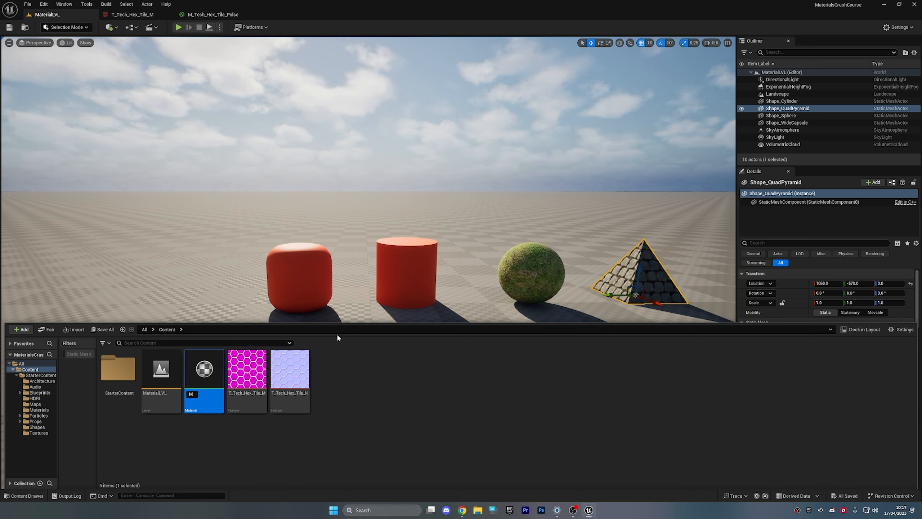
pyautogui.write('_')
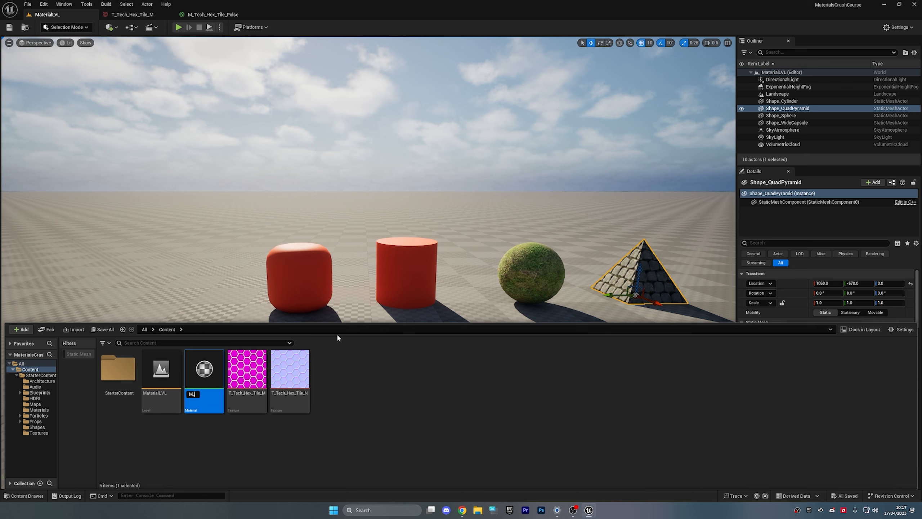
pyautogui.write('MyF')
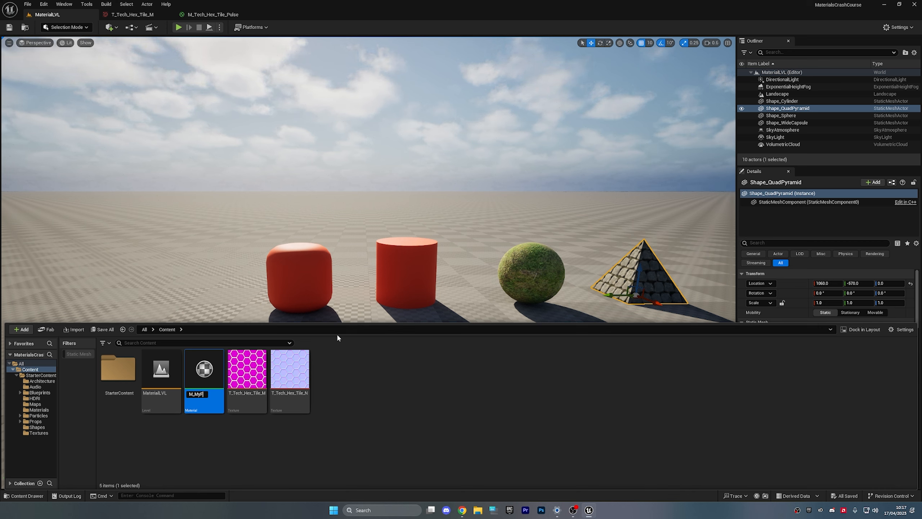
pyautogui.write('irstMaterial')
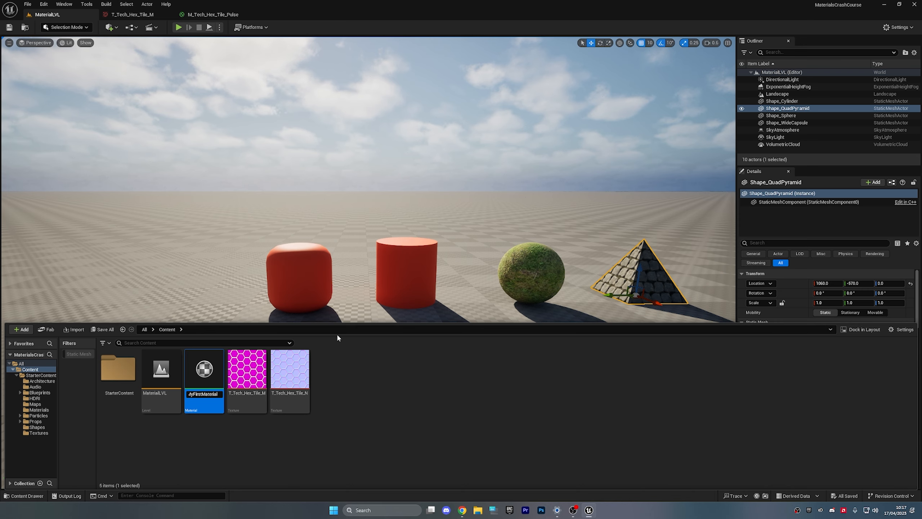
pyautogui.press('Return')
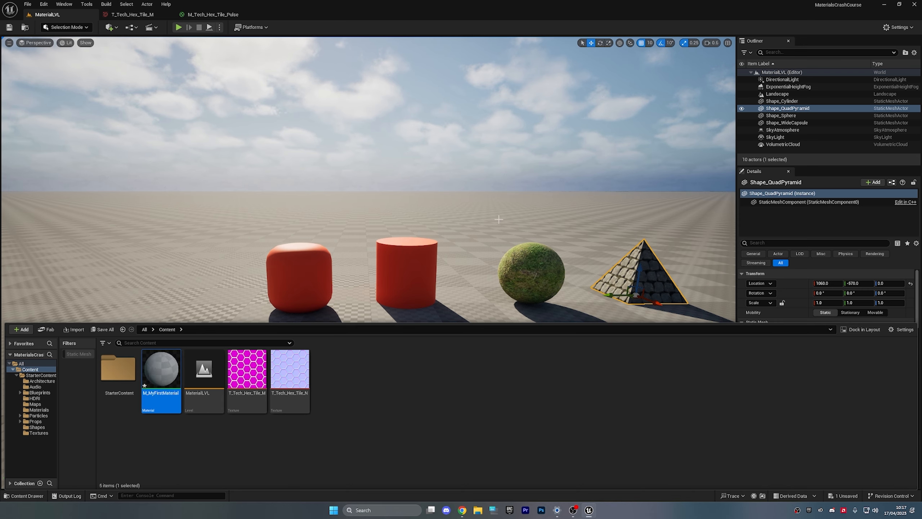
pyautogui.doubleClick(160, 369)
pyautogui.moveTo(445, 199); pyautogui.dragTo(511, 198, button='right')
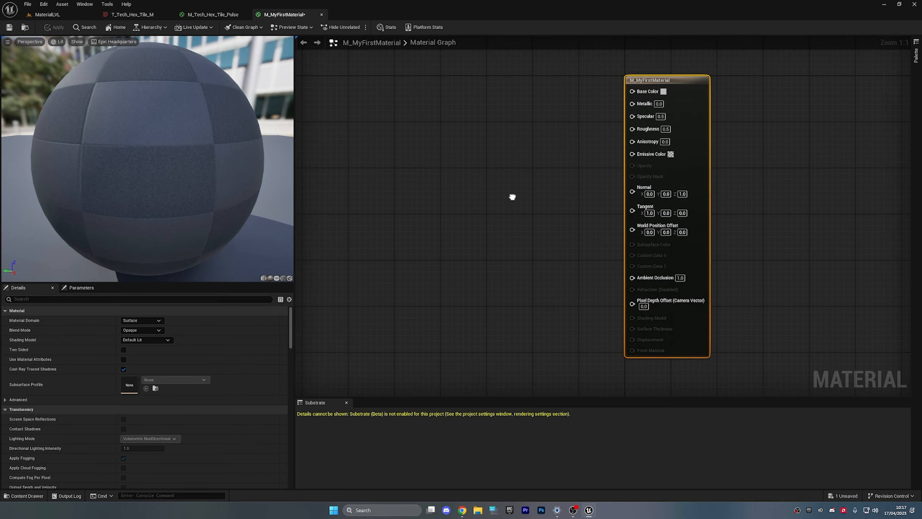
pyautogui.scroll(-2, 507, 163)
pyautogui.scroll(1, 504, 165)
pyautogui.moveTo(479, 144); pyautogui.dragTo(529, 159, button='right')
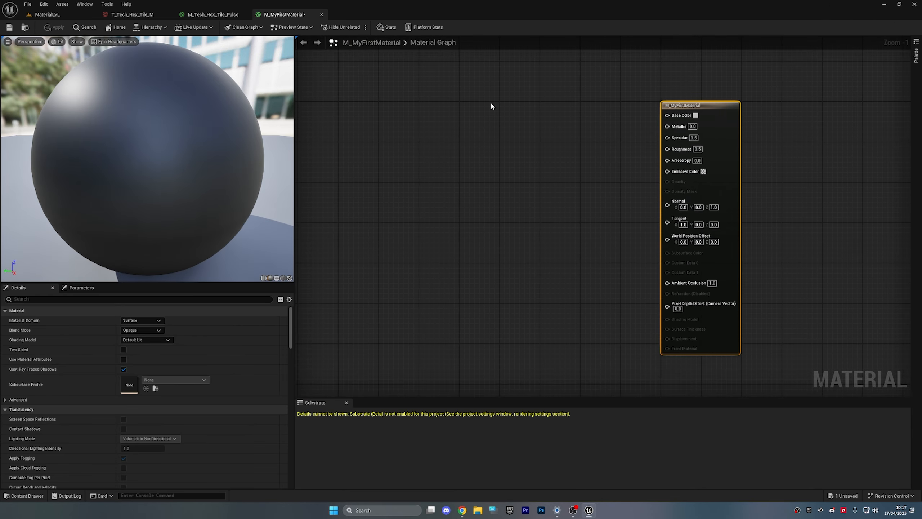
pyautogui.click(494, 107)
pyautogui.press('1')
pyautogui.click(494, 107)
pyautogui.press('2')
pyautogui.click(508, 149)
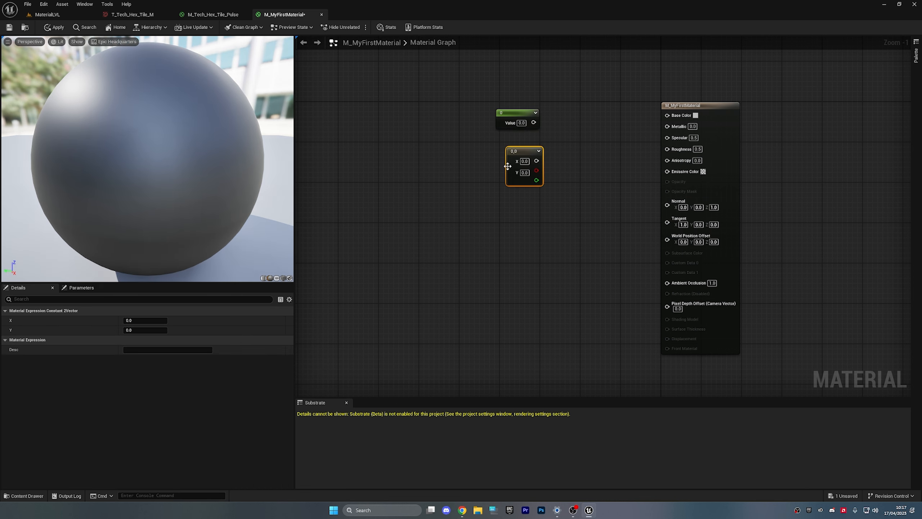
pyautogui.press('3')
pyautogui.click(510, 206)
pyautogui.press('4')
pyautogui.click(527, 286)
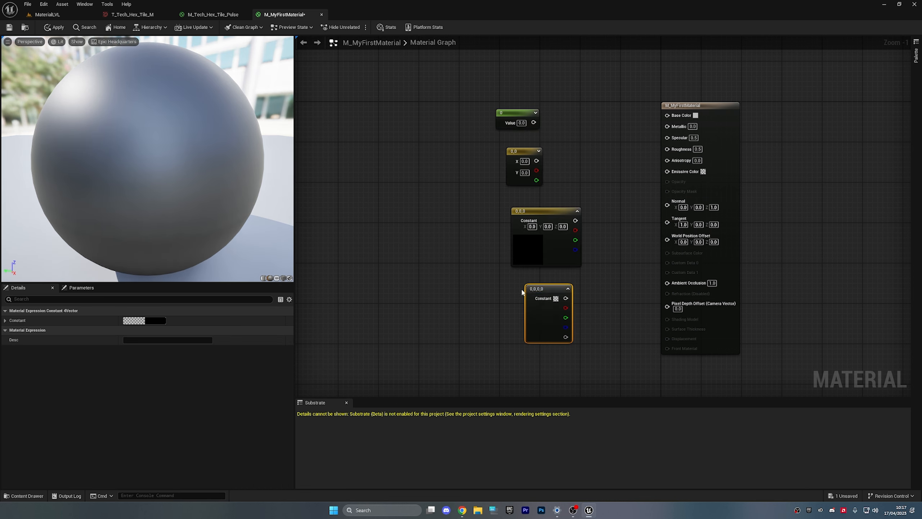
pyautogui.click(537, 353)
pyautogui.moveTo(589, 340); pyautogui.dragTo(614, 350, button='right')
pyautogui.moveTo(618, 358); pyautogui.dragTo(583, 311)
pyautogui.moveTo(619, 286); pyautogui.dragTo(578, 238)
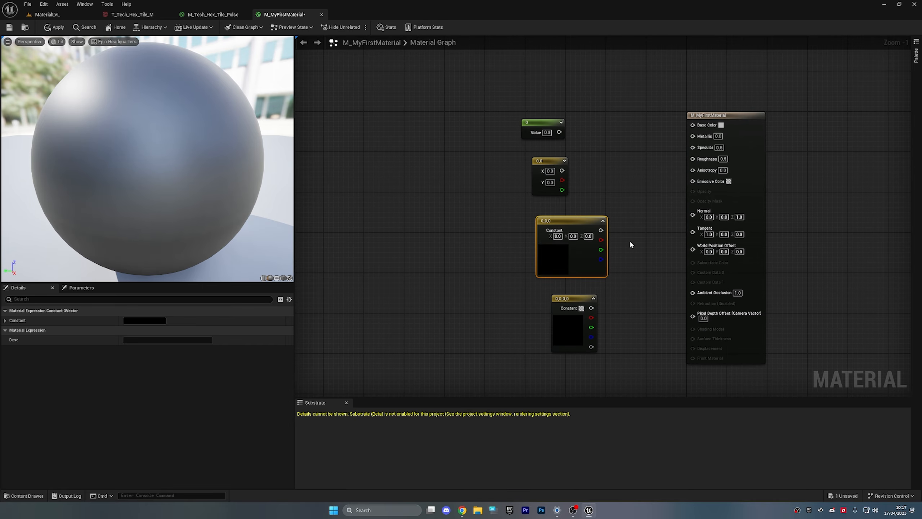
pyautogui.moveTo(618, 199); pyautogui.dragTo(552, 148)
pyautogui.moveTo(586, 145); pyautogui.dragTo(610, 213)
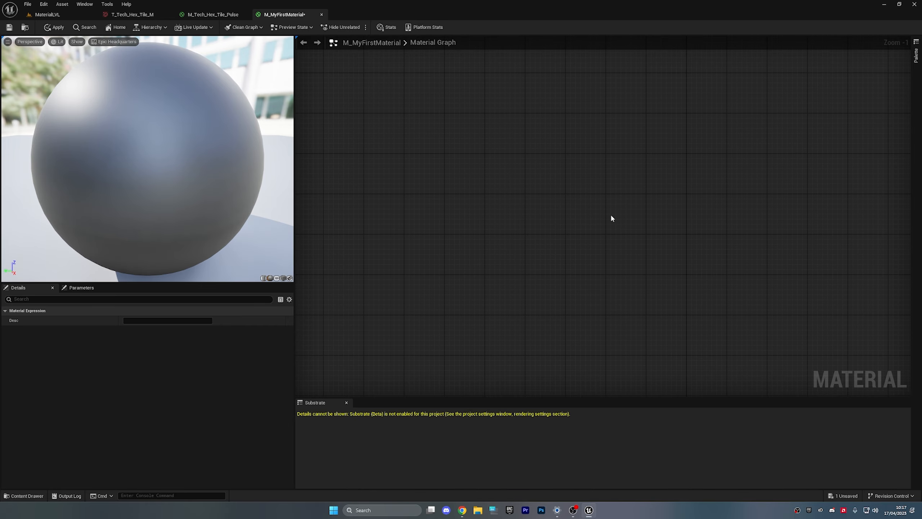
pyautogui.press('Delete')
# - Add a 0,0,0 Constant3Vector and wire it into the material's Base Color
pyautogui.moveTo(635, 243); pyautogui.dragTo(647, 395, button='right')
pyautogui.moveTo(573, 252); pyautogui.dragTo(538, 145, button='right')
pyautogui.scroll(-4, 463, 117)
pyautogui.scroll(3, 463, 116)
pyautogui.click(533, 132)
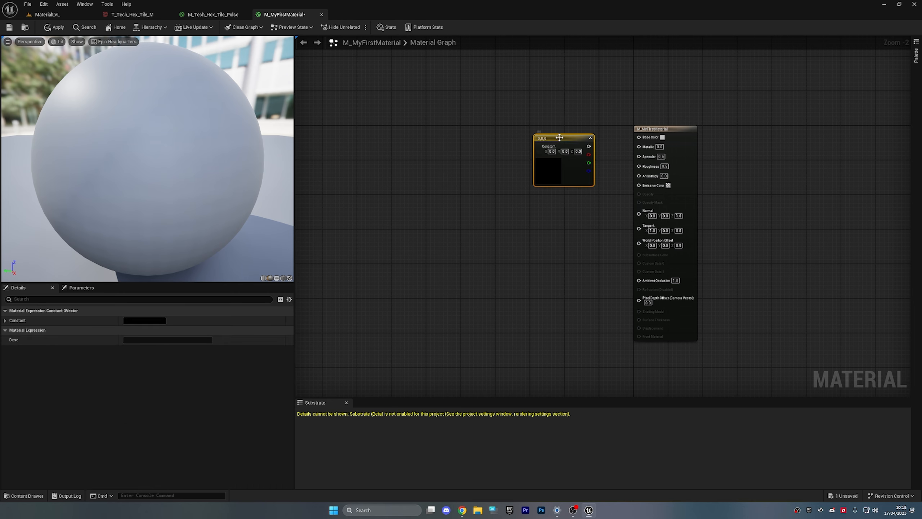
pyautogui.moveTo(556, 134); pyautogui.dragTo(644, 141)
pyautogui.moveTo(485, 99); pyautogui.dragTo(804, 218)
pyautogui.click(717, 259)
pyautogui.moveTo(529, 208); pyautogui.dragTo(510, 243, button='right')
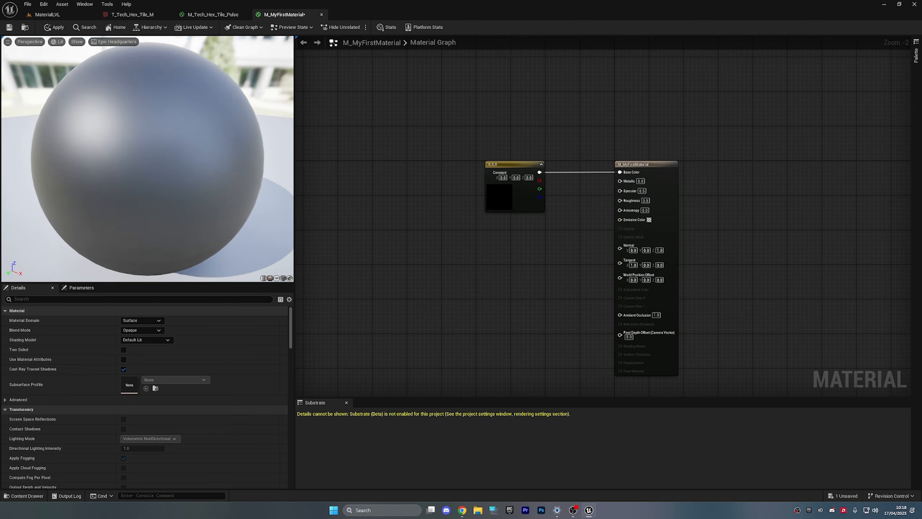
pyautogui.scroll(2, 606, 181)
pyautogui.moveTo(582, 204); pyautogui.dragTo(587, 153, button='right')
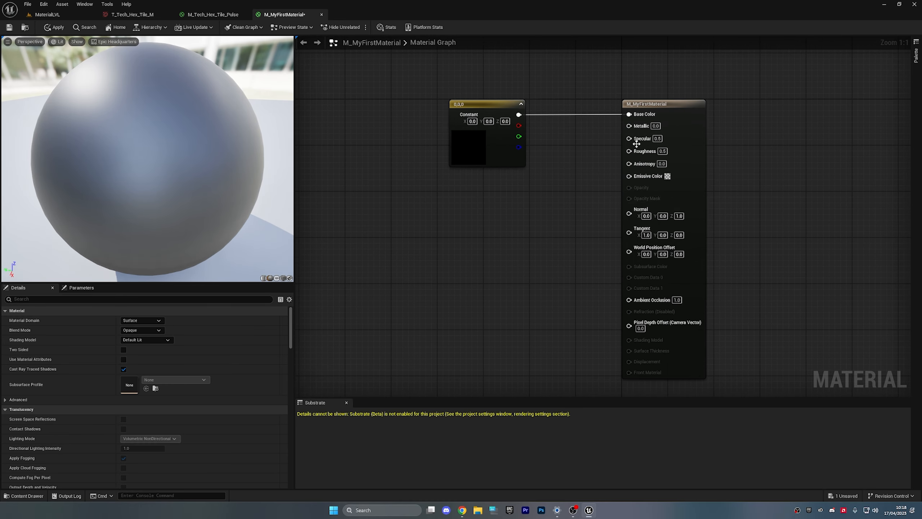
# - Set Metallic, Specular and Roughness on the material node to 0
pyautogui.click(655, 126)
pyautogui.write('0')
pyautogui.click(658, 139)
pyautogui.write('0')
pyautogui.click(663, 151)
pyautogui.write('0')
pyautogui.click(662, 164)
pyautogui.write('0')
pyautogui.click(690, 172)
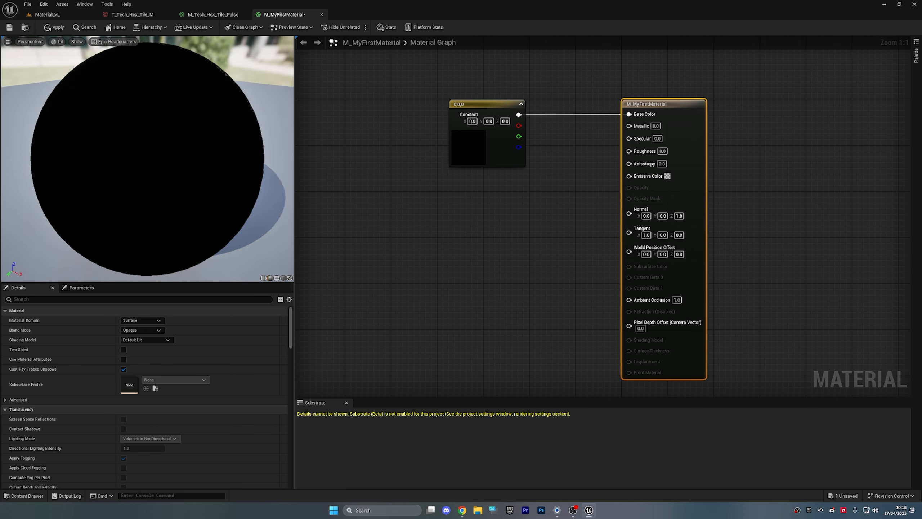
# - Add four scalar Constant nodes stacked vertically in the M_MyFirstMaterial graph
pyautogui.click(456, 197)
pyautogui.click(458, 196)
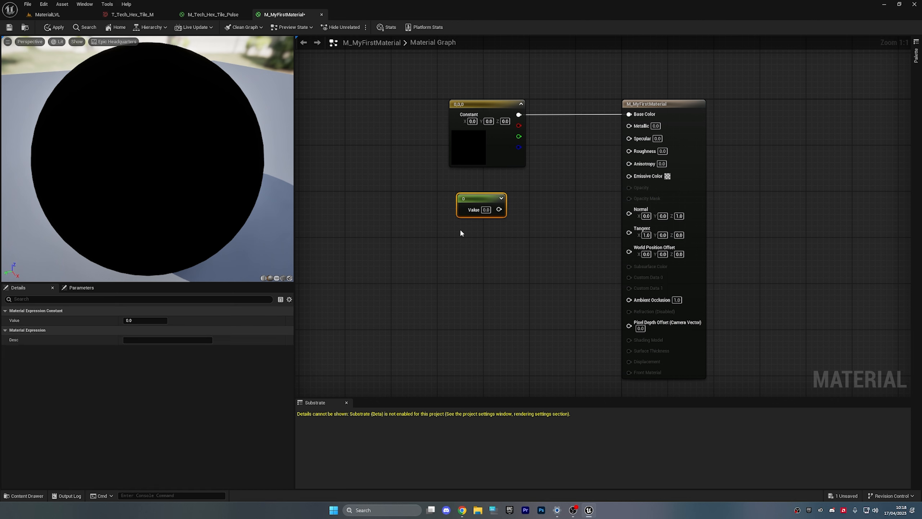
pyautogui.click(460, 242)
pyautogui.click(460, 284)
pyautogui.click(466, 322)
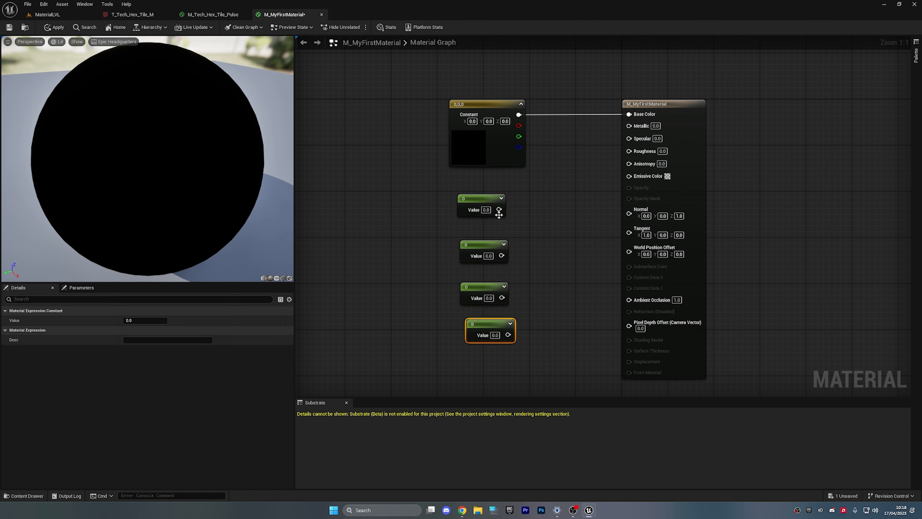
# - Set the Value of each of the four constants to 1
pyautogui.click(487, 210)
pyautogui.write('1')
pyautogui.click(489, 256)
pyautogui.write('1')
pyautogui.click(488, 298)
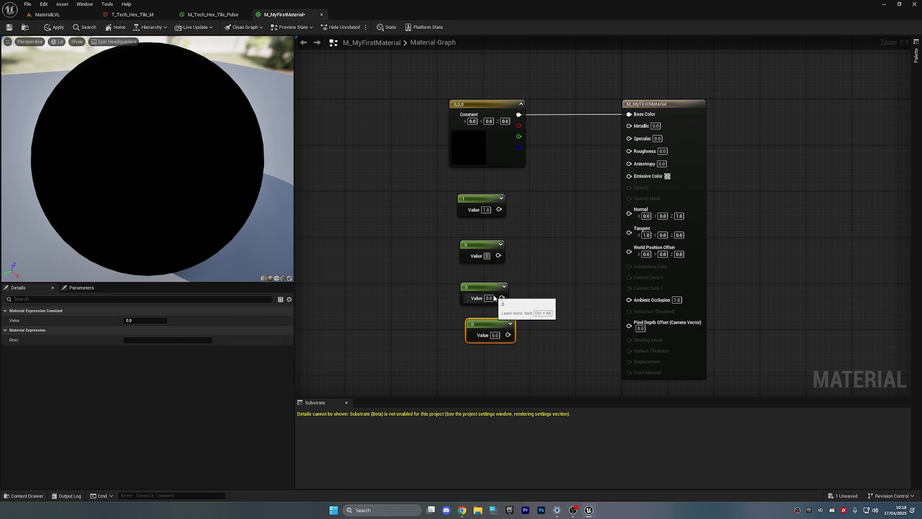
pyautogui.write('1')
pyautogui.click(495, 335)
pyautogui.write('1')
pyautogui.click(497, 319)
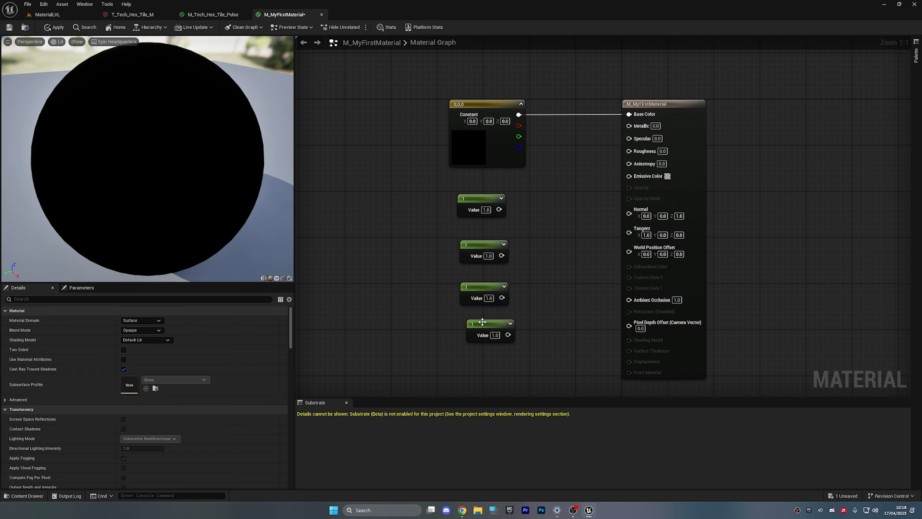
# - Align the four constants and move them together up-left near the material output node
pyautogui.moveTo(482, 322); pyautogui.dragTo(476, 316)
pyautogui.moveTo(477, 252); pyautogui.dragTo(477, 267)
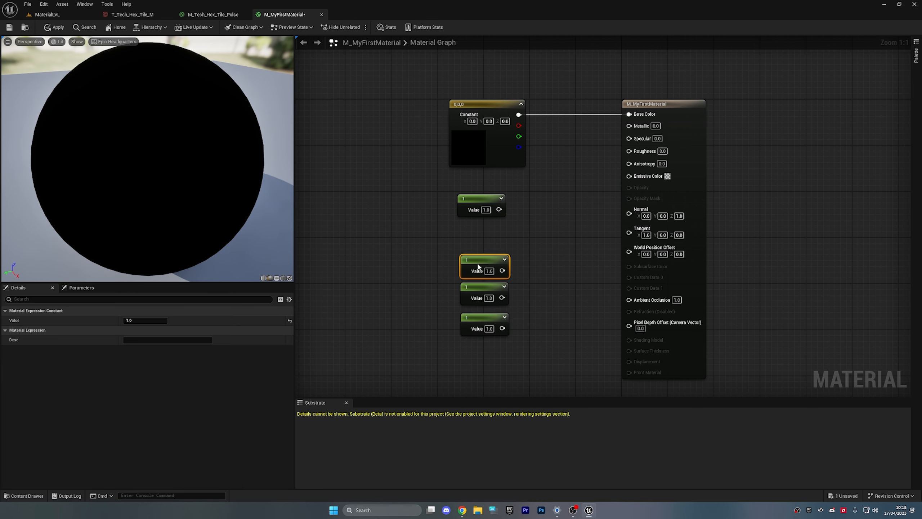
pyautogui.moveTo(469, 204); pyautogui.dragTo(489, 346)
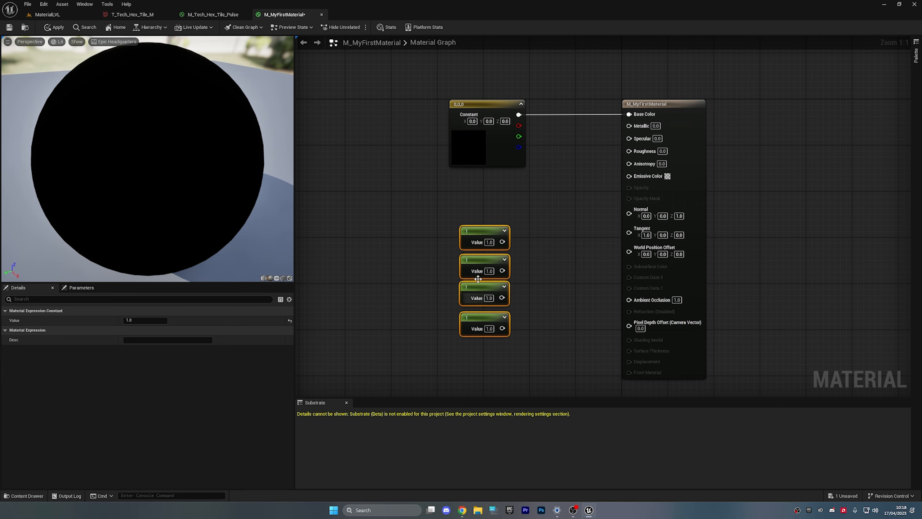
pyautogui.moveTo(479, 236); pyautogui.dragTo(632, 126)
pyautogui.click(507, 196)
# - Wire the constants into Metallic and Specular, with the third dragged toward Roughness
pyautogui.moveTo(167, 121)
pyautogui.mouseDown()
pyautogui.moveTo(196, 122)
pyautogui.moveTo(167, 121)
pyautogui.mouseUp()
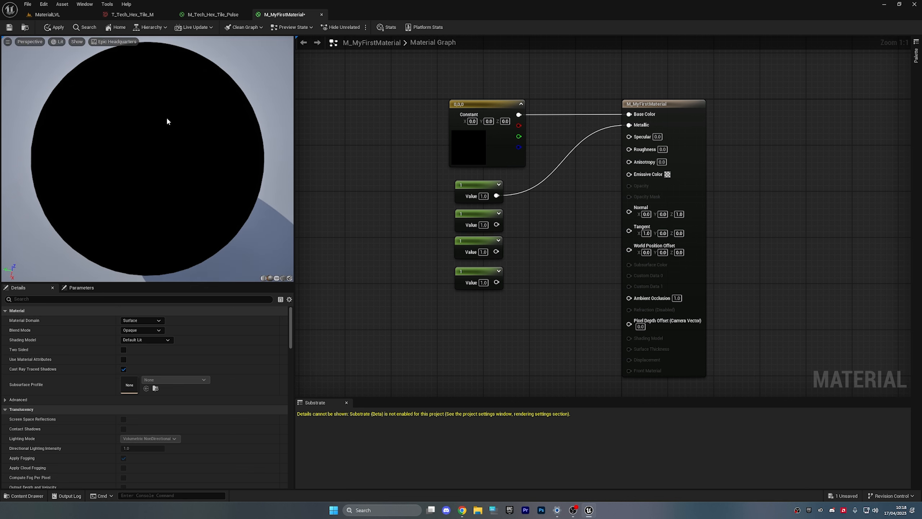
pyautogui.moveTo(496, 224); pyautogui.dragTo(629, 136)
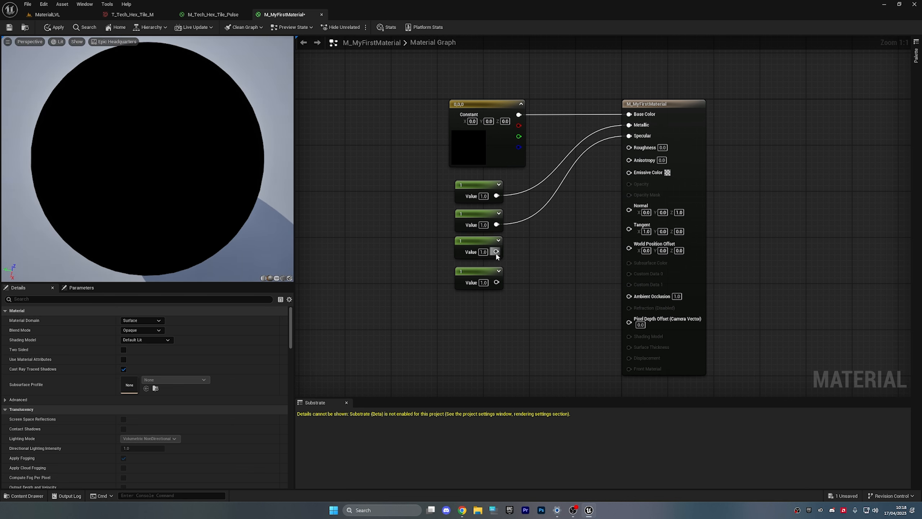
pyautogui.moveTo(496, 252); pyautogui.dragTo(630, 159)
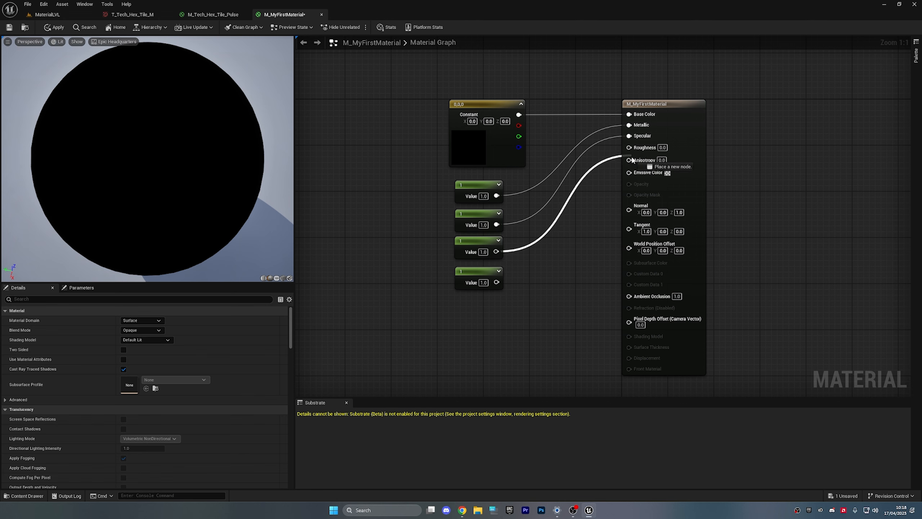
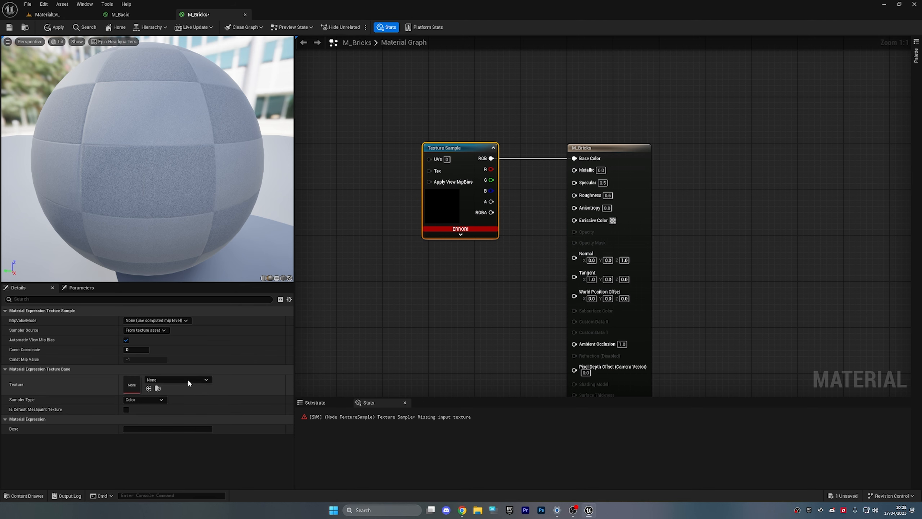
# - Assign T_Brick_Clay_New_D to the empty texture sample and apply M_Bricks
pyautogui.click(187, 379)
pyautogui.write('brick')
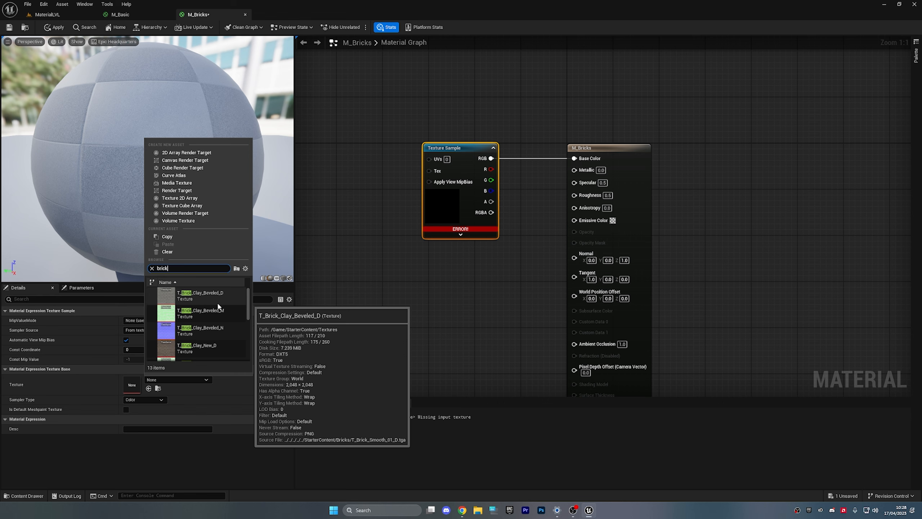
pyautogui.click(219, 345)
pyautogui.click(448, 277)
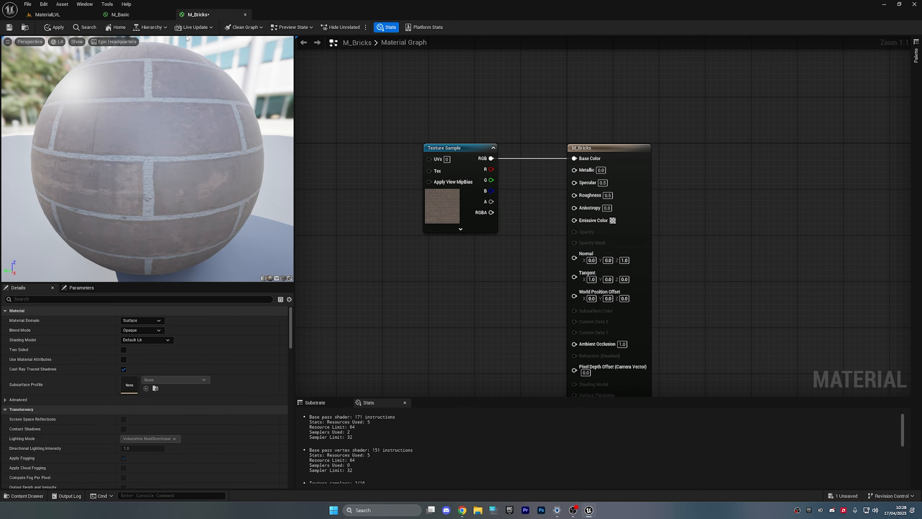
pyautogui.click(61, 28)
# - Check the brick preview sphere, then open the T_Brick_Clay_Beveled_M texture
pyautogui.moveTo(153, 160); pyautogui.dragTo(247, 170)
pyautogui.moveTo(505, 269); pyautogui.dragTo(493, 233, button='right')
pyautogui.scroll(-2, 494, 233)
pyautogui.scroll(1, 494, 233)
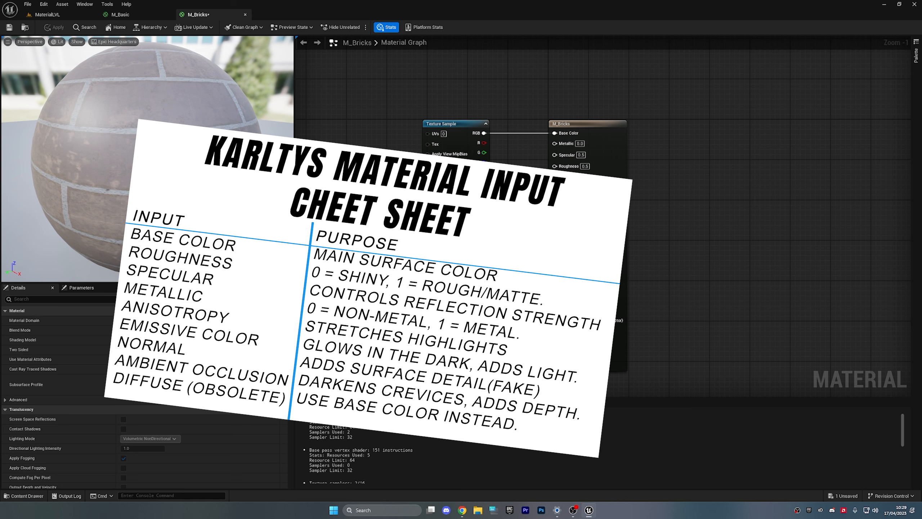
pyautogui.click(450, 235)
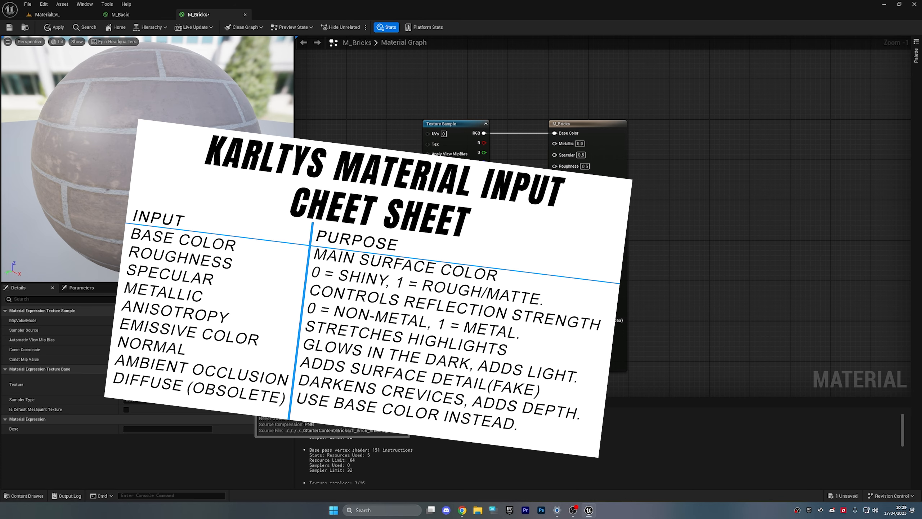
pyautogui.doubleClick(168, 382)
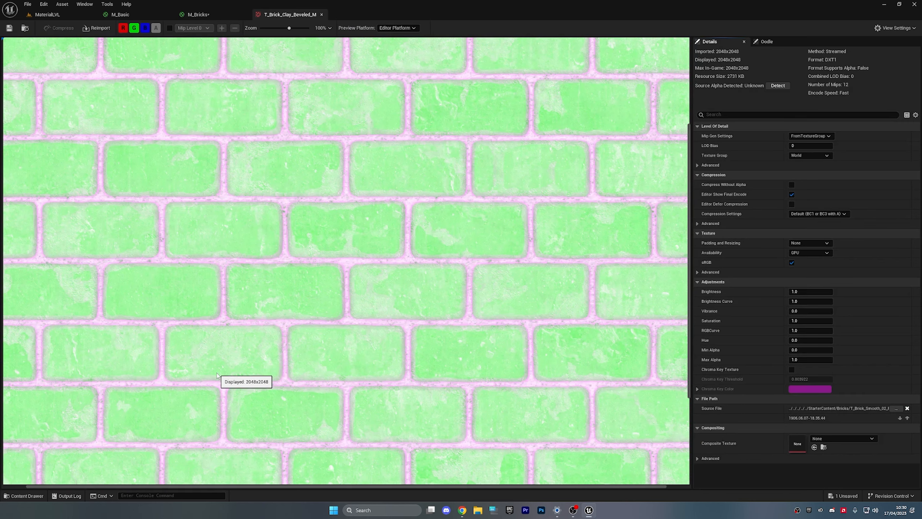
# - View the texture's red, green and blue channels one at a time
pyautogui.click(134, 28)
pyautogui.click(146, 29)
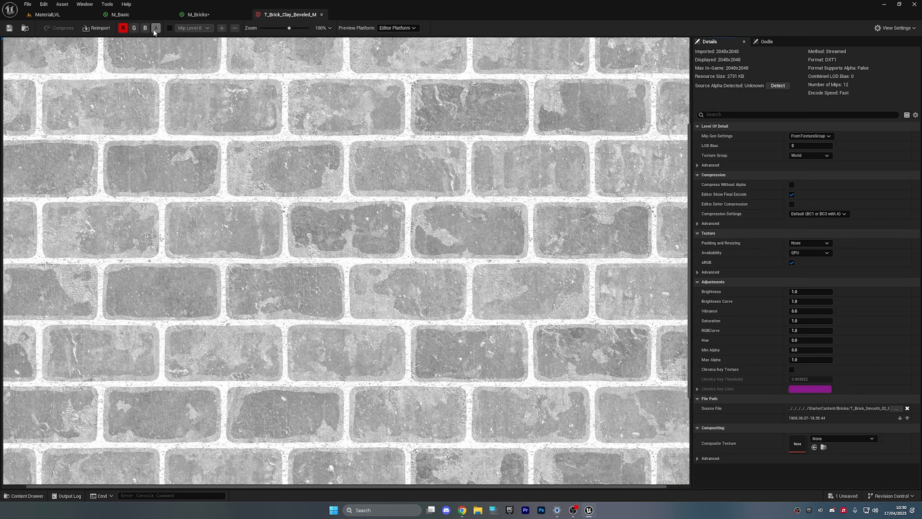
pyautogui.click(123, 28)
pyautogui.click(123, 28)
pyautogui.click(124, 29)
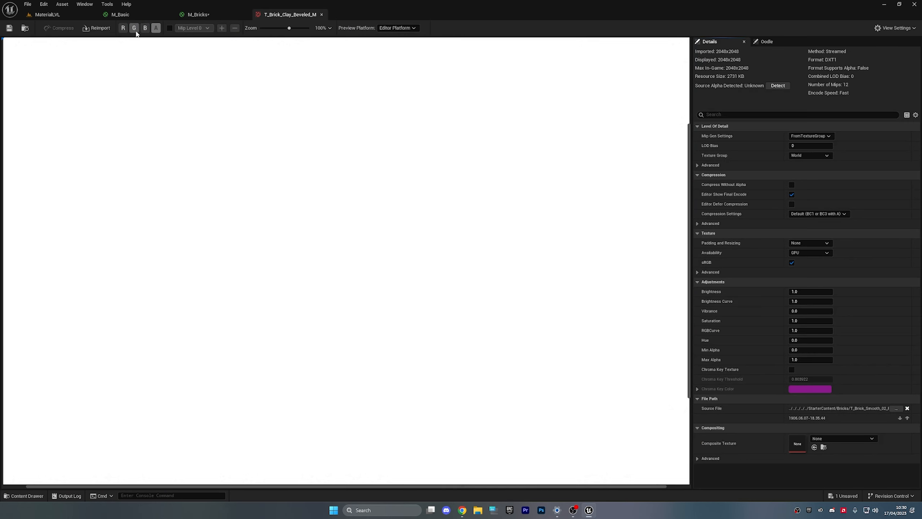
pyautogui.click(133, 28)
pyautogui.click(136, 32)
pyautogui.click(144, 31)
pyautogui.click(145, 31)
pyautogui.scroll(-2, 172, 112)
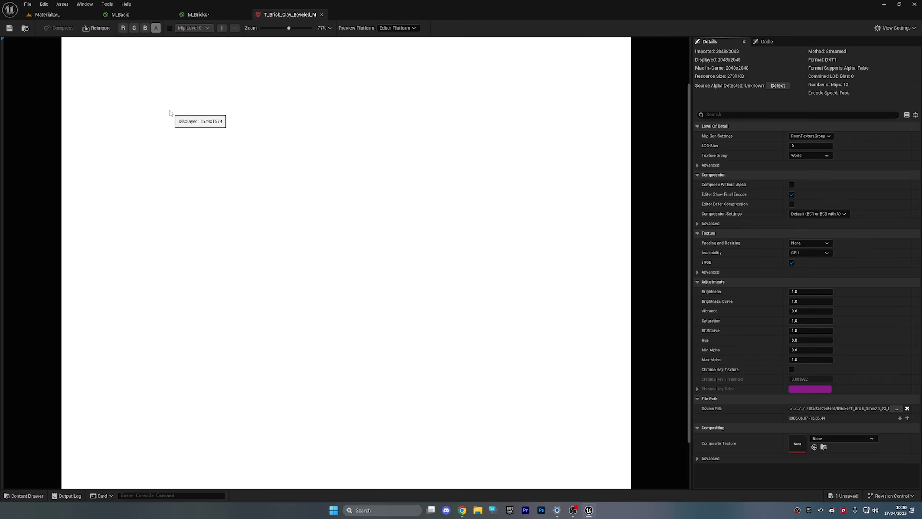
pyautogui.click(146, 29)
pyautogui.scroll(-2, 165, 92)
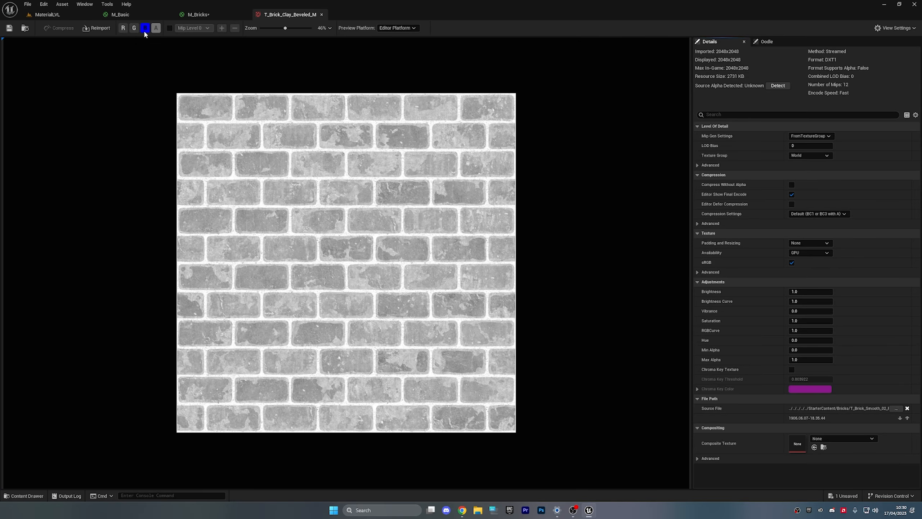
pyautogui.click(145, 30)
pyautogui.click(134, 29)
pyautogui.click(134, 29)
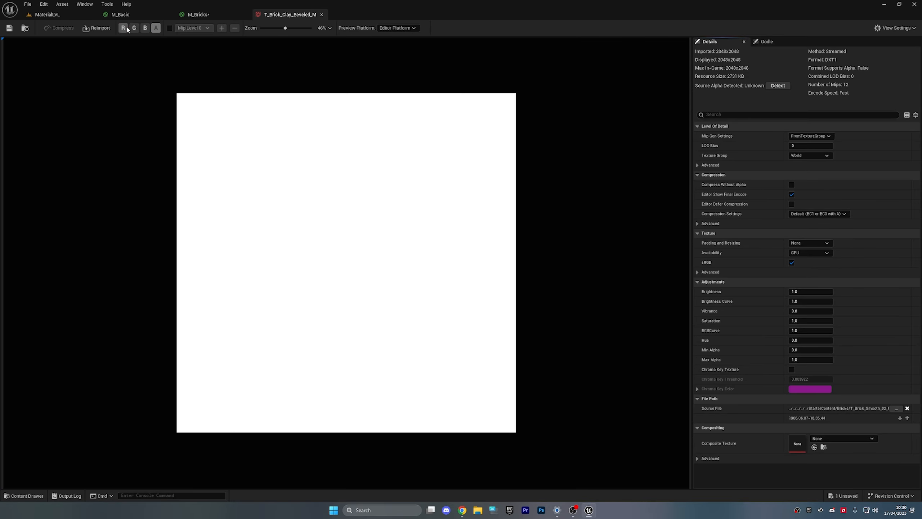
pyautogui.click(126, 28)
pyautogui.click(126, 29)
# - Re-enable all three colour channels and close the T_Brick_Clay_Beveled_M texture
pyautogui.click(146, 29)
pyautogui.click(134, 29)
pyautogui.click(123, 28)
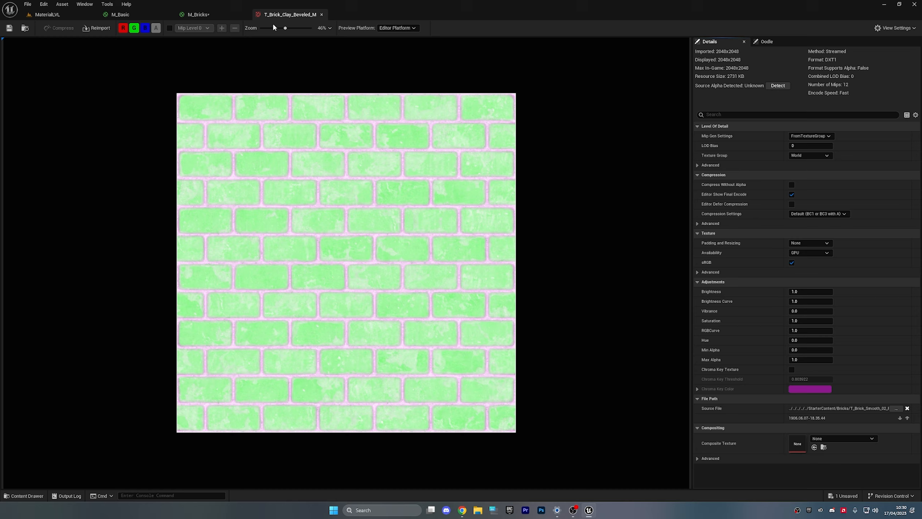
pyautogui.click(321, 14)
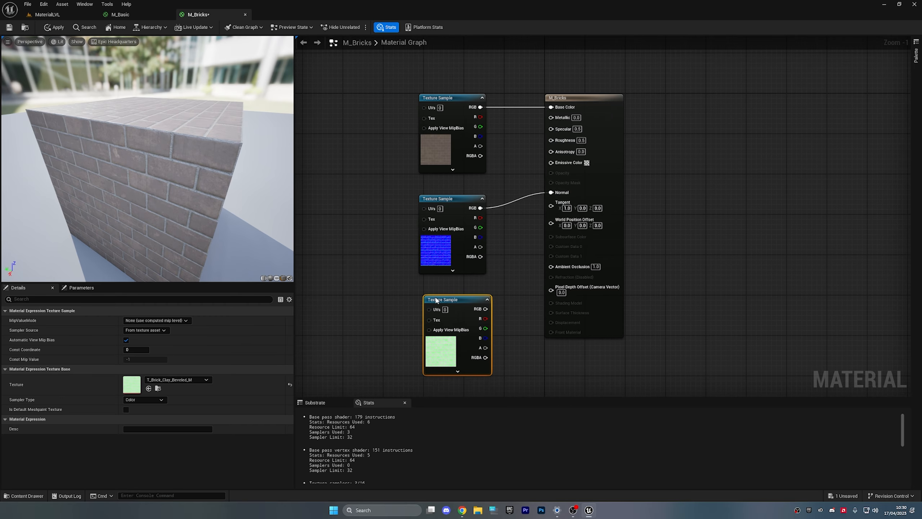
# - Connect the mask texture's red channel to Roughness and blue channel to Ambient Occlusion
pyautogui.moveTo(436, 299); pyautogui.dragTo(433, 292)
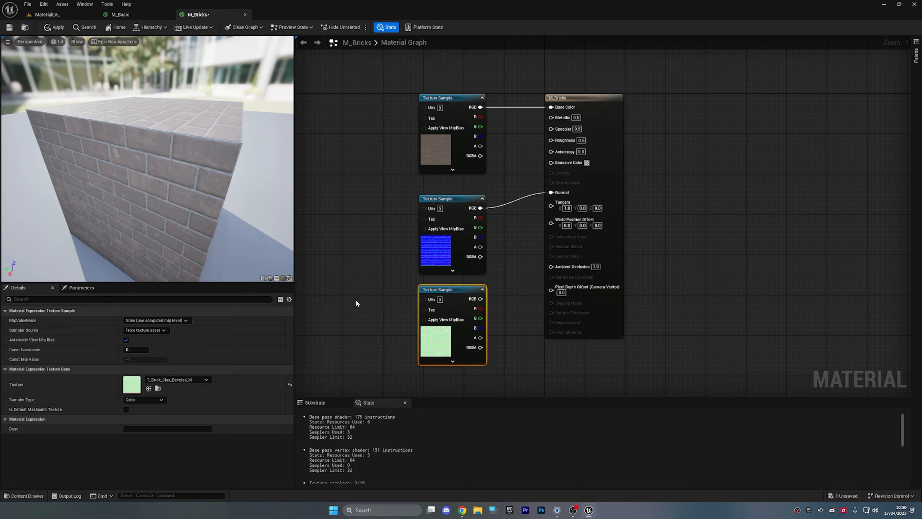
pyautogui.click(500, 322)
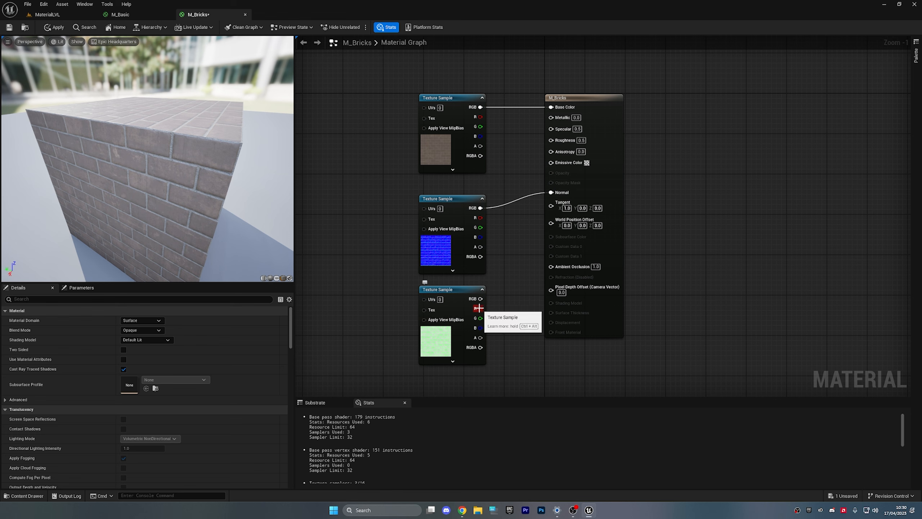
pyautogui.moveTo(525, 257); pyautogui.dragTo(552, 142)
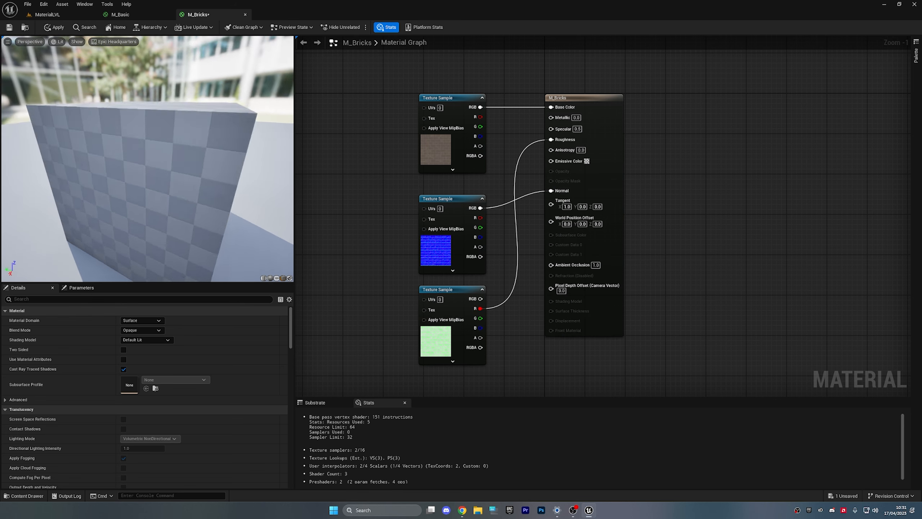
pyautogui.hotkey('alt', 'Tab')
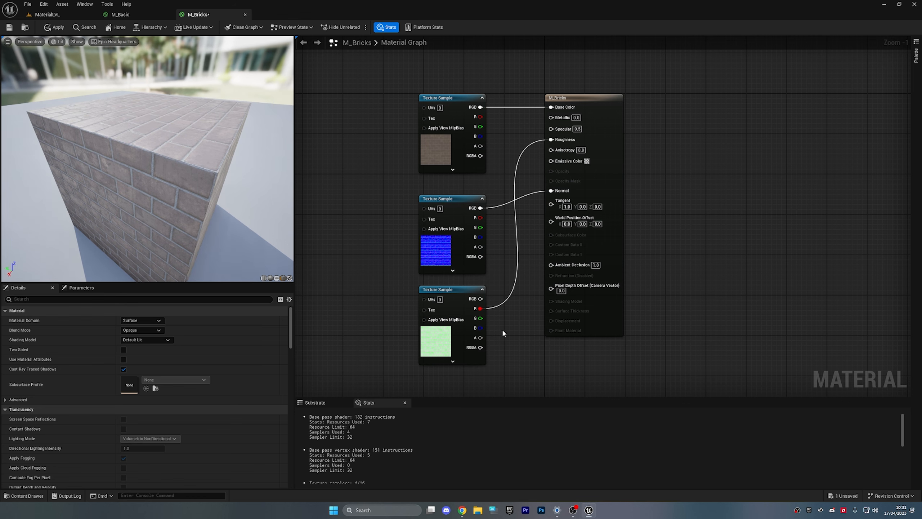
pyautogui.moveTo(480, 328); pyautogui.dragTo(569, 266)
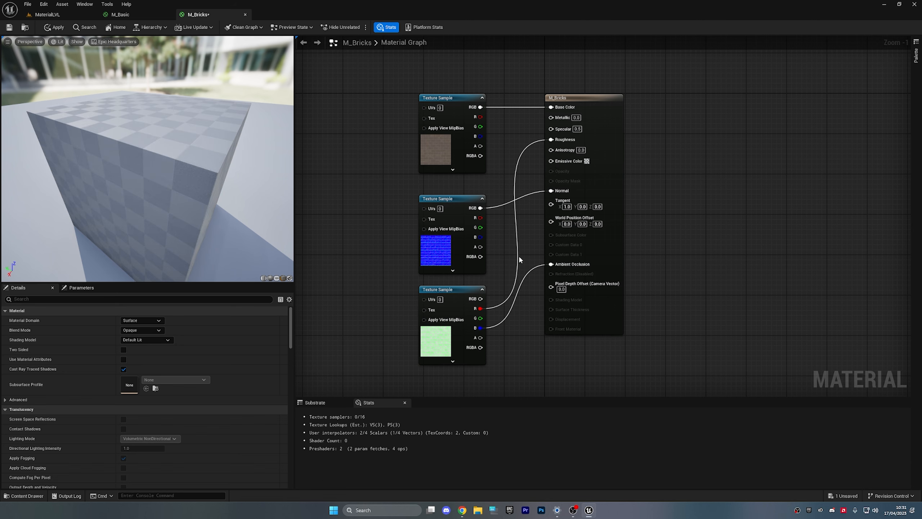
# - Preview on a sphere while temporarily replacing the Roughness wire with a constant 1
pyautogui.scroll(-3, 180, 171)
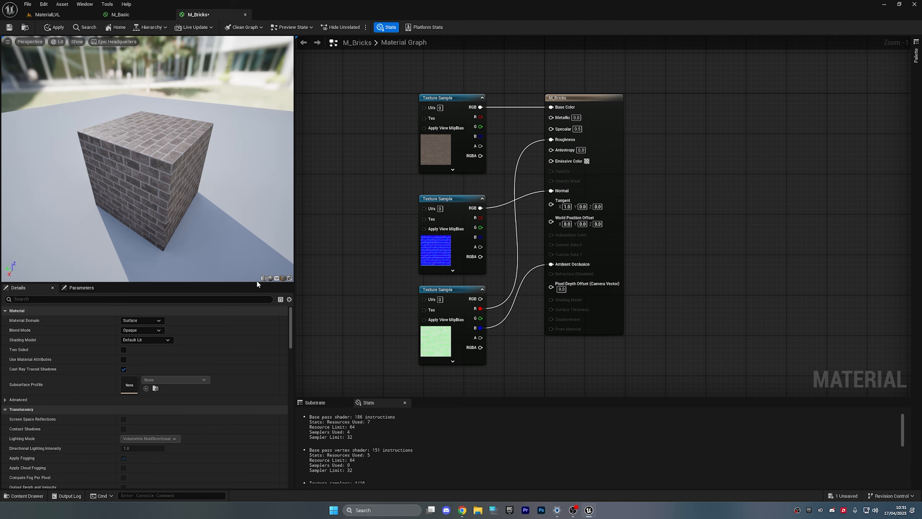
pyautogui.click(270, 277)
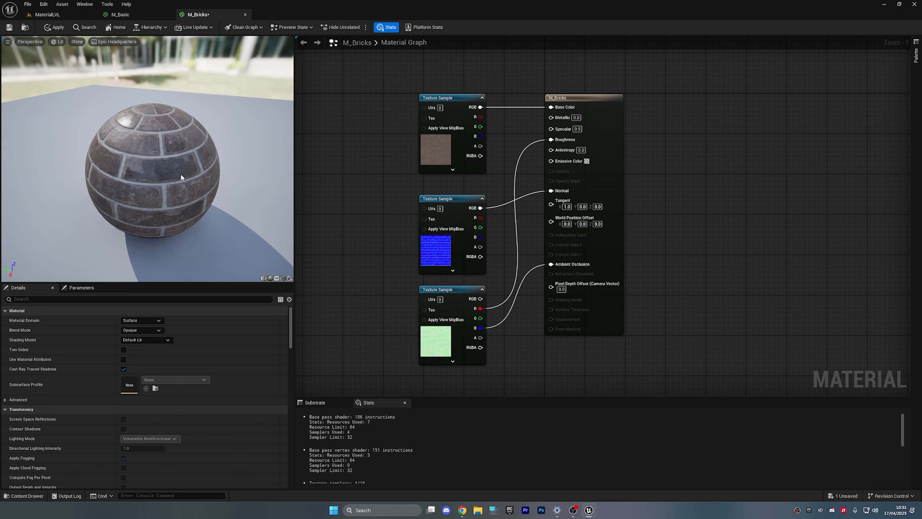
pyautogui.scroll(5, 180, 174)
pyautogui.scroll(-5, 181, 174)
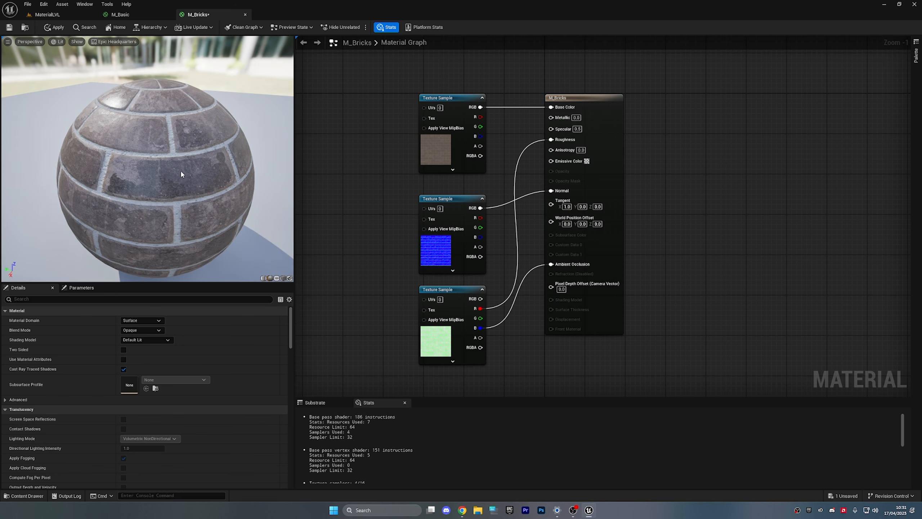
pyautogui.moveTo(195, 170); pyautogui.dragTo(187, 145)
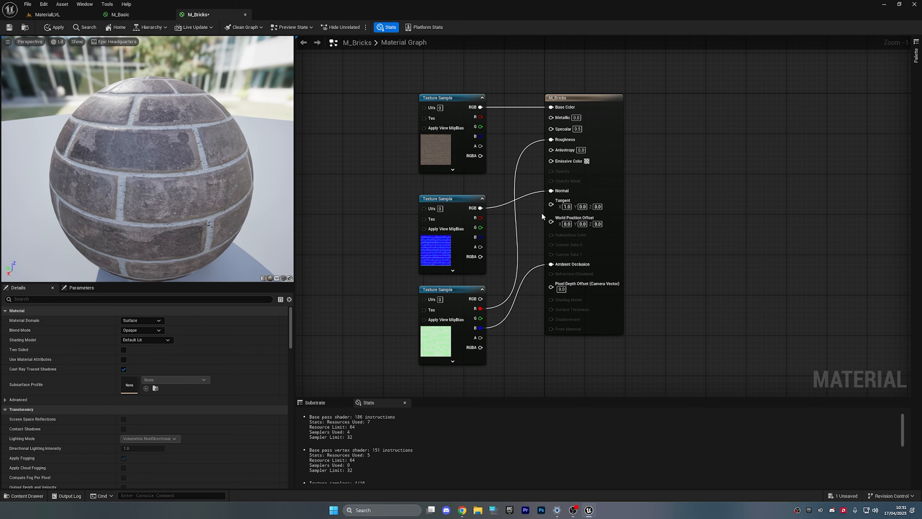
pyautogui.keyDown('alt'); pyautogui.click(551, 140); pyautogui.keyUp('alt')
pyautogui.moveTo(164, 106); pyautogui.dragTo(162, 112)
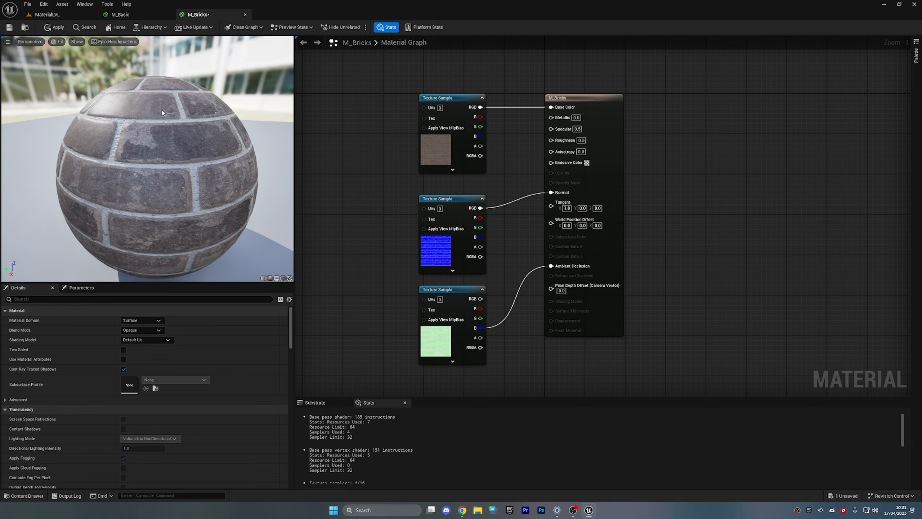
pyautogui.click(582, 140)
pyautogui.write('1')
pyautogui.click(675, 158)
pyautogui.moveTo(171, 129); pyautogui.dragTo(174, 131)
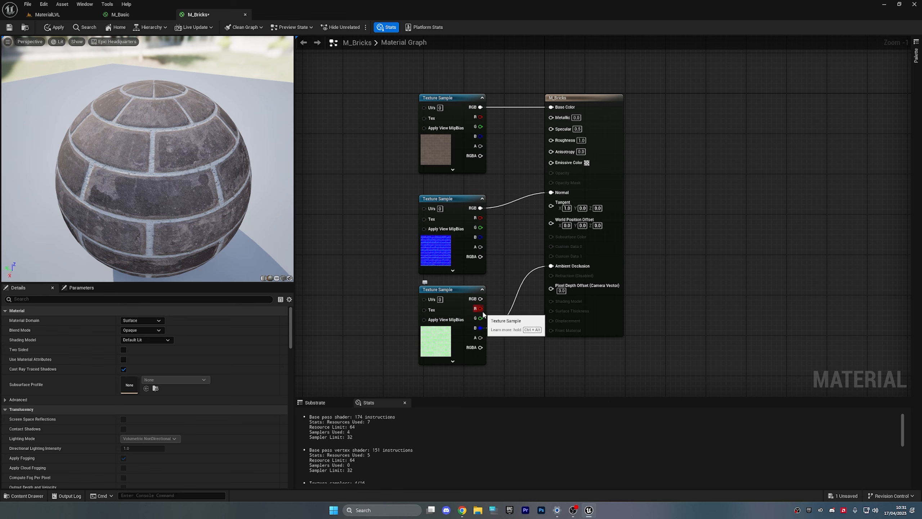
# - Reconnect the red channel to Roughness and locate the node's texture among the starter textures
pyautogui.moveTo(480, 308); pyautogui.dragTo(562, 144)
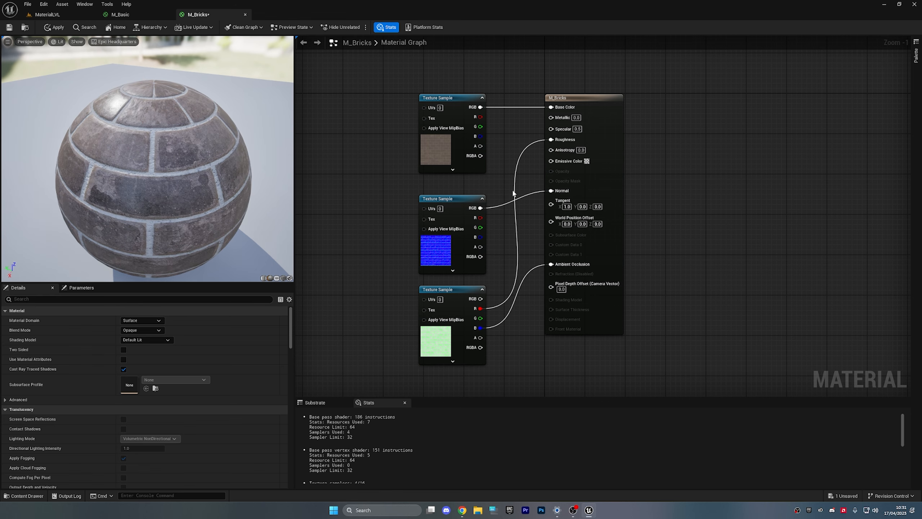
pyautogui.click(449, 344)
pyautogui.click(158, 388)
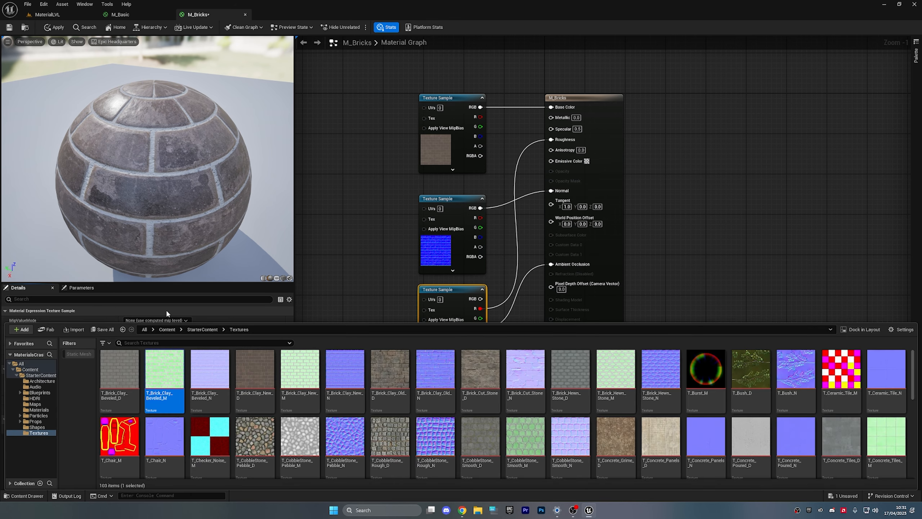
# - Open T_Brick_Clay_Beveled_M, then drop the M_Bricks material onto the cube
pyautogui.doubleClick(175, 376)
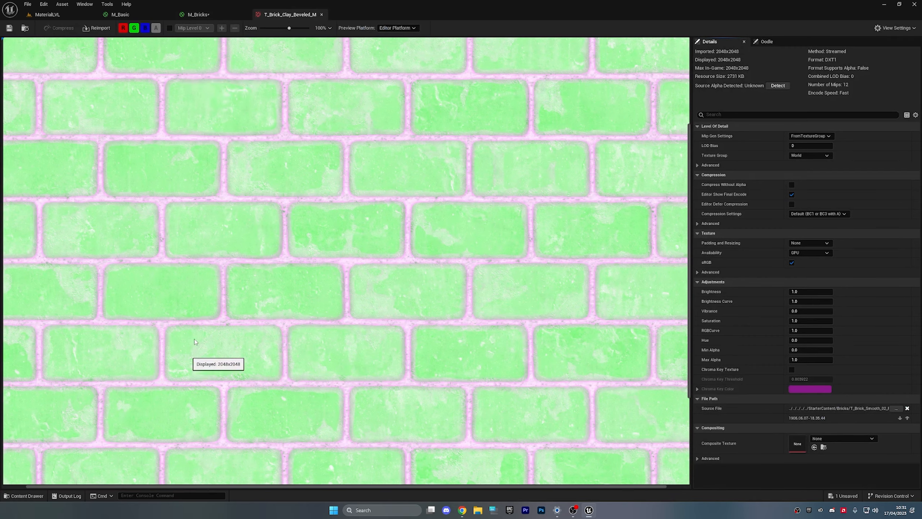
pyautogui.scroll(-3, 203, 120)
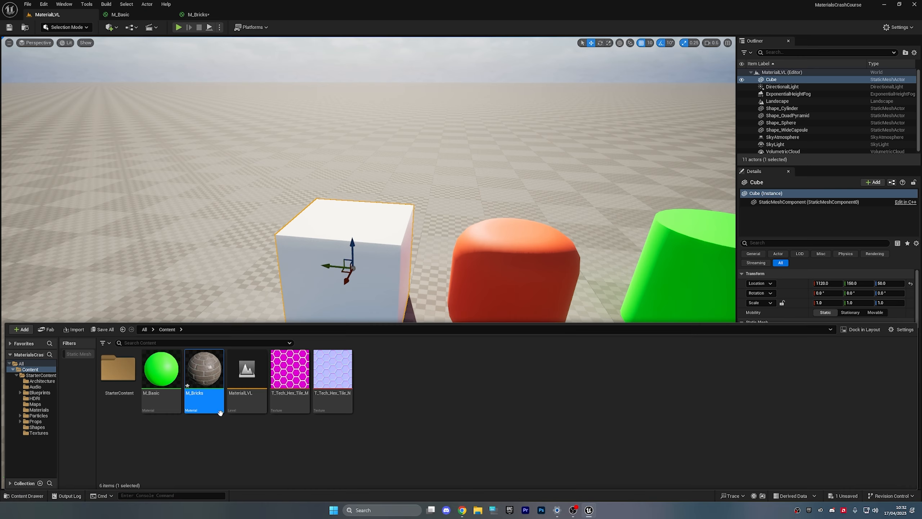
pyautogui.moveTo(213, 375); pyautogui.dragTo(322, 250)
pyautogui.moveTo(322, 251); pyautogui.dragTo(324, 182, button='right')
# - Fly the view close to inspect the brick texture along the cube's side
pyautogui.press('w')
pyautogui.scroll(-5, 323, 218)
pyautogui.press('d')
pyautogui.moveTo(323, 218); pyautogui.dragTo(553, 291, button='right')
pyautogui.press('w')
pyautogui.press('d')
pyautogui.press('q')
pyautogui.press('a')
pyautogui.scroll(1, 300, 229)
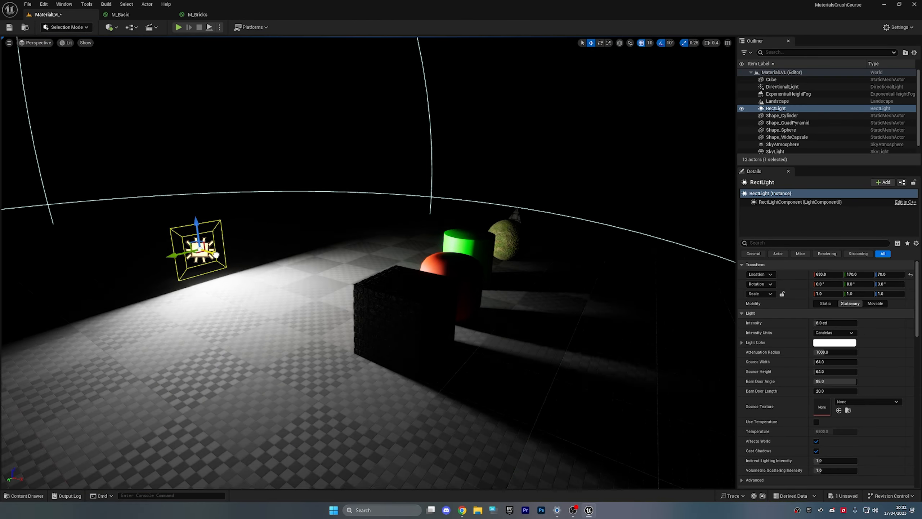
# - Raise the rect light to height 290 and tilt it down 30 degrees
pyautogui.moveTo(327, 255); pyautogui.dragTo(367, 251, button='right')
pyautogui.moveTo(224, 273); pyautogui.dragTo(201, 97)
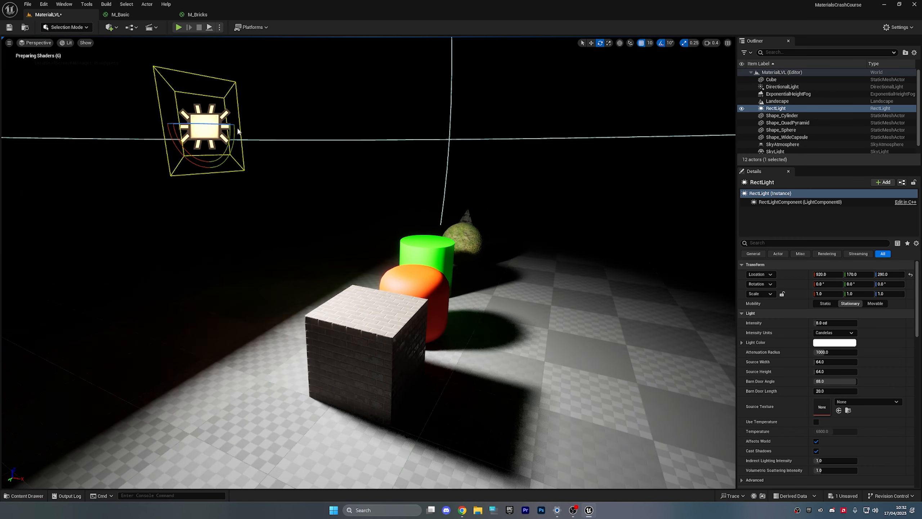
pyautogui.moveTo(230, 136); pyautogui.dragTo(222, 177)
pyautogui.moveTo(222, 177); pyautogui.dragTo(447, 289, button='right')
# - Delete the wide capsule, restore it with undo, and move it back to X 1060
pyautogui.click(446, 289)
pyautogui.press('Delete')
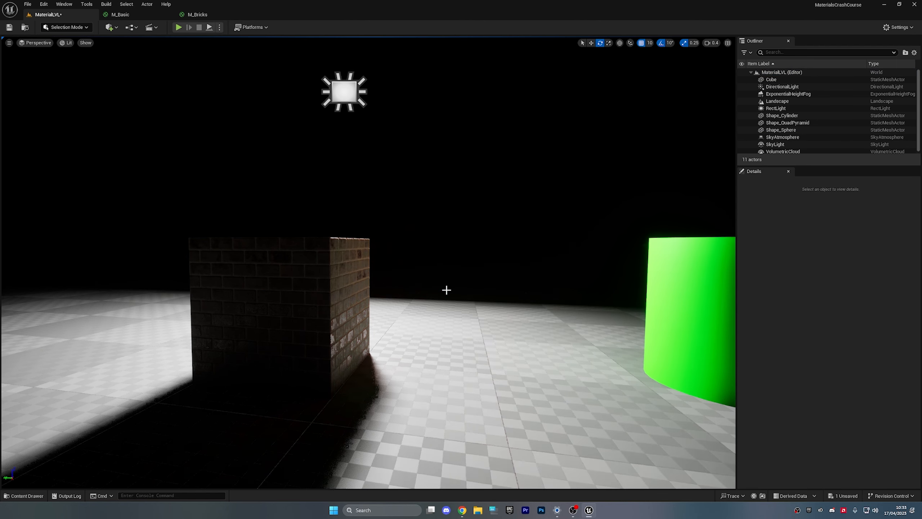
pyautogui.hotkey('ctrl', 'z')
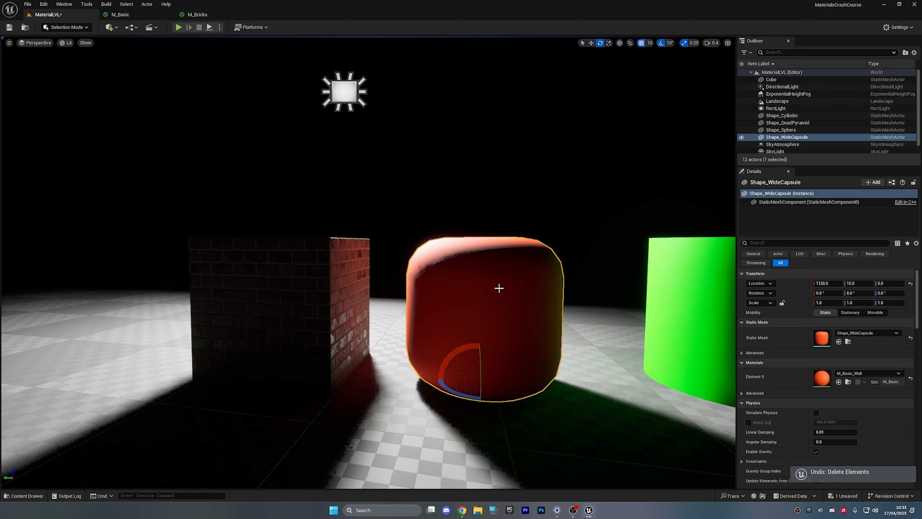
pyautogui.press('w')
pyautogui.moveTo(499, 288); pyautogui.dragTo(437, 306, button='right')
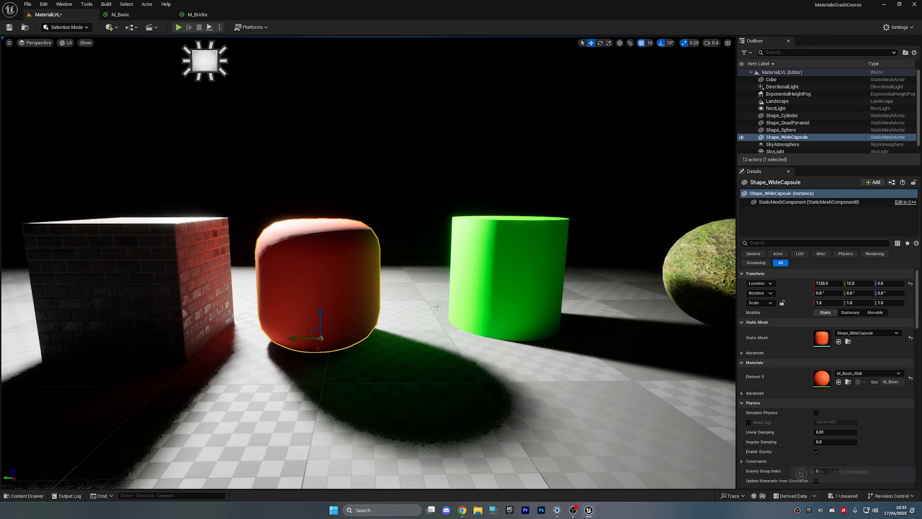
pyautogui.moveTo(320, 351); pyautogui.dragTo(328, 320)
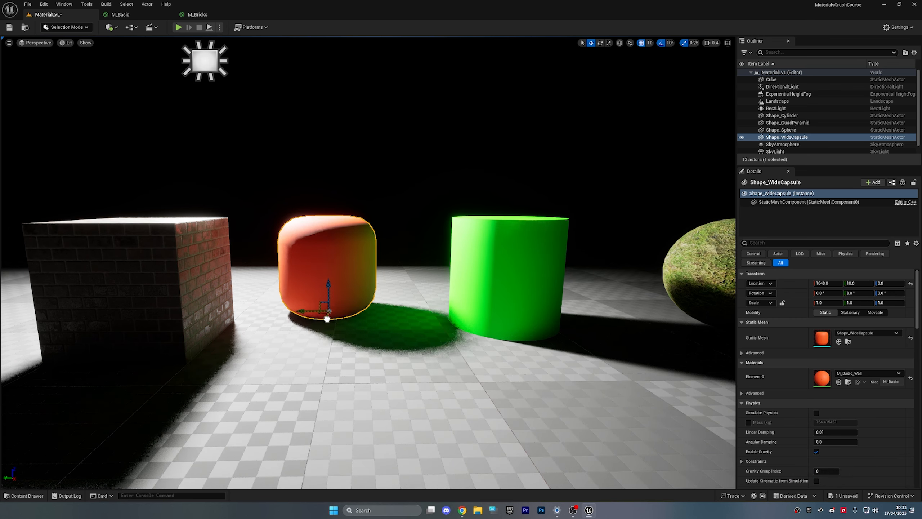
# - Move the green cylinder closer and to the right, then fly toward the brick cube
pyautogui.click(562, 318)
pyautogui.moveTo(458, 318); pyautogui.dragTo(358, 363)
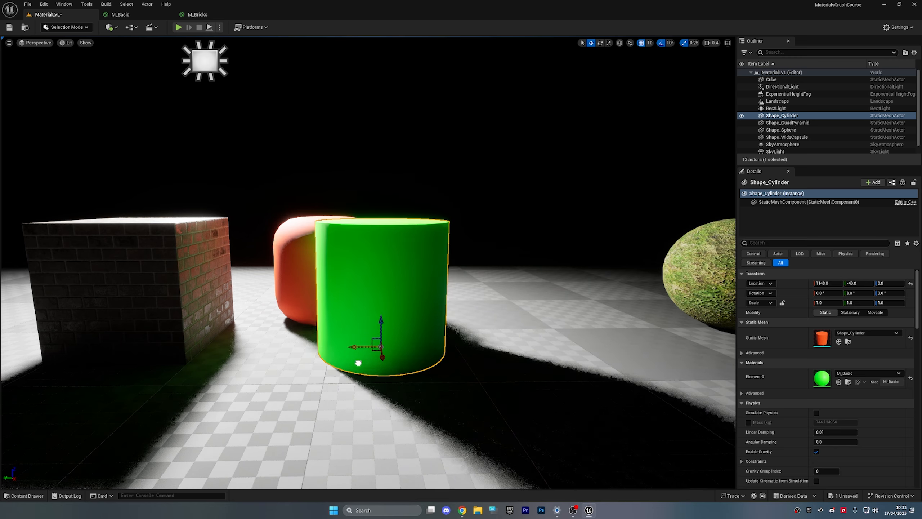
pyautogui.press('w')
pyautogui.moveTo(331, 269); pyautogui.dragTo(276, 227, button='right')
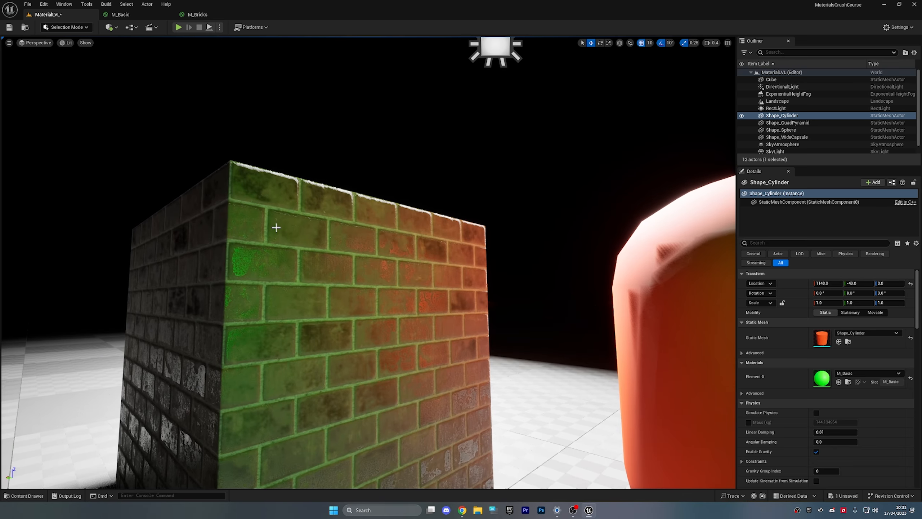
pyautogui.press('w')
pyautogui.moveTo(285, 326); pyautogui.dragTo(321, 288, button='right')
pyautogui.scroll(-2, 286, 326)
pyautogui.press('s')
# - Inspect the bricks up close, then pull back to show all the shapes
pyautogui.press('w')
pyautogui.press('s')
pyautogui.press('a')
pyautogui.scroll(2, 285, 326)
pyautogui.press('w')
pyautogui.press('s')
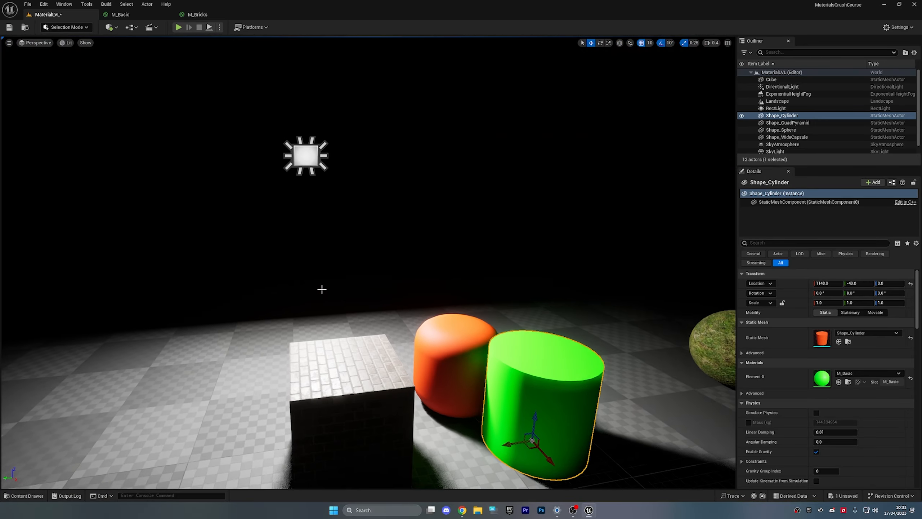
# - Raise the cube to height 240 and duplicate it as Cube2 to the side
pyautogui.click(307, 155)
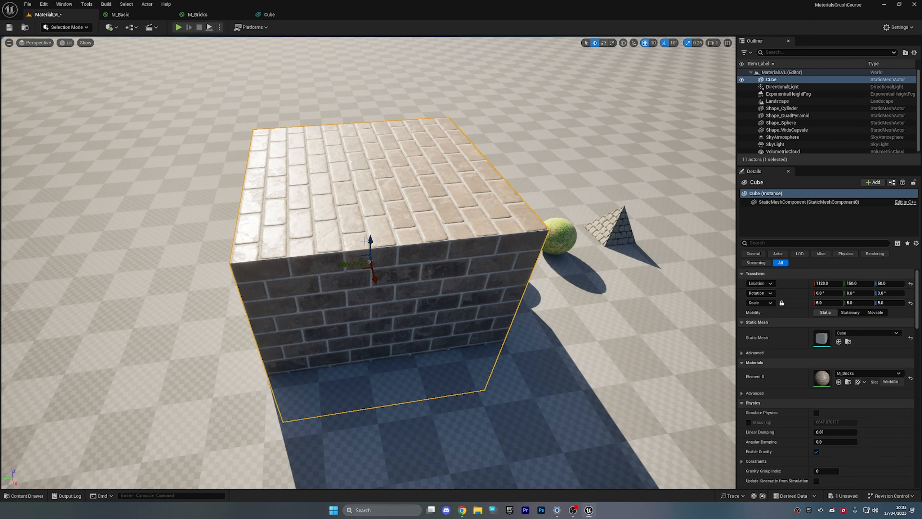
pyautogui.scroll(2, 365, 223)
pyautogui.moveTo(366, 223); pyautogui.dragTo(369, 179)
pyautogui.press('s')
pyautogui.press('a')
pyautogui.moveTo(380, 189); pyautogui.dragTo(378, 194, button='right')
pyautogui.press('w')
pyautogui.keyDown('alt'); pyautogui.moveTo(478, 191); pyautogui.dragTo(325, 202); pyautogui.keyUp('alt')
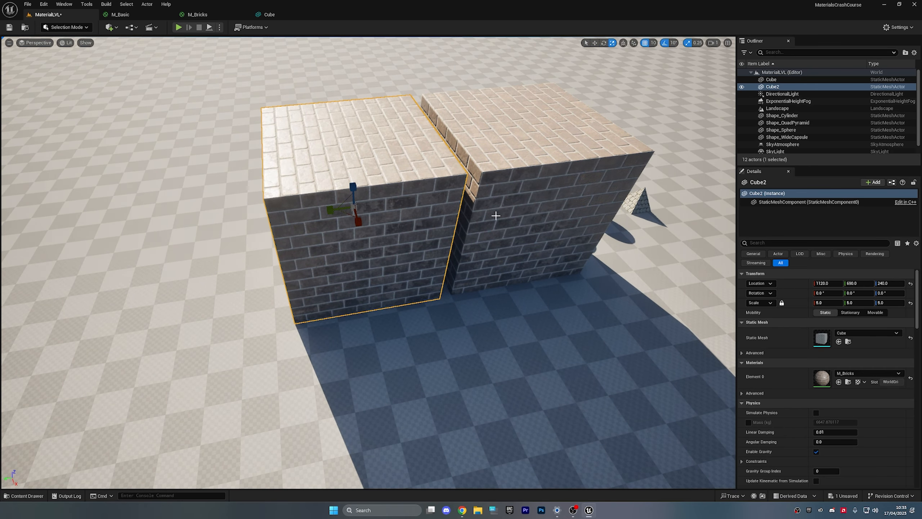
# - Shrink Cube2 to scale 1 on all axes
pyautogui.click(824, 303)
pyautogui.write('1')
pyautogui.press('Return')
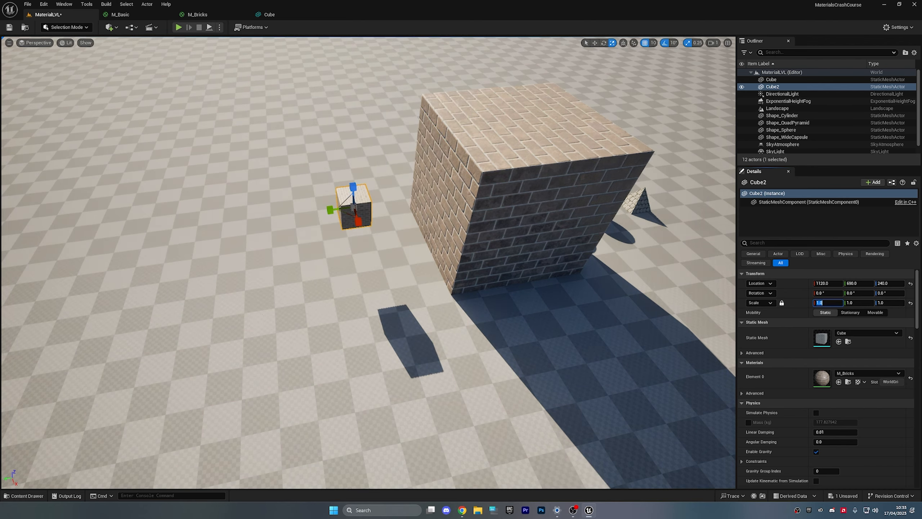
# - Move Cube2 to X 930, next to the big brick cube
pyautogui.press('w')
pyautogui.moveTo(449, 309); pyautogui.dragTo(451, 310, button='right')
pyautogui.press('a')
pyautogui.press('w')
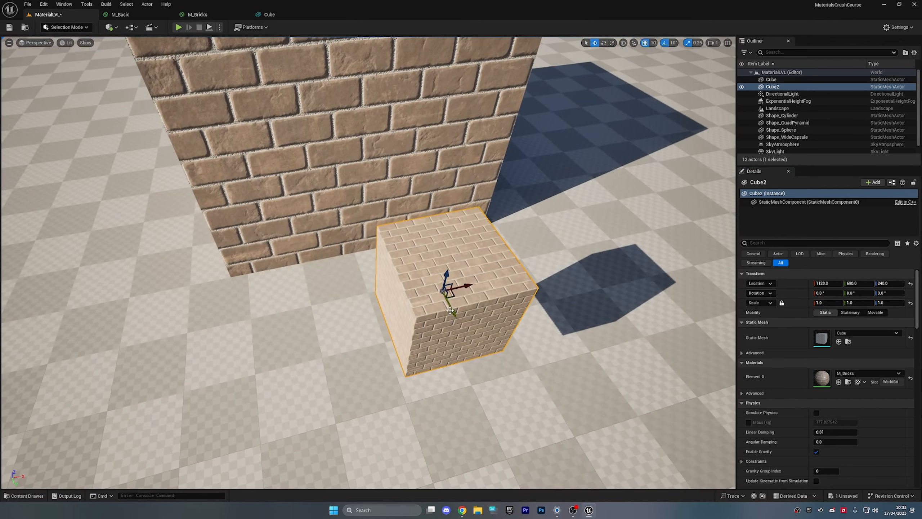
pyautogui.moveTo(460, 286); pyautogui.dragTo(246, 292)
pyautogui.moveTo(234, 358); pyautogui.dragTo(248, 184)
# - Frame the small cube against the big brick cube in the viewport
pyautogui.moveTo(405, 187); pyautogui.dragTo(319, 149, button='right')
pyautogui.press('w')
pyautogui.scroll(-2, 406, 188)
pyautogui.press('d')
pyautogui.press('w')
pyautogui.press('s')
pyautogui.moveTo(395, 203); pyautogui.dragTo(437, 250, button='right')
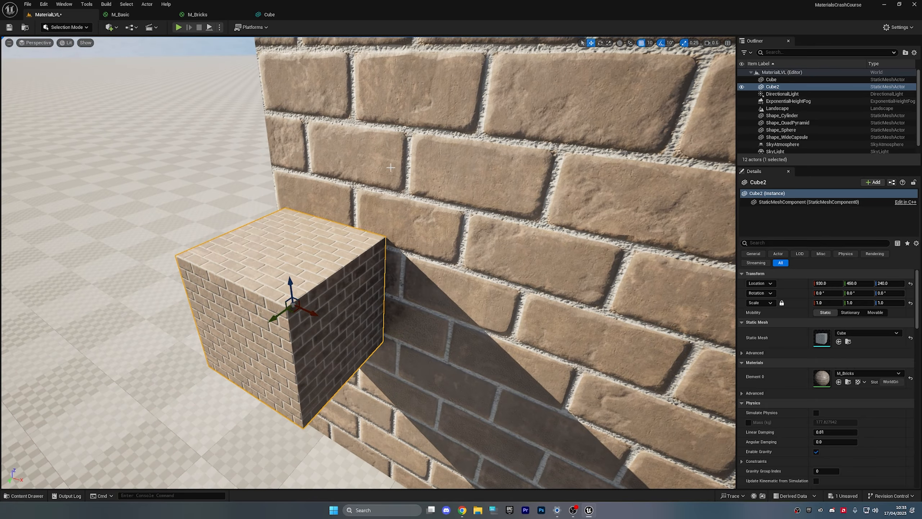
pyautogui.moveTo(390, 168); pyautogui.dragTo(381, 171, button='right')
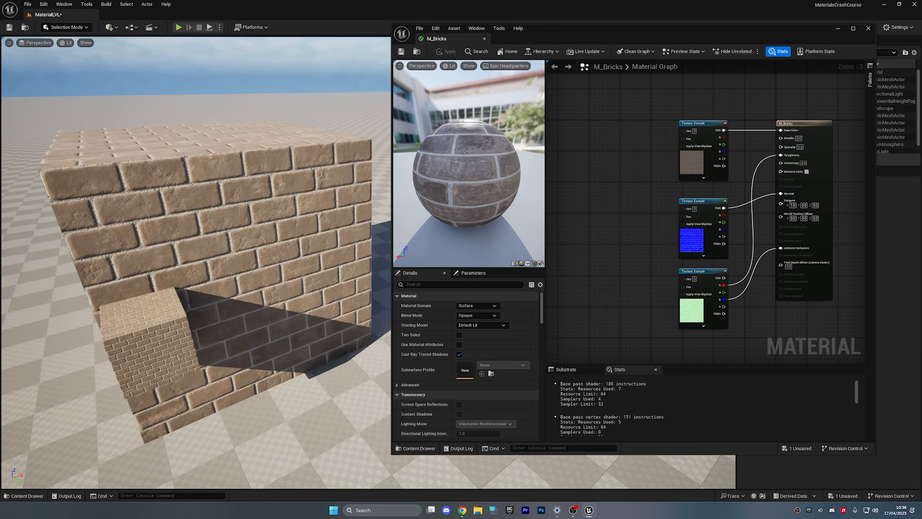
pyautogui.moveTo(268, 145); pyautogui.dragTo(266, 143, button='right')
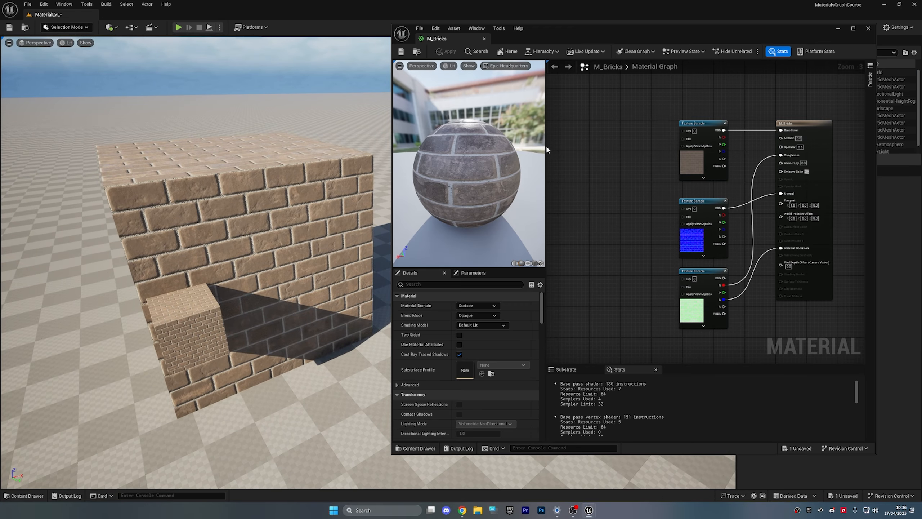
# - Add a TextureCoordinate node to the M_Bricks graph and expand its tiling inputs
pyautogui.moveTo(547, 149); pyautogui.dragTo(600, 157, button='right')
pyautogui.rightClick(600, 157)
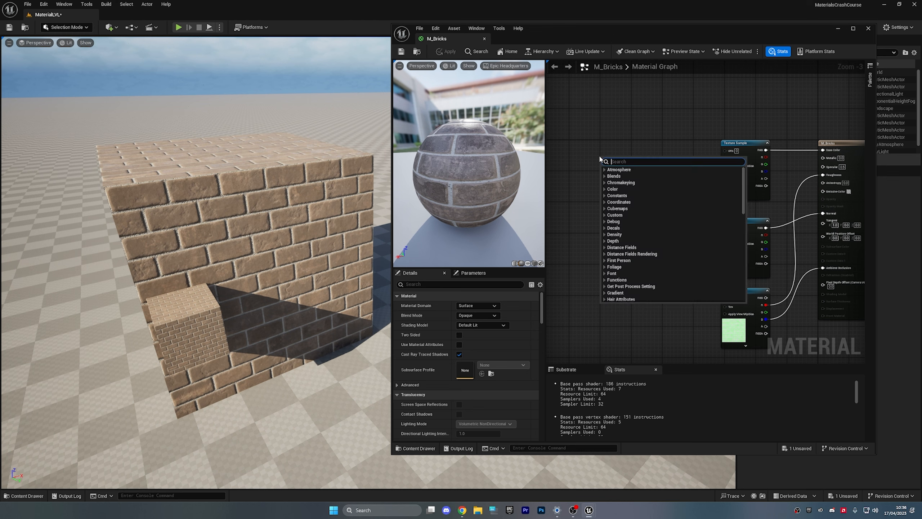
pyautogui.write('tex')
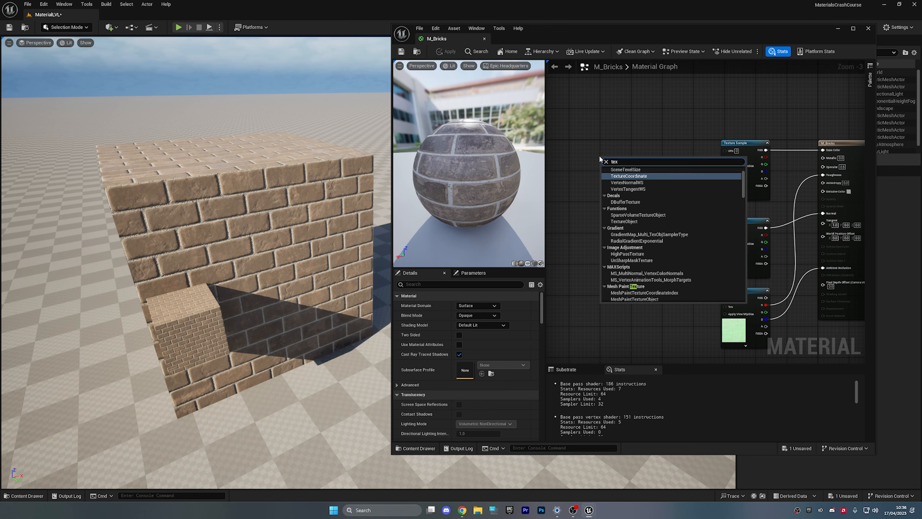
pyautogui.press('Return')
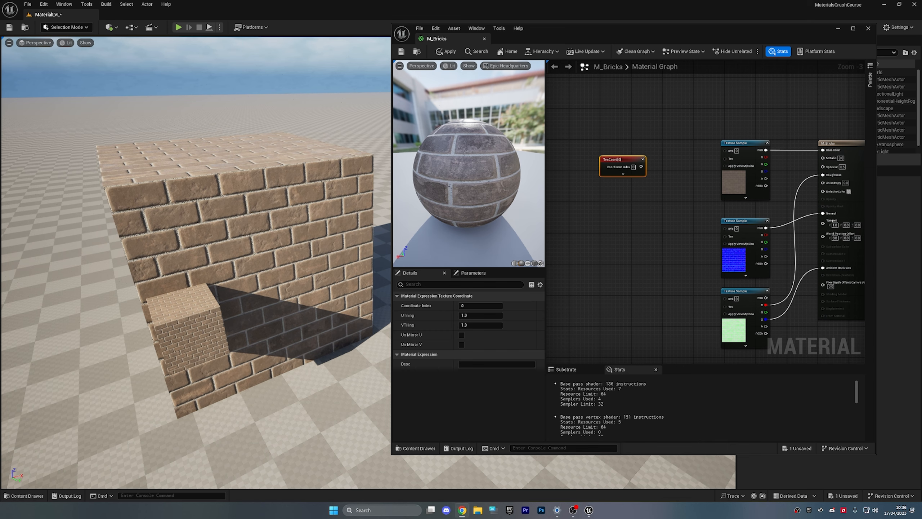
pyautogui.scroll(2, 631, 213)
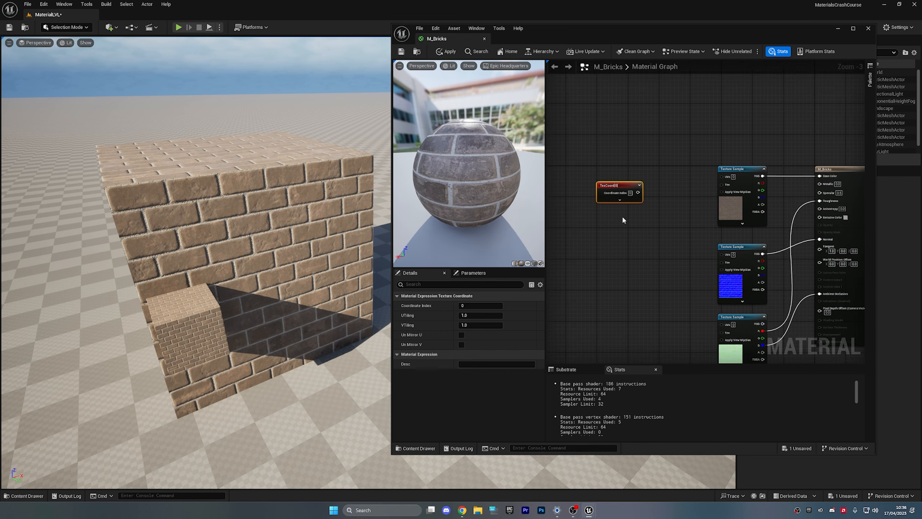
pyautogui.click(623, 200)
pyautogui.moveTo(657, 226); pyautogui.dragTo(629, 187, button='right')
pyautogui.scroll(-2, 616, 160)
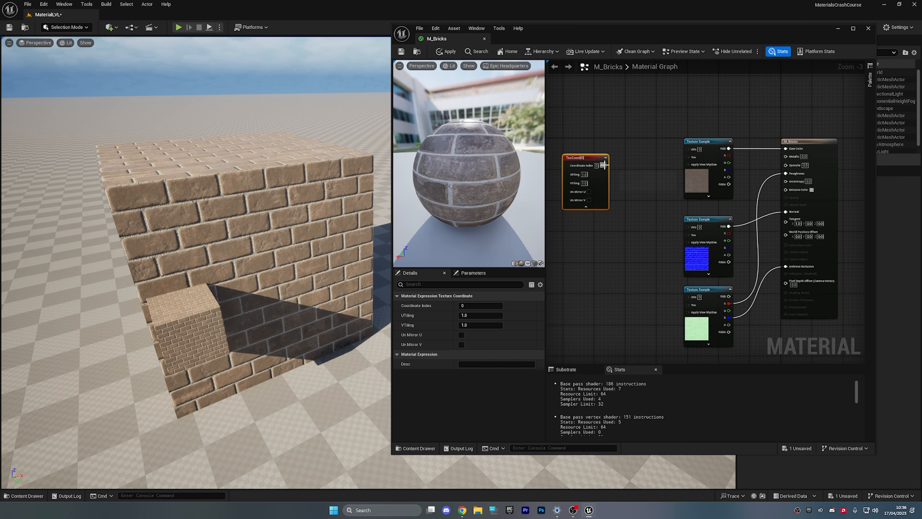
# - Feed TexCoord into the UVs of the top, middle and bottom texture samples and apply
pyautogui.moveTo(604, 165); pyautogui.dragTo(687, 149)
pyautogui.click(667, 222)
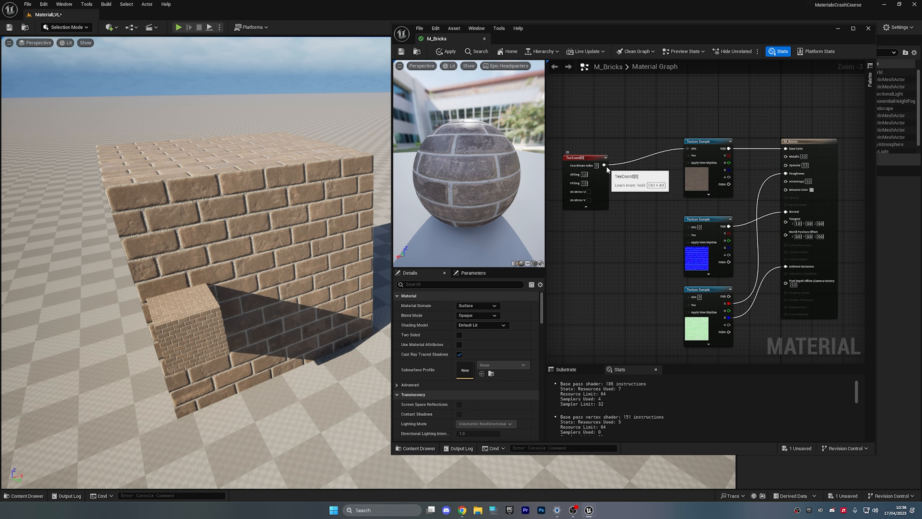
pyautogui.moveTo(604, 165); pyautogui.dragTo(689, 230)
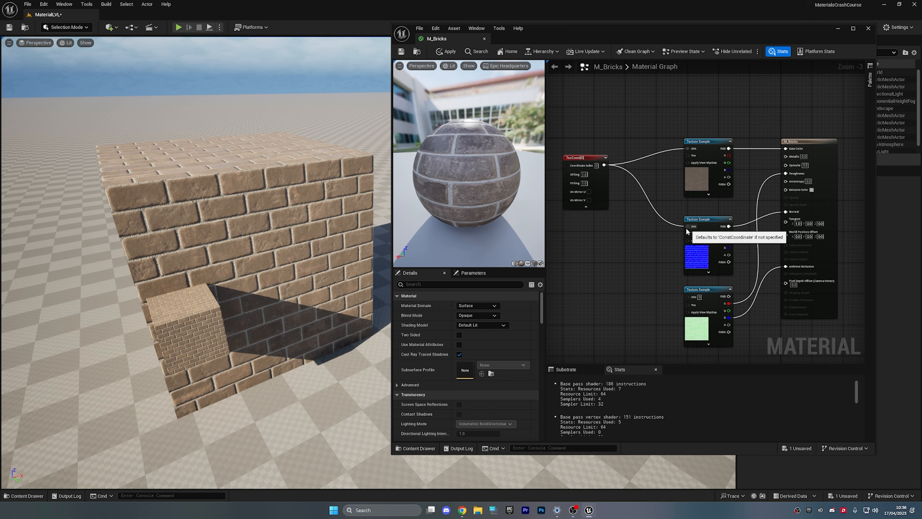
pyautogui.moveTo(604, 165); pyautogui.dragTo(688, 298)
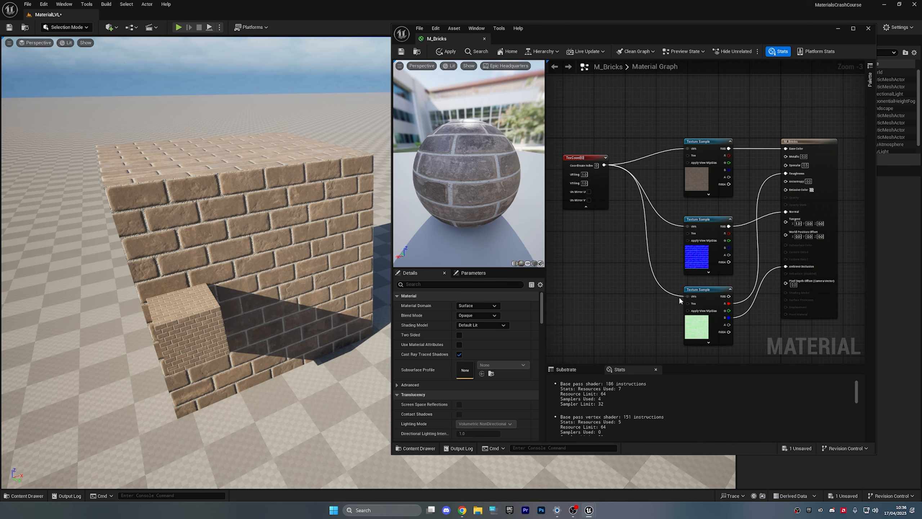
pyautogui.click(448, 54)
pyautogui.scroll(1, 596, 211)
pyautogui.scroll(2, 596, 211)
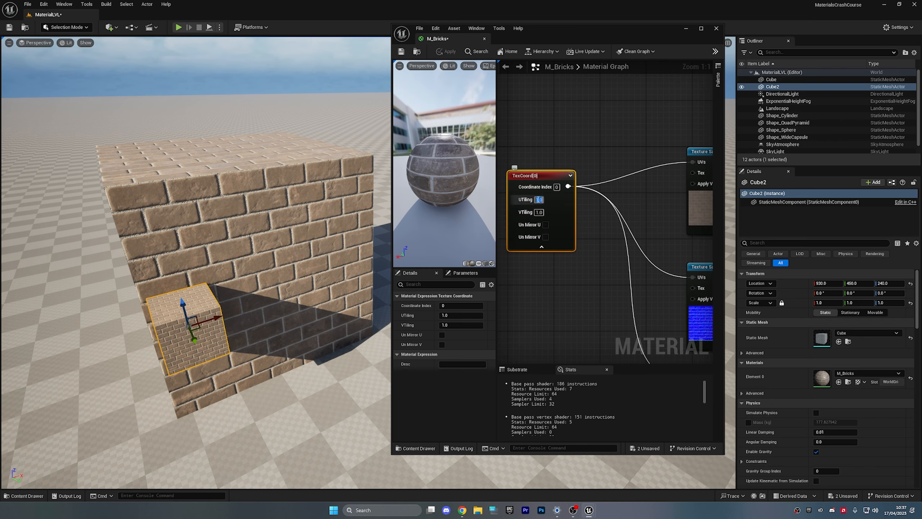
# - Set the TexCoord tiling to 5.0 and apply the material to the level
pyautogui.write('5')
pyautogui.press('Return')
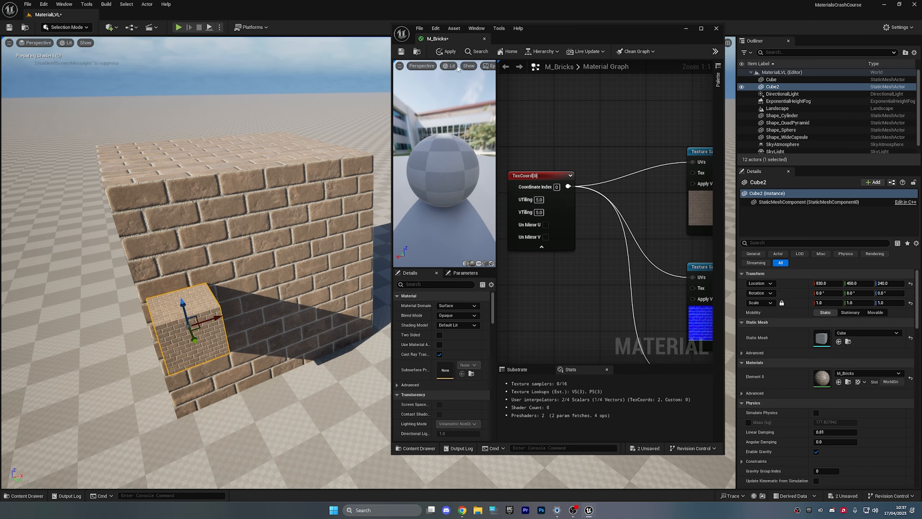
pyautogui.click(454, 53)
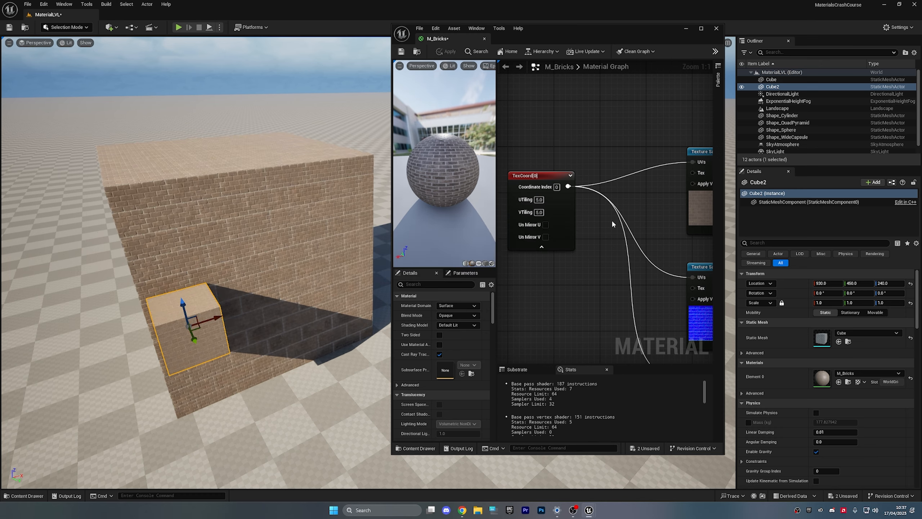
# - Fly the viewport camera around the small cube and brick wall to preview the 5.0 tiling
pyautogui.press('w')
pyautogui.moveTo(183, 266); pyautogui.dragTo(221, 243, button='right')
pyautogui.press('s')
pyautogui.press('w')
pyautogui.moveTo(221, 244); pyautogui.dragTo(211, 248)
pyautogui.press('s')
pyautogui.moveTo(211, 248); pyautogui.dragTo(203, 248, button='right')
pyautogui.hotkey('ctrl', 's')
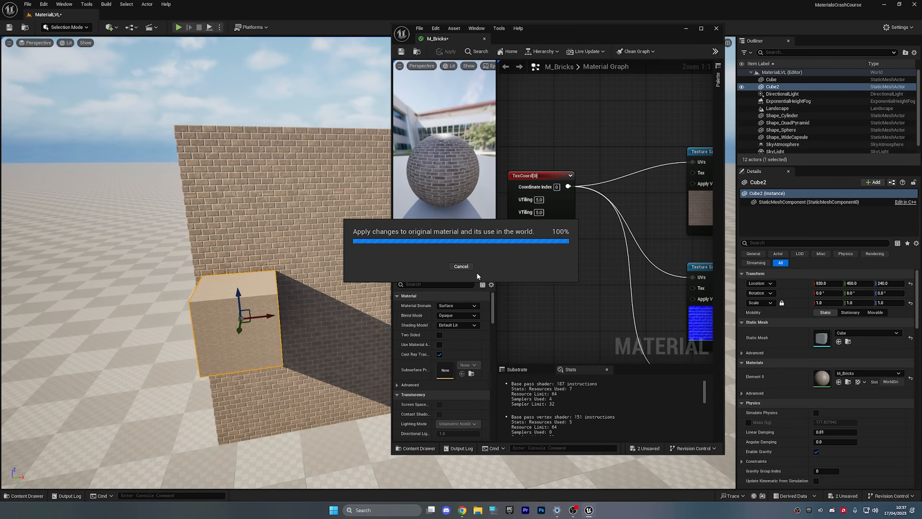
# - Undo the tiling changes so UTiling and VTiling return to 1.0
pyautogui.press('s')
pyautogui.moveTo(337, 270)
pyautogui.mouseDown(button='right')
pyautogui.moveTo(349, 275)
pyautogui.moveTo(336, 270)
pyautogui.mouseUp(button='right')
pyautogui.hotkey('ctrl', 'z')
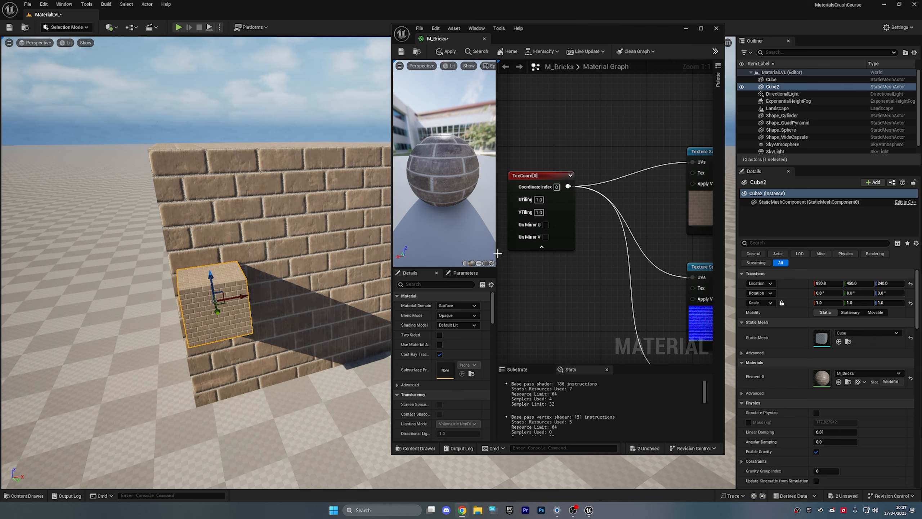
pyautogui.scroll(-3, 564, 276)
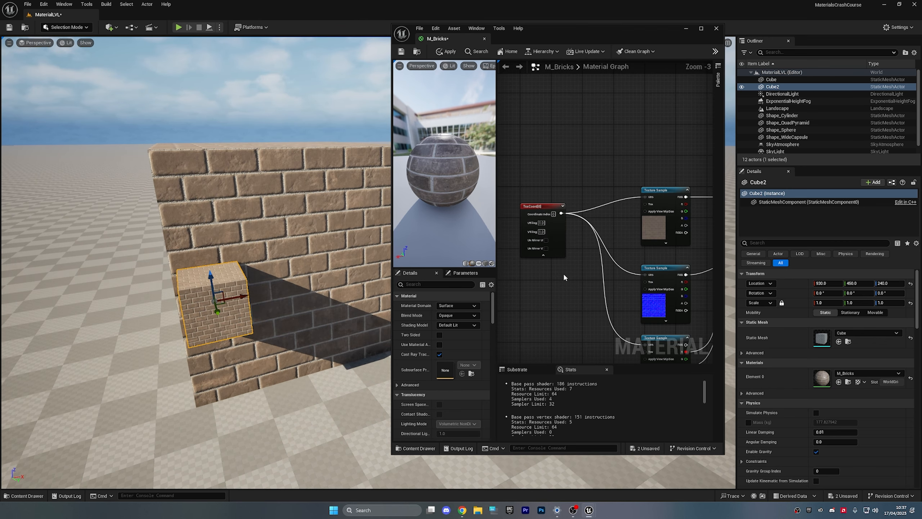
pyautogui.scroll(1, 564, 275)
pyautogui.moveTo(568, 275); pyautogui.dragTo(574, 268, button='right')
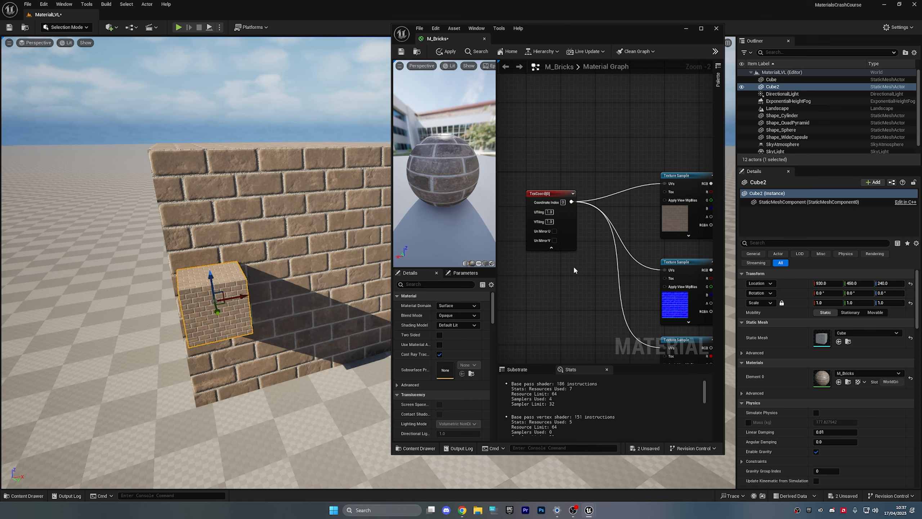
pyautogui.scroll(-1, 572, 267)
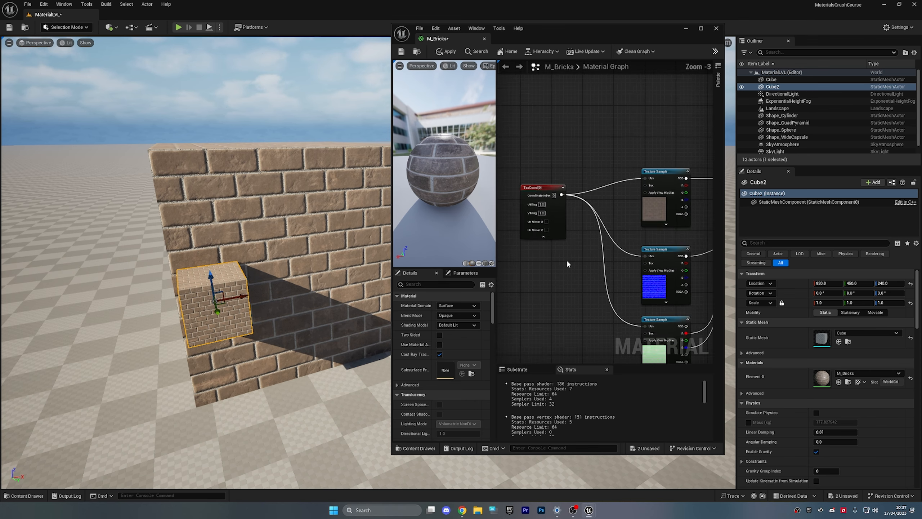
pyautogui.scroll(-3, 570, 262)
pyautogui.scroll(2, 576, 263)
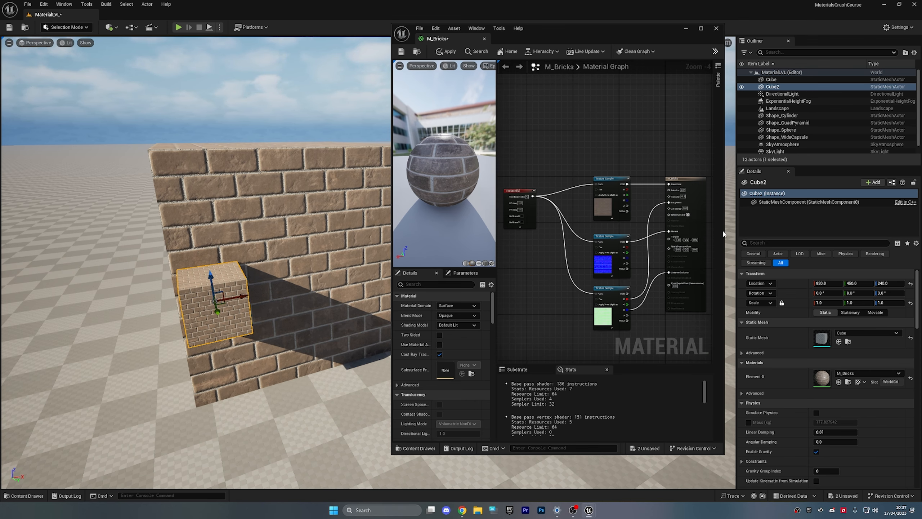
pyautogui.moveTo(723, 234); pyautogui.dragTo(749, 234)
pyautogui.scroll(2, 551, 233)
pyautogui.scroll(2, 550, 234)
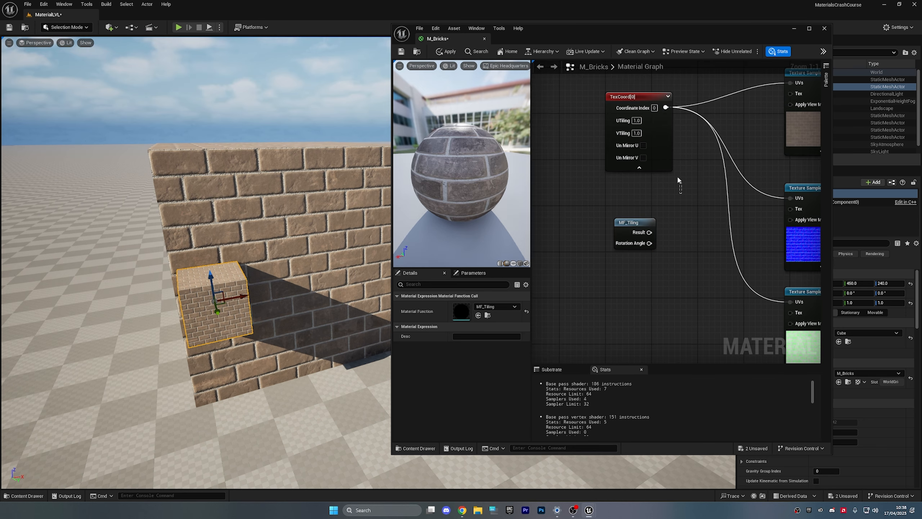
# - Delete the TexCoord node and wire MF_Tiling's Result into the texture samples' UVs
pyautogui.click(630, 97)
pyautogui.press('Delete')
pyautogui.moveTo(667, 145); pyautogui.dragTo(605, 227, button='right')
pyautogui.moveTo(575, 302); pyautogui.dragTo(729, 166)
pyautogui.moveTo(625, 176); pyautogui.dragTo(730, 282)
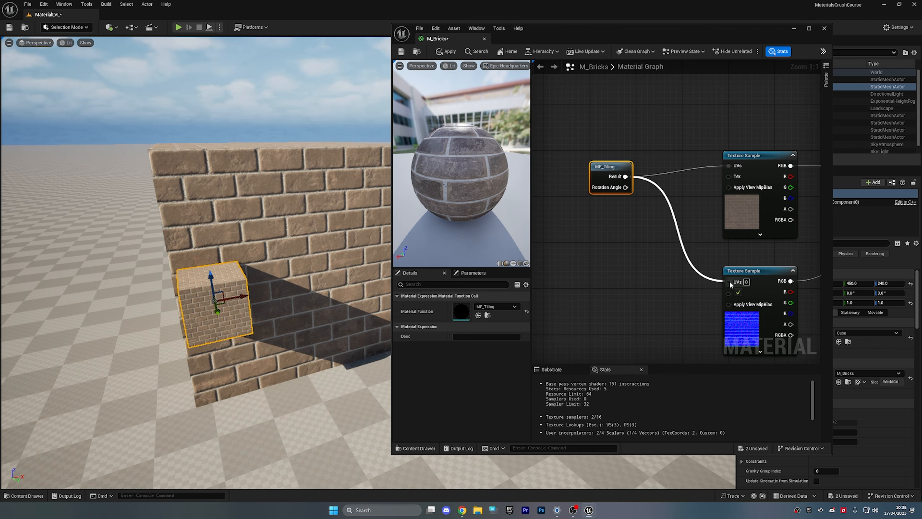
pyautogui.scroll(-3, 730, 285)
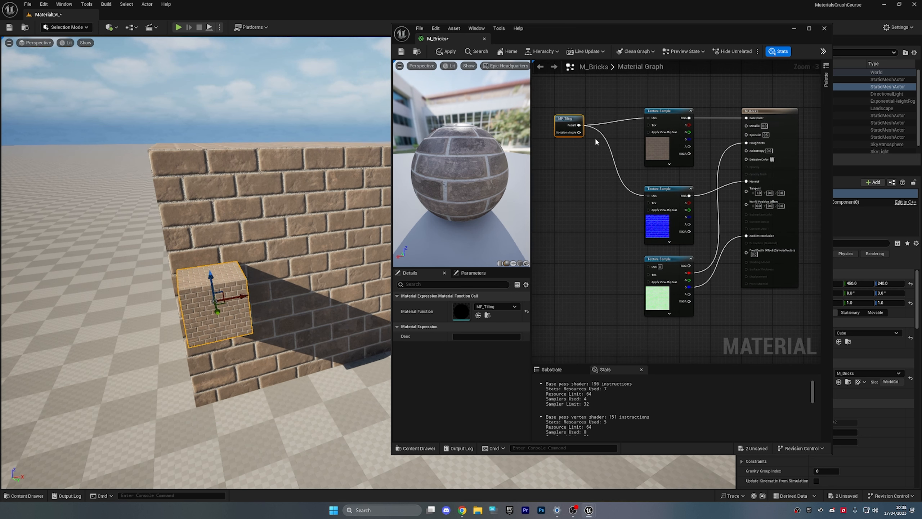
# - Finish wiring MF_Tiling into the third Texture Sample and view the exposed parameters
pyautogui.moveTo(569, 128); pyautogui.dragTo(649, 266)
pyautogui.moveTo(577, 212); pyautogui.dragTo(620, 259, button='right')
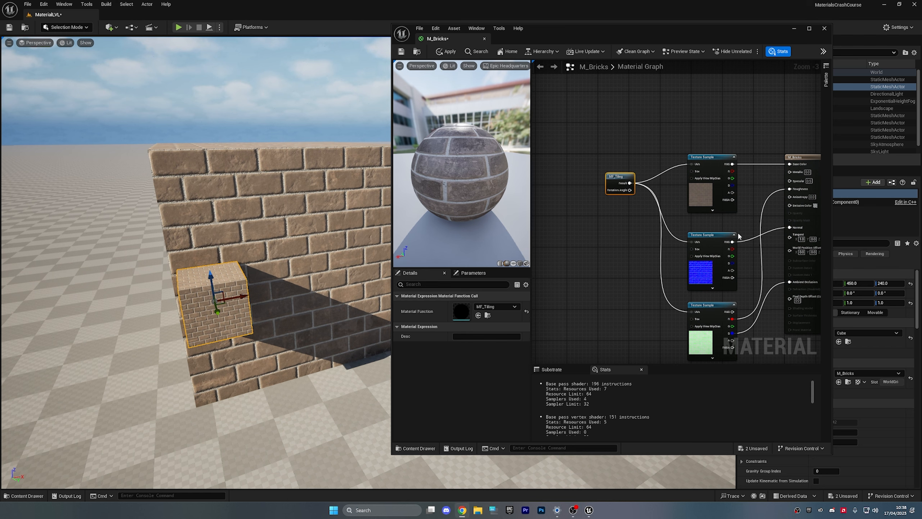
pyautogui.click(626, 230)
pyautogui.click(611, 176)
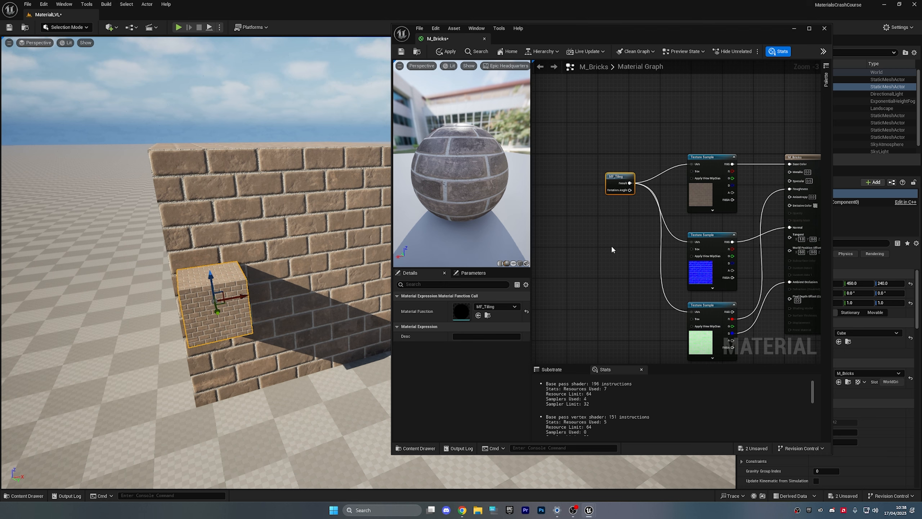
pyautogui.moveTo(611, 245); pyautogui.dragTo(608, 277, button='right')
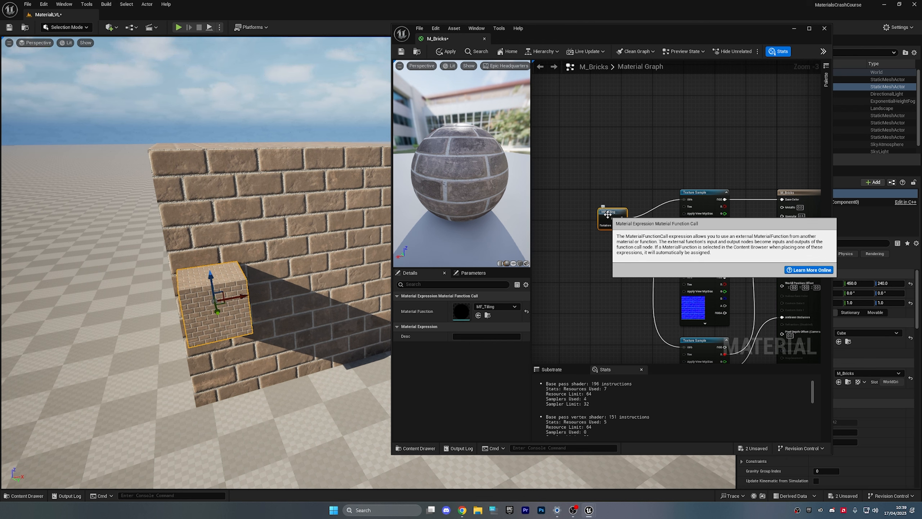
pyautogui.click(472, 273)
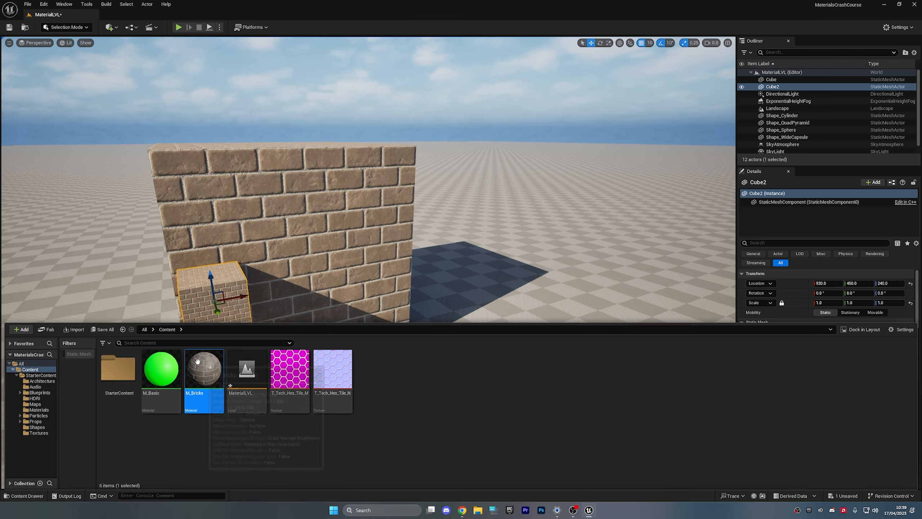
pyautogui.rightClick(198, 362)
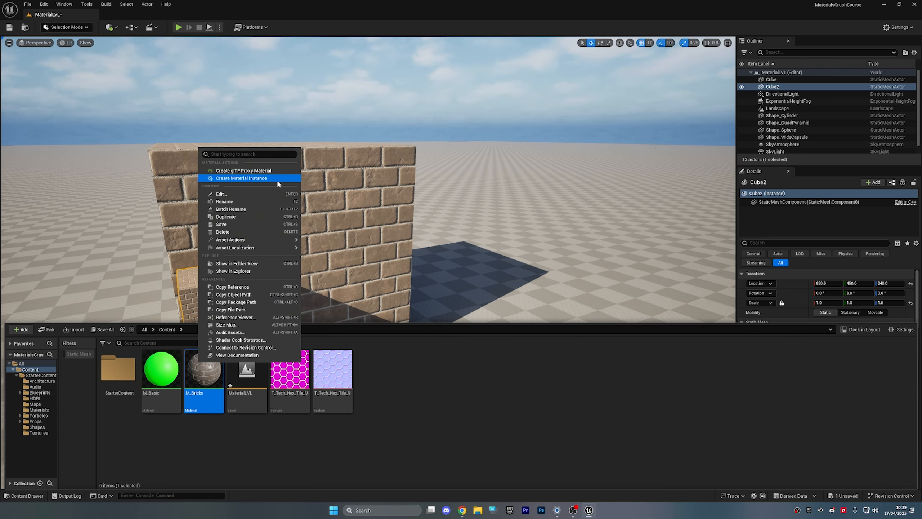
# - Create a material instance of M_Bricks named MI_Bricks
pyautogui.click(241, 178)
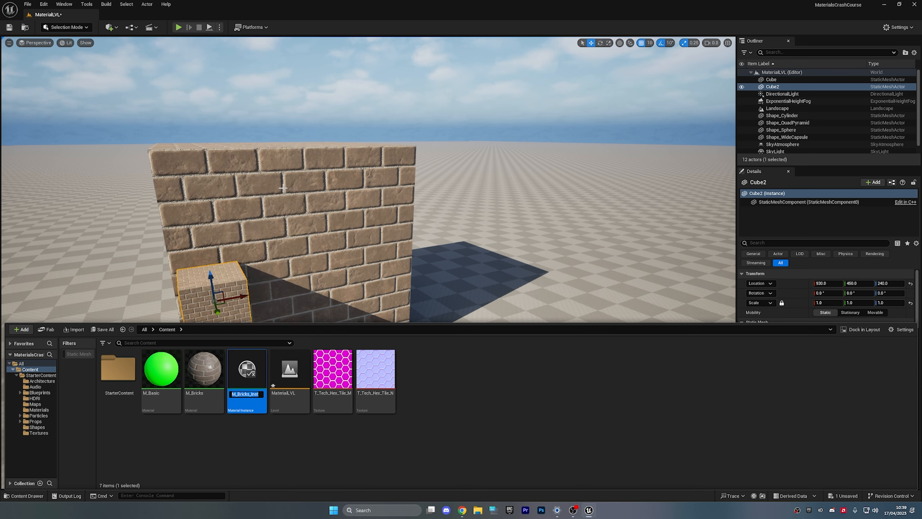
pyautogui.press('Left')
pyautogui.write('I')
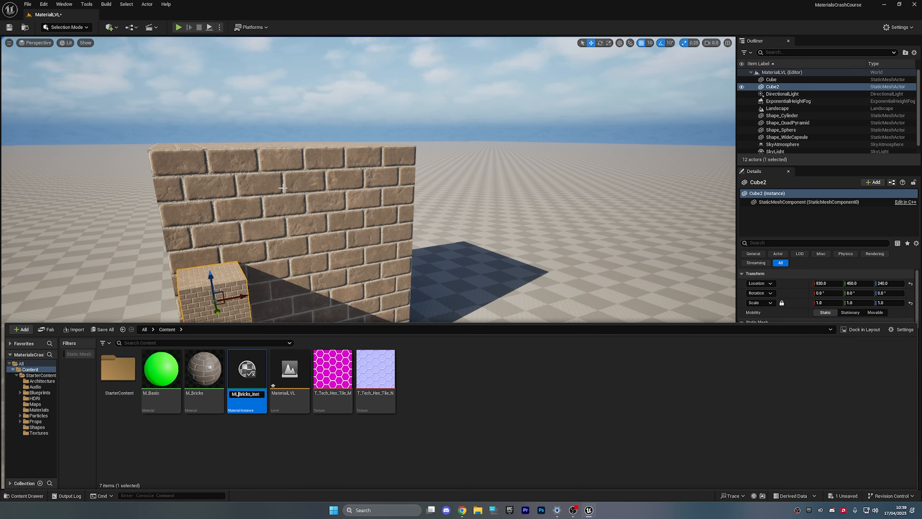
pyautogui.press('BackSpace')
pyautogui.press('BackSpace')
pyautogui.press('BackSpace')
pyautogui.press('BackSpace')
pyautogui.press('BackSpace')
pyautogui.press('Return')
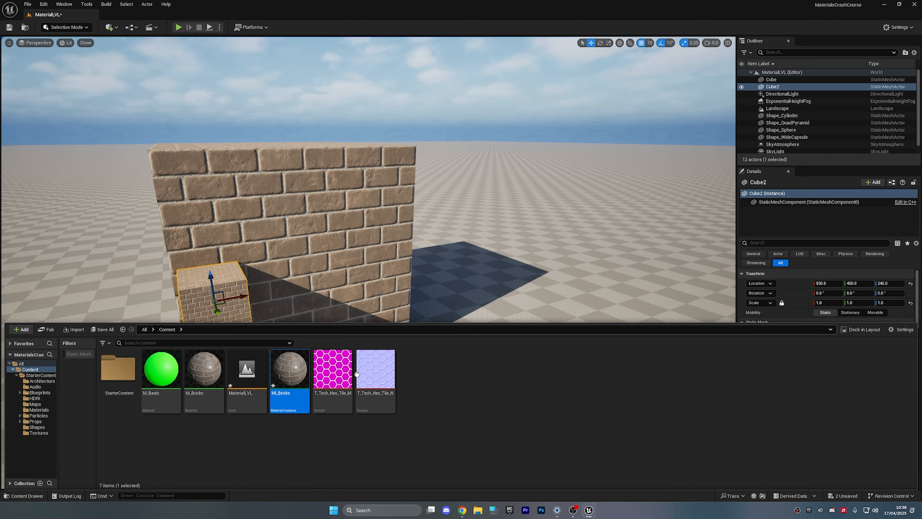
# - Assign MI_Bricks to the large brick wall and the small cube
pyautogui.click(210, 385)
pyautogui.click(252, 431)
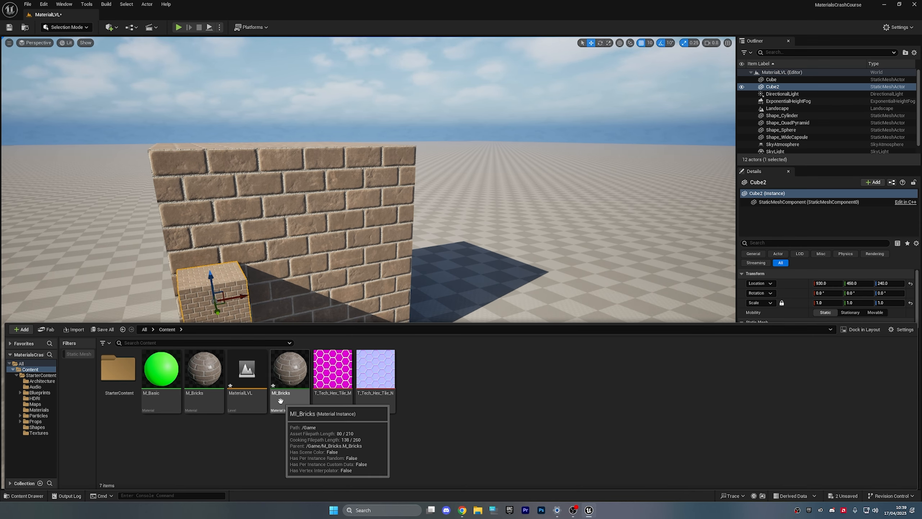
pyautogui.moveTo(280, 400); pyautogui.dragTo(330, 280)
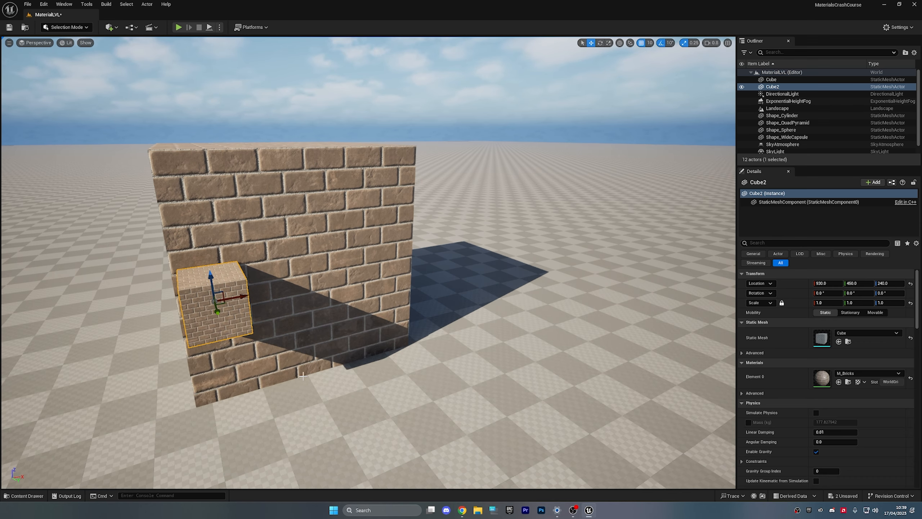
pyautogui.hotkey('ctrl', 'space')
pyautogui.moveTo(214, 371); pyautogui.dragTo(205, 301)
pyautogui.click(317, 285)
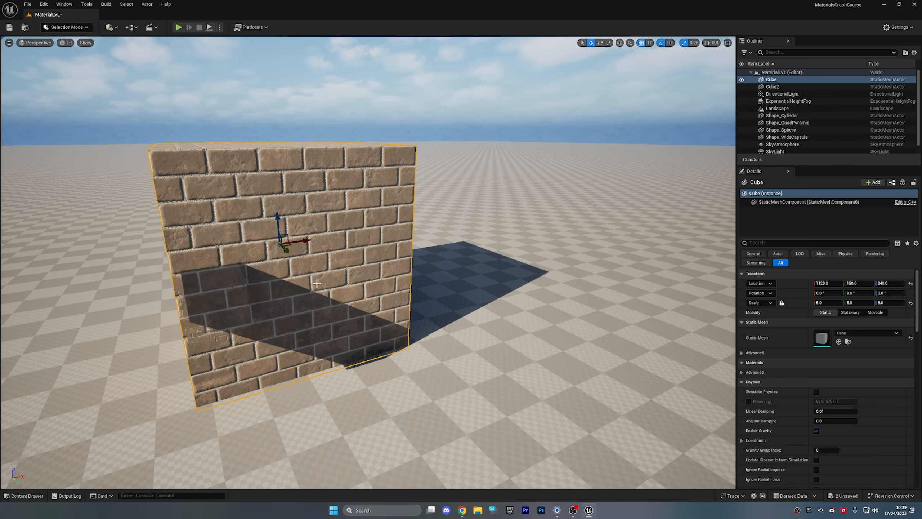
pyautogui.hotkey('ctrl', 'space')
# - Open MI_Bricks, inspect its Tiling/Offset parameter, and close the M_Bricks graph
pyautogui.doubleClick(287, 374)
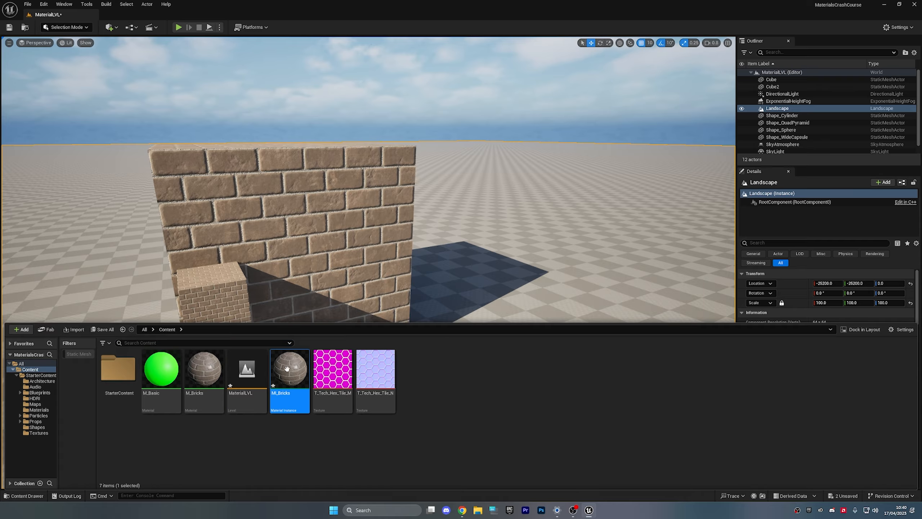
pyautogui.moveTo(61, 14); pyautogui.dragTo(508, 57)
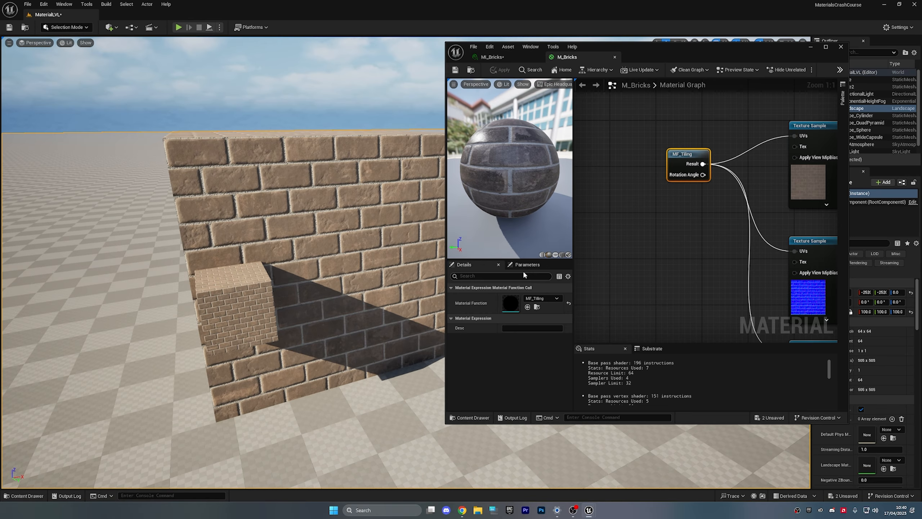
pyautogui.click(524, 265)
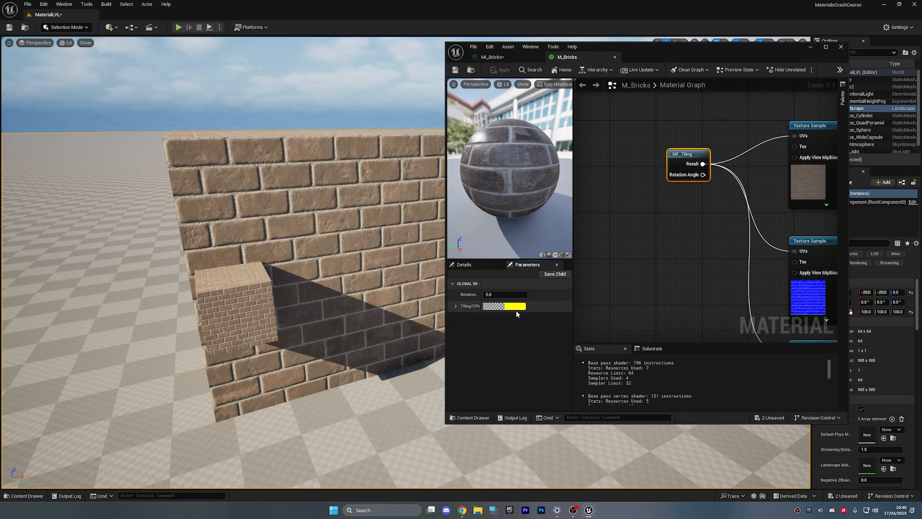
pyautogui.click(454, 306)
pyautogui.moveTo(482, 315); pyautogui.dragTo(514, 314)
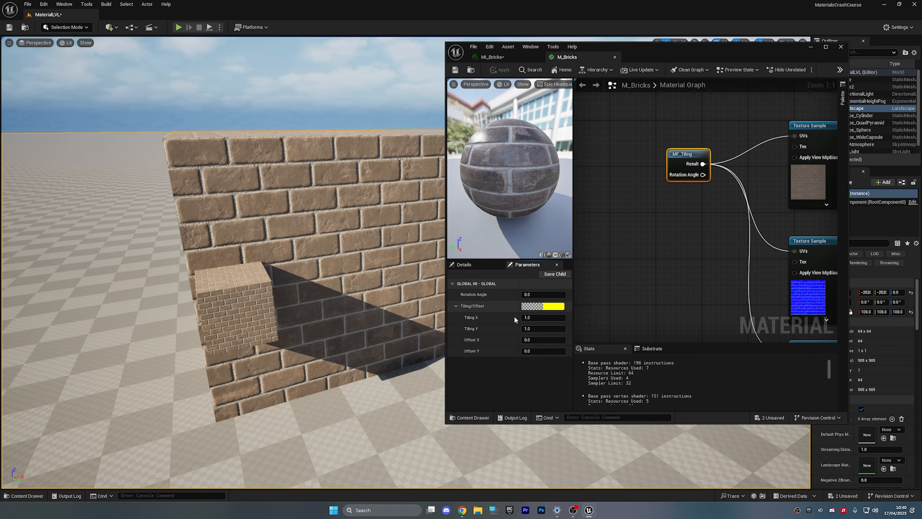
pyautogui.click(492, 57)
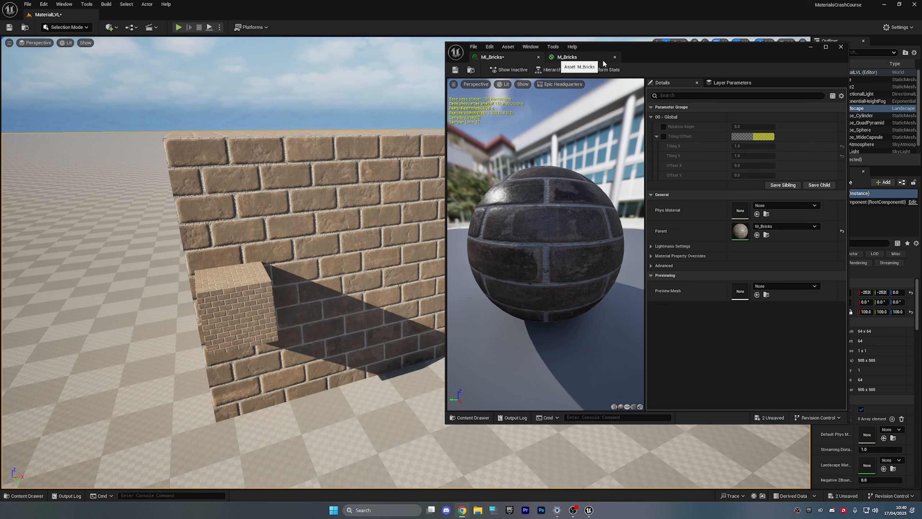
pyautogui.click(614, 57)
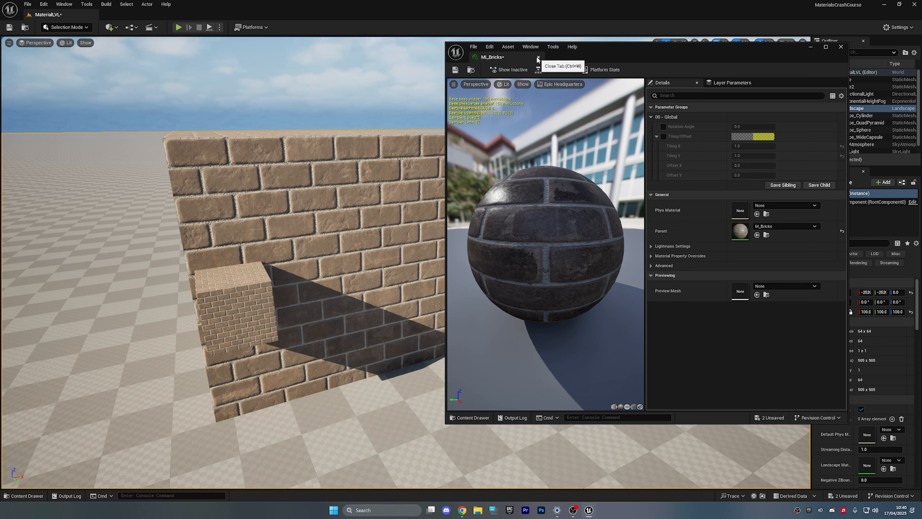
# - Override Tiling/Offset with Tiling X, Tiling Y, Offset X and Offset Y all at 5.0
pyautogui.click(663, 136)
pyautogui.click(746, 146)
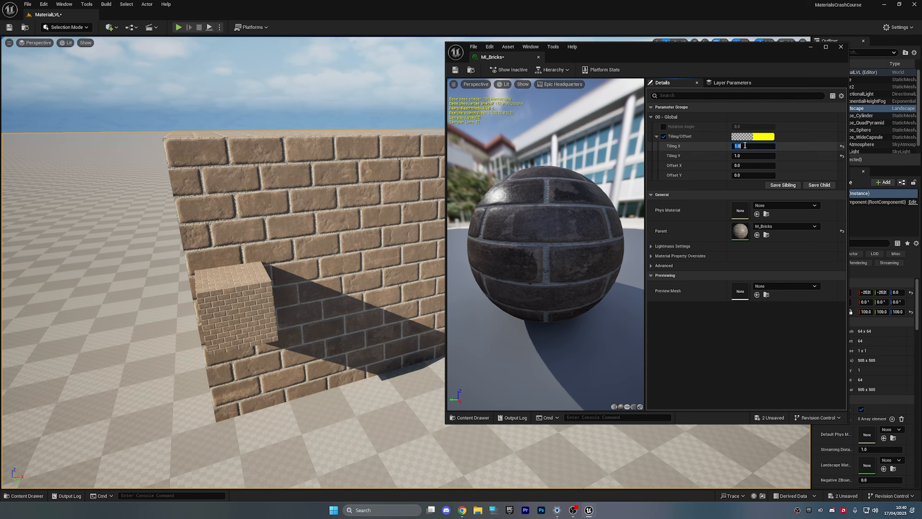
pyautogui.write('5')
pyautogui.press('Tab')
pyautogui.write('5')
pyautogui.press('Tab')
pyautogui.write('5')
pyautogui.press('Tab')
pyautogui.write('5')
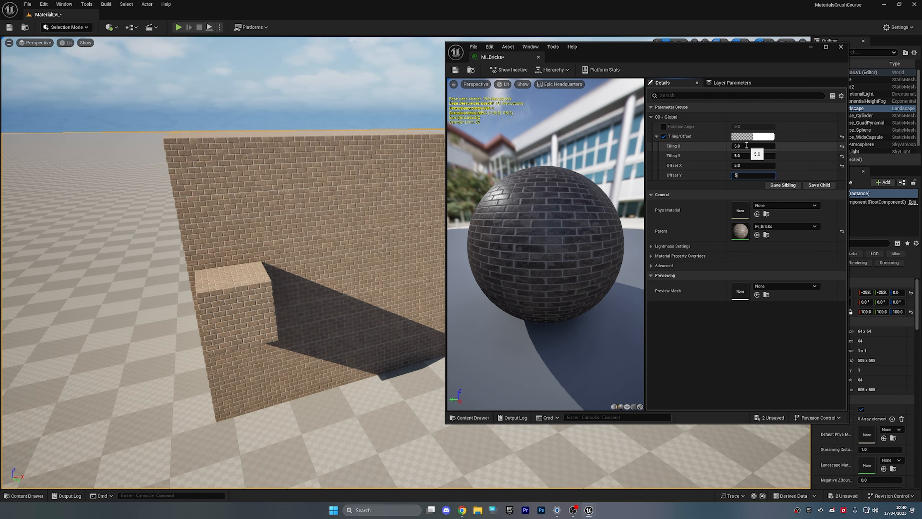
pyautogui.press('Return')
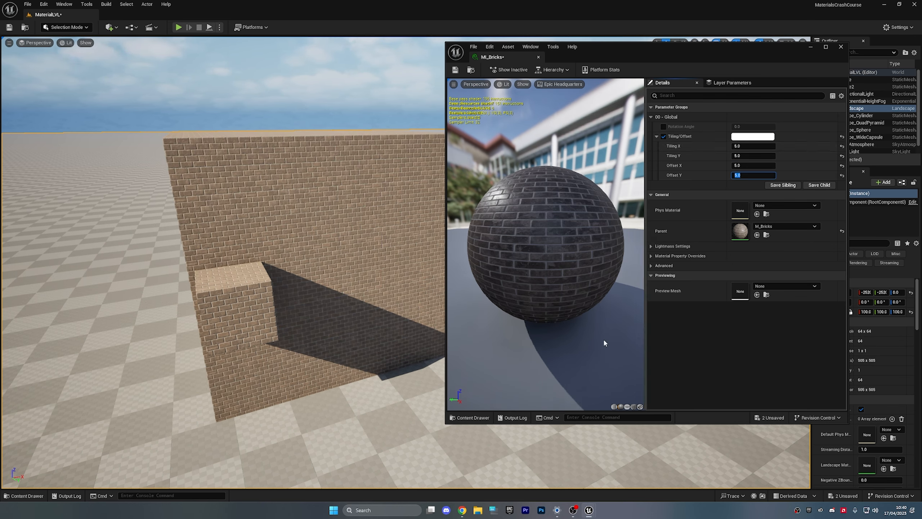
pyautogui.press('w')
pyautogui.moveTo(322, 294)
pyautogui.mouseDown(button='right')
pyautogui.moveTo(320, 316)
pyautogui.moveTo(322, 278)
pyautogui.mouseUp(button='right')
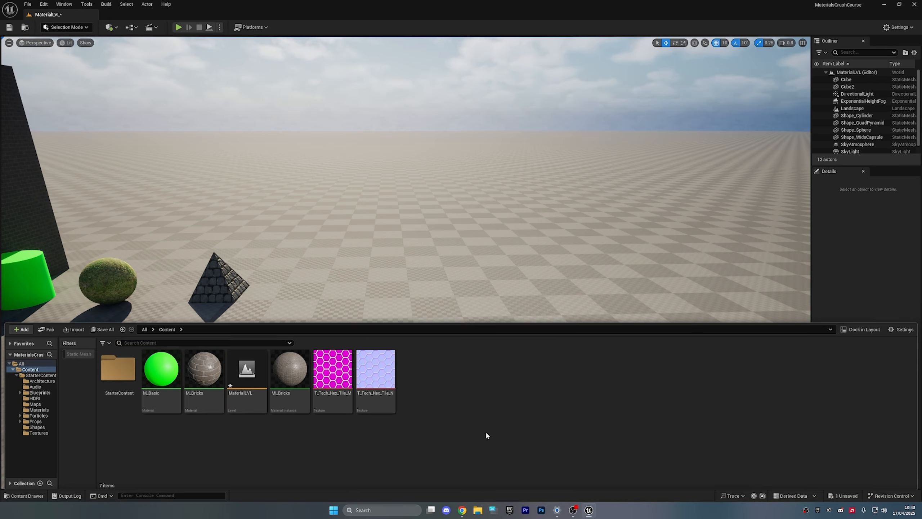
# - Add a new Material asset named M_GREENGLOW and open its empty graph in the editor
pyautogui.rightClick(486, 396)
pyautogui.click(515, 197)
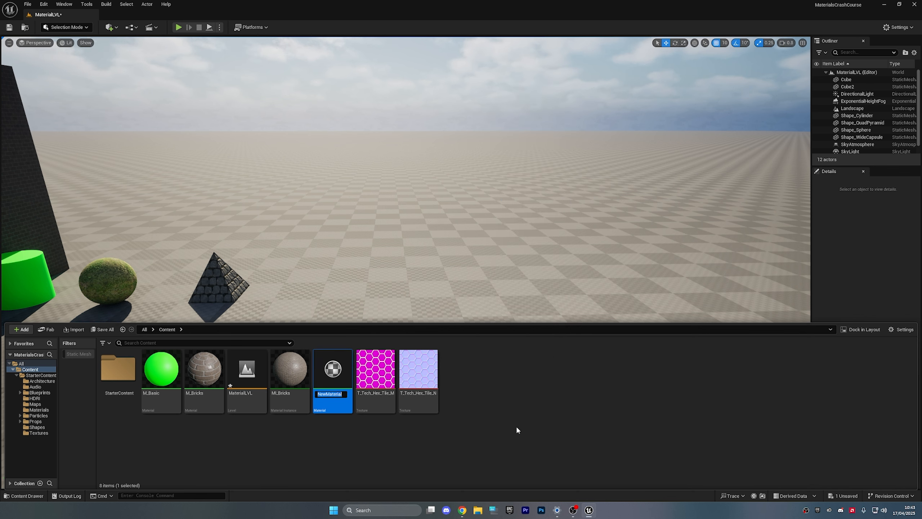
pyautogui.write('M_')
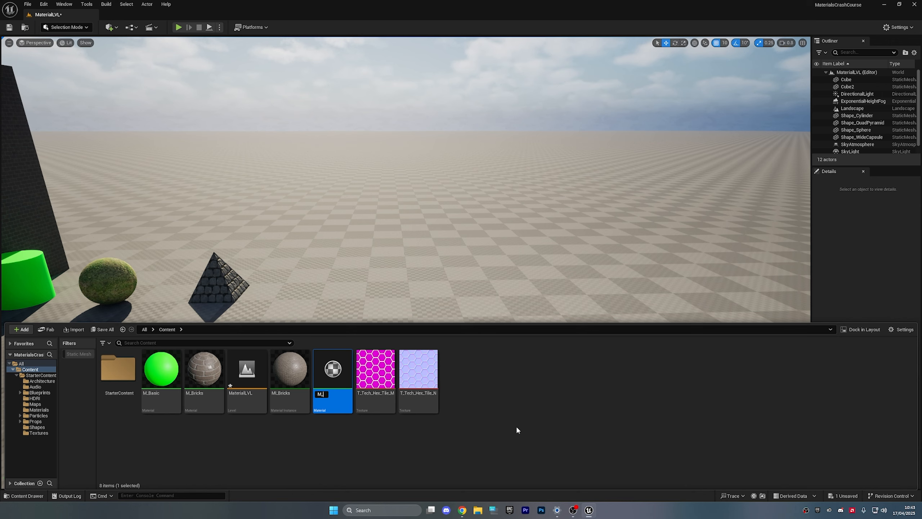
pyautogui.write('GREENGLOW')
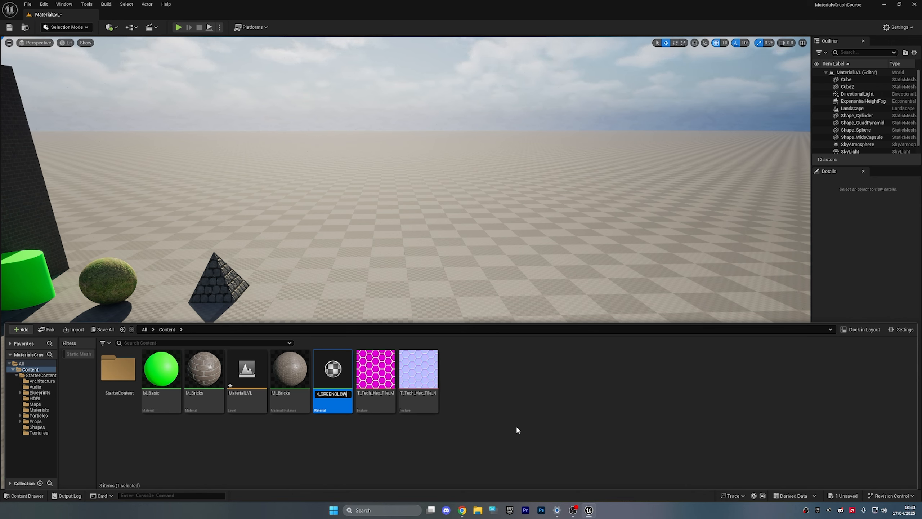
pyautogui.press('Return')
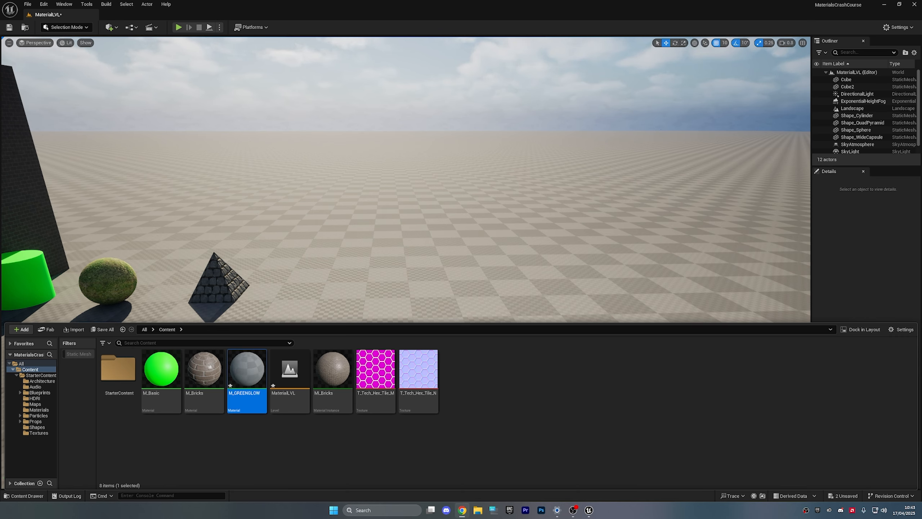
pyautogui.doubleClick(242, 372)
pyautogui.moveTo(347, 238); pyautogui.dragTo(448, 261, button='right')
pyautogui.click(405, 220)
pyautogui.moveTo(408, 170); pyautogui.dragTo(447, 167, button='right')
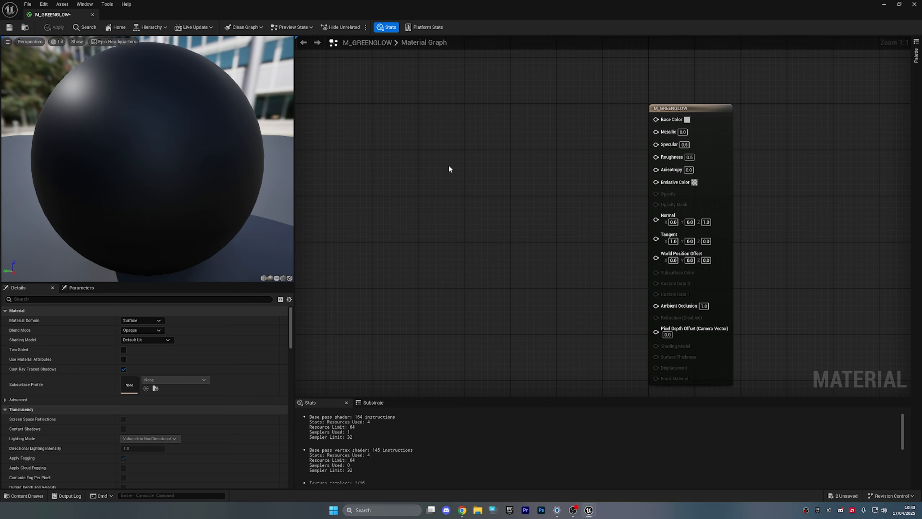
# - Make M_GREENGLOW Unlit and wire a 0,1,0 green Constant3Vector into Emissive Color
pyautogui.click(151, 339)
pyautogui.click(147, 356)
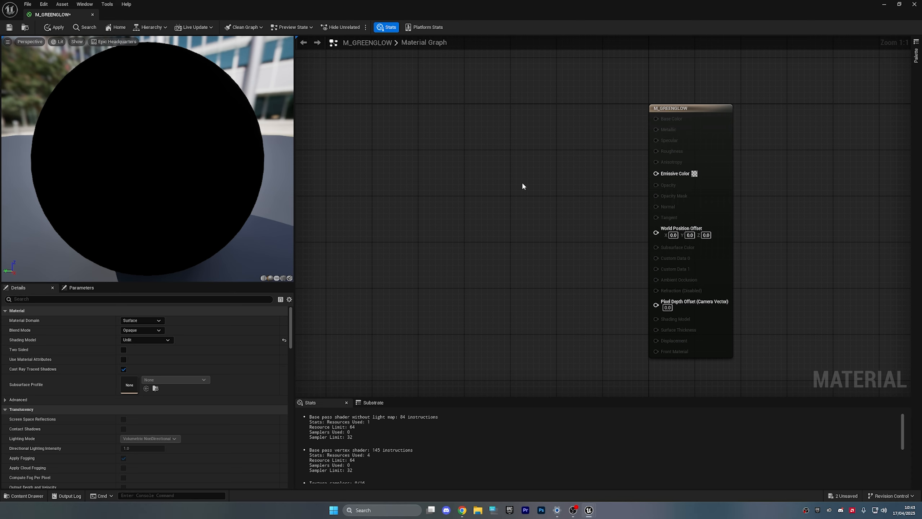
pyautogui.click(515, 136)
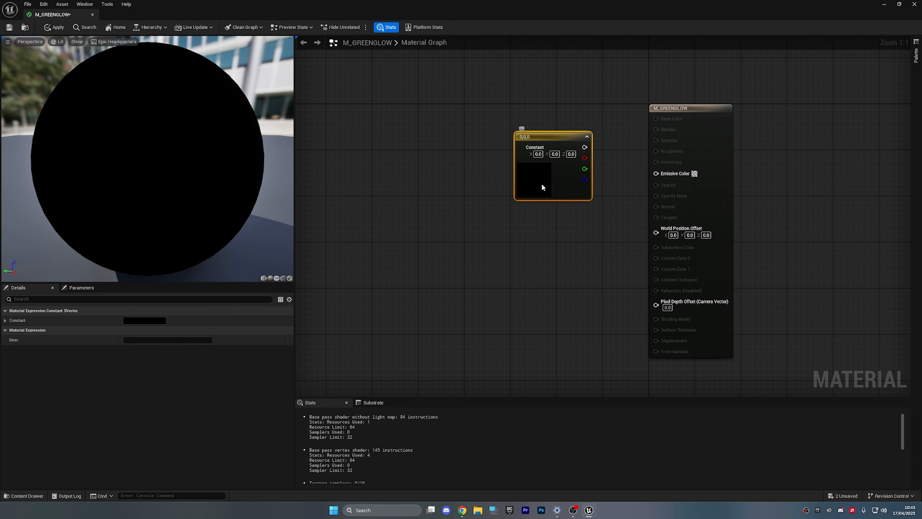
pyautogui.doubleClick(542, 183)
pyautogui.click(543, 183)
pyautogui.doubleClick(535, 179)
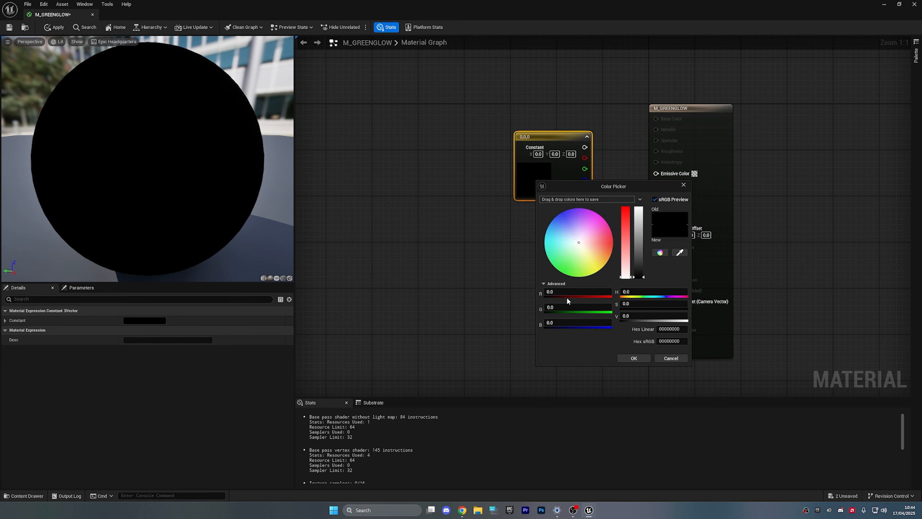
pyautogui.moveTo(570, 304); pyautogui.dragTo(612, 307)
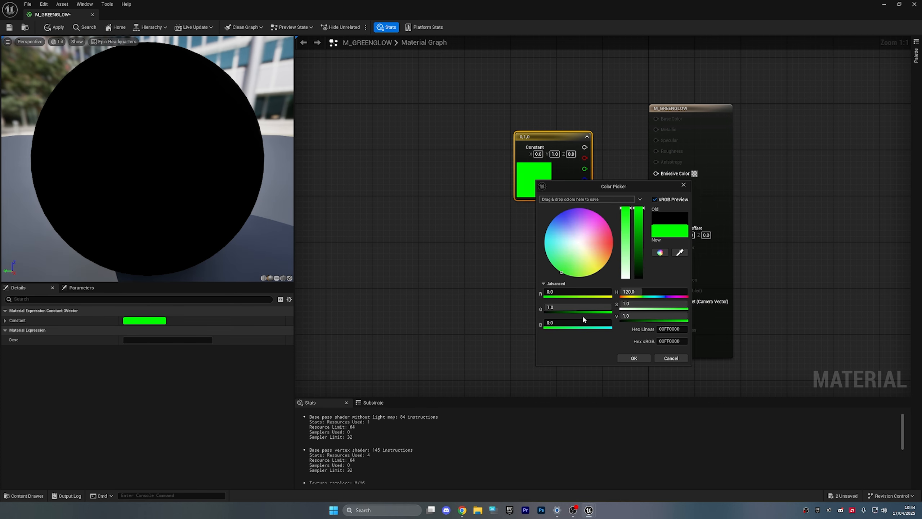
pyautogui.click(622, 356)
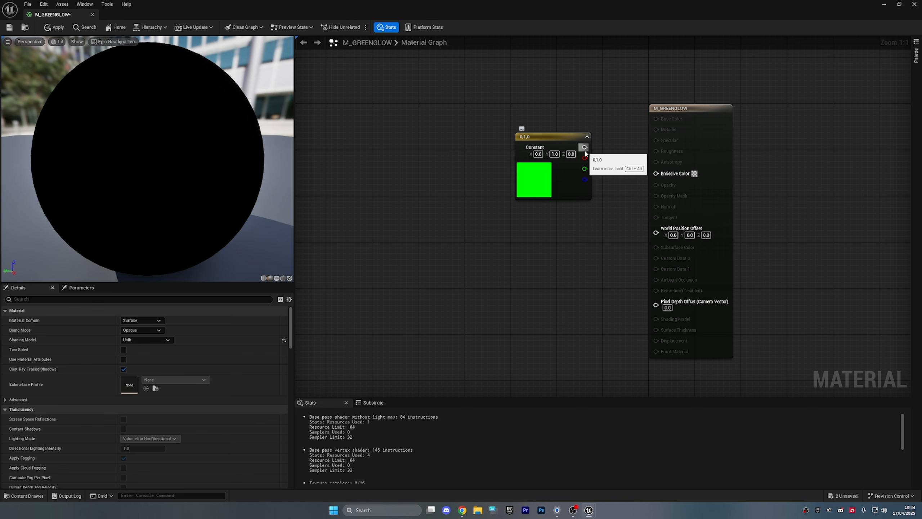
pyautogui.moveTo(583, 148); pyautogui.dragTo(656, 173)
# - Move the green constant node left and add a Multiply node beside it
pyautogui.scroll(-5, 255, 140)
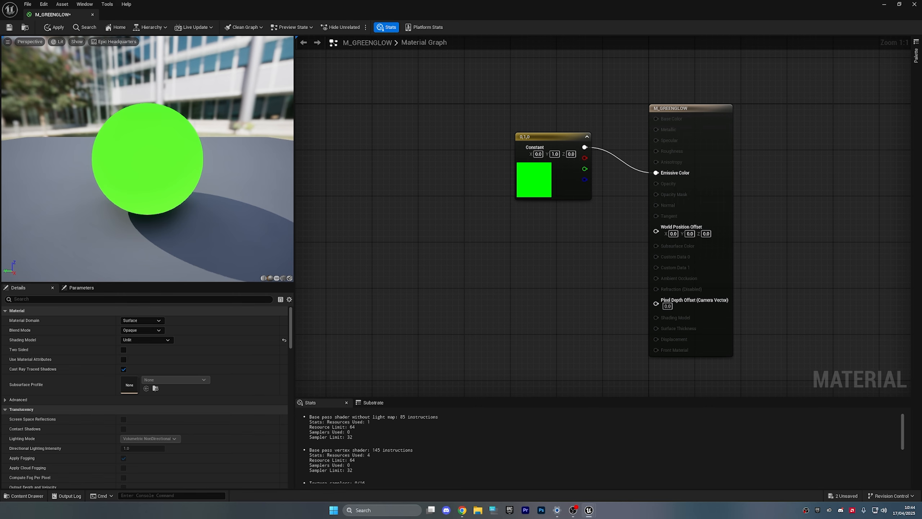
pyautogui.moveTo(437, 134); pyautogui.dragTo(824, 230)
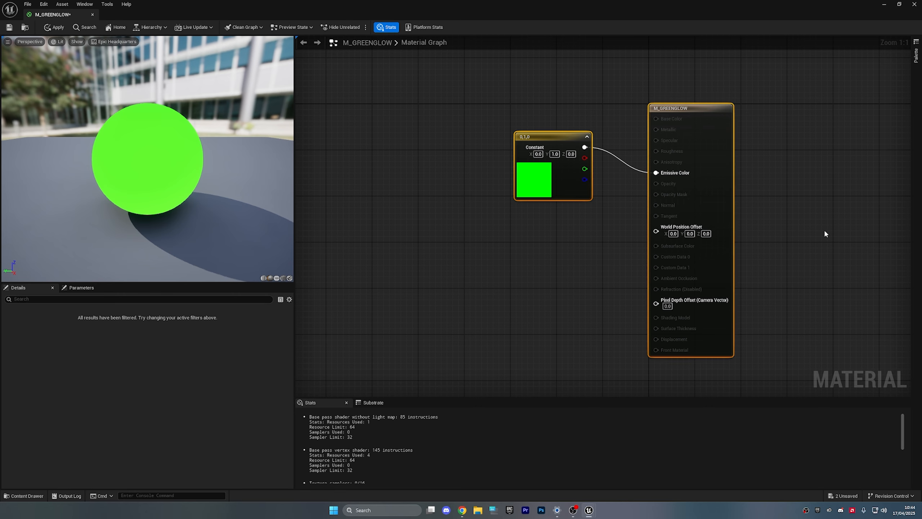
pyautogui.click(820, 251)
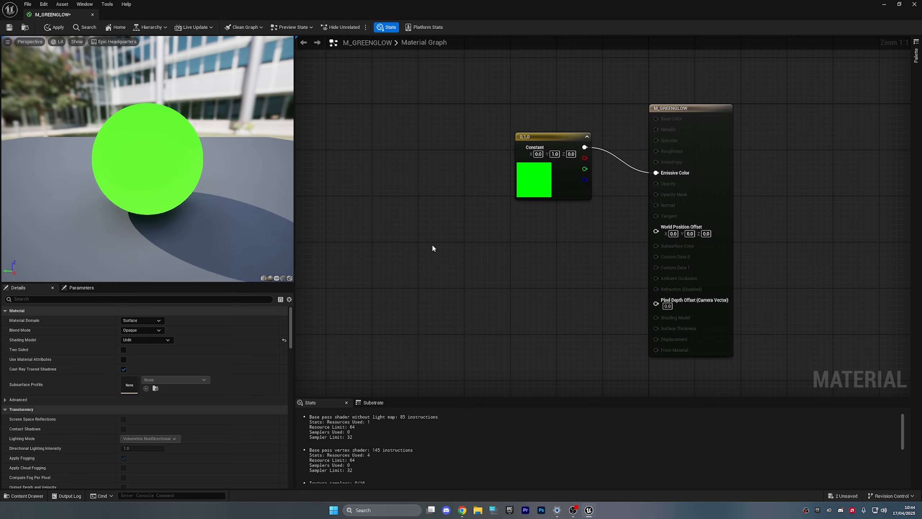
pyautogui.moveTo(519, 147); pyautogui.dragTo(411, 173)
pyautogui.click(427, 282)
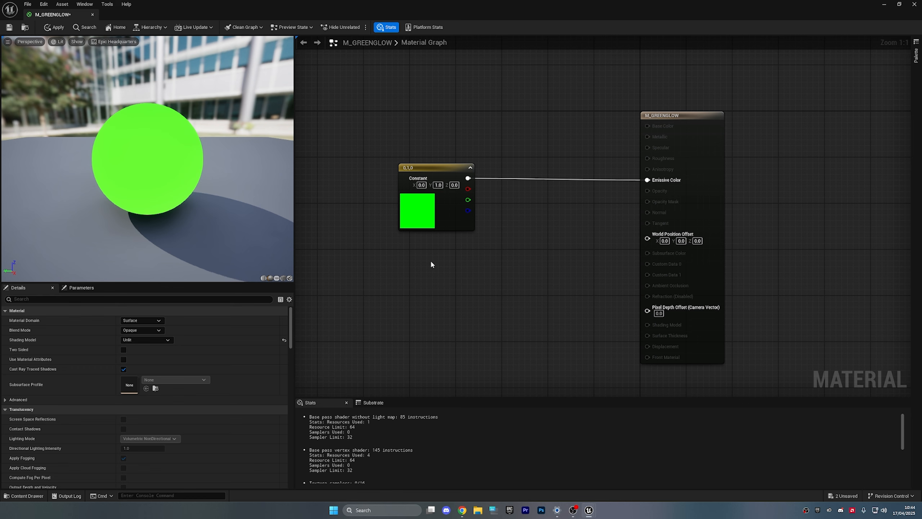
pyautogui.click(432, 264)
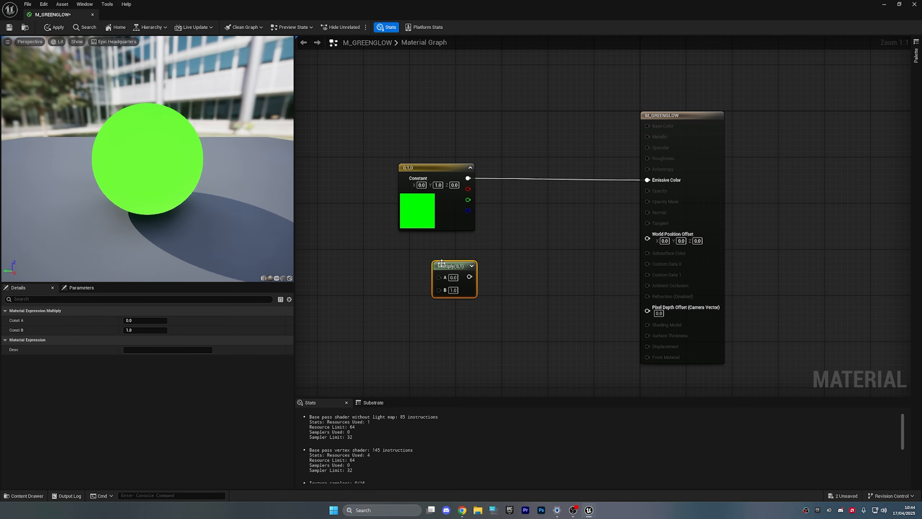
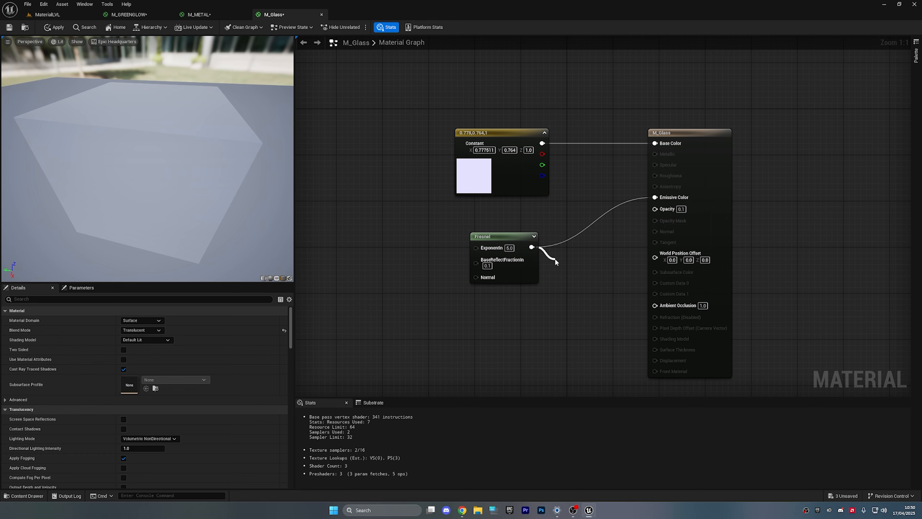
# - Add a Multiply node wired from the Fresnel output in M_Glass
pyautogui.moveTo(555, 261); pyautogui.dragTo(555, 256)
# - Route Fresnel through the Multiply node into Emissive Color and tidy the node layout
pyautogui.click(590, 234)
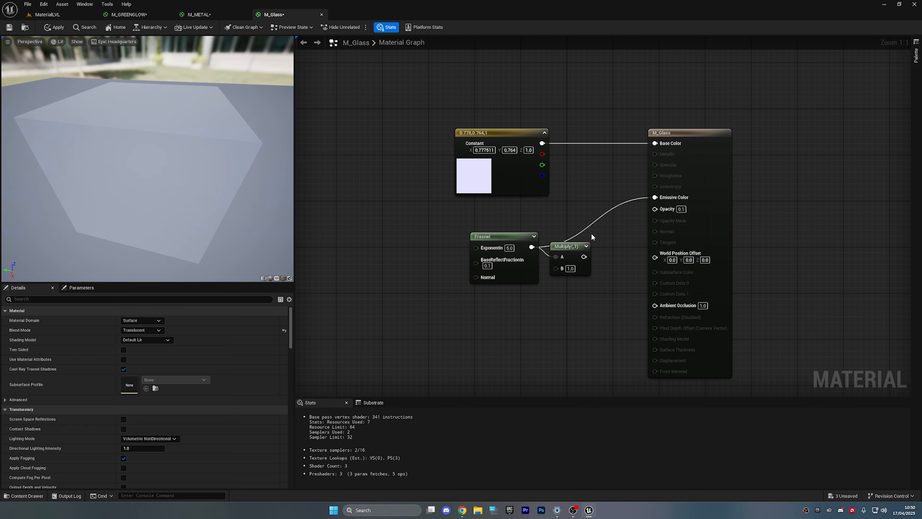
pyautogui.keyDown('alt'); pyautogui.click(590, 229); pyautogui.keyUp('alt')
pyautogui.moveTo(658, 206); pyautogui.dragTo(656, 198)
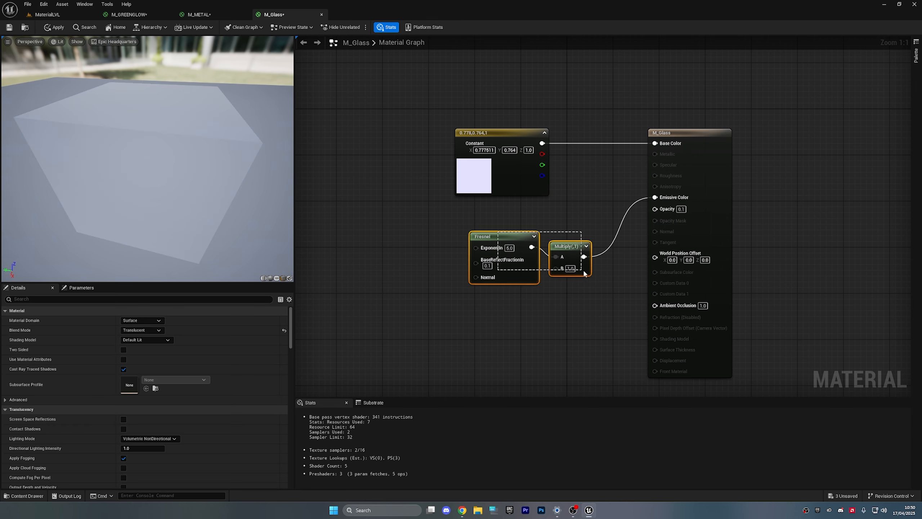
pyautogui.moveTo(584, 273); pyautogui.dragTo(592, 297)
pyautogui.moveTo(576, 252); pyautogui.dragTo(547, 223)
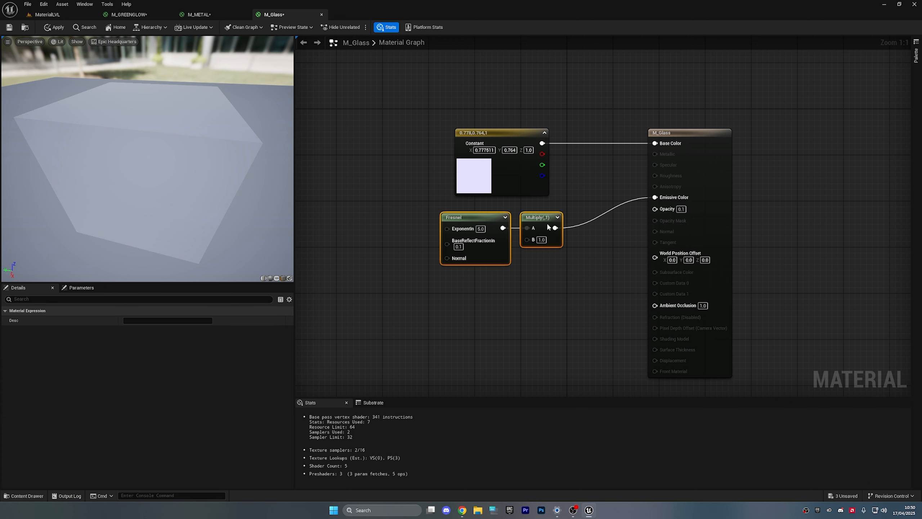
pyautogui.click(541, 292)
pyautogui.moveTo(518, 291); pyautogui.dragTo(568, 284, button='right')
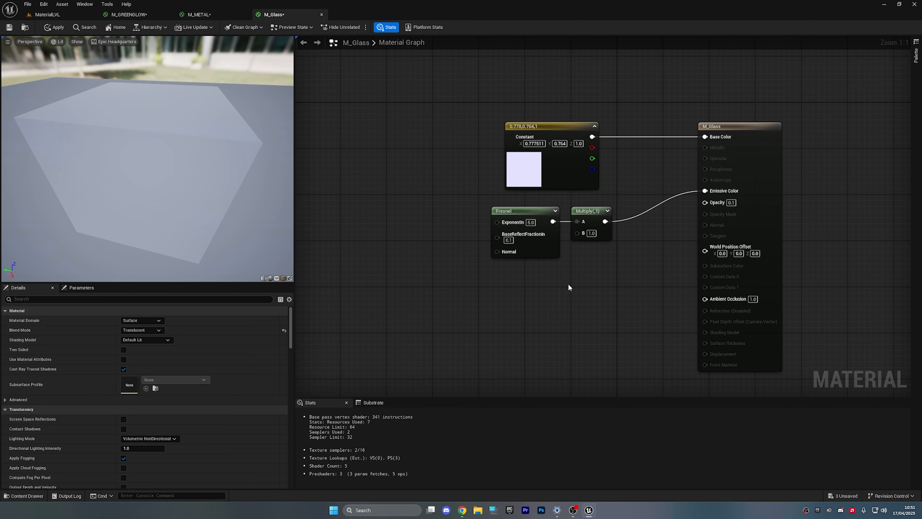
pyautogui.moveTo(561, 130); pyautogui.dragTo(389, 128)
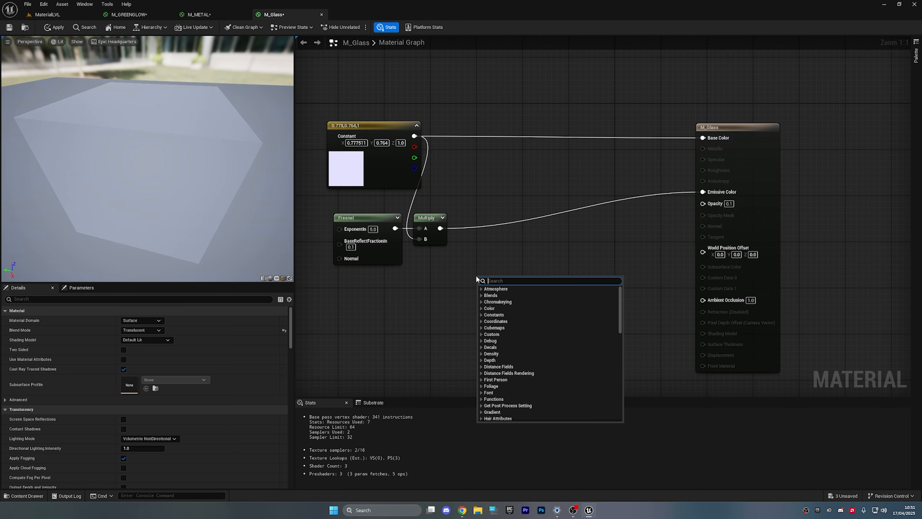
# - Add a ScalarParameter named Glow with a default value of 25
pyautogui.write('scalar')
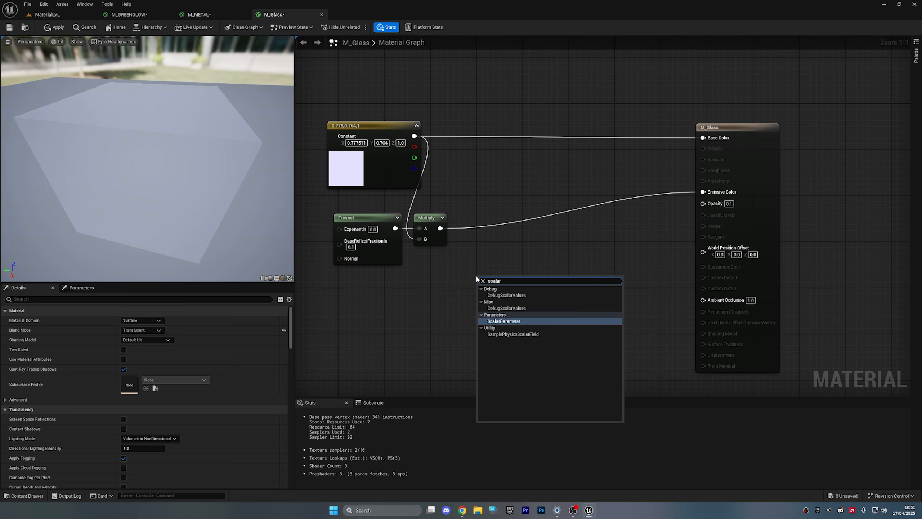
pyautogui.press('Return')
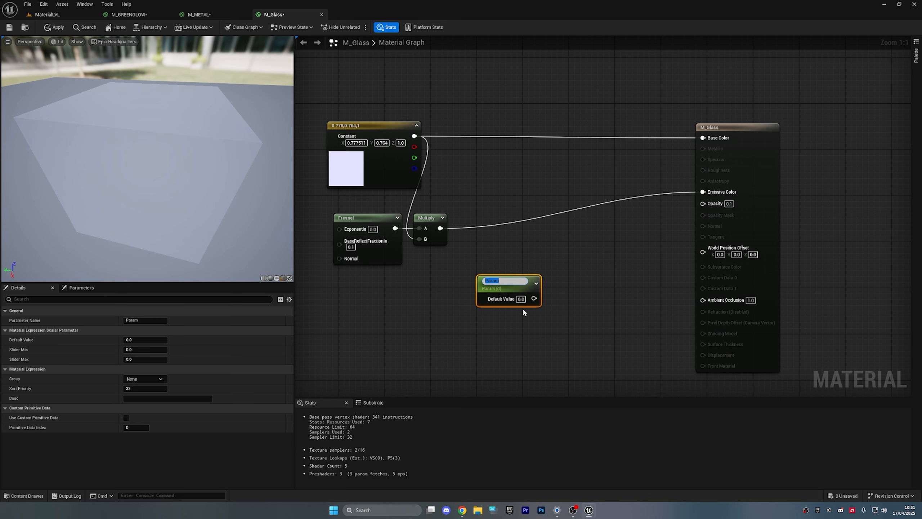
pyautogui.write('Glow')
pyautogui.press('Return')
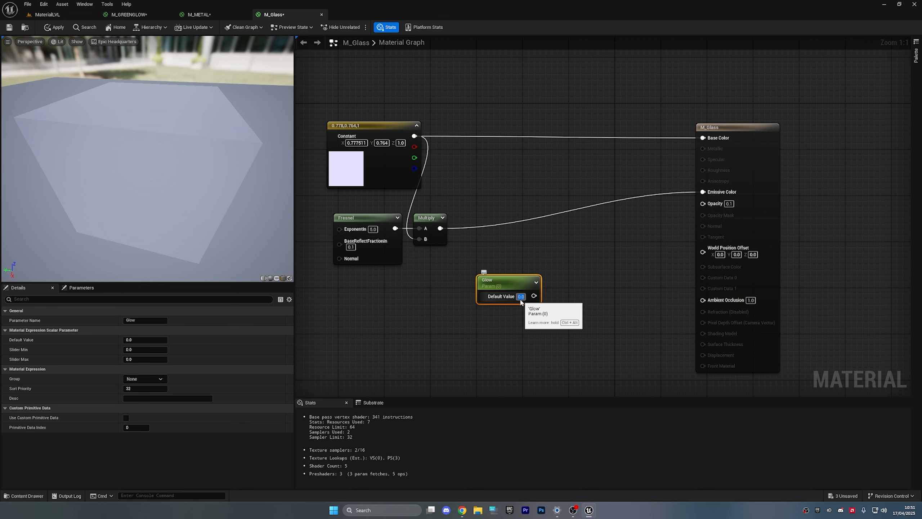
pyautogui.click(620, 305)
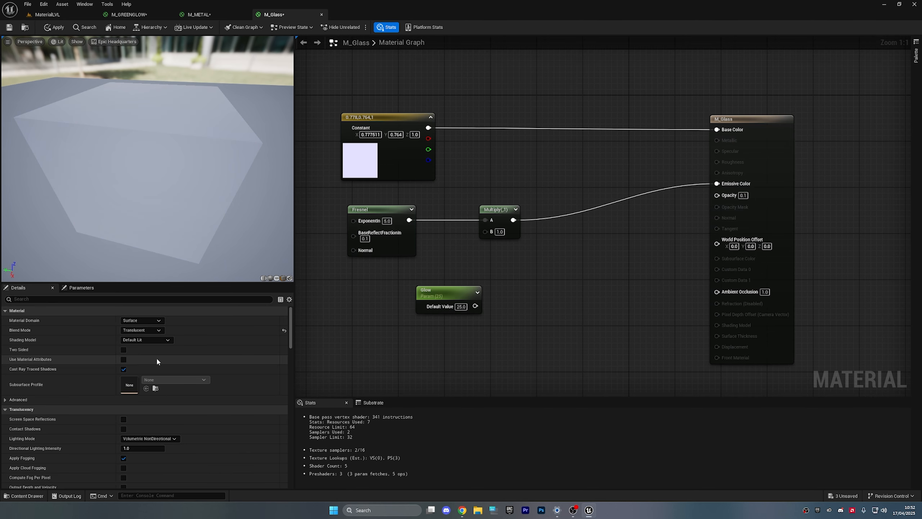
# - Switch M_Glass to the Unlit shading model and reconnect Multiply to Emissive Color
pyautogui.click(161, 341)
pyautogui.click(147, 351)
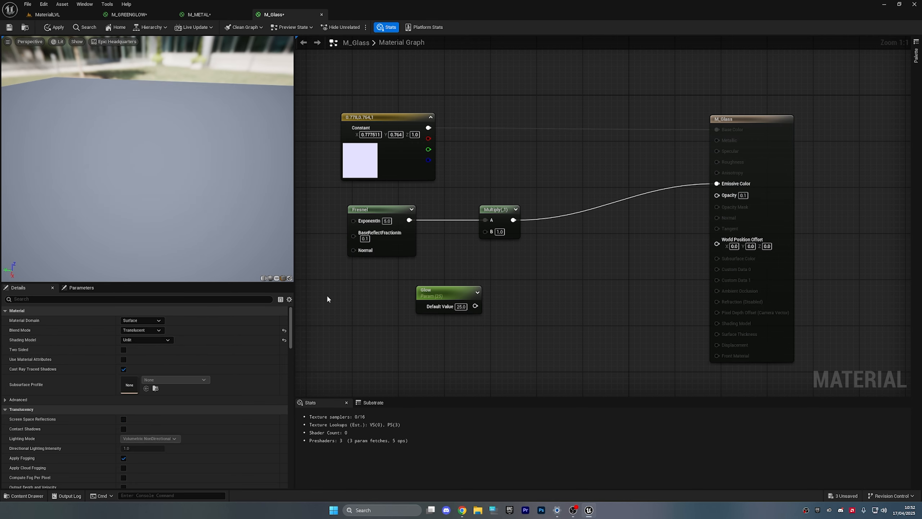
pyautogui.moveTo(368, 288); pyautogui.dragTo(371, 303, button='right')
pyautogui.moveTo(211, 192); pyautogui.dragTo(163, 194)
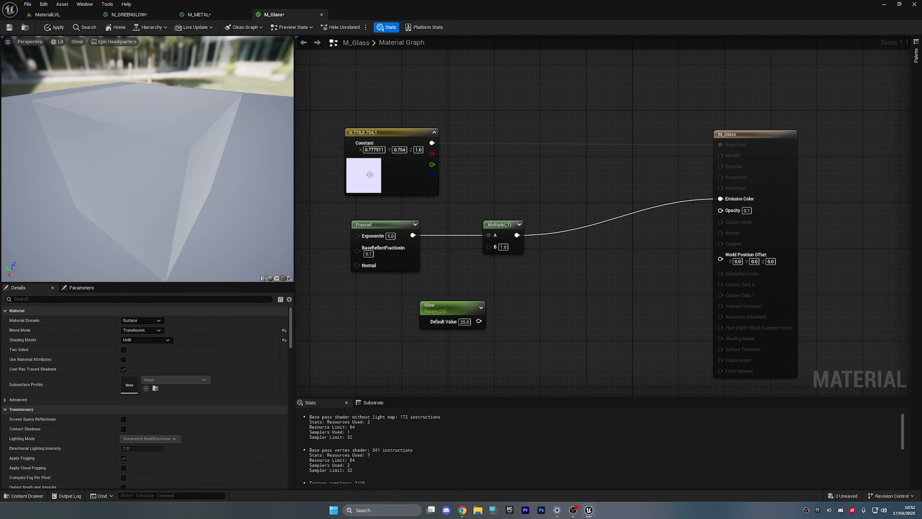
pyautogui.keyDown('alt'); pyautogui.click(721, 199); pyautogui.keyUp('alt')
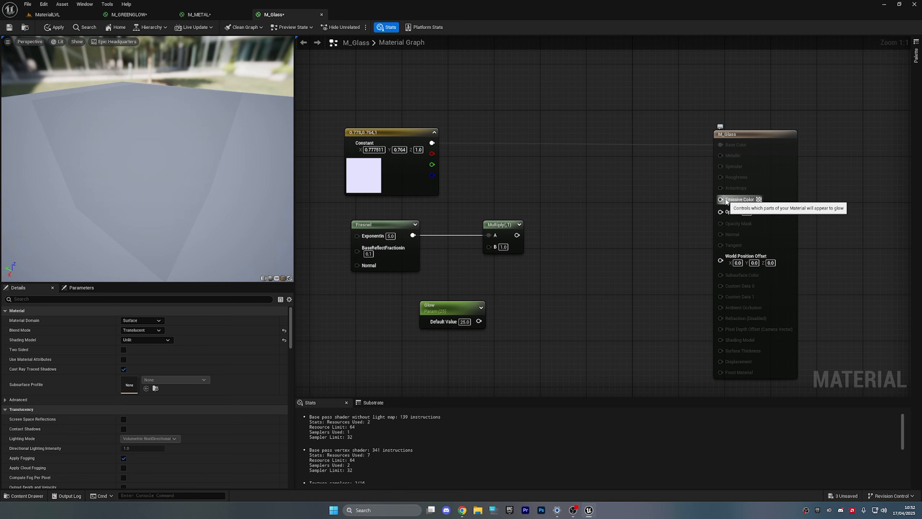
pyautogui.moveTo(519, 241); pyautogui.dragTo(499, 248)
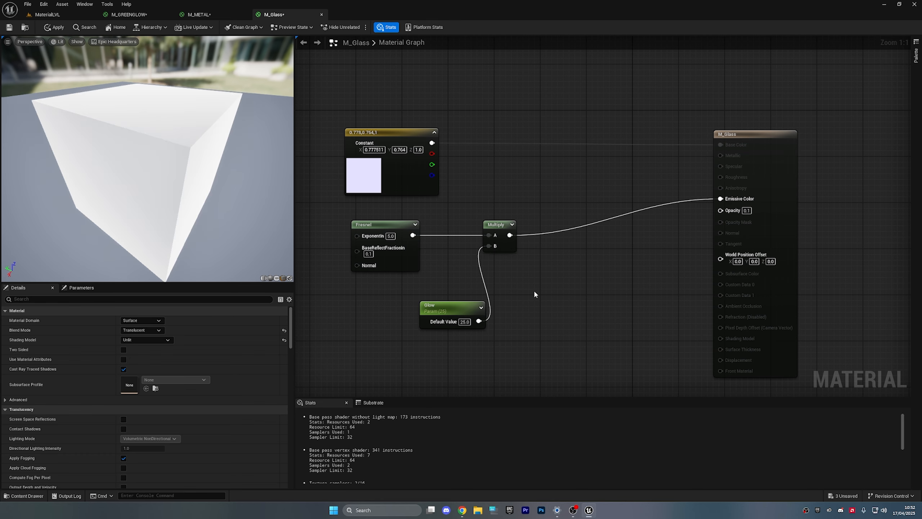
pyautogui.moveTo(237, 228); pyautogui.dragTo(243, 207)
# - Change the Glow parameter's value to 3.0
pyautogui.click(380, 173)
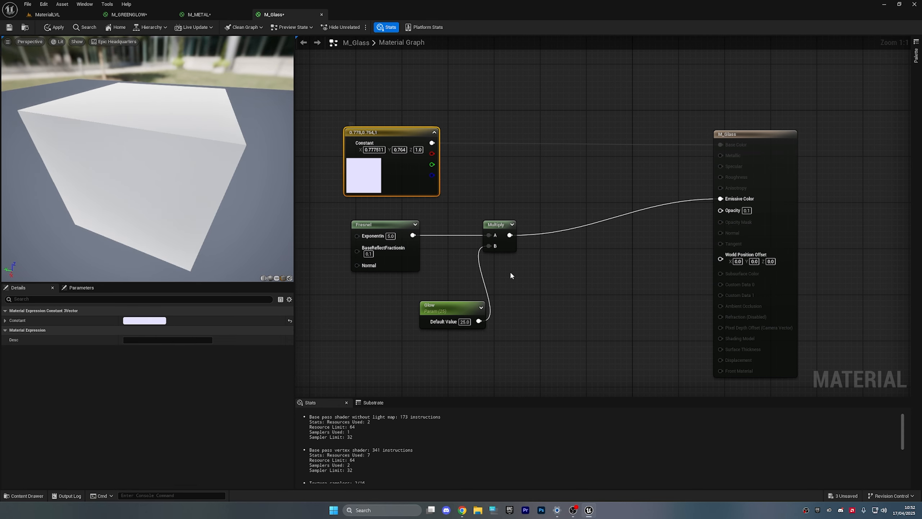
pyautogui.click(541, 285)
pyautogui.moveTo(542, 285); pyautogui.dragTo(576, 266, button='right')
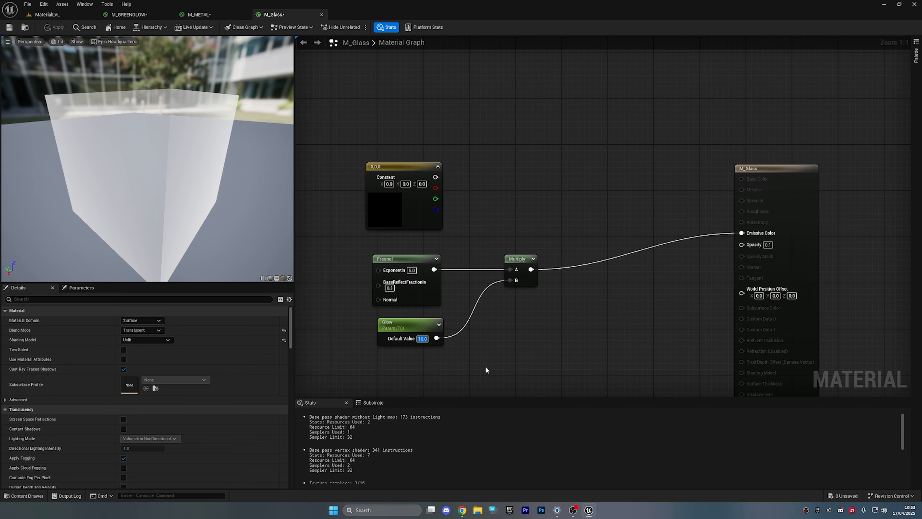
pyautogui.write('3')
pyautogui.press('Return')
# - Replace Glow with a new Constant3Vector (Y 1) wired into Multiply B
pyautogui.click(487, 363)
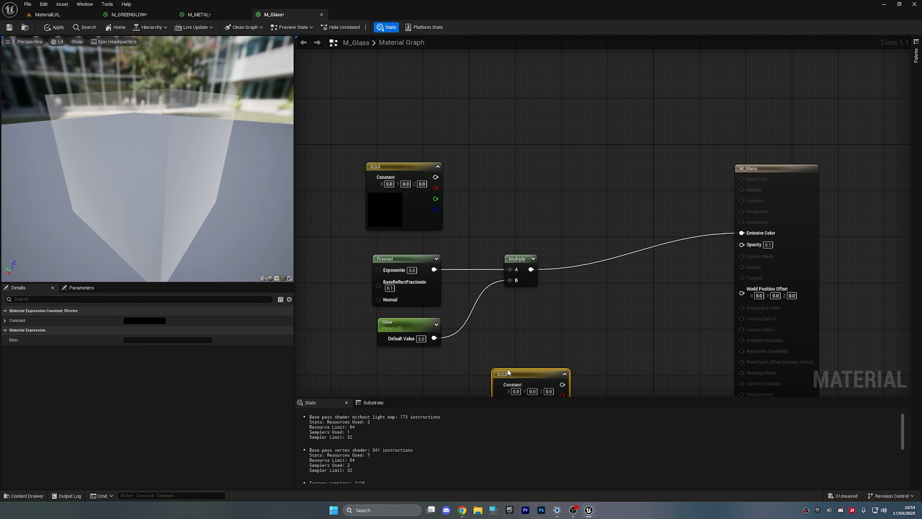
pyautogui.moveTo(508, 372); pyautogui.dragTo(474, 349)
pyautogui.write('1')
pyautogui.click(562, 371)
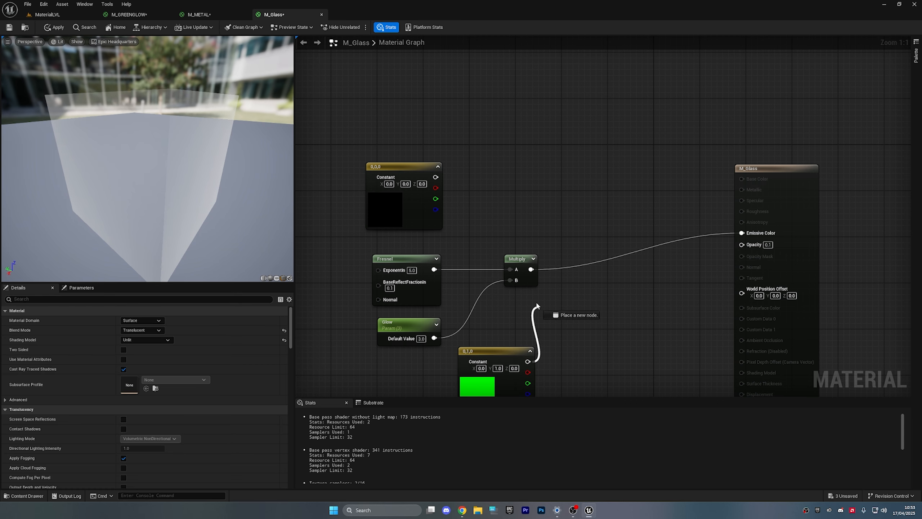
pyautogui.moveTo(537, 304); pyautogui.dragTo(511, 280)
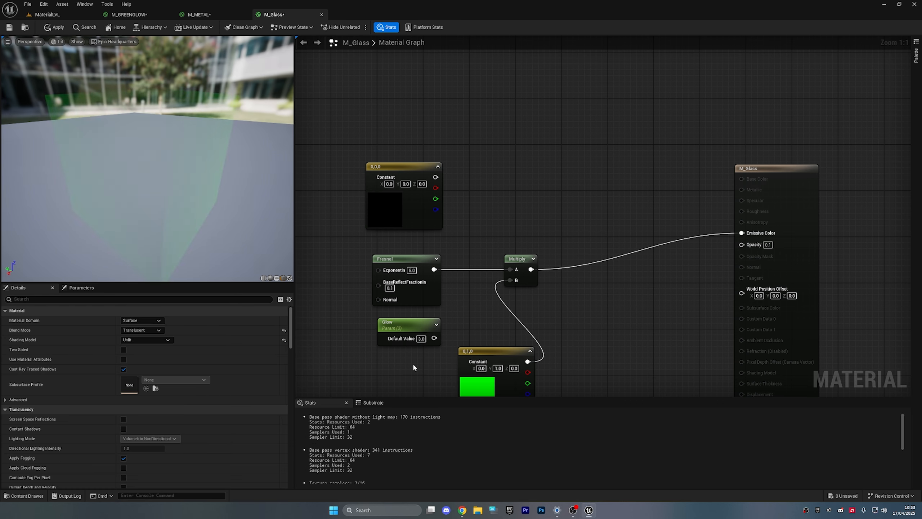
pyautogui.click(391, 321)
pyautogui.press('Delete')
pyautogui.moveTo(616, 313); pyautogui.dragTo(607, 250, button='right')
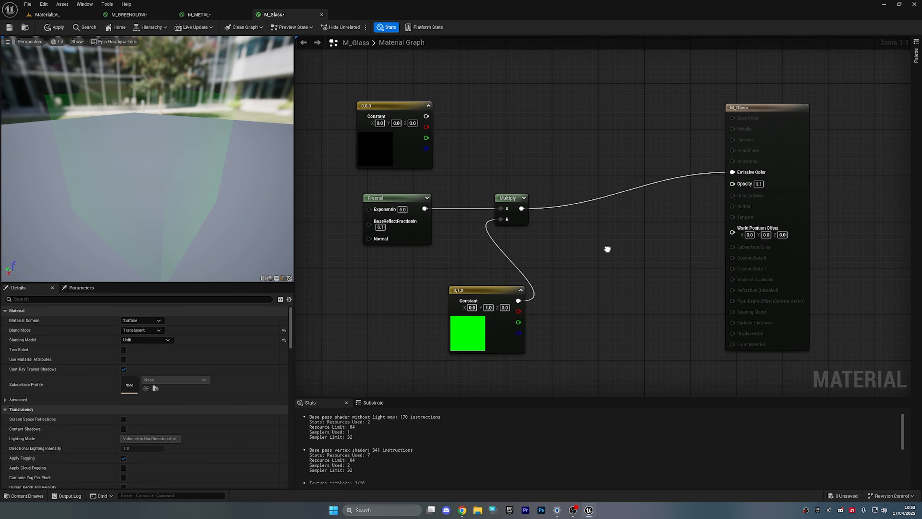
pyautogui.scroll(-1, 623, 260)
pyautogui.moveTo(147, 159); pyautogui.dragTo(287, 157)
# - Wire the black constant into Base Color and make the Multiply constant light cyan (0.125, 0.81, 1.0)
pyautogui.doubleClick(508, 322)
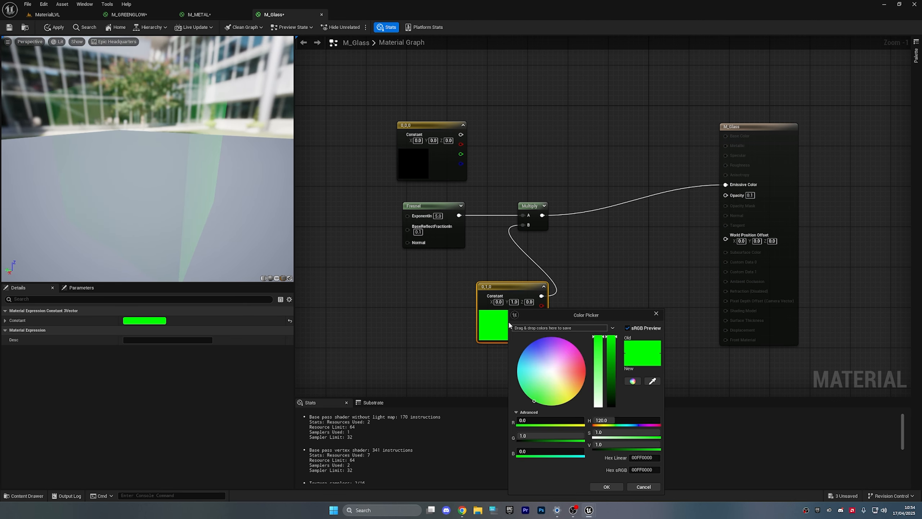
pyautogui.rightClick(597, 245)
pyautogui.click(510, 176)
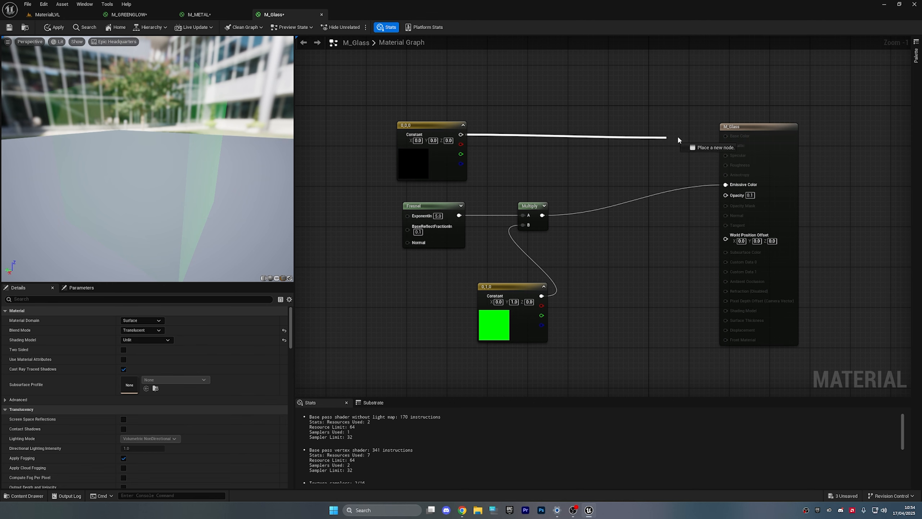
pyautogui.moveTo(678, 139); pyautogui.dragTo(726, 136)
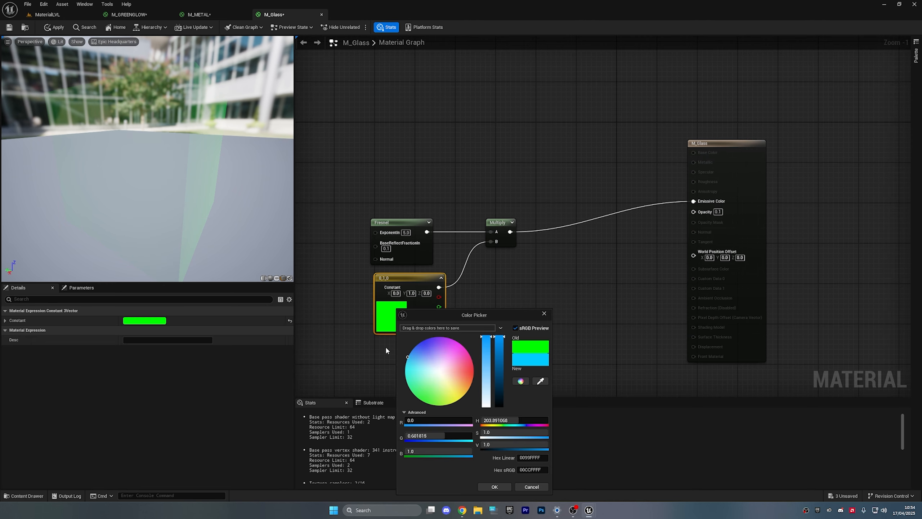
pyautogui.click(407, 357)
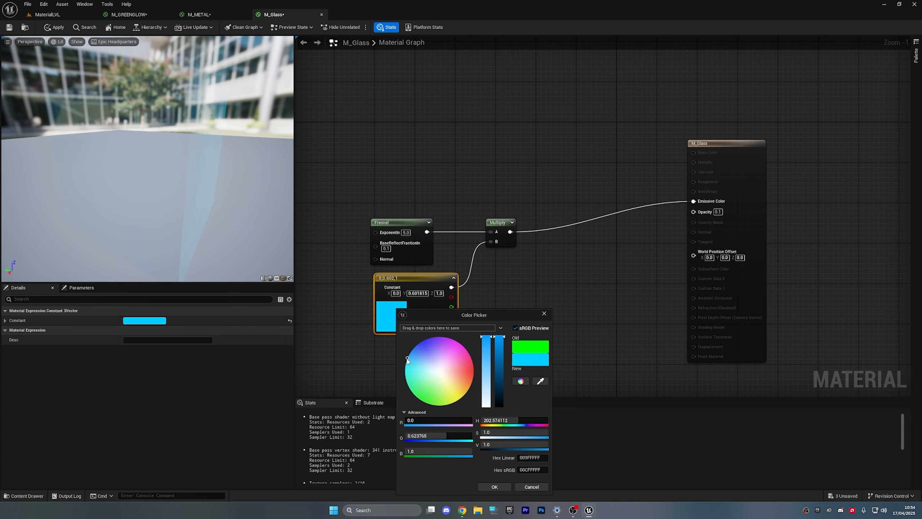
pyautogui.moveTo(408, 358); pyautogui.dragTo(407, 364)
pyautogui.moveTo(490, 430); pyautogui.dragTo(502, 434)
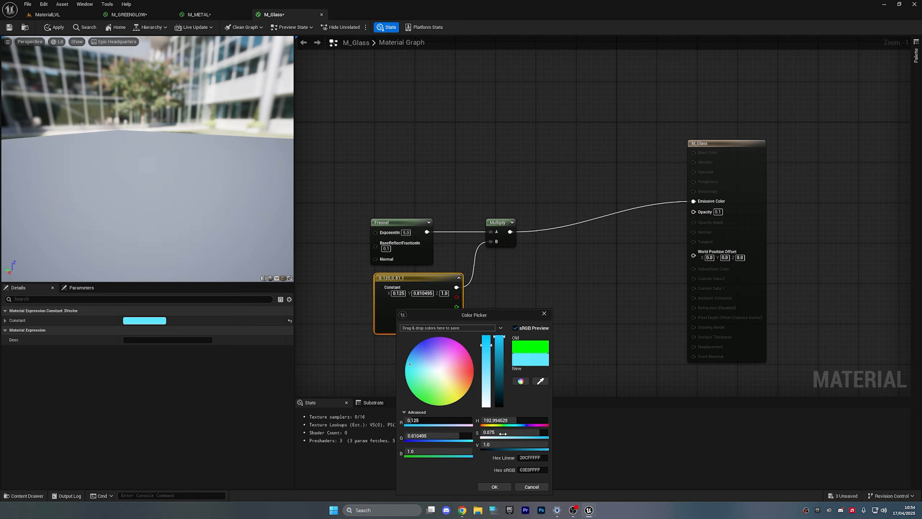
pyautogui.click(493, 486)
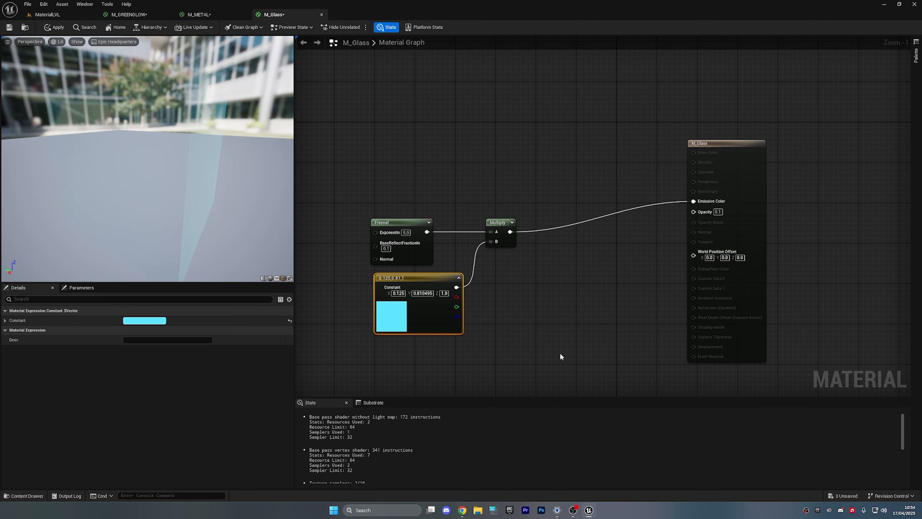
# - Apply the changes to M_Glass
pyautogui.click(559, 353)
pyautogui.click(58, 28)
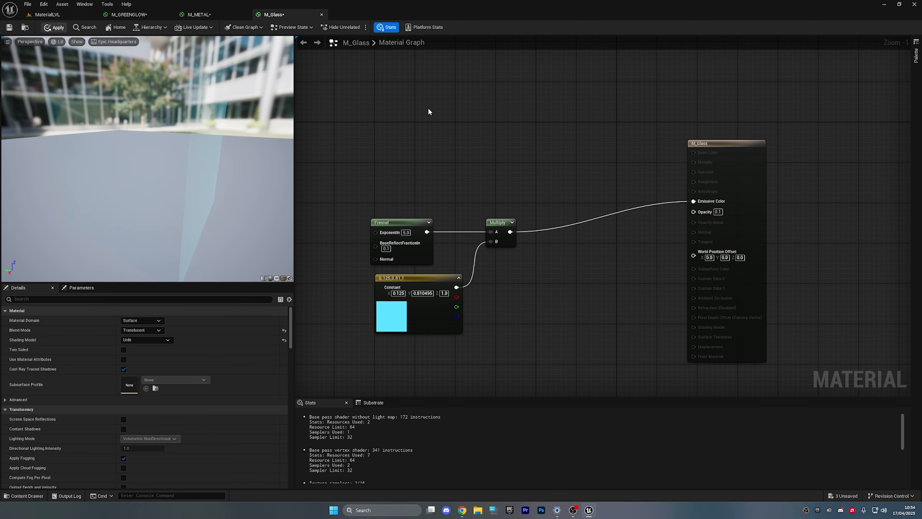
pyautogui.click(199, 15)
# - Return to the MaterialLVL level and fly the camera toward the sphere
pyautogui.click(148, 15)
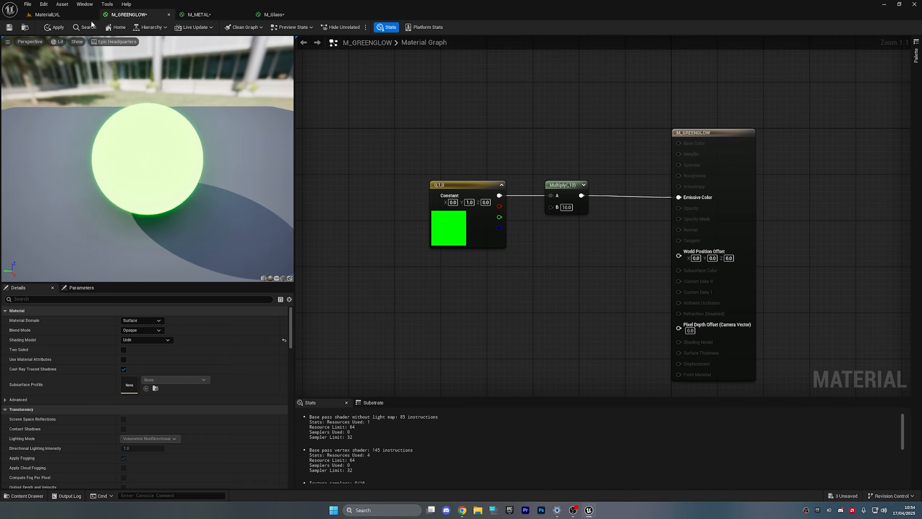
pyautogui.click(83, 15)
pyautogui.hotkey('ctrl', 'space')
pyautogui.hotkey('ctrl', 'space')
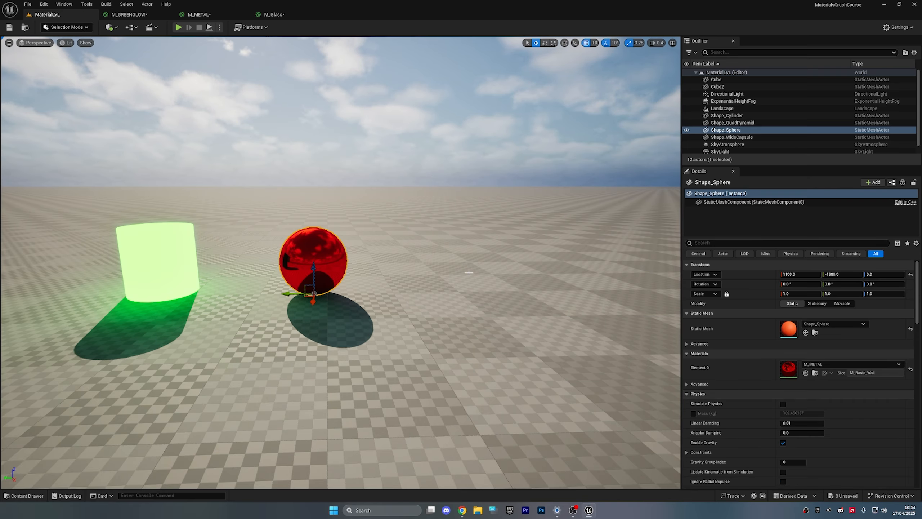
pyautogui.press('d')
pyautogui.moveTo(462, 250)
pyautogui.mouseDown(button='right')
pyautogui.moveTo(453, 245)
pyautogui.moveTo(479, 244)
pyautogui.mouseUp(button='right')
pyautogui.press('w')
pyautogui.hotkey('ctrl', 'space')
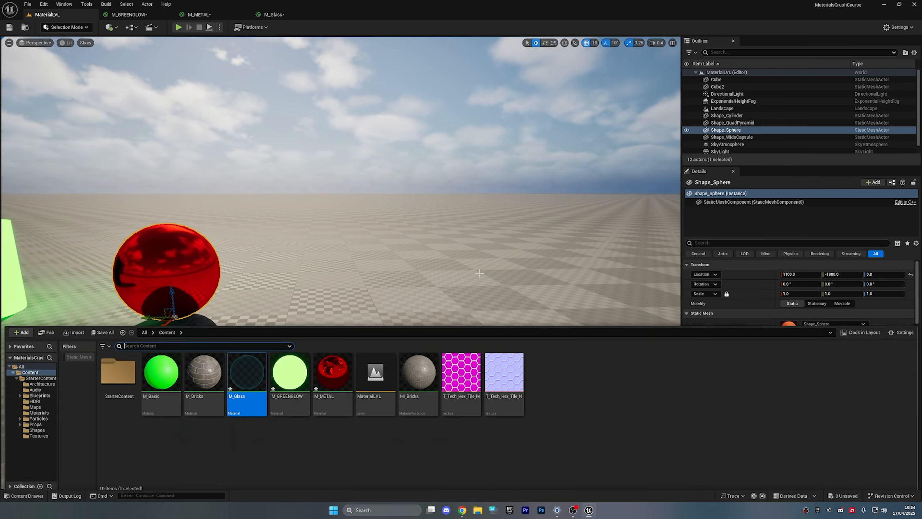
# - Place the Wall_Window_400x300 mesh in the level and move it to X 1060
pyautogui.write('wind')
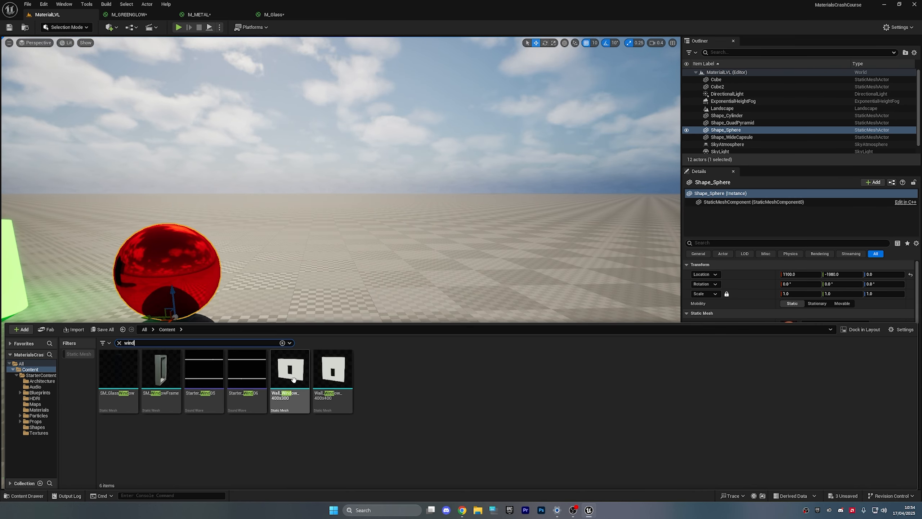
pyautogui.moveTo(291, 374); pyautogui.dragTo(349, 270)
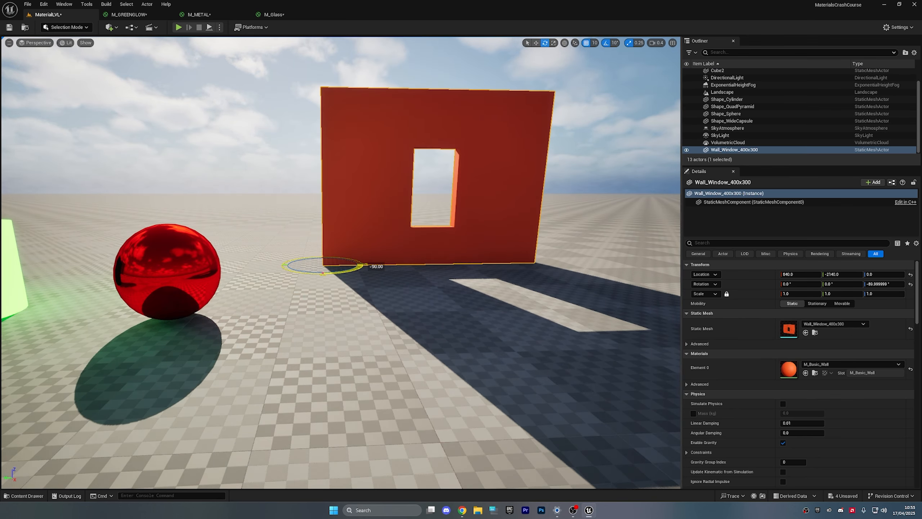
pyautogui.moveTo(419, 279); pyautogui.dragTo(429, 271, button='right')
pyautogui.press('d')
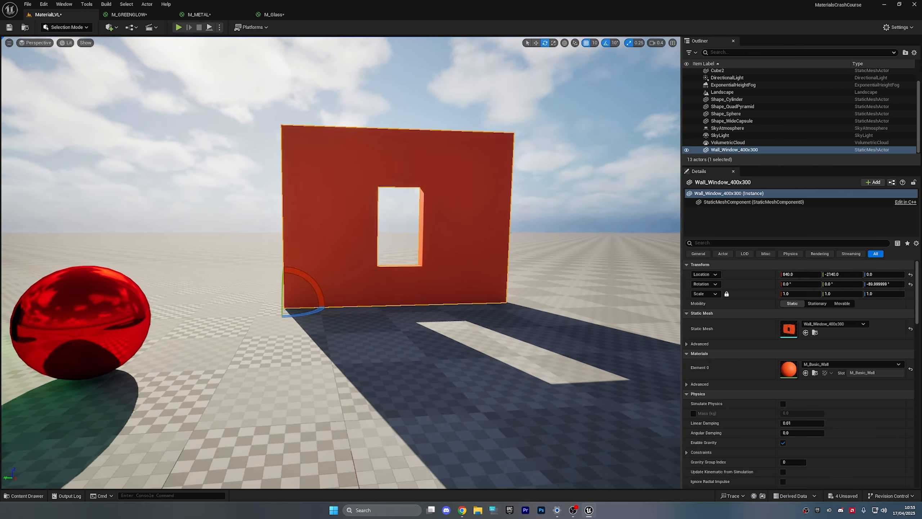
pyautogui.press('r')
pyautogui.moveTo(271, 312); pyautogui.dragTo(248, 353)
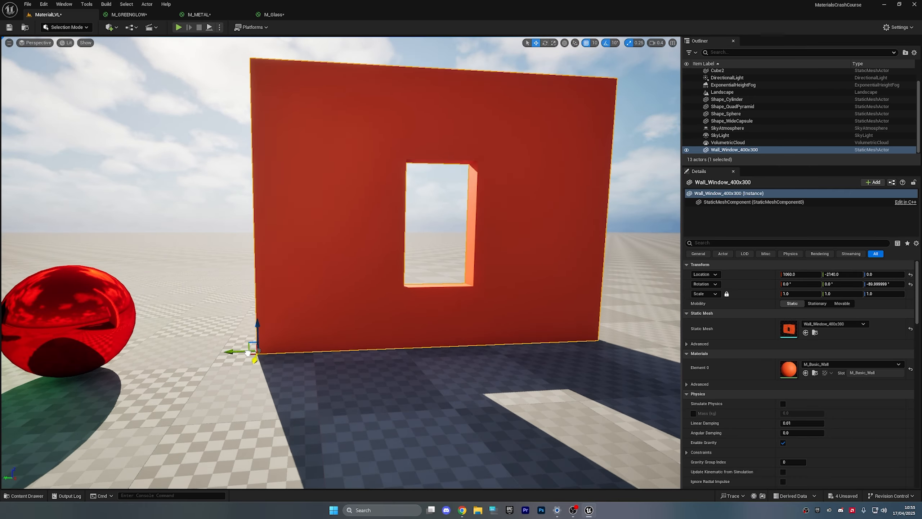
pyautogui.moveTo(475, 317); pyautogui.dragTo(461, 302, button='right')
pyautogui.press('s')
# - Find the cube's MI_Bricks material and apply it to the window wall
pyautogui.click(311, 209)
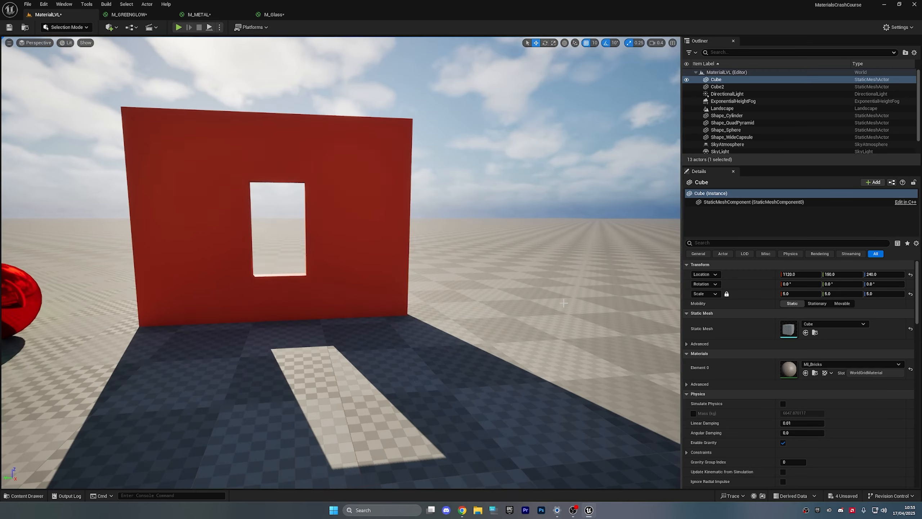
pyautogui.click(815, 373)
pyautogui.click(355, 270)
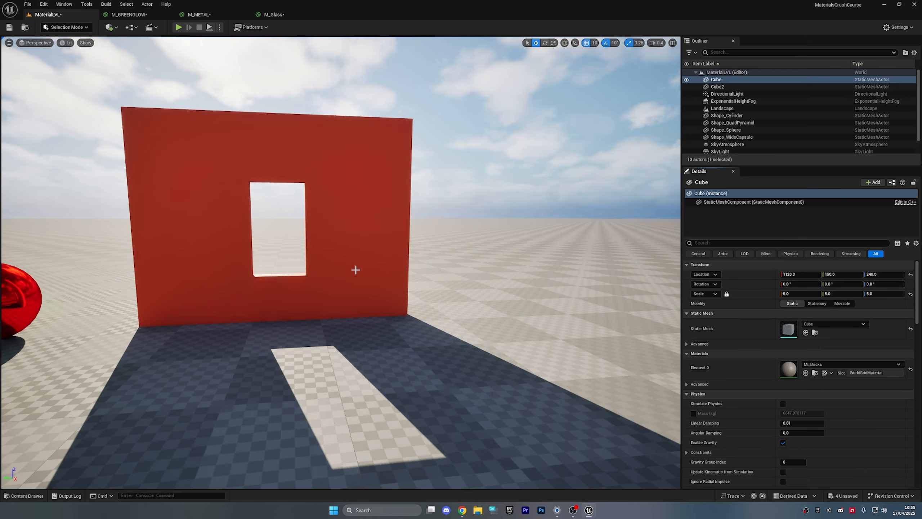
pyautogui.hotkey('ctrl', 'space')
pyautogui.hotkey('ctrl', 'space')
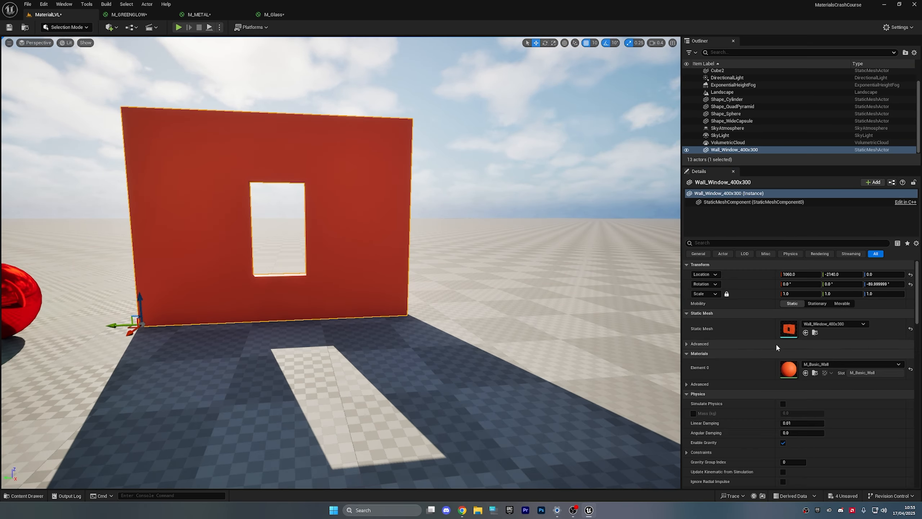
pyautogui.moveTo(665, 363); pyautogui.dragTo(623, 349, button='right')
pyautogui.press('w')
pyautogui.press('s')
pyautogui.hotkey('ctrl', 'space')
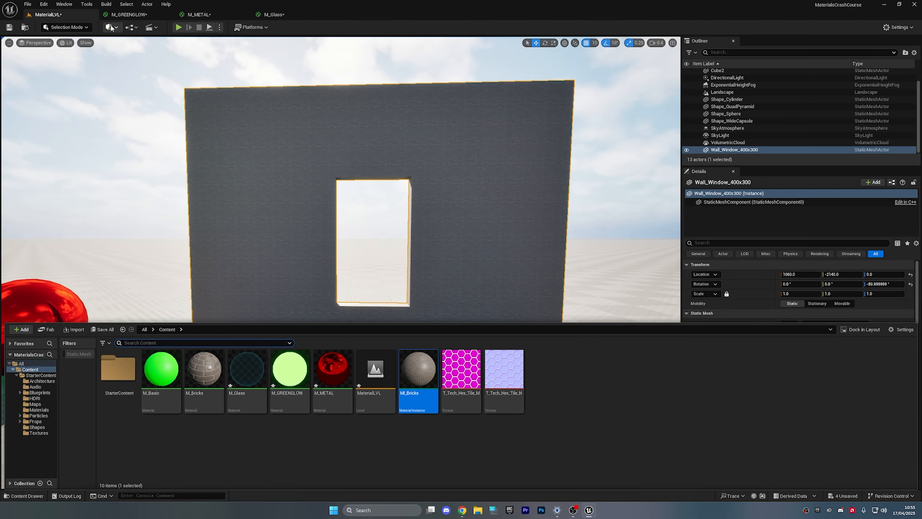
# - Add a cube shape and move it up to the window opening
pyautogui.click(111, 27)
pyautogui.moveTo(134, 112)
pyautogui.click(189, 116)
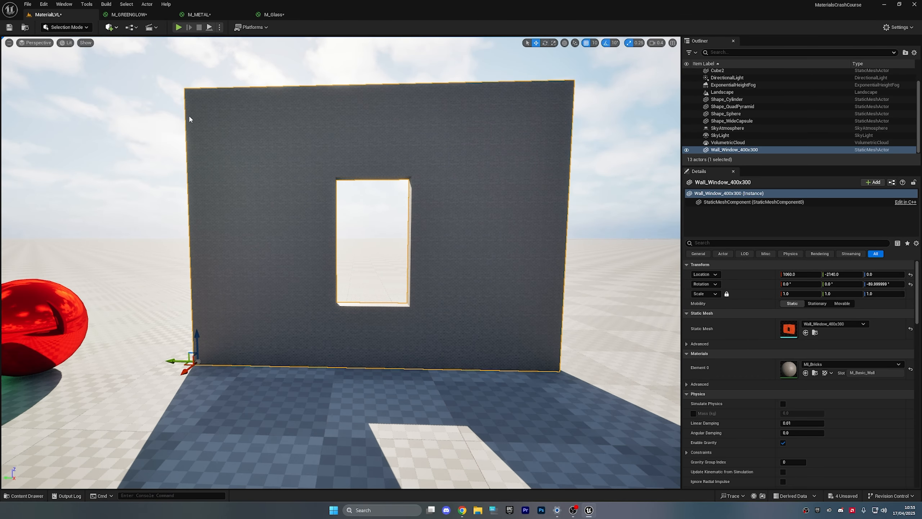
pyautogui.press('d')
pyautogui.moveTo(453, 228); pyautogui.dragTo(453, 228, button='right')
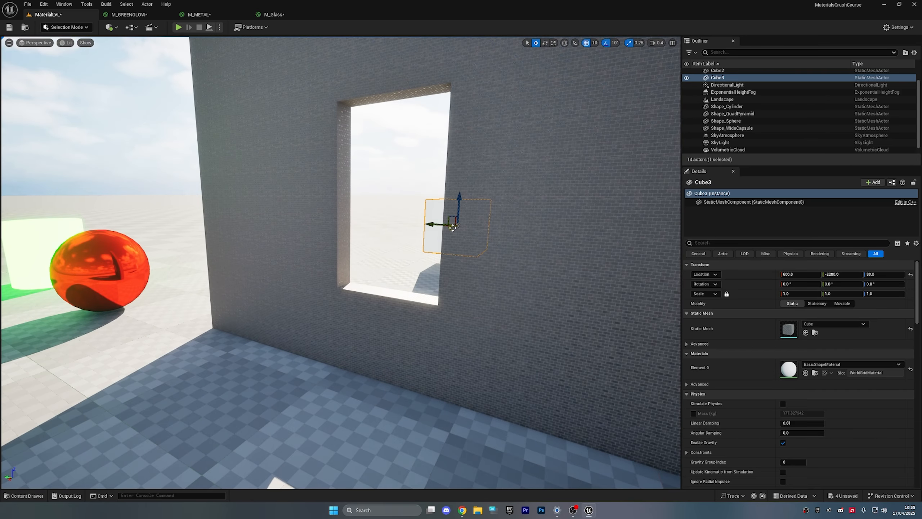
pyautogui.moveTo(453, 227); pyautogui.dragTo(327, 297)
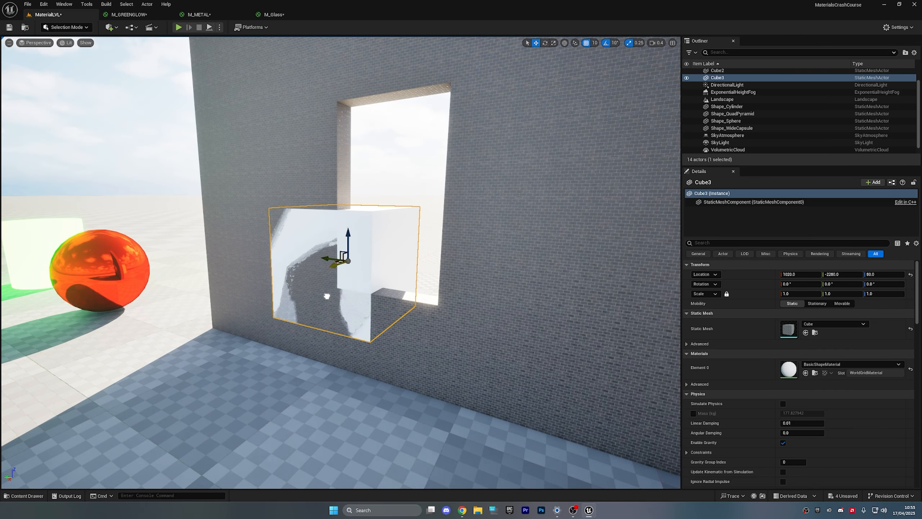
pyautogui.moveTo(327, 260); pyautogui.dragTo(398, 196)
# - Raise the cube into the opening, to Z 140
pyautogui.press('e')
pyautogui.press('r')
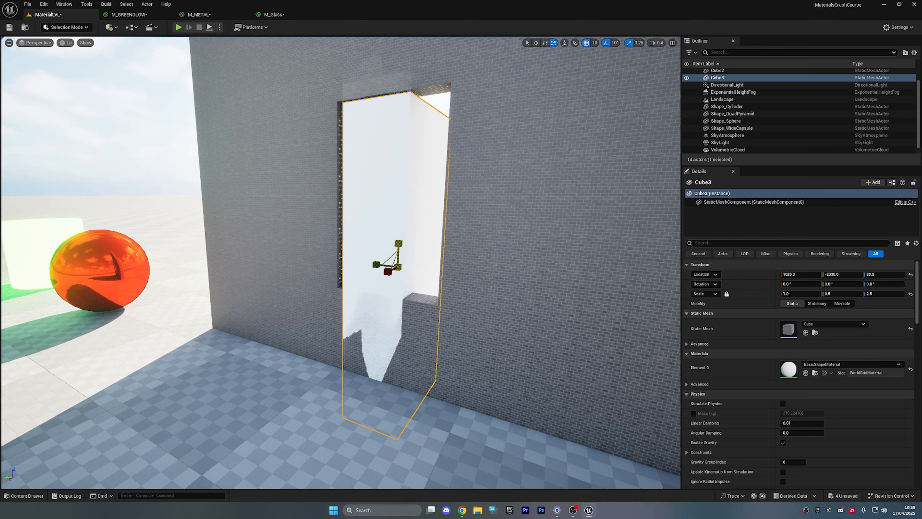
pyautogui.moveTo(399, 243)
pyautogui.mouseDown()
pyautogui.moveTo(399, 196)
pyautogui.moveTo(401, 229)
pyautogui.mouseUp()
pyautogui.press('e')
pyautogui.press('r')
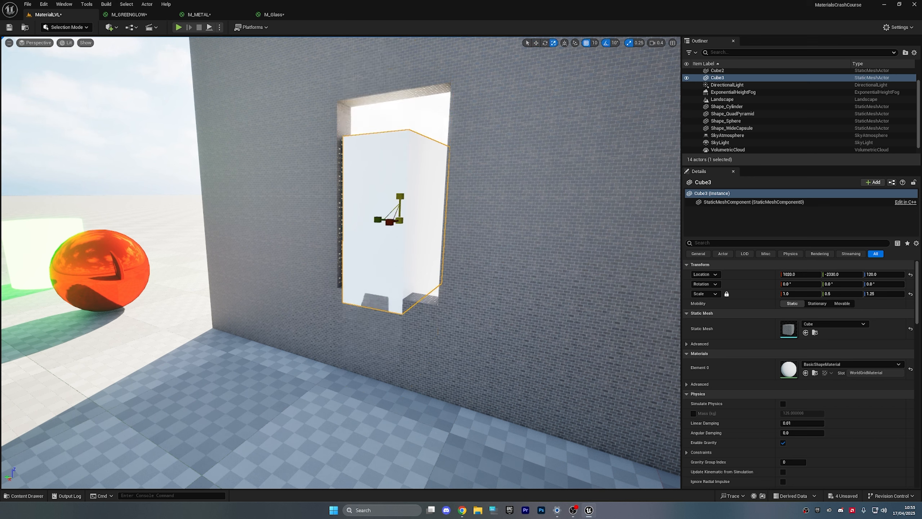
pyautogui.moveTo(403, 192); pyautogui.dragTo(368, 197)
pyautogui.press('r')
# - Scale the pane to Y 1.0 and Z 1.5, then push it back into the wall
pyautogui.press('a')
pyautogui.moveTo(376, 213); pyautogui.dragTo(394, 205, button='right')
pyautogui.press('space')
pyautogui.press('space')
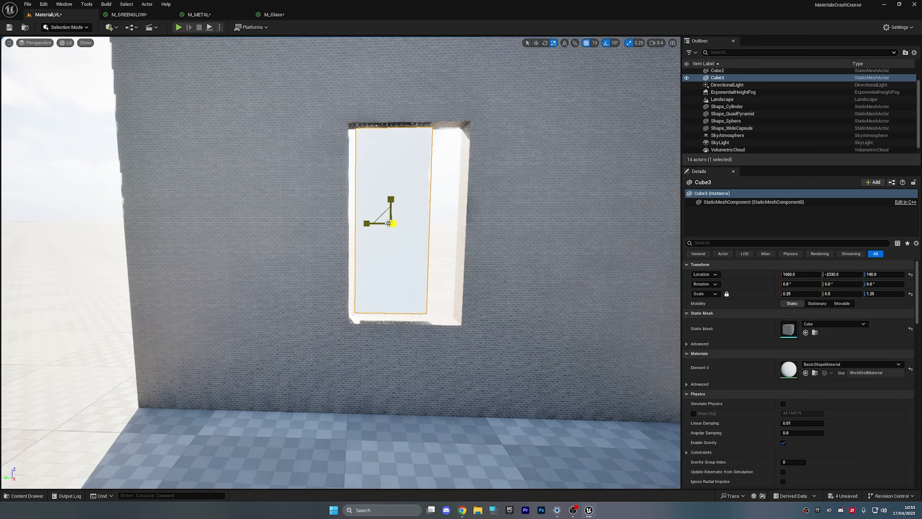
pyautogui.moveTo(371, 224); pyautogui.dragTo(357, 224)
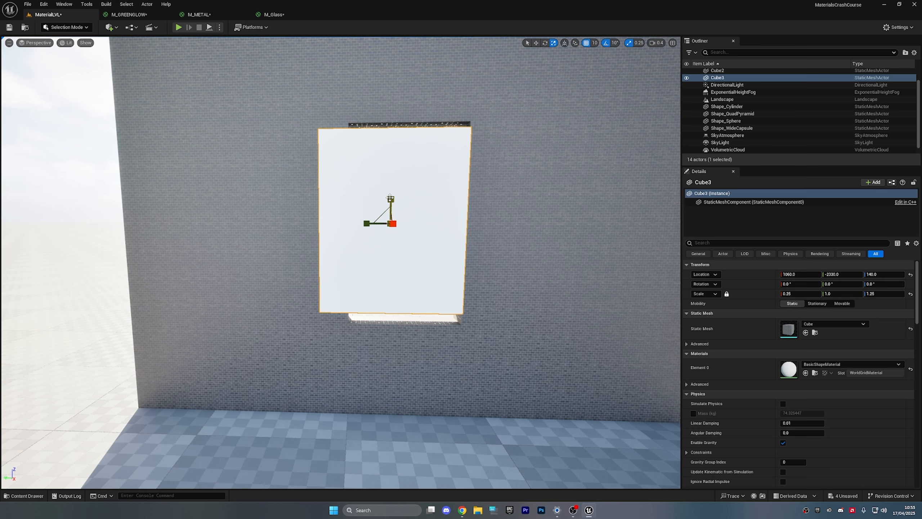
pyautogui.moveTo(390, 198); pyautogui.dragTo(390, 187)
pyautogui.press('space')
pyautogui.press('d')
pyautogui.moveTo(395, 210); pyautogui.dragTo(332, 229, button='right')
pyautogui.moveTo(308, 227); pyautogui.dragTo(313, 226)
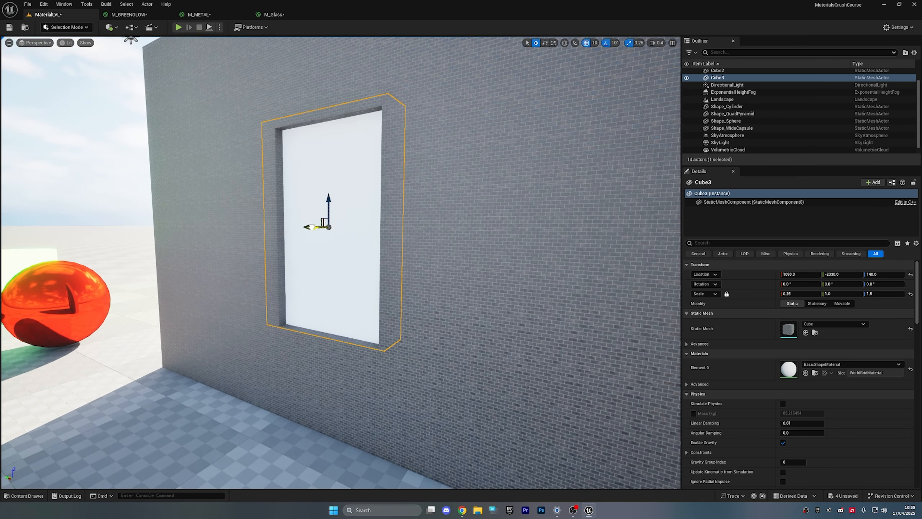
# - Rotate the wall and pane together about 90° and slide them sideways
pyautogui.click(96, 176)
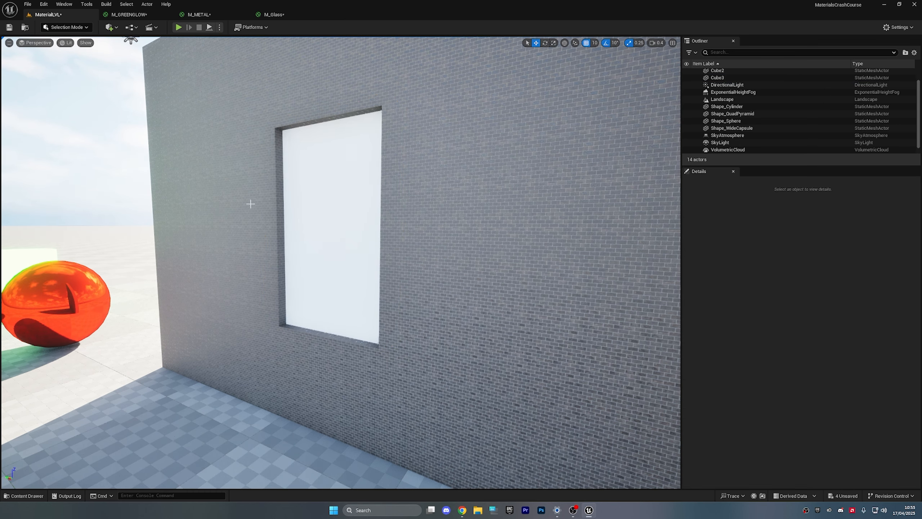
pyautogui.press('a')
pyautogui.moveTo(251, 203); pyautogui.dragTo(318, 205, button='right')
pyautogui.press('s')
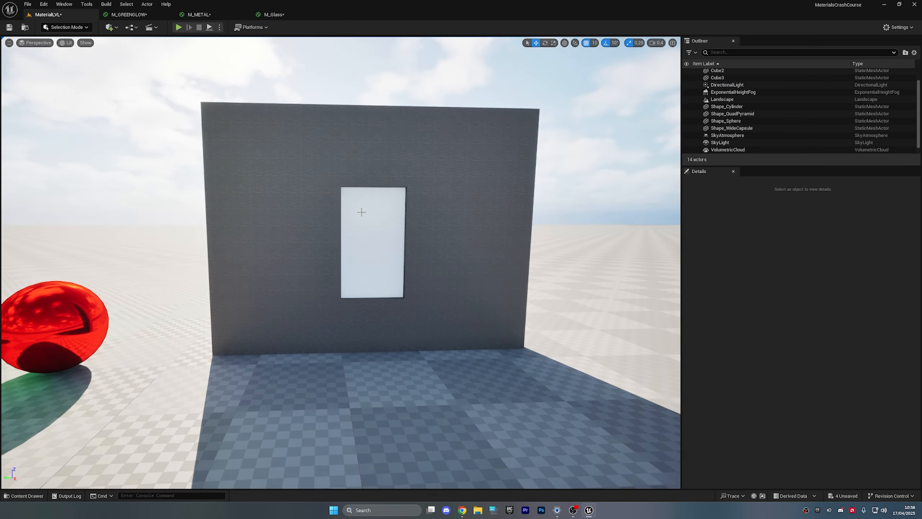
pyautogui.click(363, 211)
pyautogui.keyDown('shift'); pyautogui.click(443, 221); pyautogui.keyUp('shift')
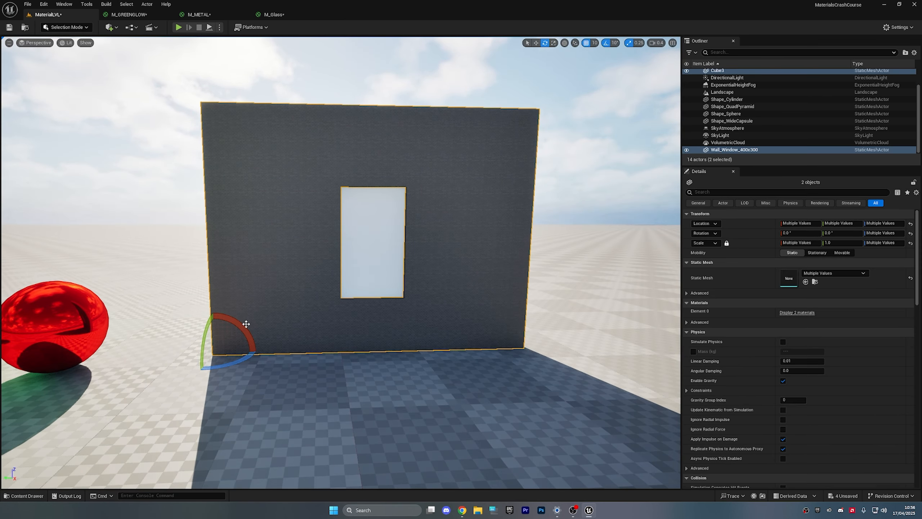
pyautogui.moveTo(246, 323)
pyautogui.mouseDown()
pyautogui.moveTo(250, 338)
pyautogui.moveTo(246, 324)
pyautogui.mouseUp()
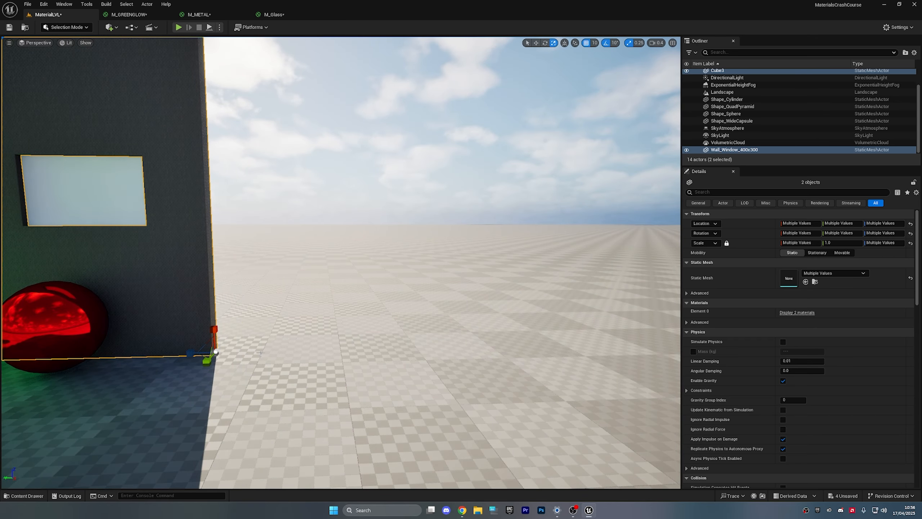
pyautogui.moveTo(194, 352); pyautogui.dragTo(430, 339)
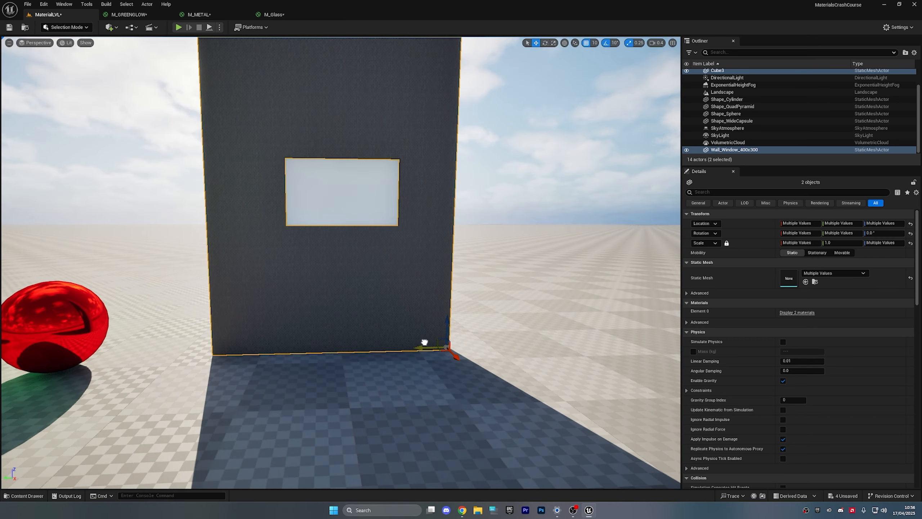
pyautogui.press('Escape')
pyautogui.click(358, 193)
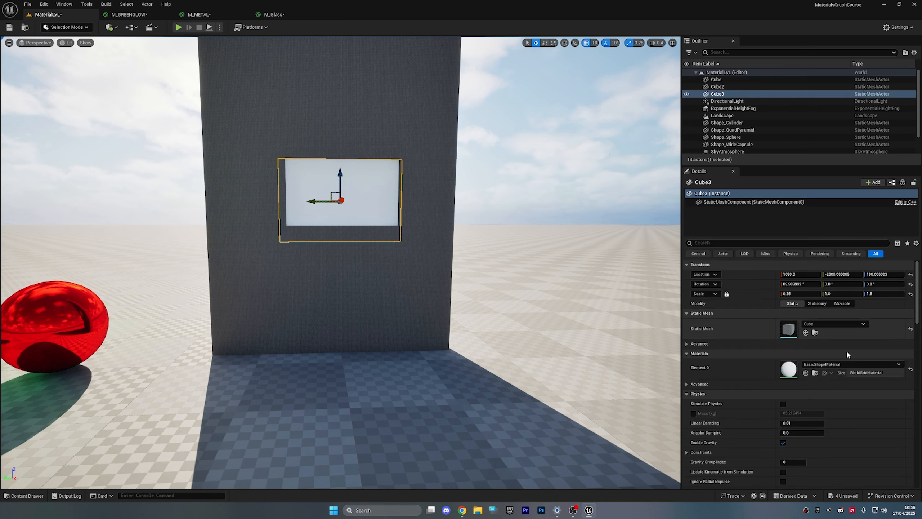
pyautogui.hotkey('ctrl', 'space')
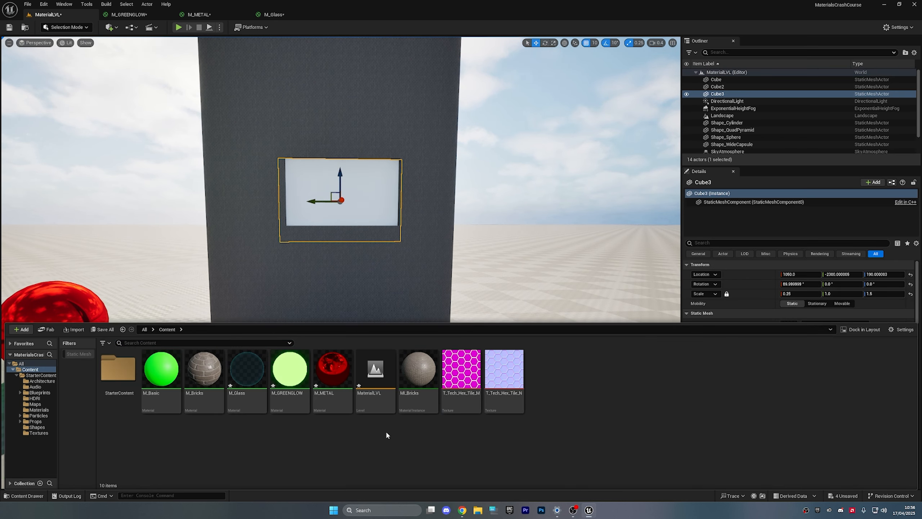
# - Apply M_Glass to the window pane and look through it from the opening
pyautogui.moveTo(259, 385); pyautogui.dragTo(363, 215)
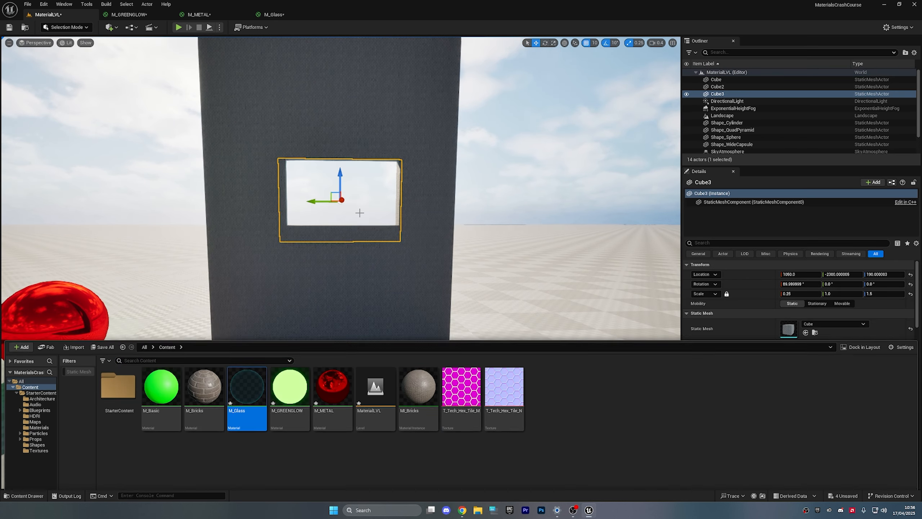
pyautogui.click(561, 166)
pyautogui.press('w')
pyautogui.moveTo(555, 174); pyautogui.dragTo(554, 94, button='right')
pyautogui.press('s')
pyautogui.press('w')
pyautogui.press('w')
pyautogui.moveTo(437, 270); pyautogui.dragTo(436, 270, button='right')
# - Make M_Glass Two Sided and apply the change
pyautogui.click(436, 270)
pyautogui.hotkey('ctrl', 'space')
pyautogui.doubleClick(253, 381)
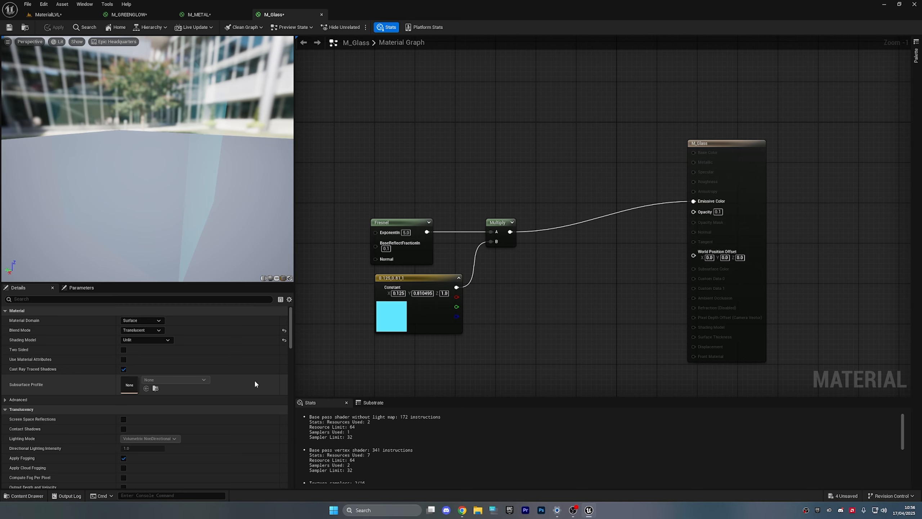
pyautogui.scroll(-2, 232, 398)
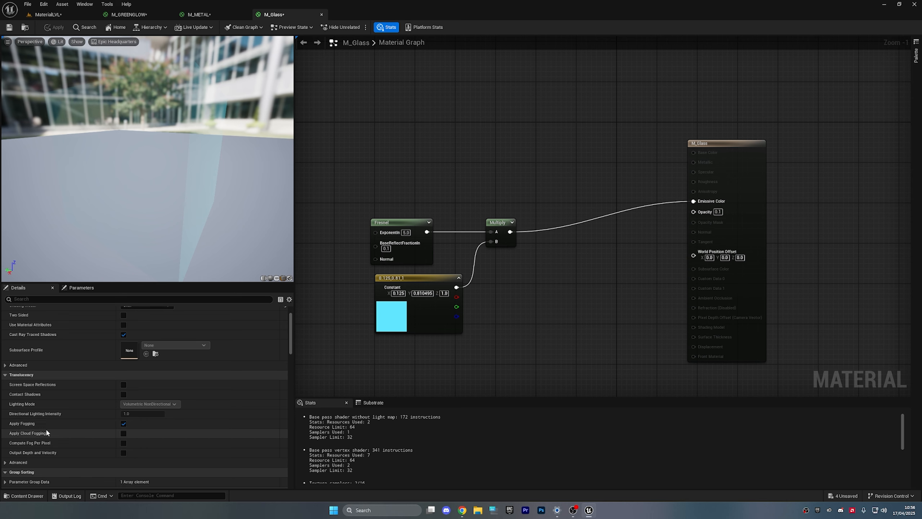
pyautogui.moveTo(39, 434)
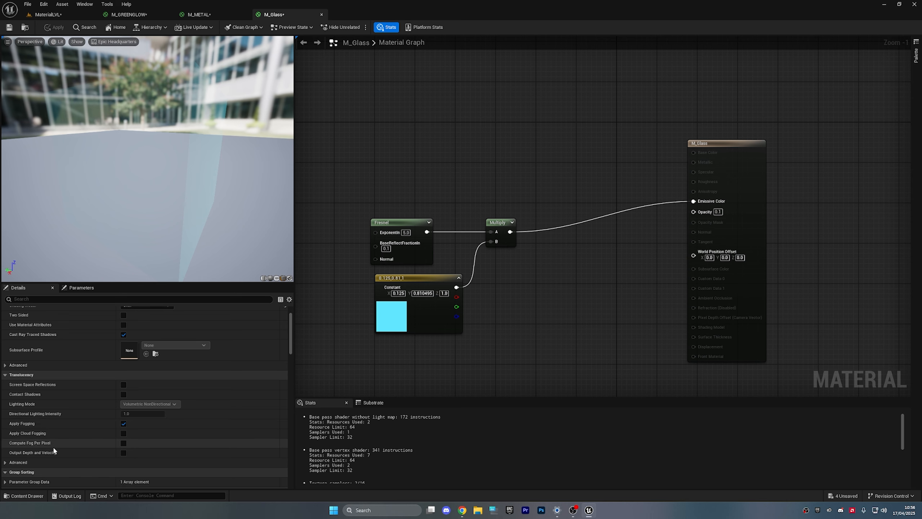
pyautogui.scroll(2, 68, 429)
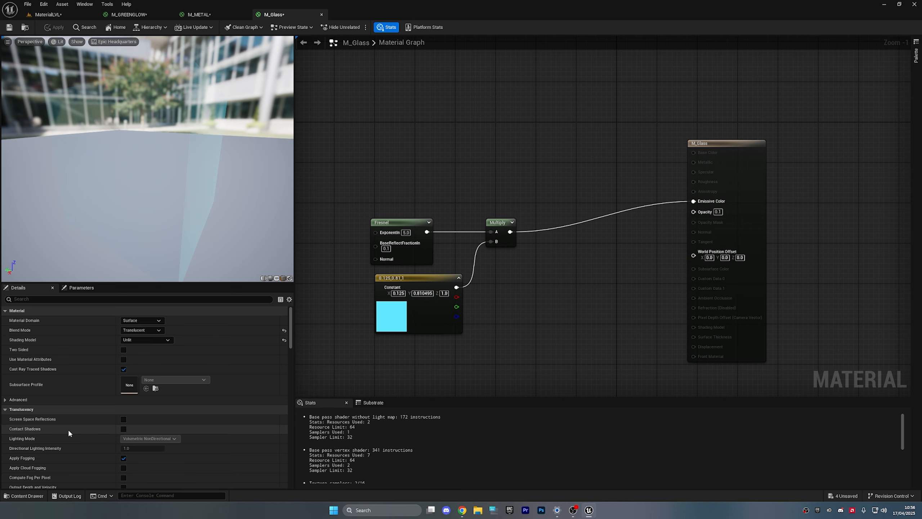
pyautogui.click(124, 349)
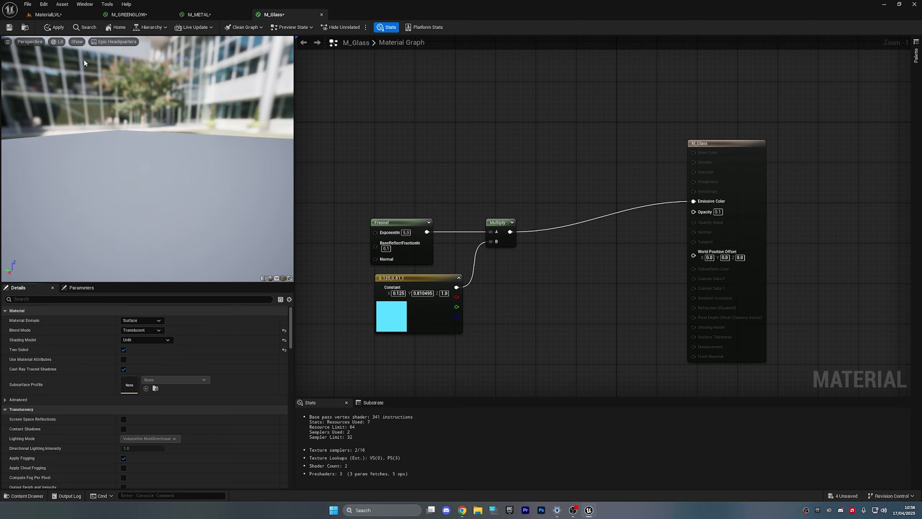
pyautogui.click(55, 27)
# - Return to the level and fly around the window wall to the glass pane
pyautogui.click(60, 15)
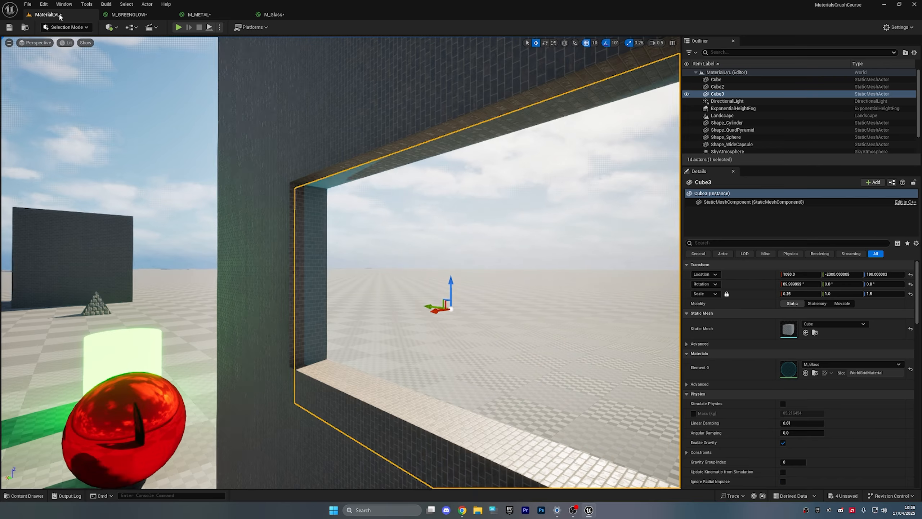
pyautogui.press('d')
pyautogui.moveTo(327, 218); pyautogui.dragTo(225, 218, button='right')
pyautogui.click(458, 153)
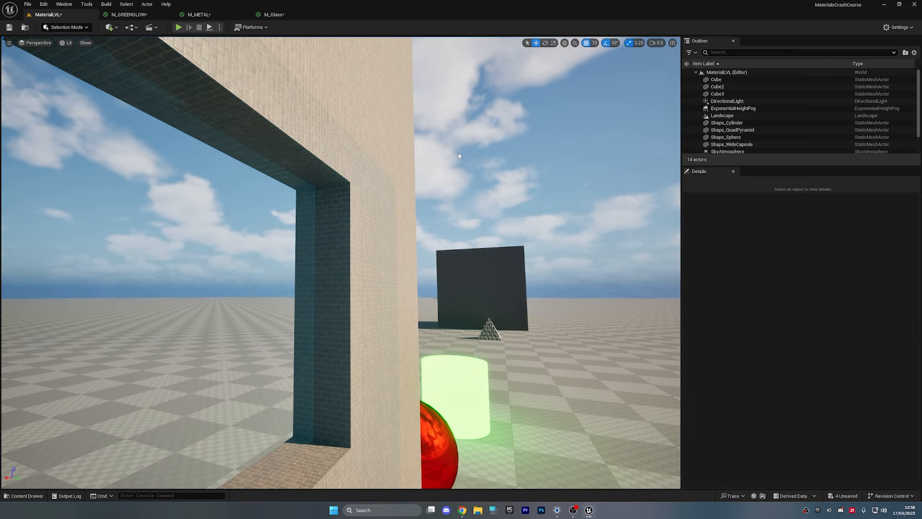
pyautogui.press('d')
pyautogui.moveTo(416, 186)
pyautogui.mouseDown(button='right')
pyautogui.moveTo(476, 193)
pyautogui.moveTo(413, 198)
pyautogui.mouseUp(button='right')
pyautogui.press('a')
pyautogui.press('d')
pyautogui.press('a')
pyautogui.press('d')
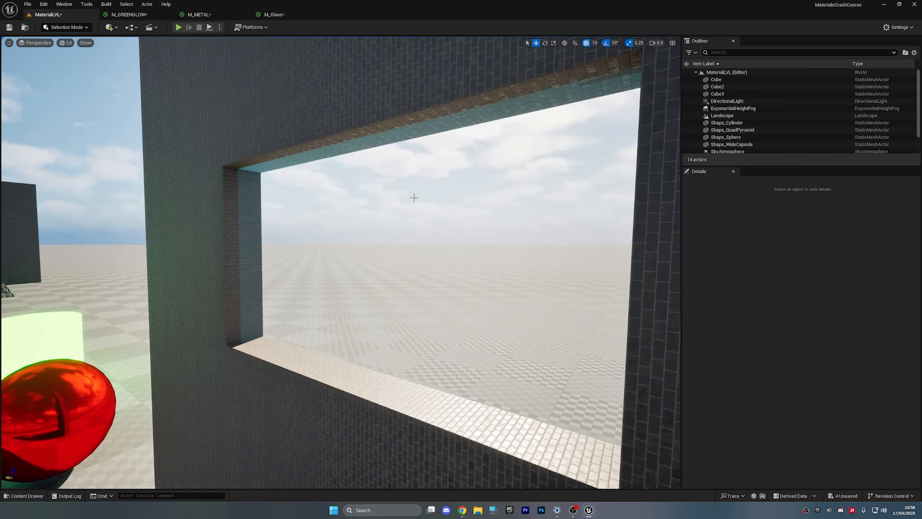
# - Lower the glass pane 10 units to Z 180 within the window opening
pyautogui.click(414, 198)
pyautogui.moveTo(370, 266); pyautogui.dragTo(369, 280)
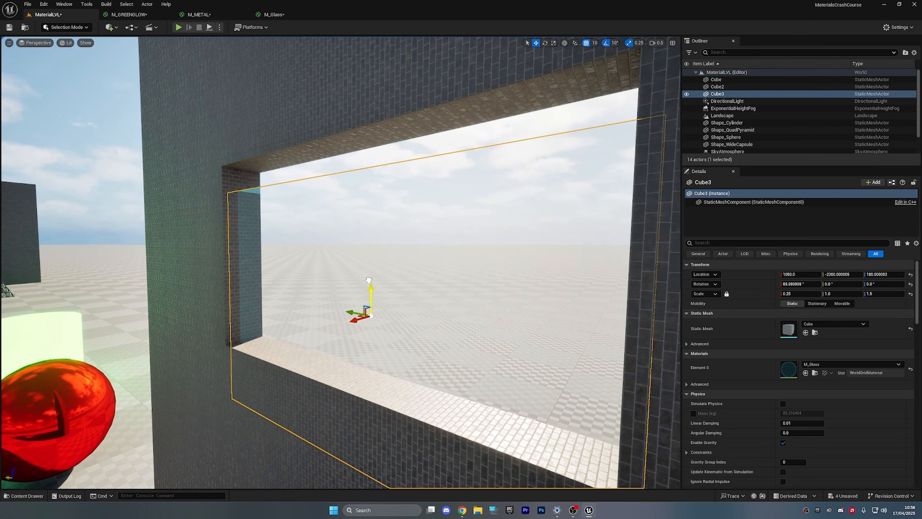
pyautogui.moveTo(369, 301); pyautogui.dragTo(369, 294, button='right')
pyautogui.press('w')
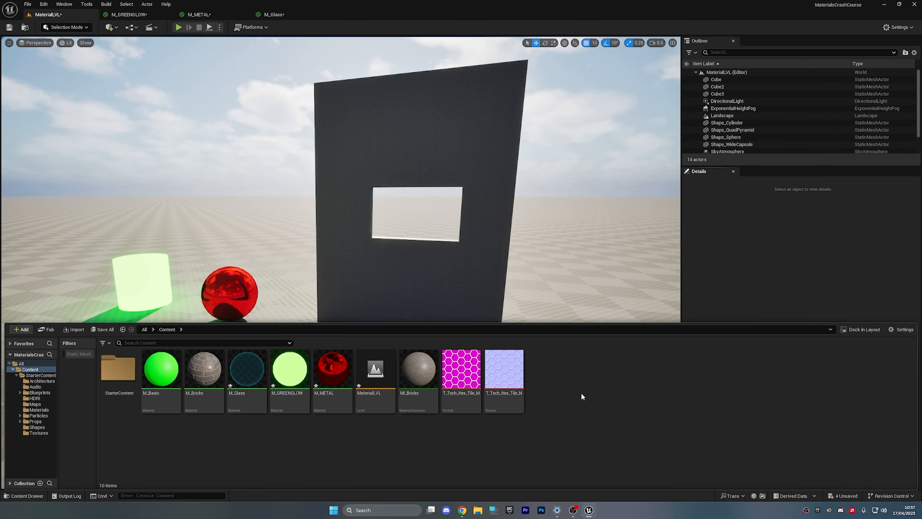
# - Create a Material named M_Hologram in the Content folder and open its graph
pyautogui.rightClick(582, 395)
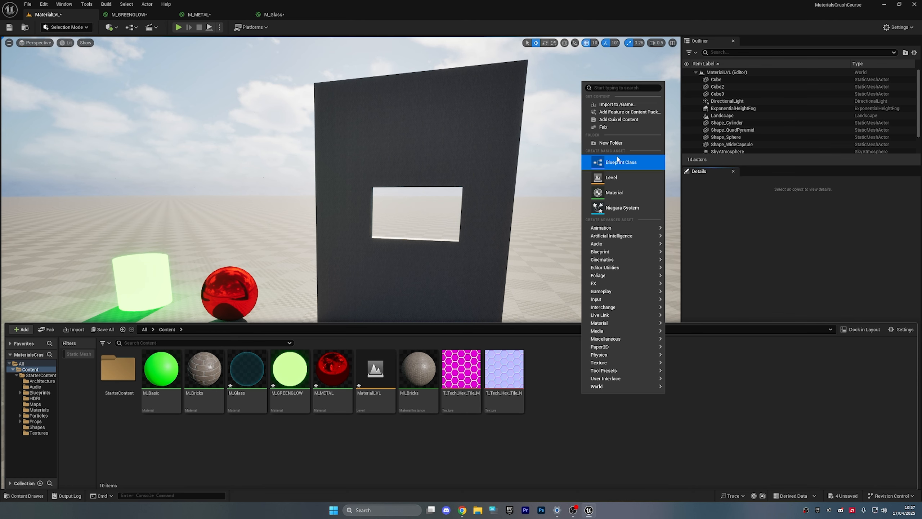
pyautogui.click(613, 191)
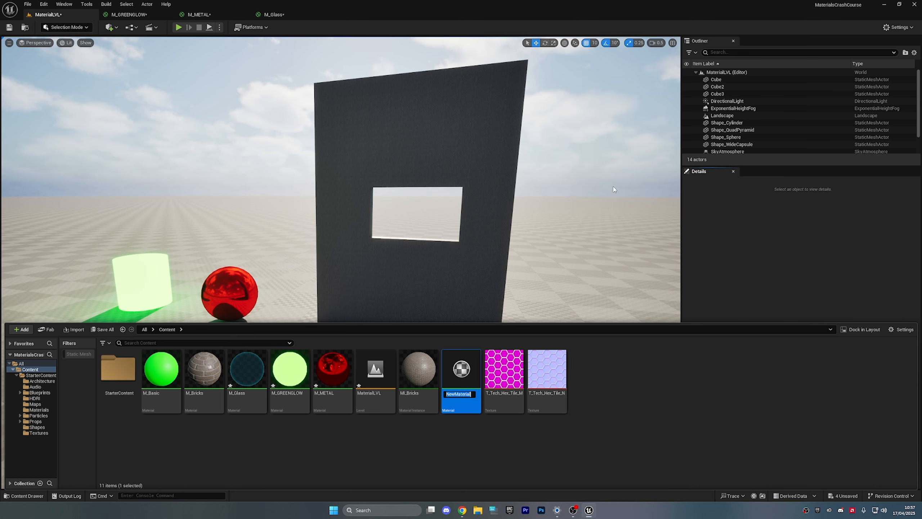
pyautogui.write('M_Hologram')
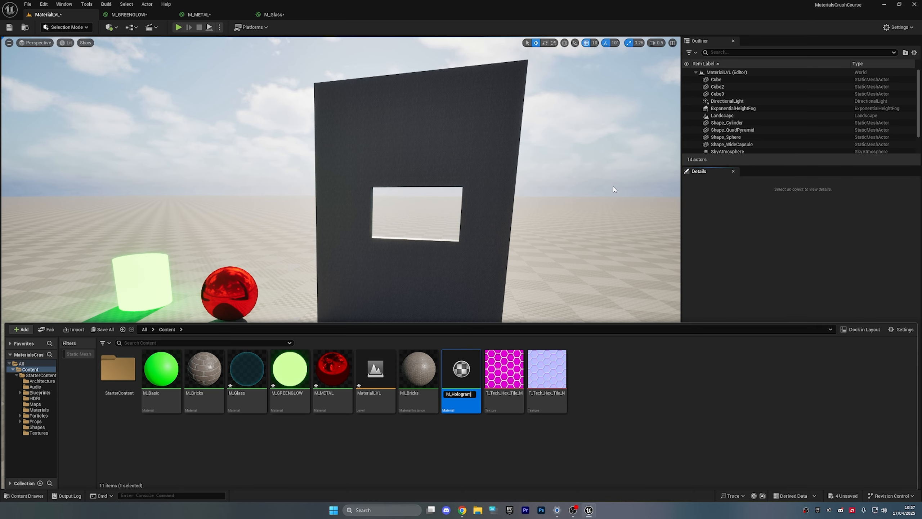
pyautogui.press('Return')
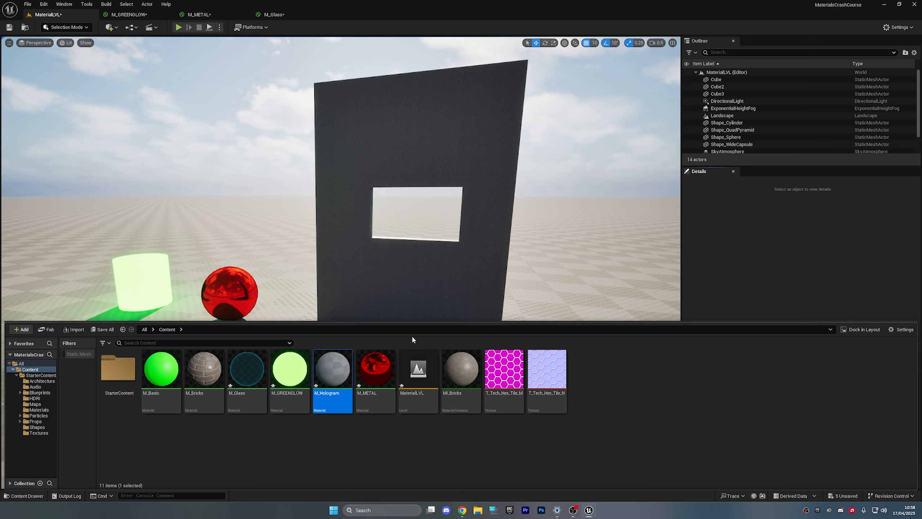
pyautogui.doubleClick(340, 371)
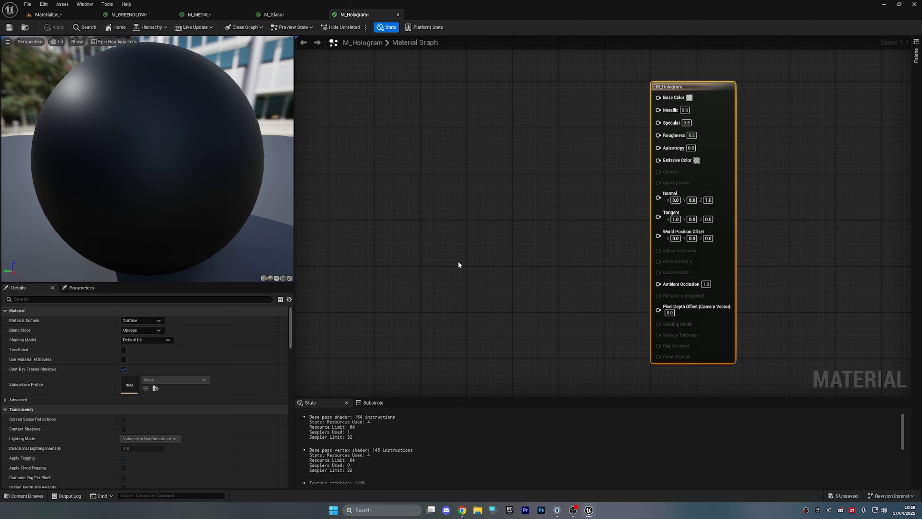
# - Add a Fresnel node to the M_Hologram graph and wire it into Base Color
pyautogui.rightClick(456, 151)
pyautogui.write('g')
pyautogui.press('BackSpace')
pyautogui.write('fresnel')
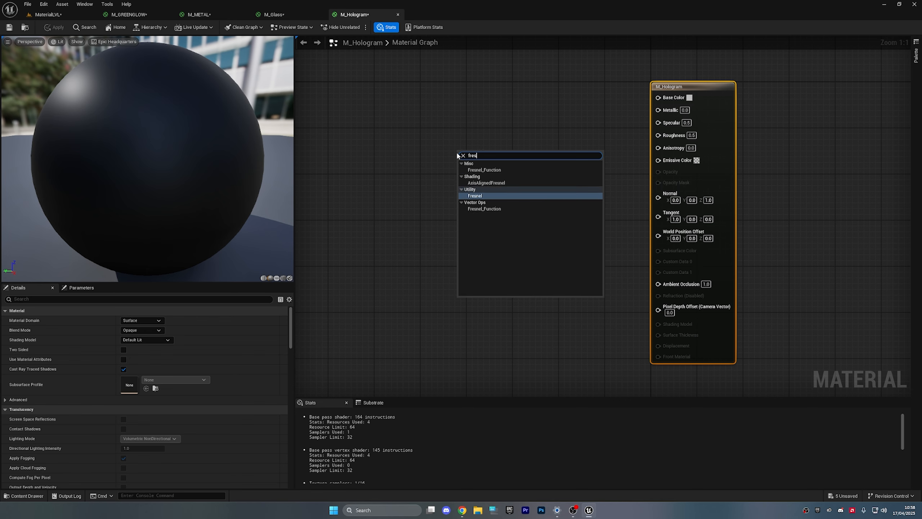
pyautogui.press('Return')
pyautogui.click(554, 166)
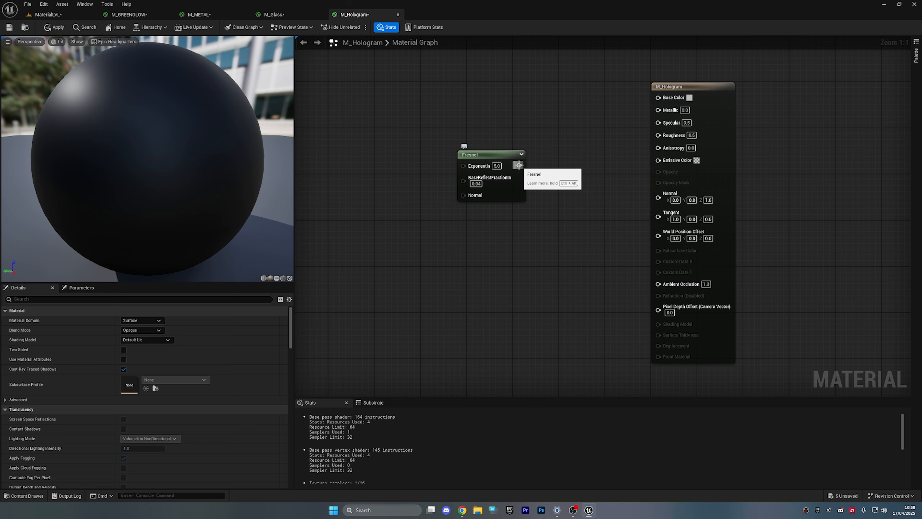
pyautogui.moveTo(518, 166); pyautogui.dragTo(657, 97)
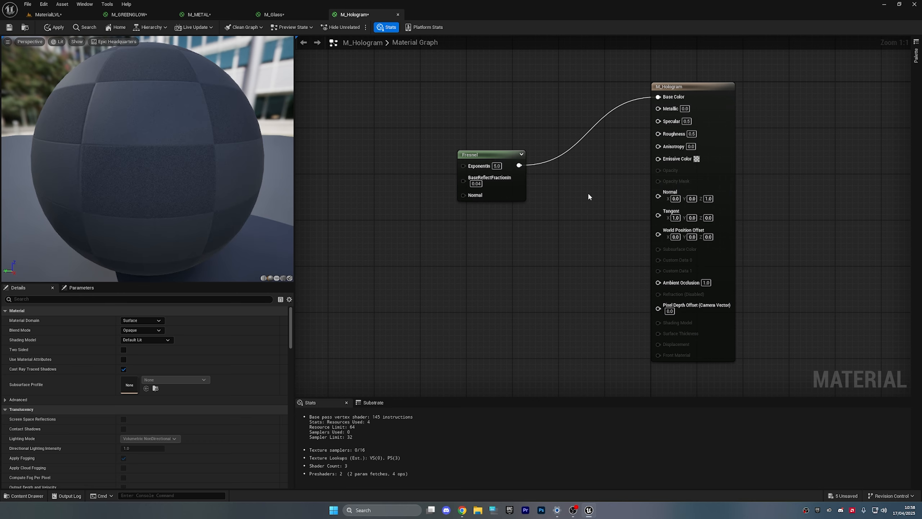
# - Preview the Fresnel material on plane, cube and cylinder meshes, then return to the sphere
pyautogui.moveTo(234, 143); pyautogui.dragTo(182, 145)
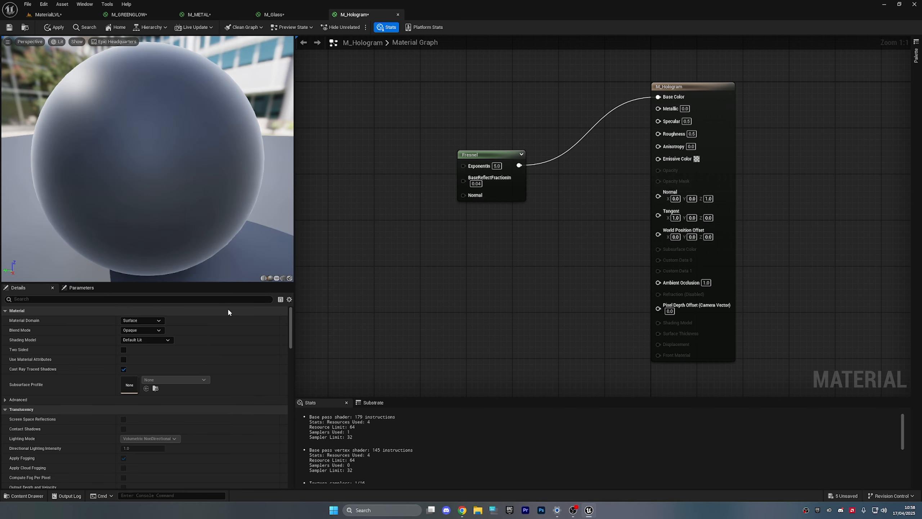
pyautogui.click(283, 277)
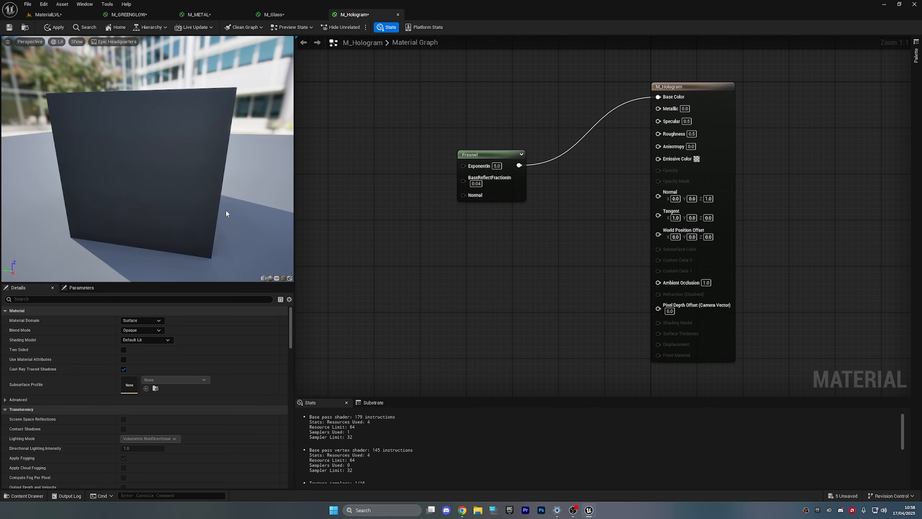
pyautogui.moveTo(225, 209)
pyautogui.mouseDown()
pyautogui.moveTo(211, 261)
pyautogui.moveTo(225, 209)
pyautogui.mouseUp()
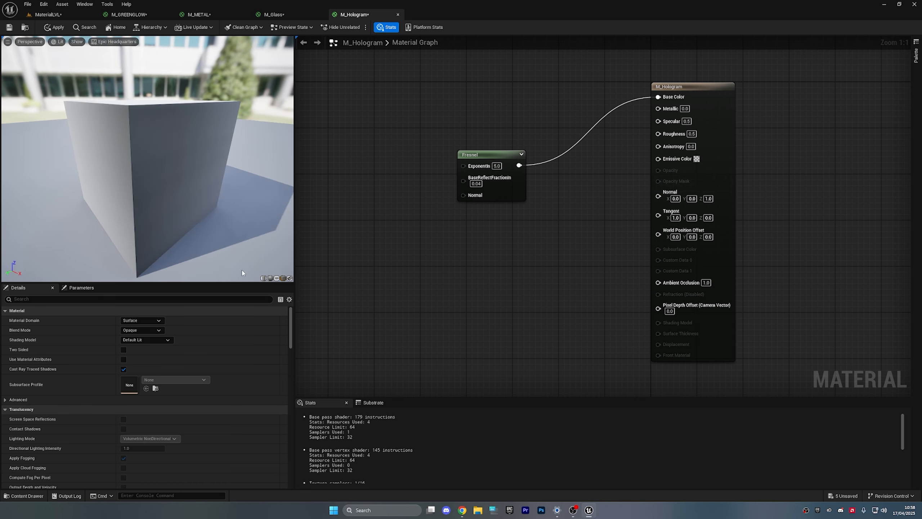
pyautogui.click(264, 278)
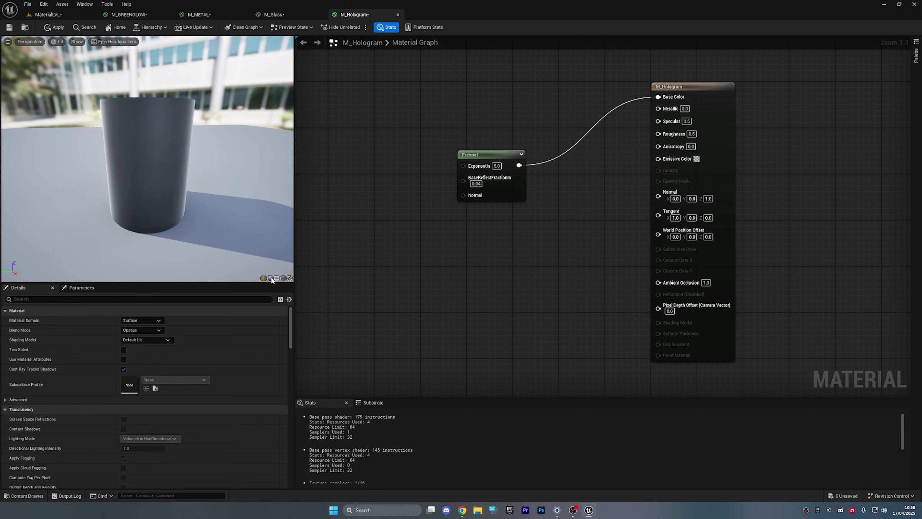
pyautogui.click(270, 278)
# - Add a Panner node below Fresnel and move the Fresnel node up and right
pyautogui.moveTo(488, 239); pyautogui.dragTo(431, 256, button='right')
pyautogui.write('pann')
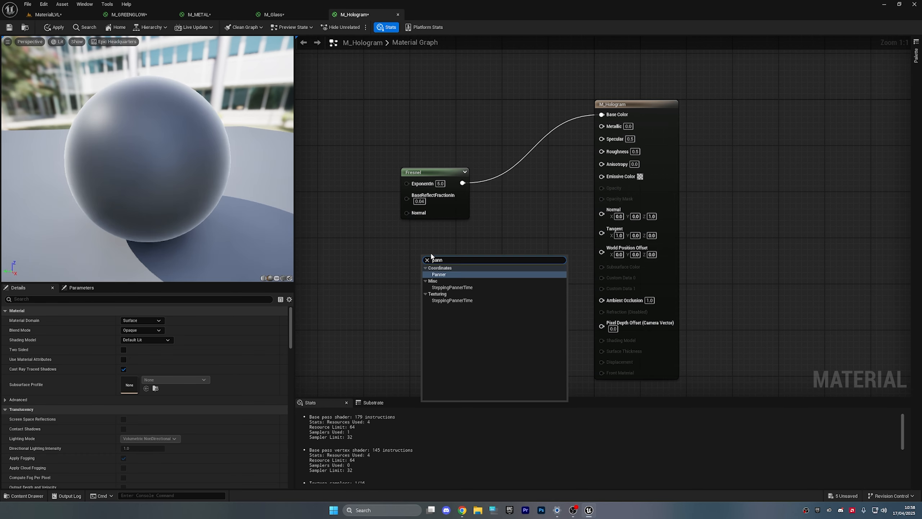
pyautogui.press('Return')
pyautogui.click(546, 274)
pyautogui.click(469, 260)
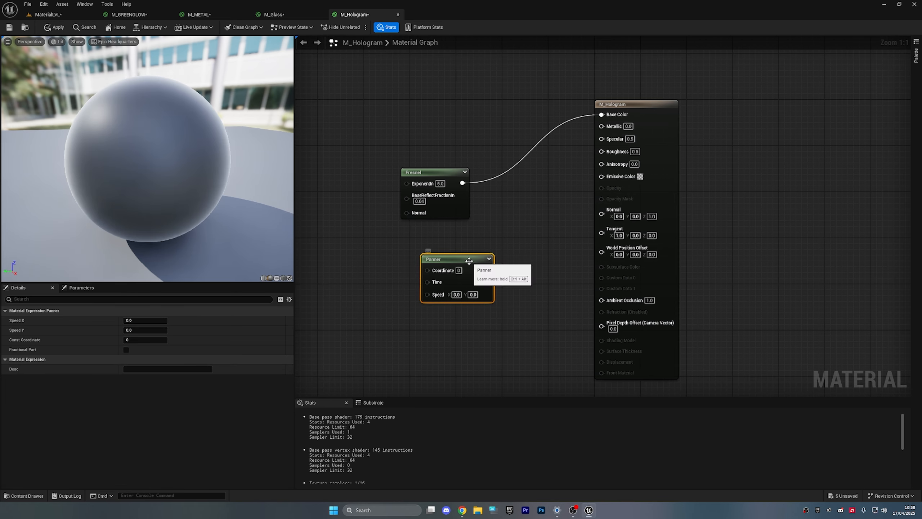
pyautogui.click(450, 344)
pyautogui.moveTo(450, 344); pyautogui.dragTo(482, 345, button='right')
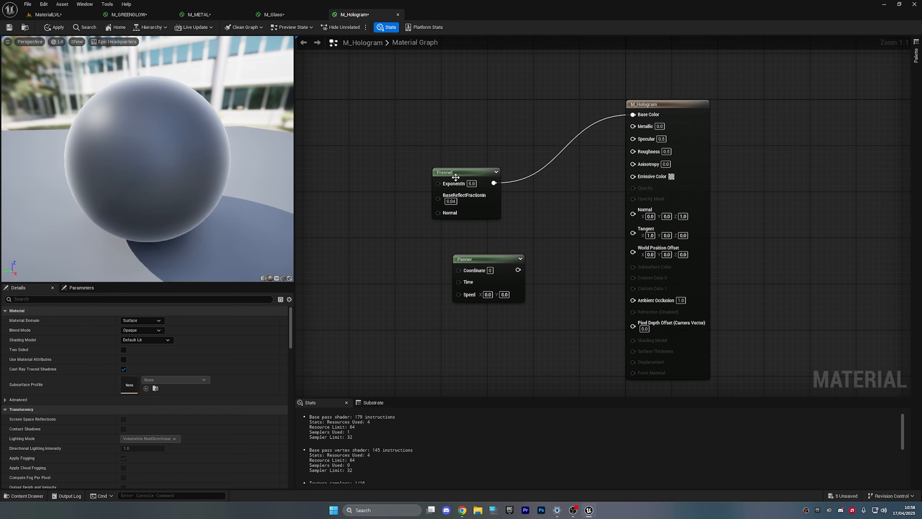
pyautogui.moveTo(454, 176); pyautogui.dragTo(475, 120)
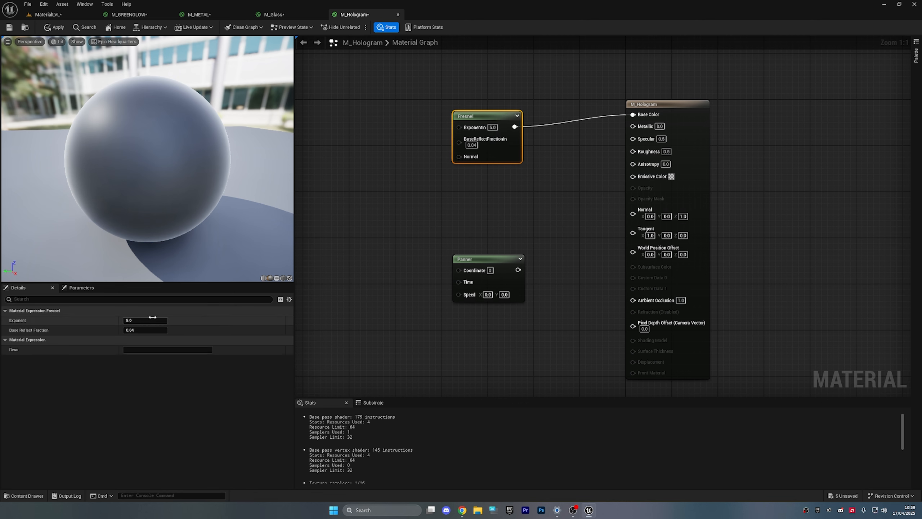
# - Set M_Hologram's Blend Mode to Translucent, leaving Shading Model on Default Lit
pyautogui.click(706, 107)
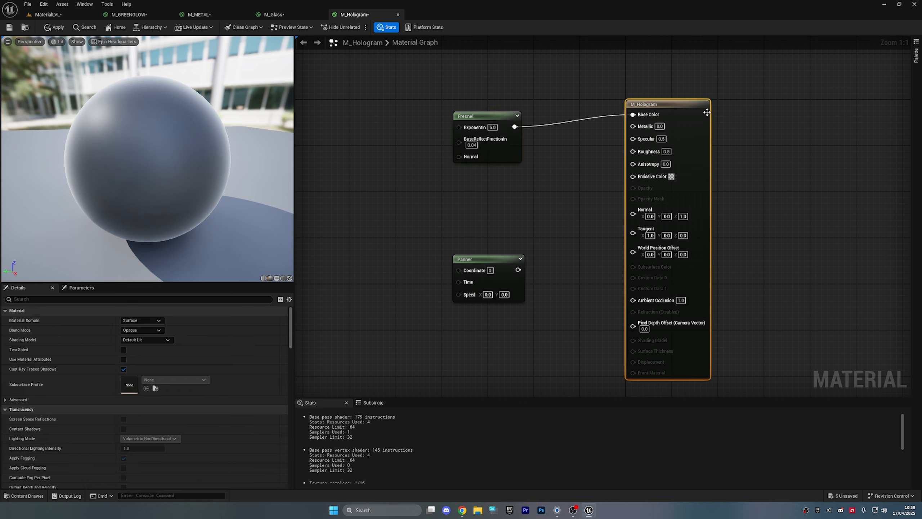
pyautogui.click(149, 330)
pyautogui.click(152, 347)
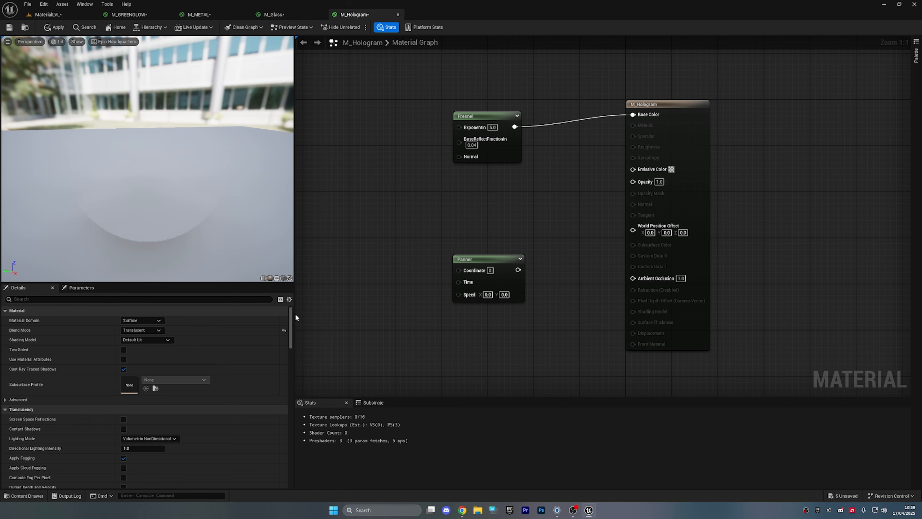
pyautogui.click(143, 341)
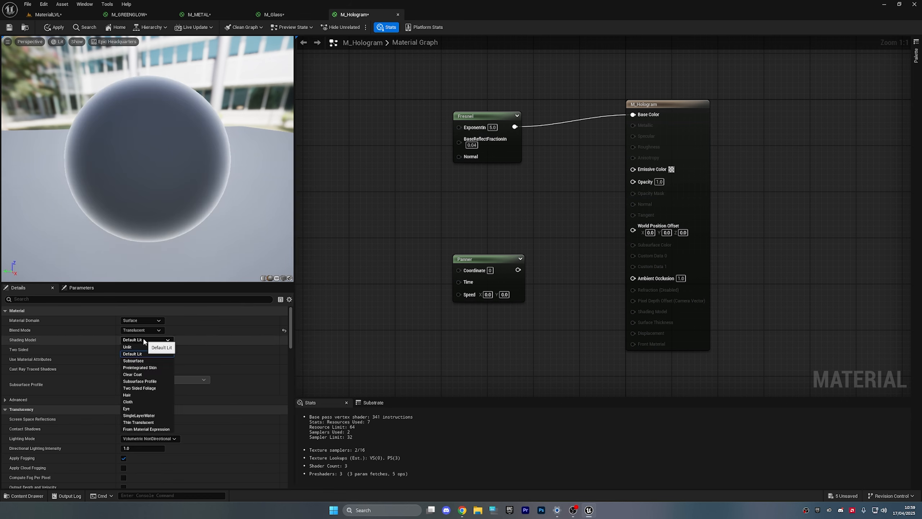
pyautogui.click(141, 344)
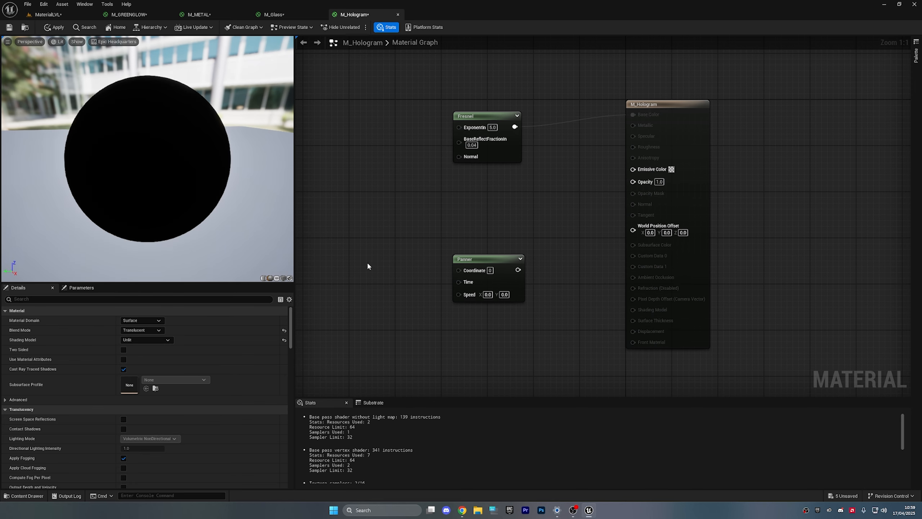
pyautogui.click(157, 340)
pyautogui.click(142, 353)
# - Rewire Fresnel from Base Color to Emissive Color and set Shading Model to Unlit
pyautogui.moveTo(381, 212); pyautogui.dragTo(375, 254, button='right')
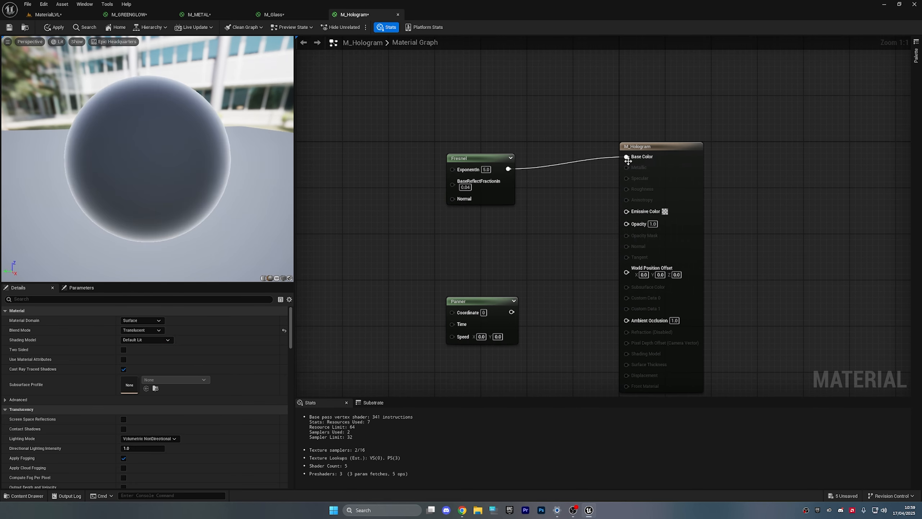
pyautogui.keyDown('ctrl'); pyautogui.moveTo(627, 157); pyautogui.dragTo(626, 212); pyautogui.keyUp('ctrl')
pyautogui.click(149, 340)
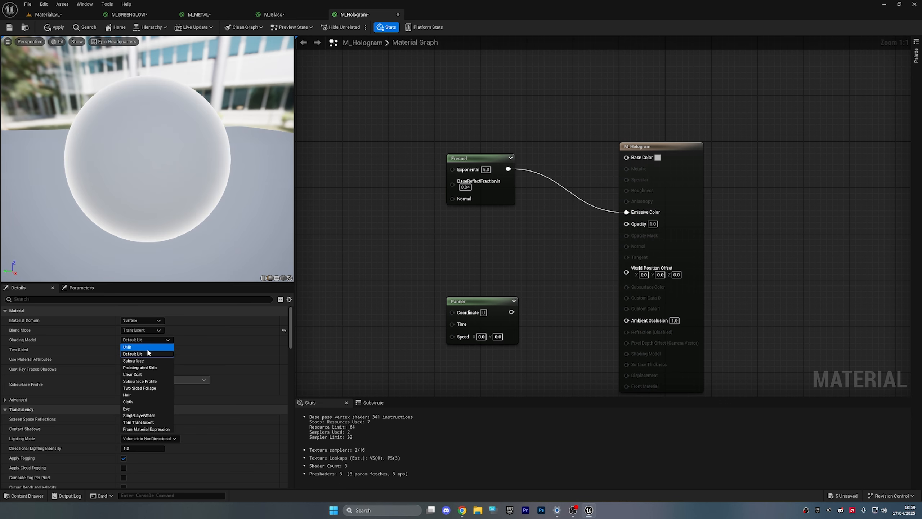
pyautogui.click(147, 347)
# - Straighten the Fresnel wire and move the Panner node up under Fresnel
pyautogui.moveTo(458, 163); pyautogui.dragTo(459, 203)
pyautogui.click(410, 197)
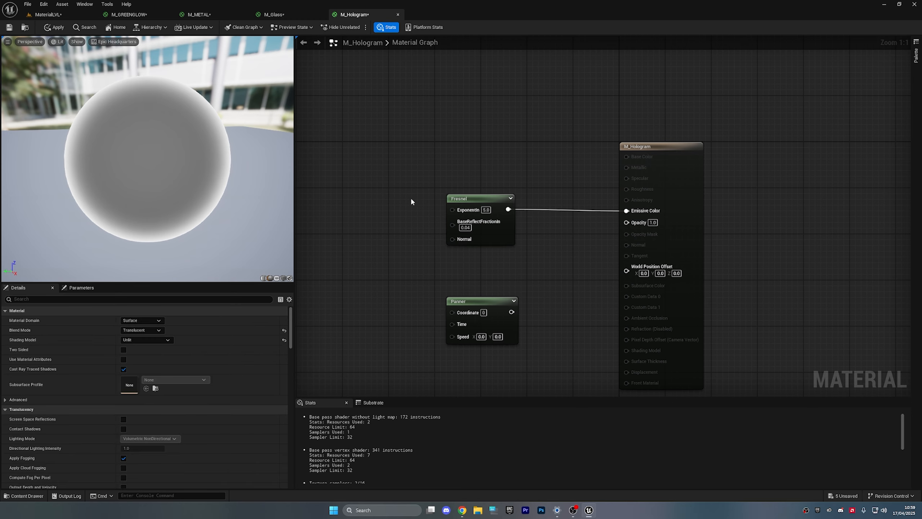
pyautogui.moveTo(473, 266); pyautogui.dragTo(409, 258, button='right')
pyautogui.moveTo(405, 299); pyautogui.dragTo(405, 265)
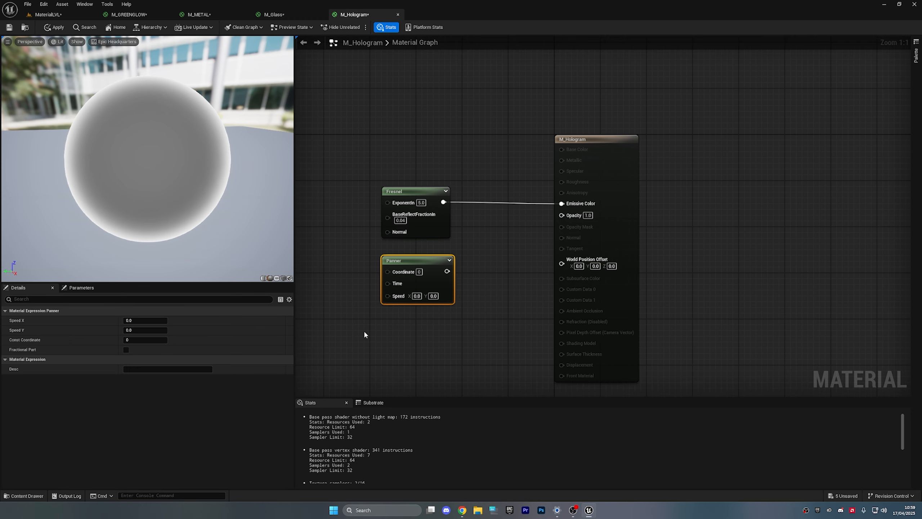
pyautogui.click(451, 327)
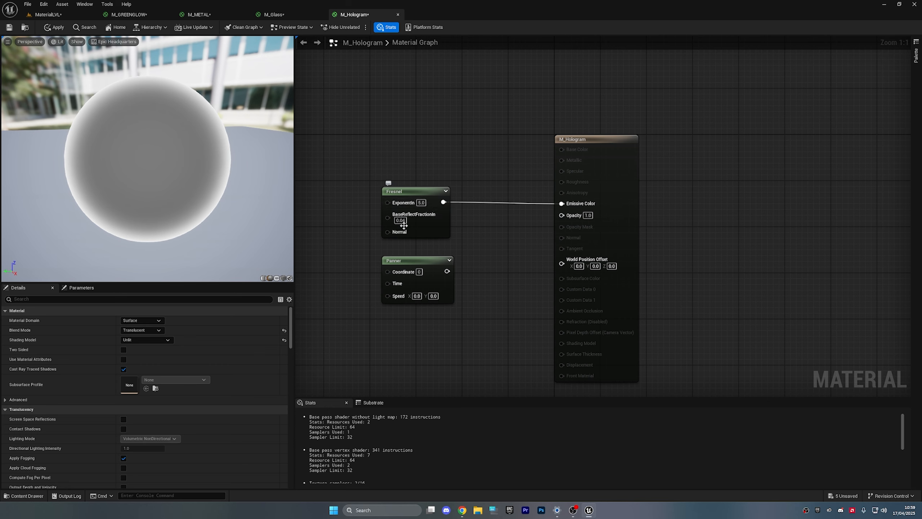
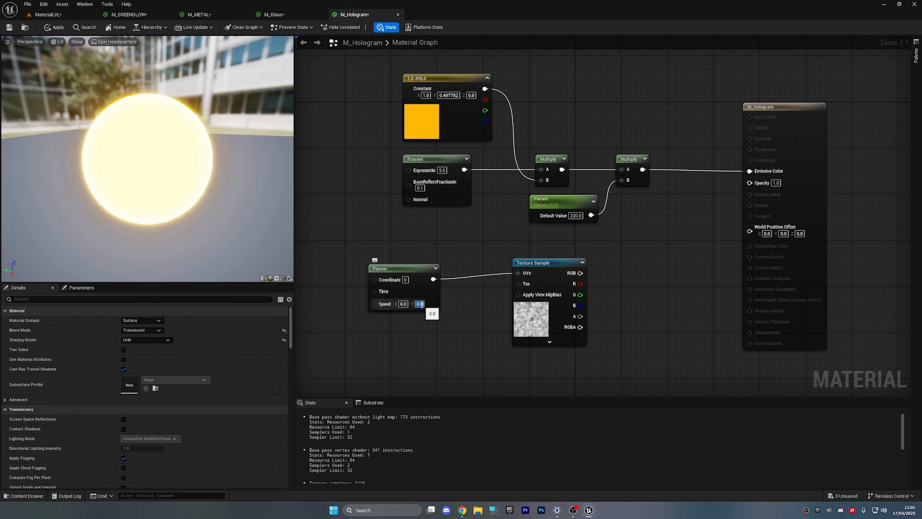
# - Set the Panner's Speed Y to -0.5 so the hologram texture pans vertically
pyautogui.write('-0.5')
pyautogui.press('Return')
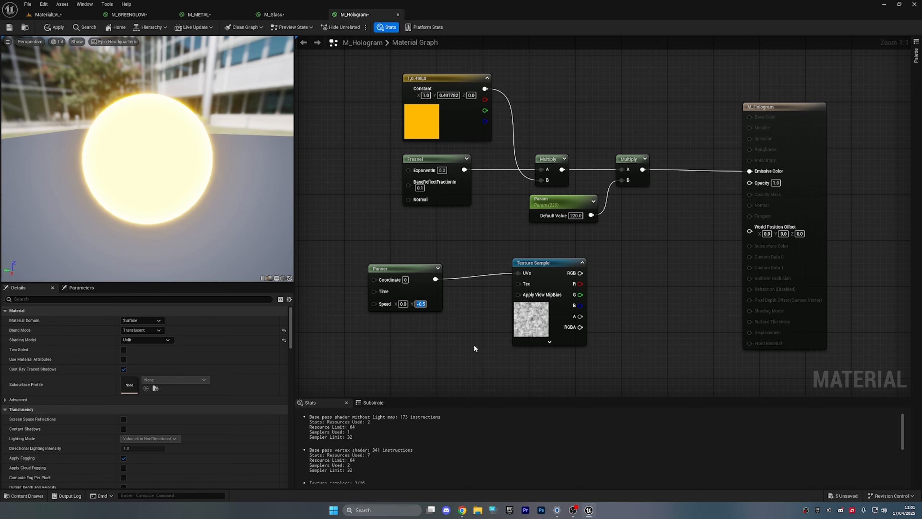
pyautogui.click(462, 348)
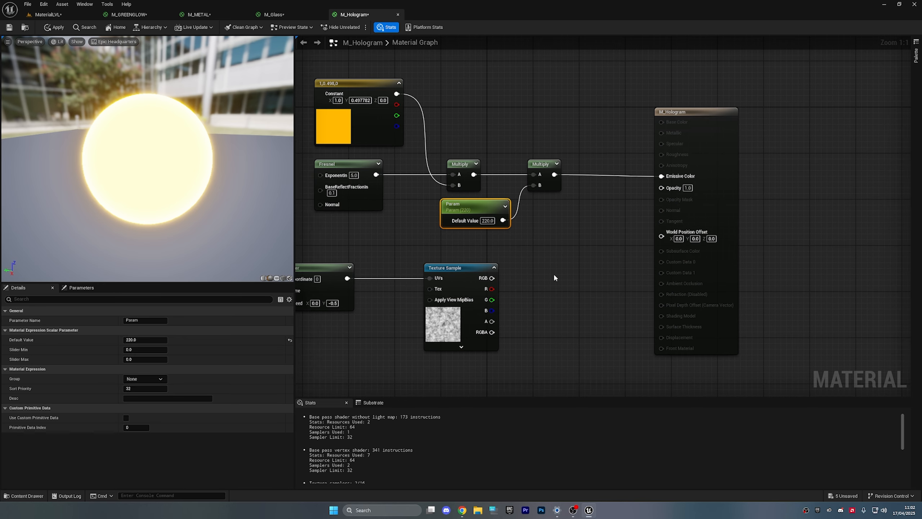
# - Duplicate the Param node and place the copy below the Texture Sample
pyautogui.hotkey('ctrl', 'c')
pyautogui.hotkey('ctrl', 'v')
pyautogui.moveTo(563, 277); pyautogui.dragTo(442, 373)
pyautogui.moveTo(550, 354); pyautogui.dragTo(523, 302, button='right')
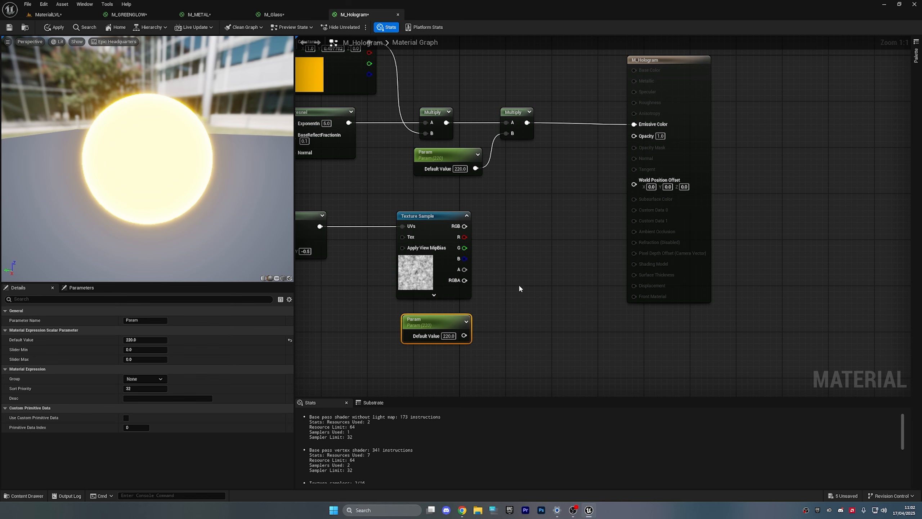
# - Multiply the Texture Sample RGB by the copied Param, giving it a default of 1
pyautogui.click(521, 262)
pyautogui.moveTo(527, 276); pyautogui.dragTo(464, 225)
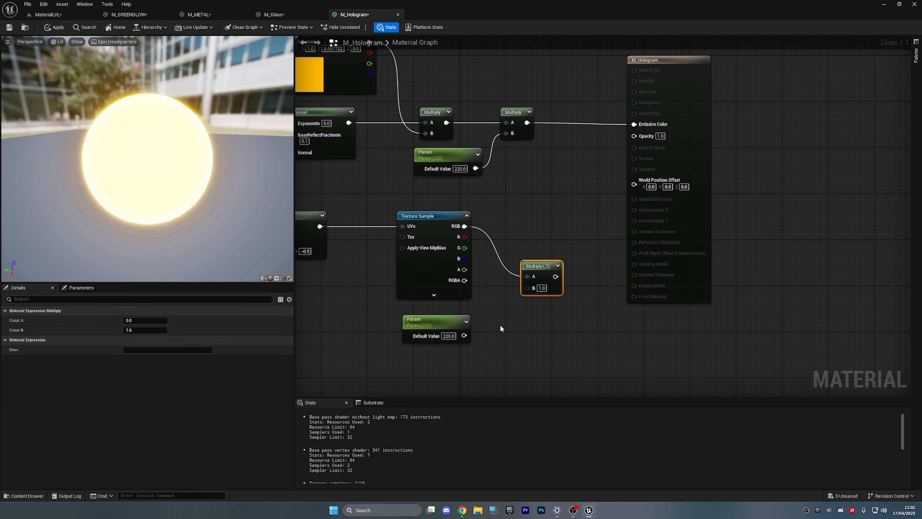
pyautogui.moveTo(464, 336); pyautogui.dragTo(512, 220)
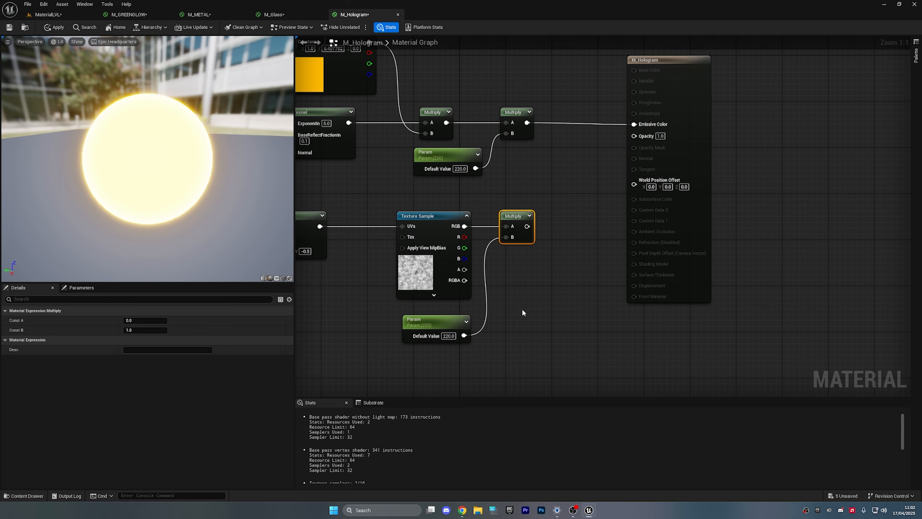
pyautogui.click(448, 336)
pyautogui.write('1')
pyautogui.click(537, 334)
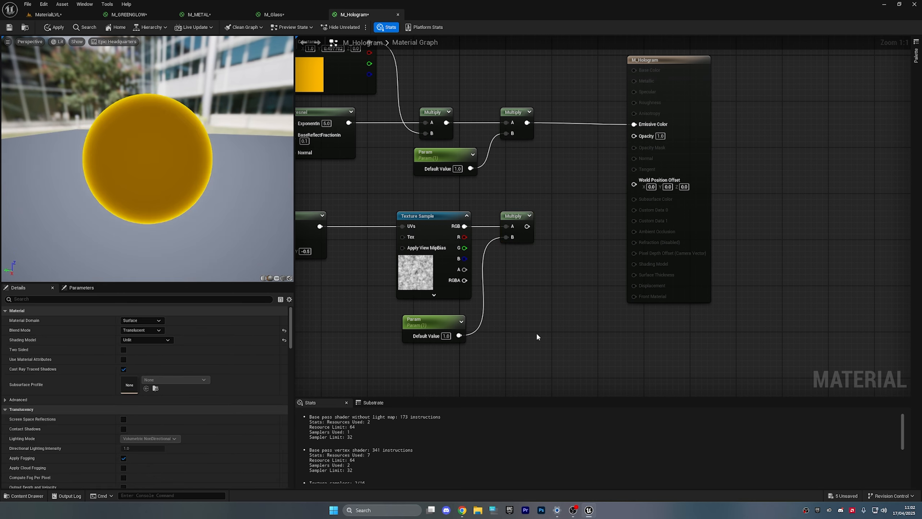
# - Connect the Multiply output to Opacity, apply M_Hologram, and bring up the Content Drawer
pyautogui.moveTo(528, 318); pyautogui.dragTo(502, 321, button='right')
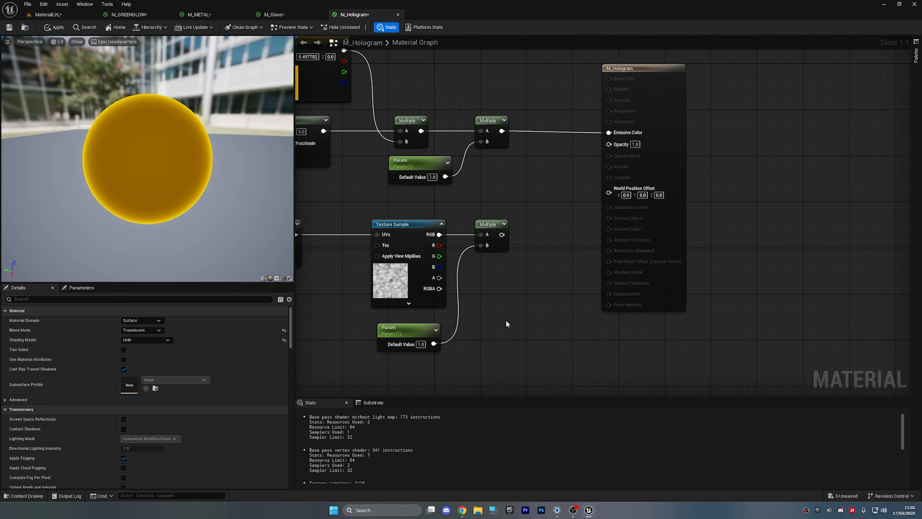
pyautogui.scroll(-2, 508, 322)
pyautogui.moveTo(529, 283); pyautogui.dragTo(653, 216)
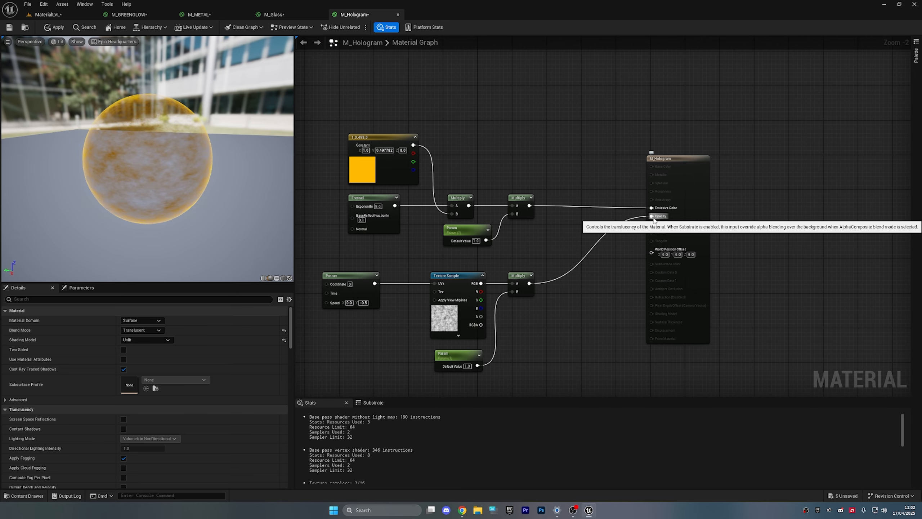
pyautogui.moveTo(226, 191); pyautogui.dragTo(251, 148)
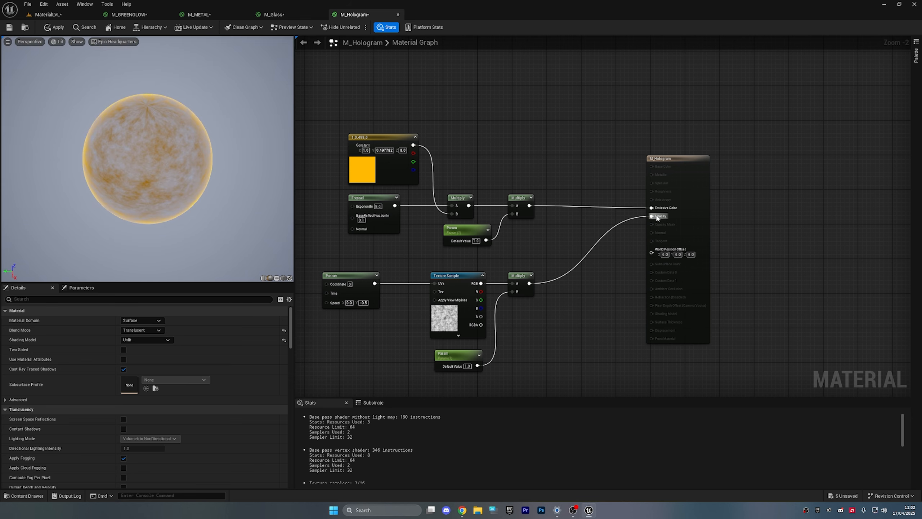
pyautogui.keyDown('ctrl'); pyautogui.moveTo(651, 217); pyautogui.dragTo(653, 209); pyautogui.keyUp('ctrl')
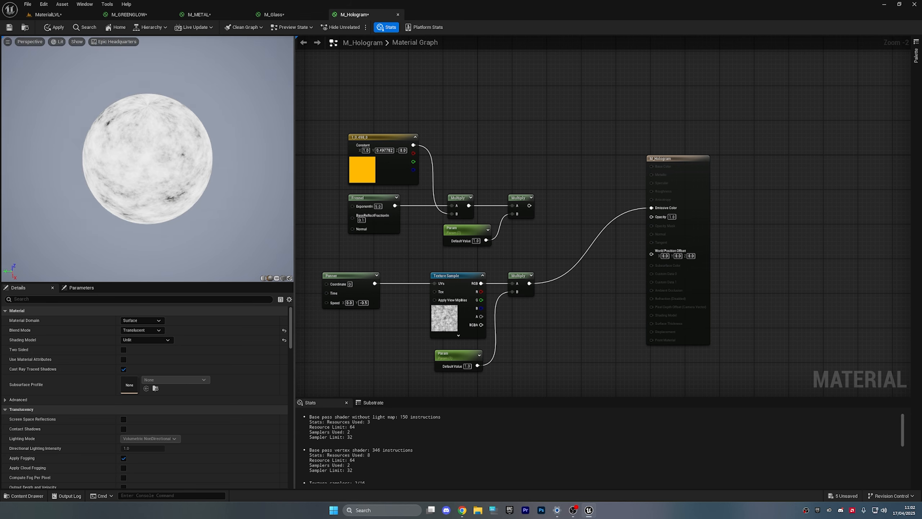
pyautogui.moveTo(180, 103); pyautogui.dragTo(185, 83)
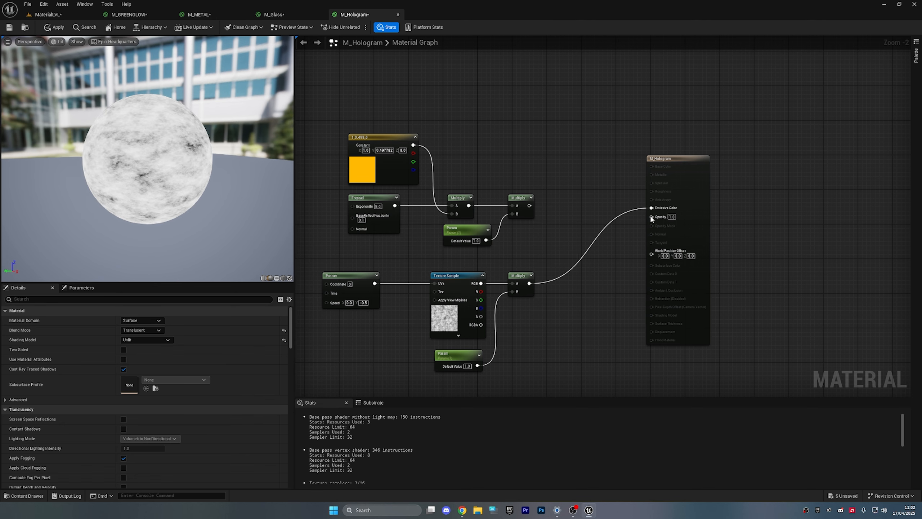
pyautogui.hotkey('ctrl', 'z')
pyautogui.moveTo(530, 284); pyautogui.dragTo(652, 216)
pyautogui.moveTo(209, 140); pyautogui.dragTo(160, 86)
pyautogui.click(54, 27)
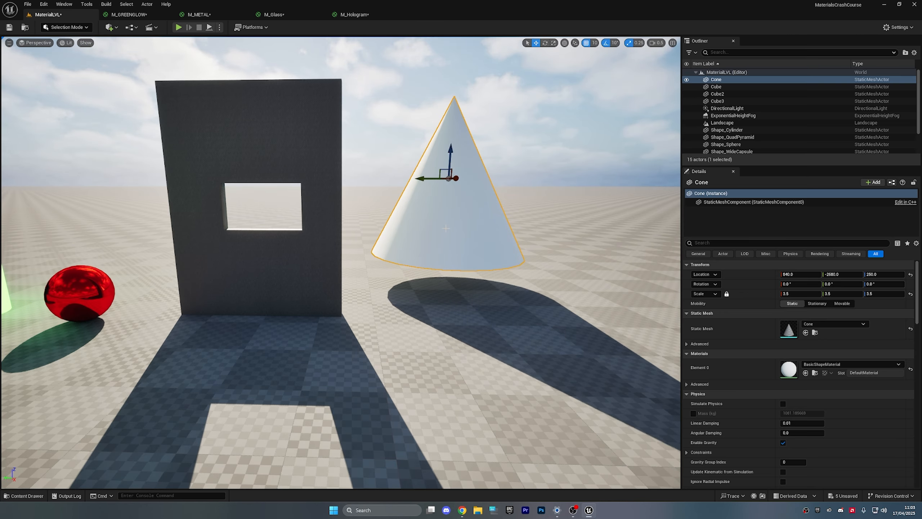
pyautogui.hotkey('ctrl', 'space')
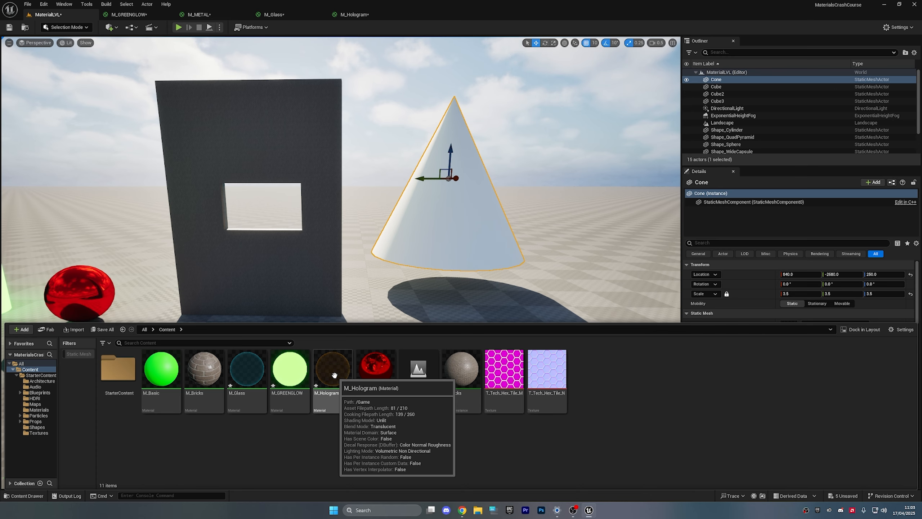
# - Drop M_Hologram onto the cone and view the translucent result
pyautogui.moveTo(334, 375); pyautogui.dragTo(435, 217)
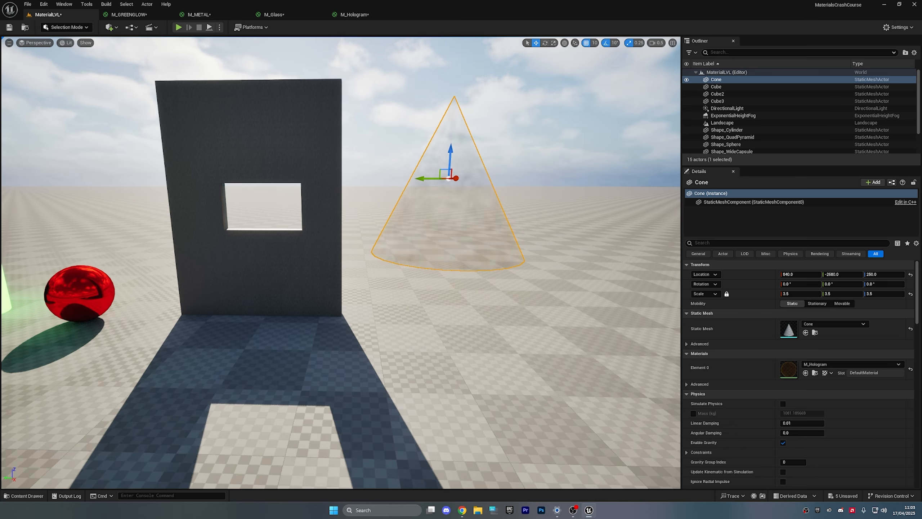
pyautogui.click(531, 184)
pyautogui.moveTo(531, 184); pyautogui.dragTo(544, 229, button='right')
pyautogui.press('w')
pyautogui.press('s')
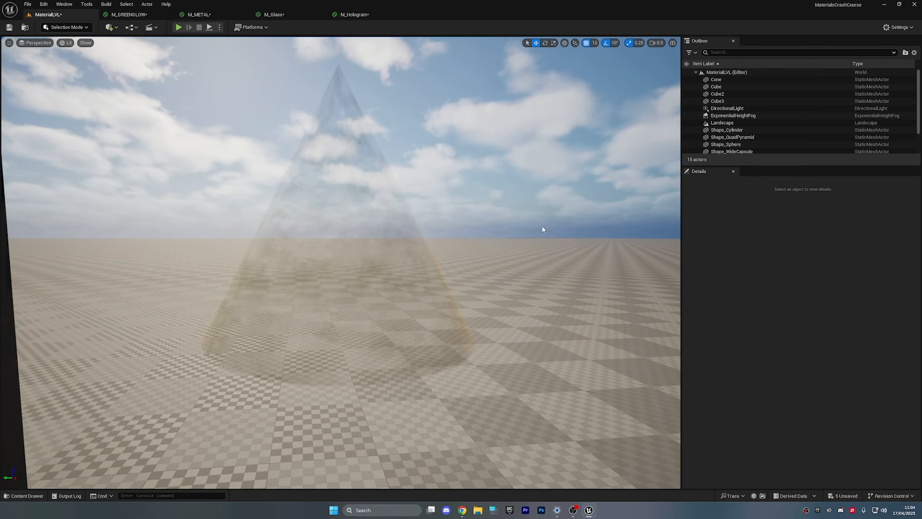
# - Change the Constant glow colour from yellow to blue and apply M_Hologram
pyautogui.click(352, 15)
pyautogui.doubleClick(462, 127)
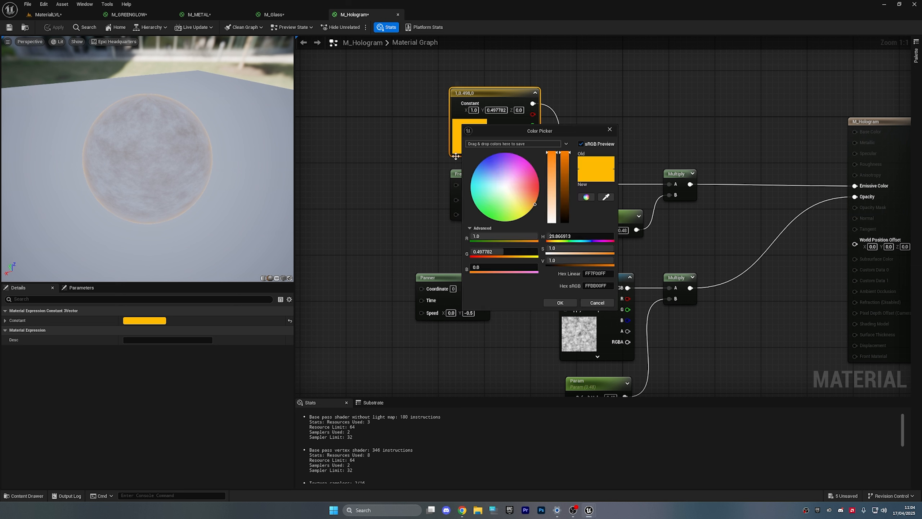
pyautogui.click(487, 158)
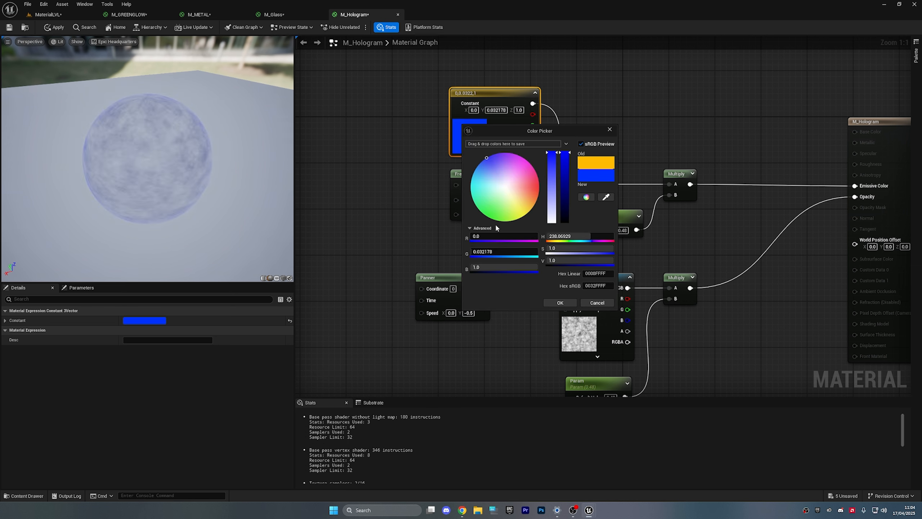
pyautogui.click(560, 302)
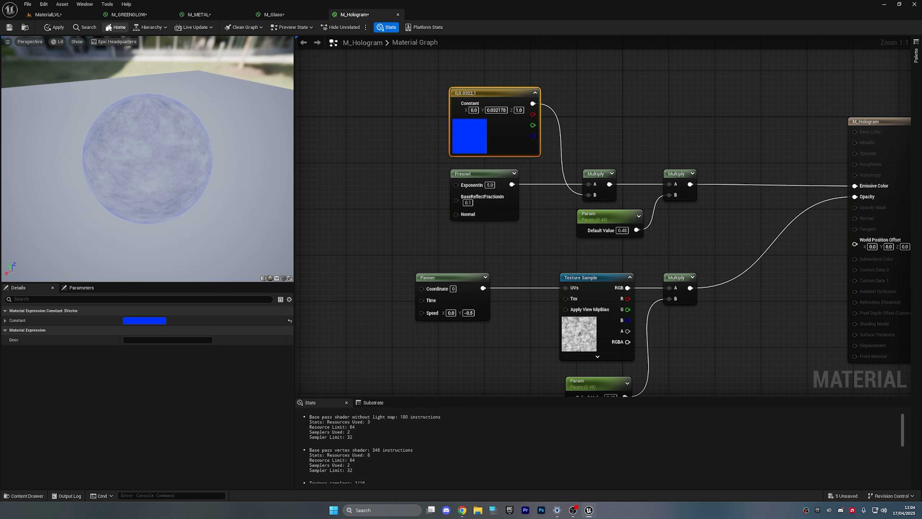
pyautogui.click(54, 27)
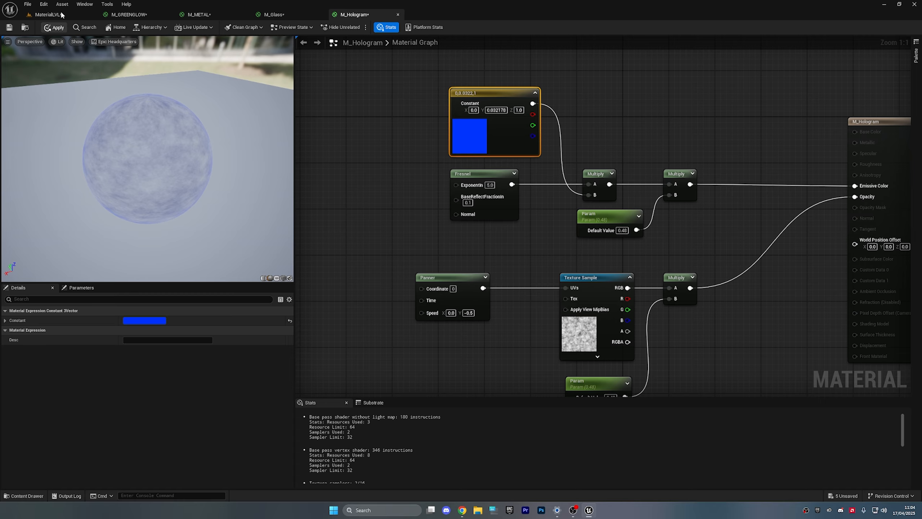
pyautogui.click(48, 15)
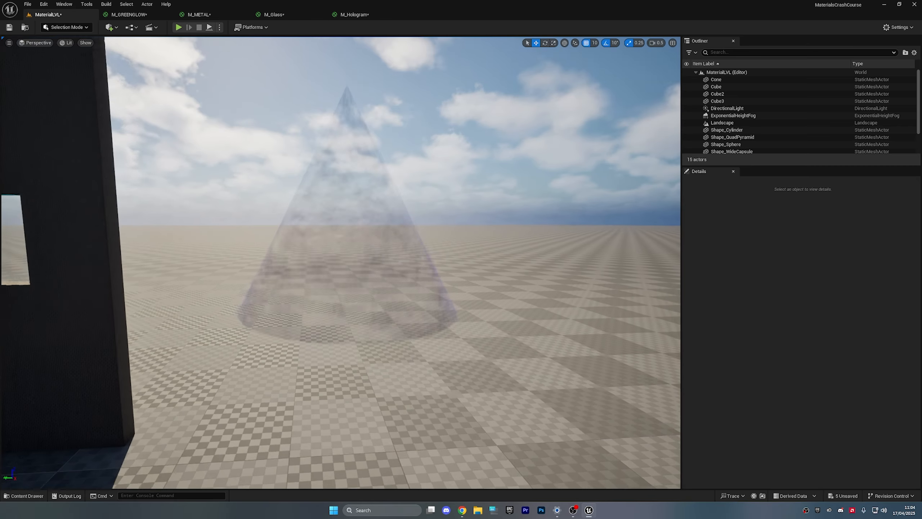
# - Move the cone toward the camera and shrink it to a scale of 2.25
pyautogui.press('s')
pyautogui.moveTo(435, 273); pyautogui.dragTo(400, 273, button='right')
pyautogui.press('w')
pyautogui.click(462, 273)
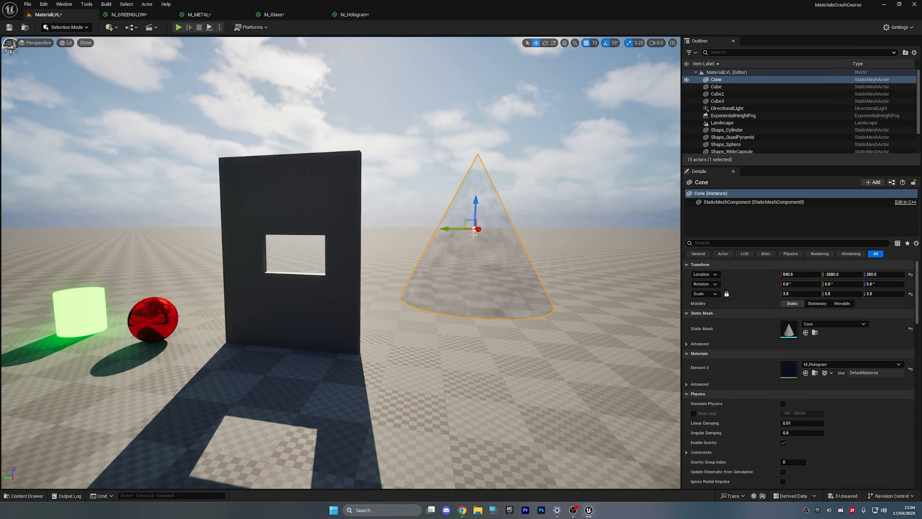
pyautogui.moveTo(478, 229); pyautogui.dragTo(472, 248)
pyautogui.press('r')
pyautogui.press('d')
# - Lower the cone to Z 150
pyautogui.moveTo(472, 249); pyautogui.dragTo(380, 249, button='right')
pyautogui.press('w')
pyautogui.press('d')
pyautogui.press('w')
pyautogui.press('e')
pyautogui.press('w')
pyautogui.moveTo(303, 124); pyautogui.dragTo(305, 306)
# - Back away to view wall, sphere and cone, then save the level
pyautogui.press('a')
pyautogui.moveTo(376, 272)
pyautogui.mouseDown(button='right')
pyautogui.moveTo(421, 291)
pyautogui.moveTo(468, 291)
pyautogui.moveTo(376, 272)
pyautogui.mouseUp(button='right')
pyautogui.press('s')
pyautogui.hotkey('ctrl', 's')
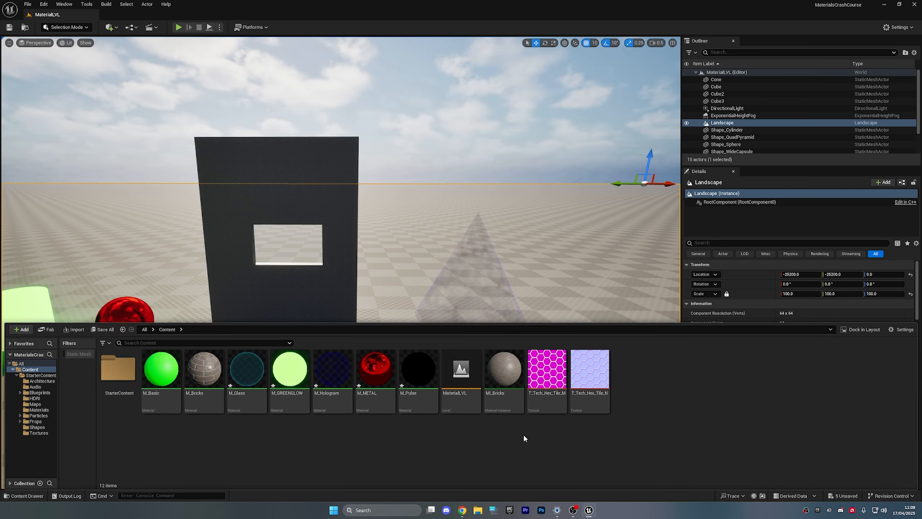
# - Delete the M_Pulse material from the Content Browser
pyautogui.click(431, 369)
pyautogui.press('Delete')
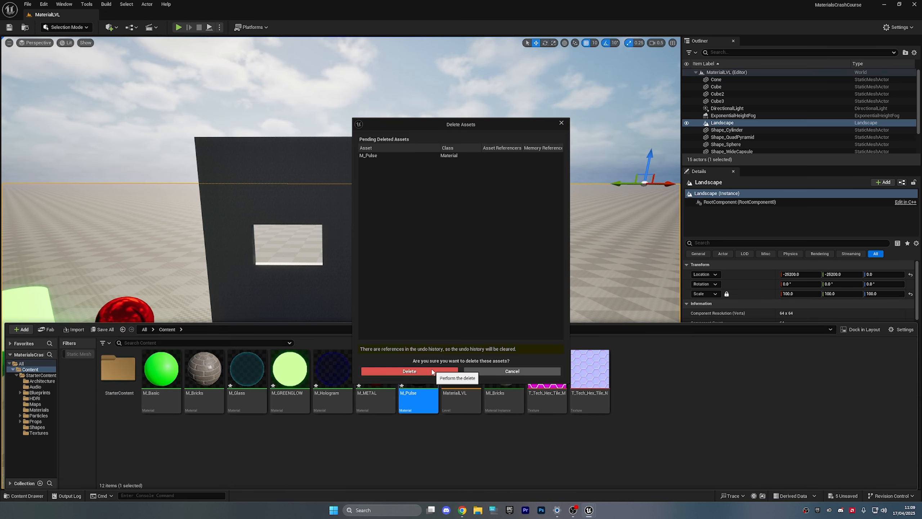
pyautogui.click(472, 378)
# - Create a new material named M_Water and dock its editor beside MaterialLVL
pyautogui.rightClick(602, 401)
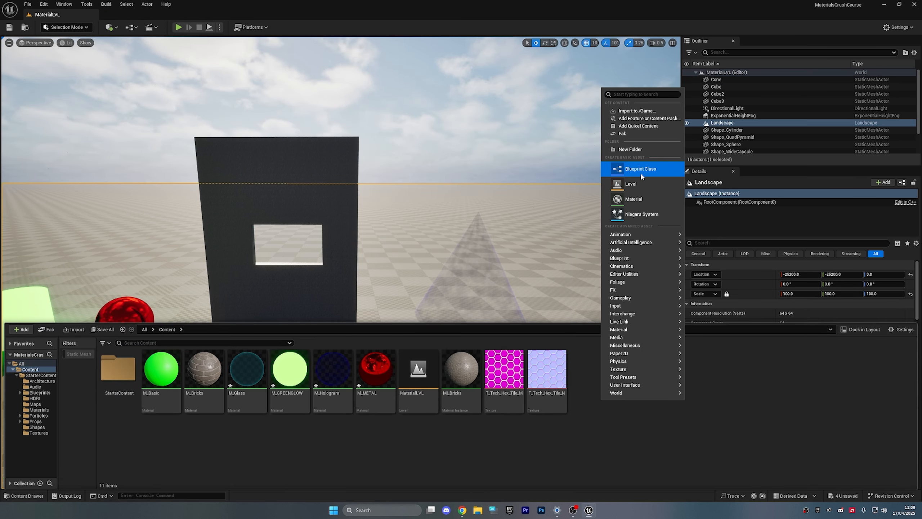
pyautogui.click(637, 199)
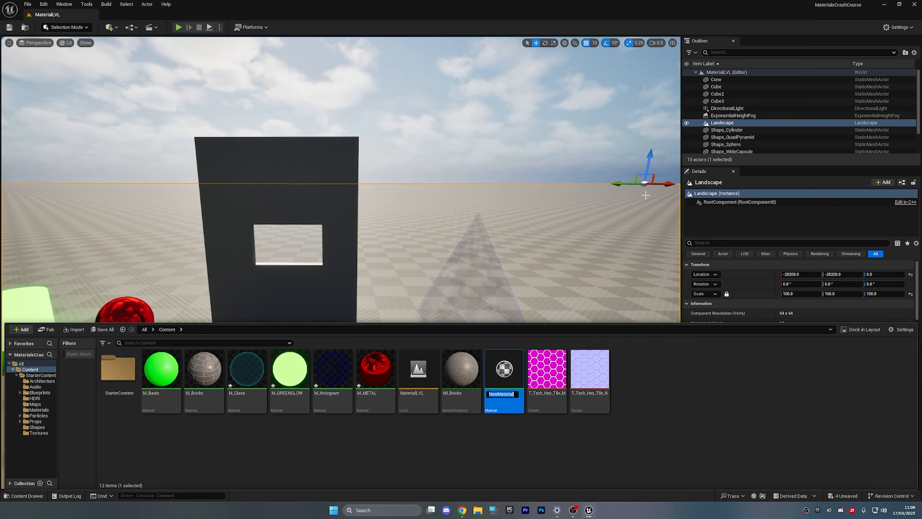
pyautogui.write('M_Water')
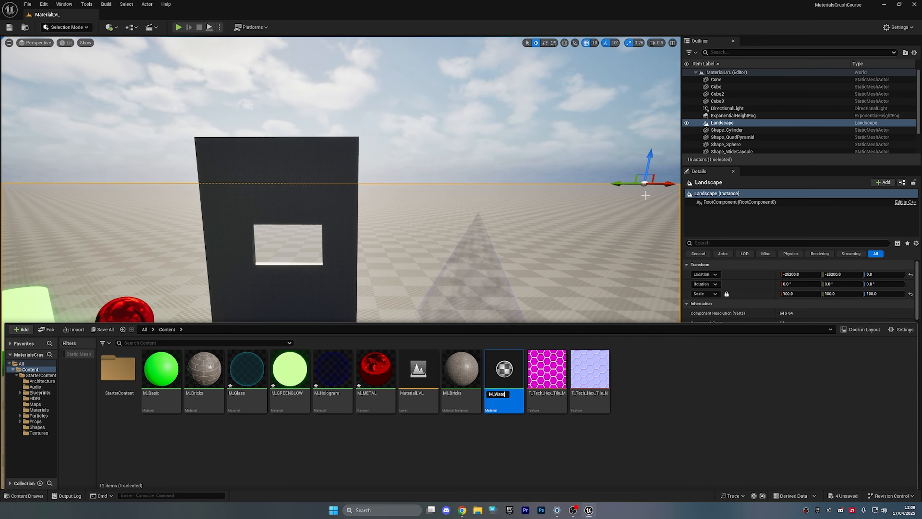
pyautogui.press('Return')
pyautogui.moveTo(58, 14); pyautogui.dragTo(284, 20)
pyautogui.moveTo(439, 196); pyautogui.dragTo(543, 218, button='right')
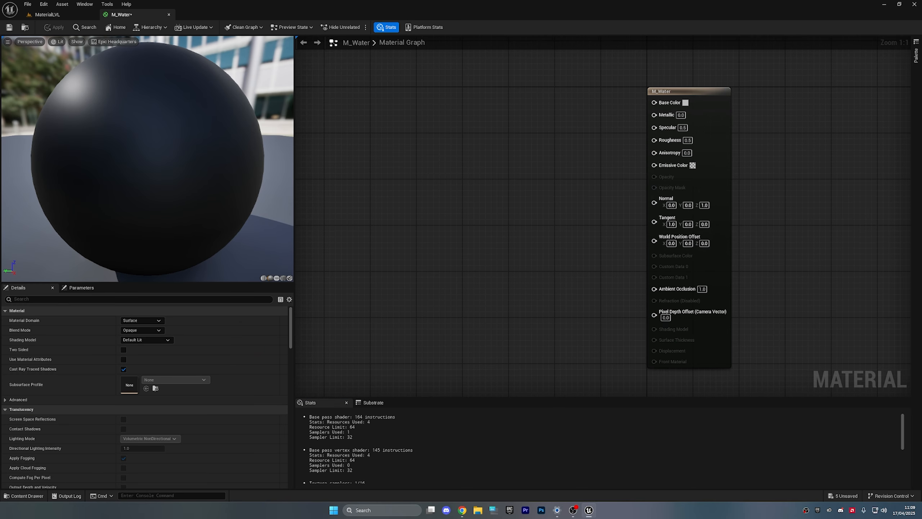
# - Add a Constant3Vector and connect it to M_Water's Base Color
pyautogui.hotkey('alt', 'Tab')
pyautogui.click(383, 263)
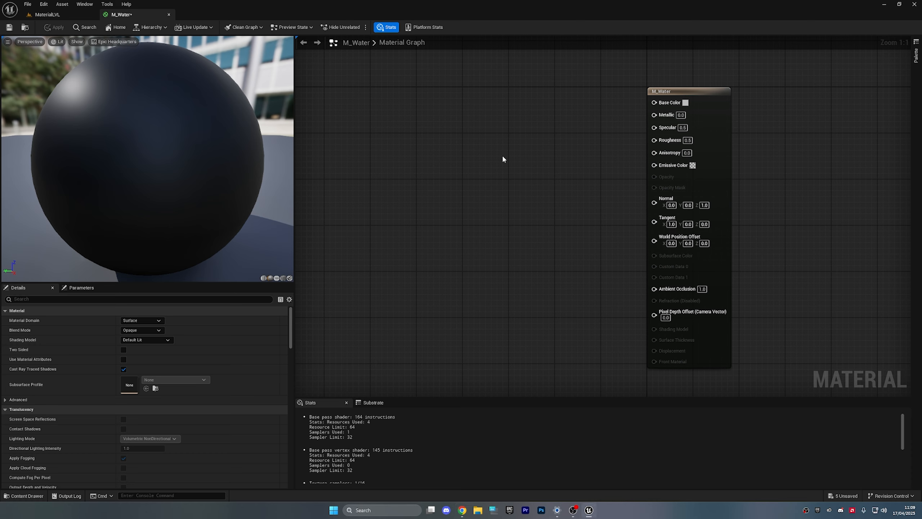
pyautogui.click(490, 117)
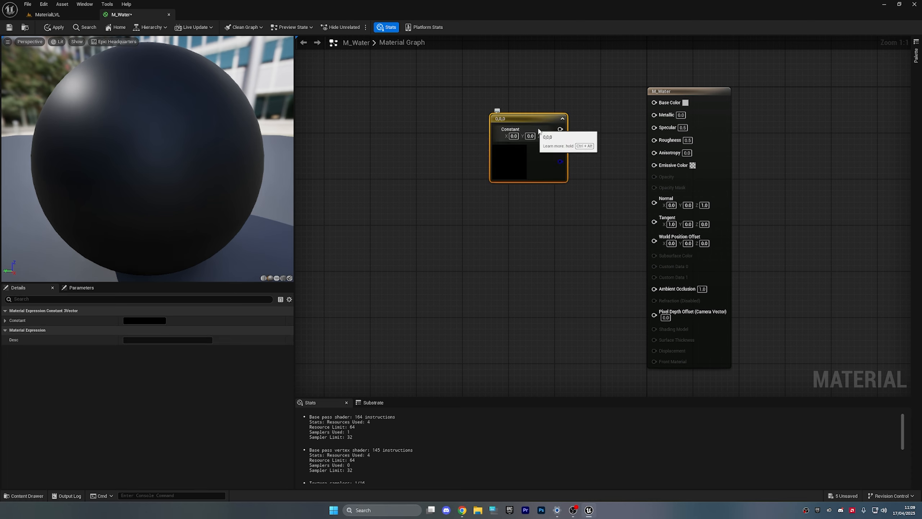
pyautogui.moveTo(560, 129); pyautogui.dragTo(654, 102)
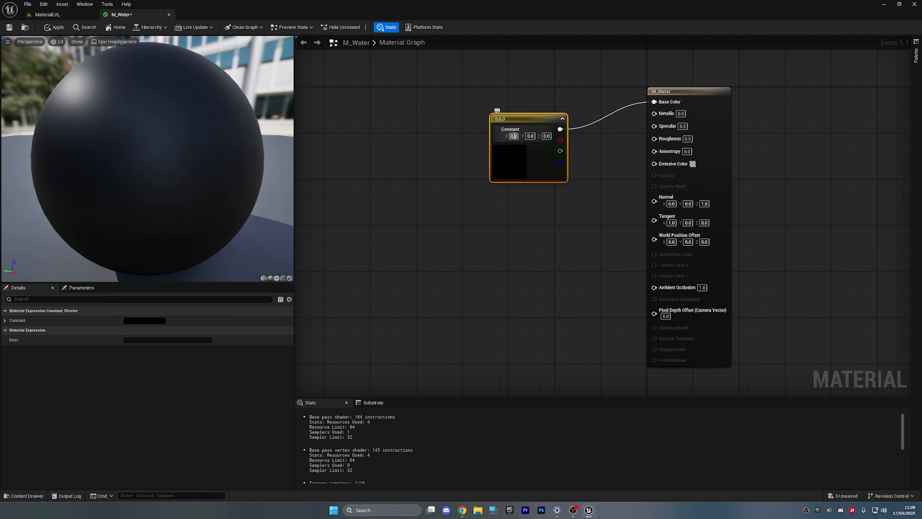
# - Set the constant to 0.1, 0.4, 0.5 and apply the material
pyautogui.click(513, 136)
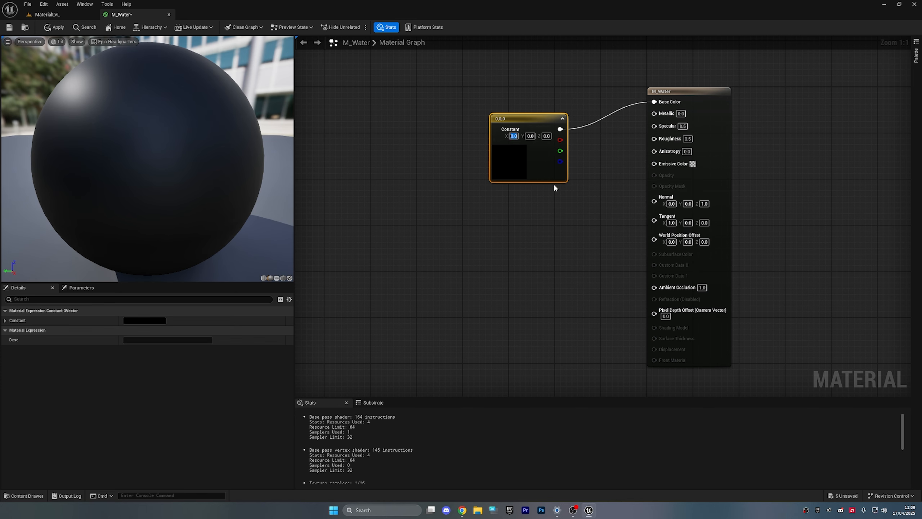
pyautogui.write('0.1')
pyautogui.press('Tab')
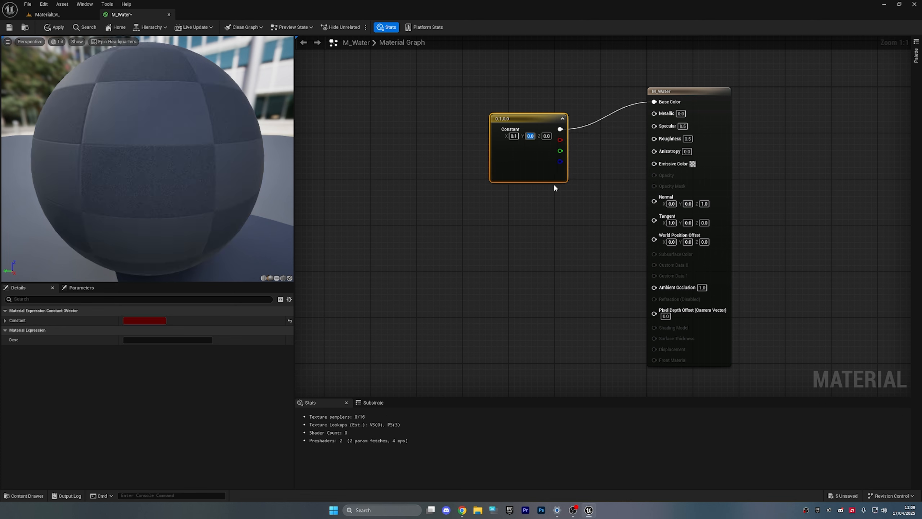
pyautogui.write('.4')
pyautogui.press('Tab')
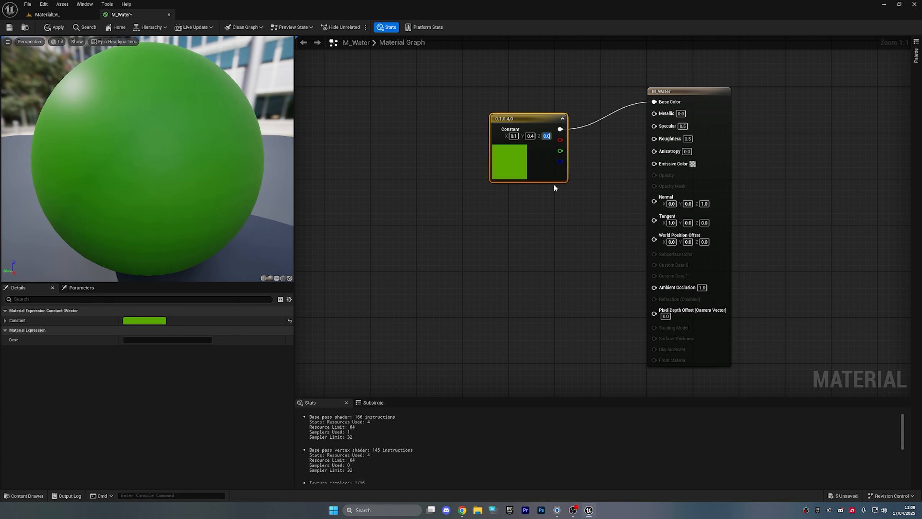
pyautogui.write('.5')
pyautogui.press('Return')
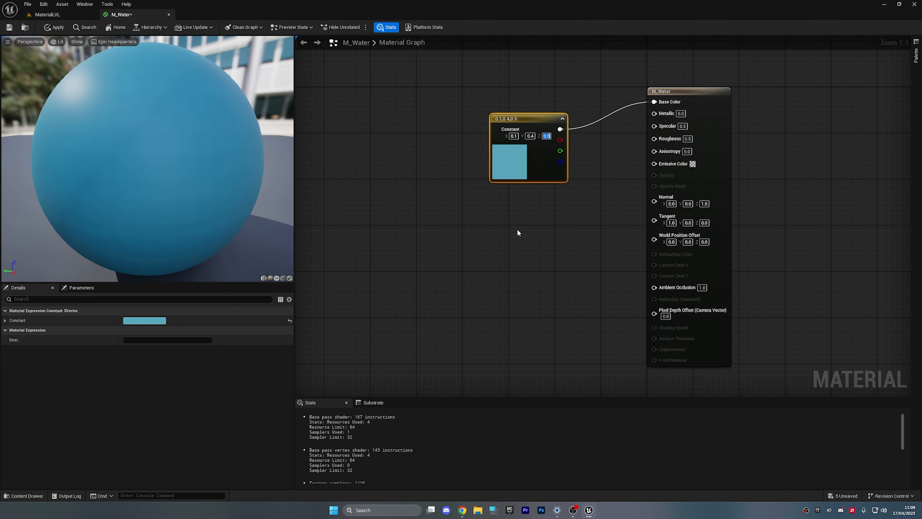
pyautogui.click(516, 227)
pyautogui.click(54, 28)
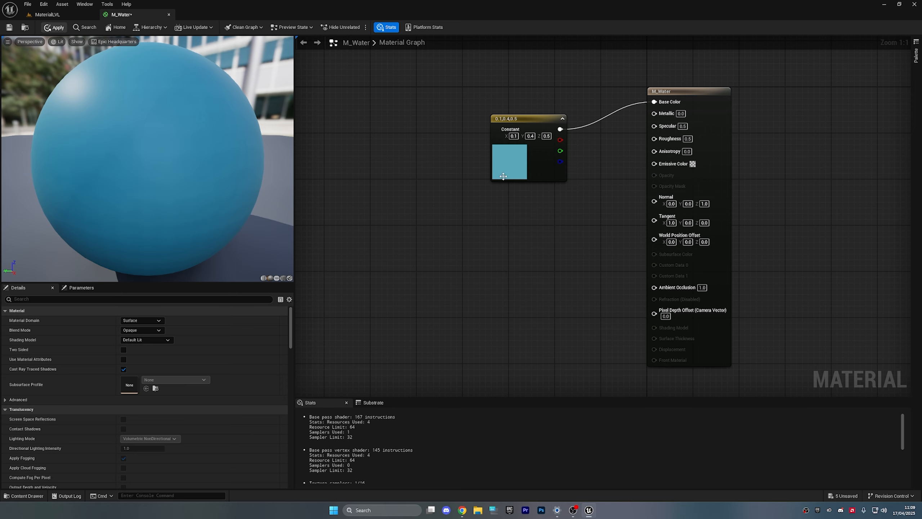
# - Align the constant and output node by straightening their wire with Q
pyautogui.moveTo(481, 206); pyautogui.dragTo(442, 221, button='right')
pyautogui.scroll(-2, 442, 217)
pyautogui.moveTo(445, 107); pyautogui.dragTo(704, 239)
pyautogui.press('q')
pyautogui.click(407, 143)
# - Add a Texture Sample node and assign it the T_Water_N normal map
pyautogui.moveTo(429, 262); pyautogui.dragTo(507, 223, button='right')
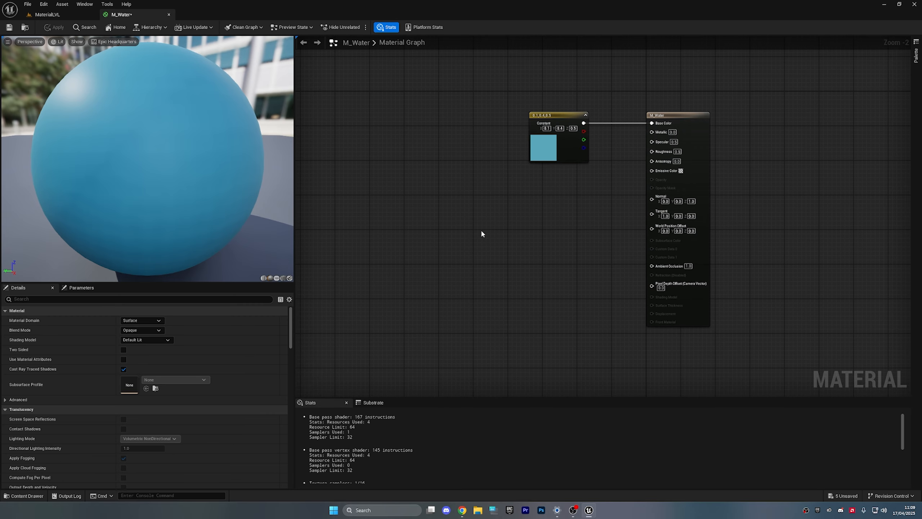
pyautogui.moveTo(482, 230); pyautogui.dragTo(481, 236, button='right')
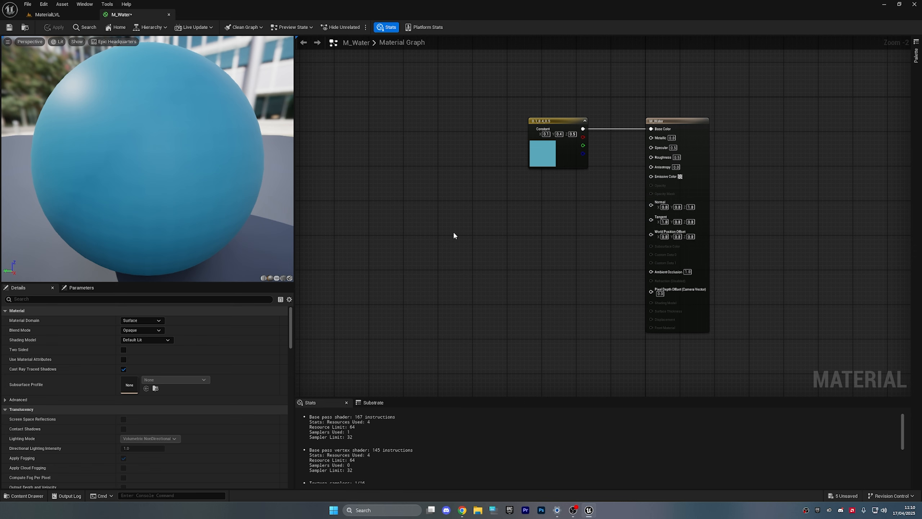
pyautogui.press('t')
pyautogui.click(454, 232)
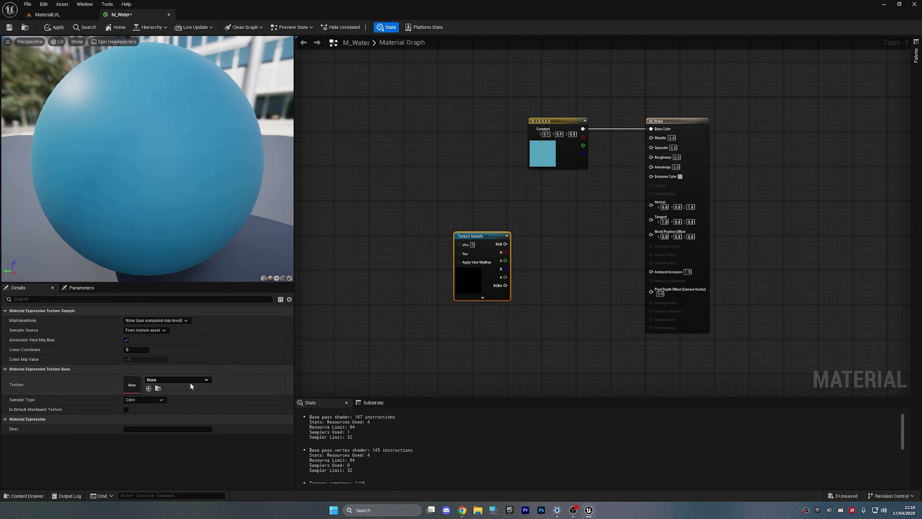
pyautogui.click(190, 380)
pyautogui.write('normal')
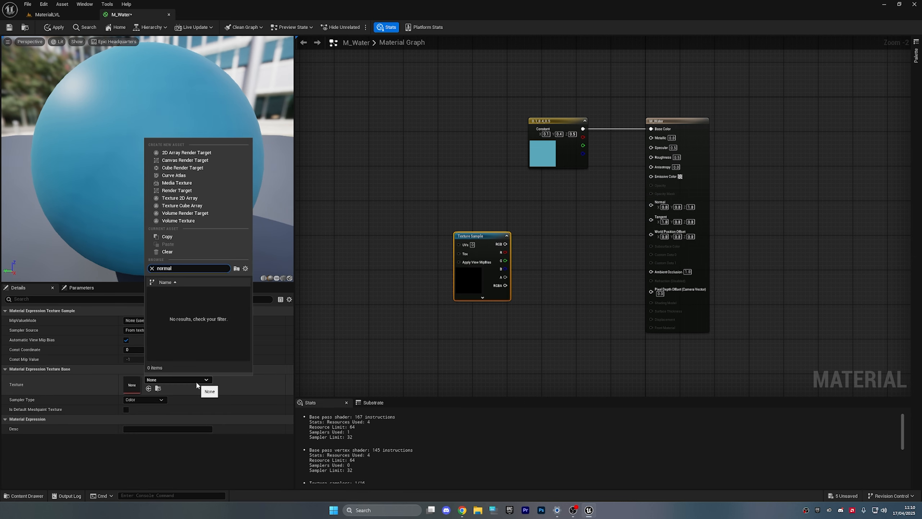
pyautogui.hotkey('ctrl', 'a')
pyautogui.write('water')
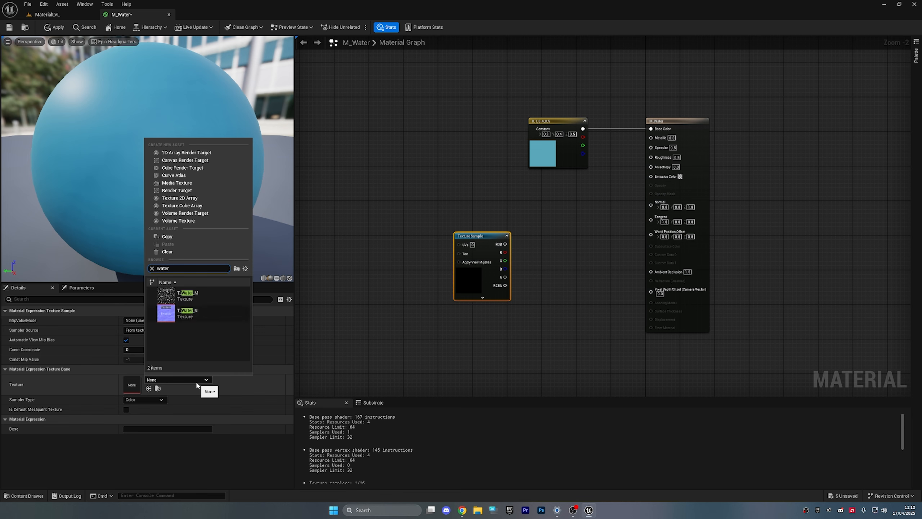
pyautogui.click(196, 315)
# - Position the T_Water_N sample below and left of the colour constant
pyautogui.click(525, 309)
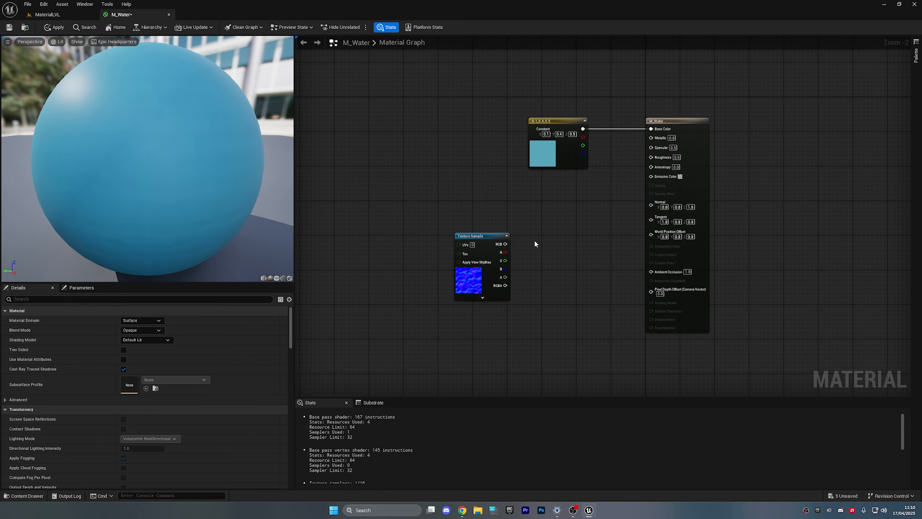
pyautogui.moveTo(491, 222); pyautogui.dragTo(405, 261, button='right')
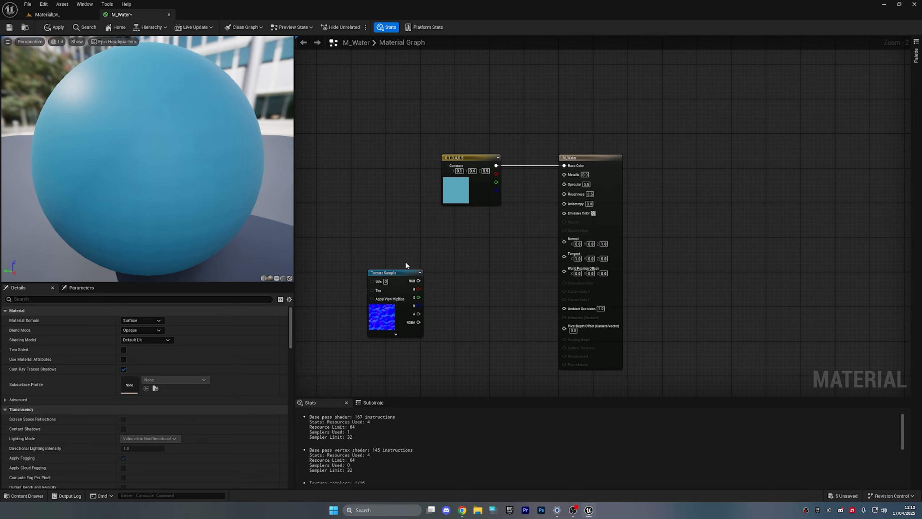
pyautogui.click(380, 322)
pyautogui.moveTo(398, 273); pyautogui.dragTo(475, 224)
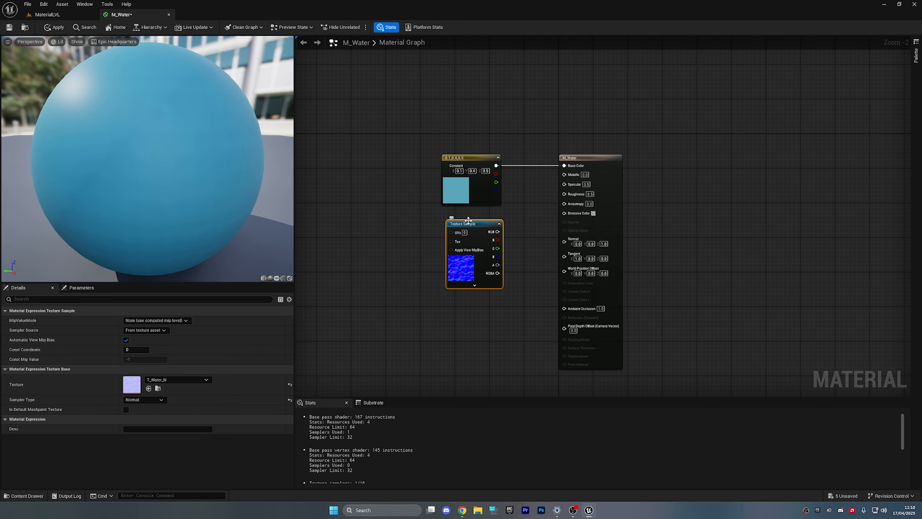
pyautogui.moveTo(467, 222); pyautogui.dragTo(347, 283)
pyautogui.click(422, 301)
pyautogui.moveTo(422, 302); pyautogui.dragTo(479, 279, button='right')
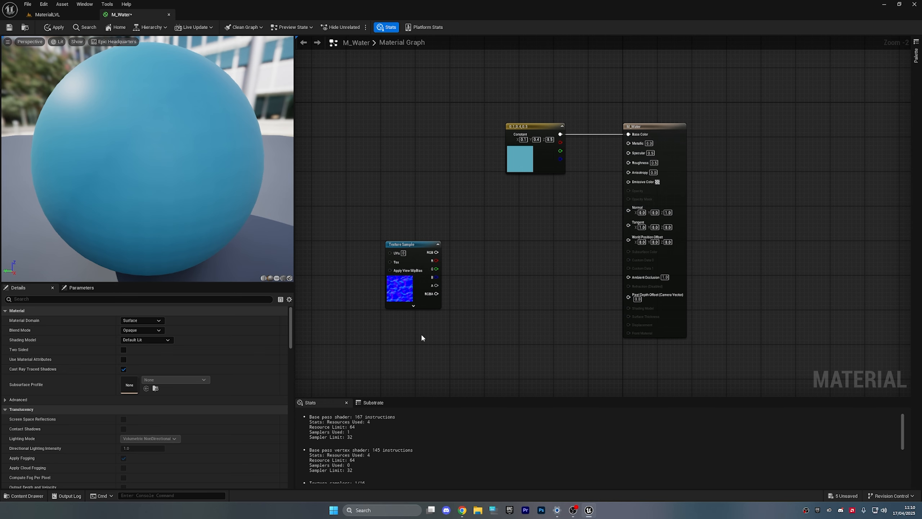
pyautogui.moveTo(426, 333); pyautogui.dragTo(446, 323, button='right')
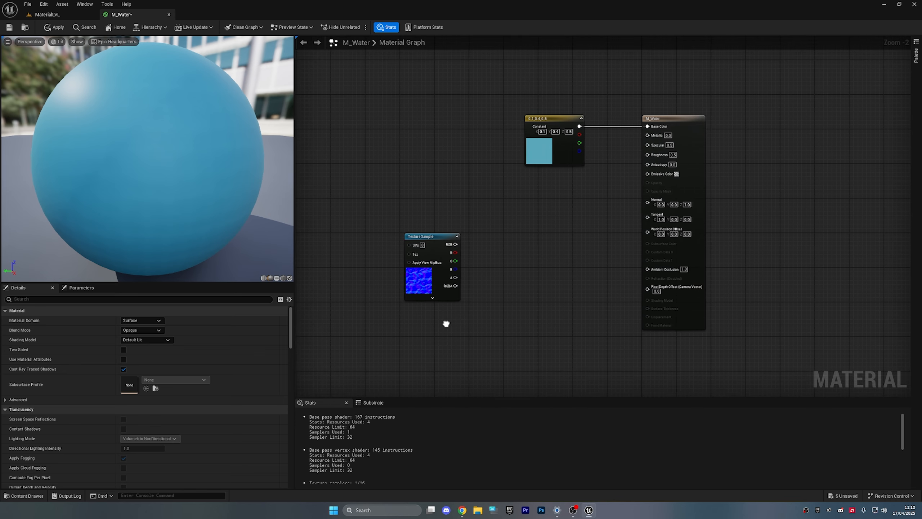
# - Add a Panner feeding T_Water_N's UVs and line both up beside the M_Water output
pyautogui.rightClick(449, 326)
pyautogui.write('panner')
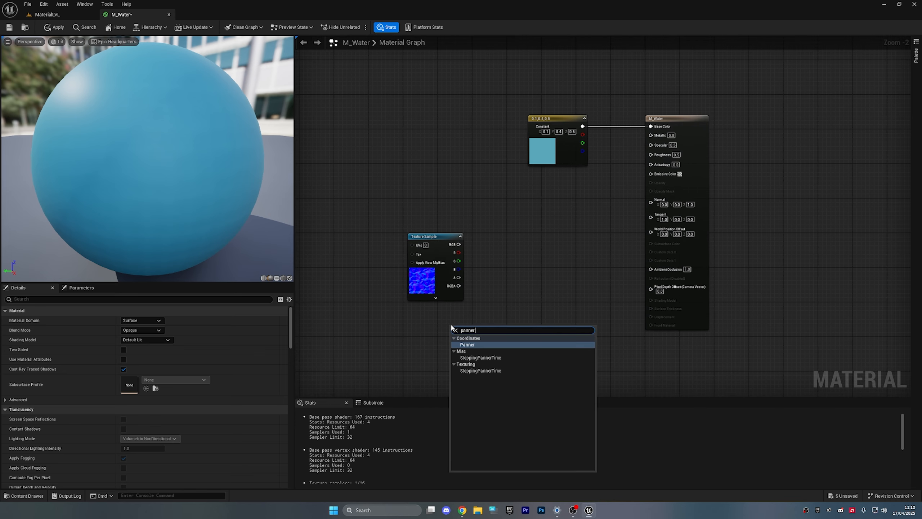
pyautogui.press('Return')
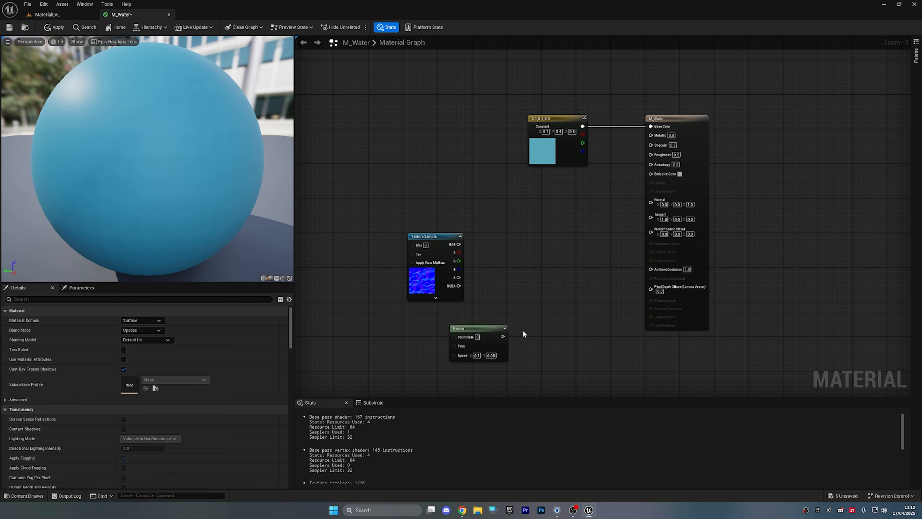
pyautogui.moveTo(502, 337); pyautogui.dragTo(651, 199)
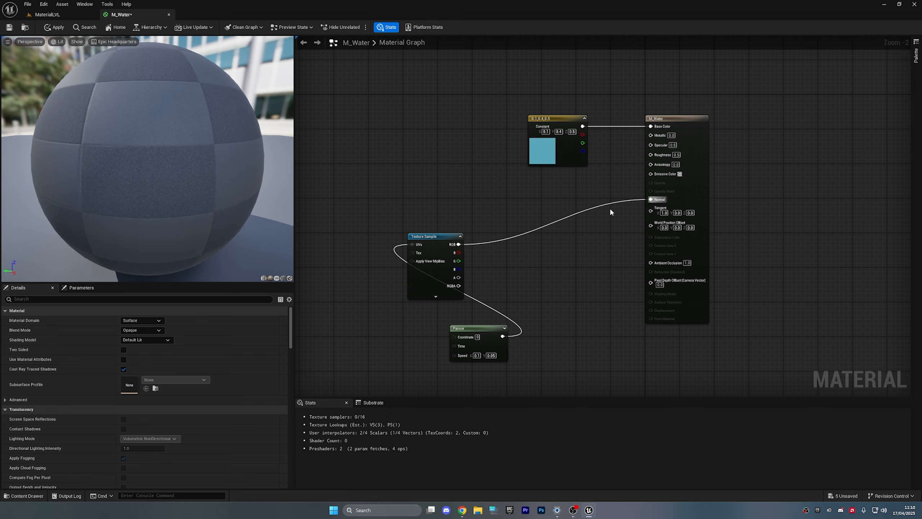
pyautogui.moveTo(425, 236); pyautogui.dragTo(580, 201)
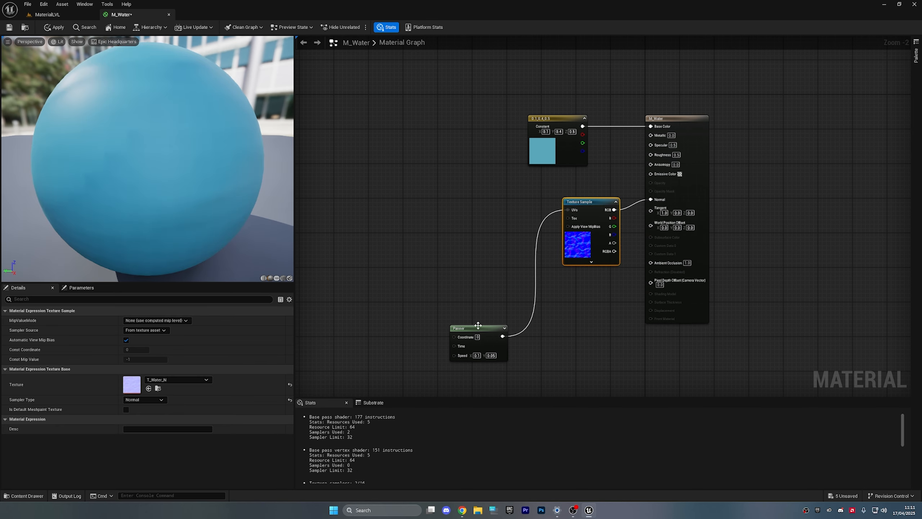
pyautogui.moveTo(478, 326); pyautogui.dragTo(515, 206)
# - Apply the M_Water changes and inspect the preview sphere
pyautogui.click(431, 193)
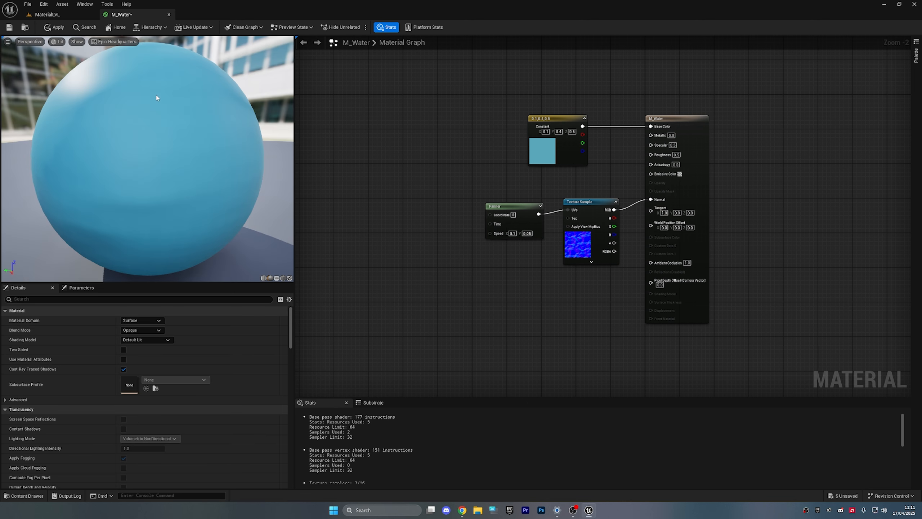
pyautogui.click(55, 27)
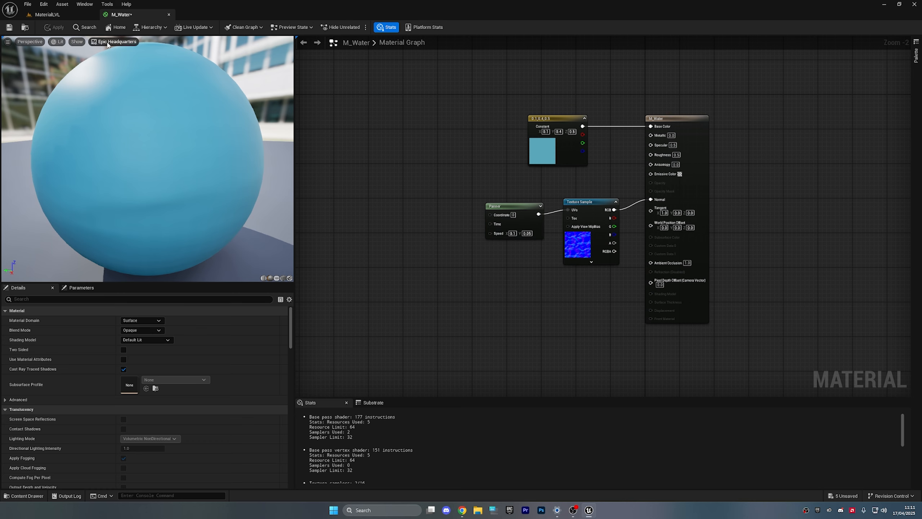
pyautogui.moveTo(234, 135); pyautogui.dragTo(164, 120)
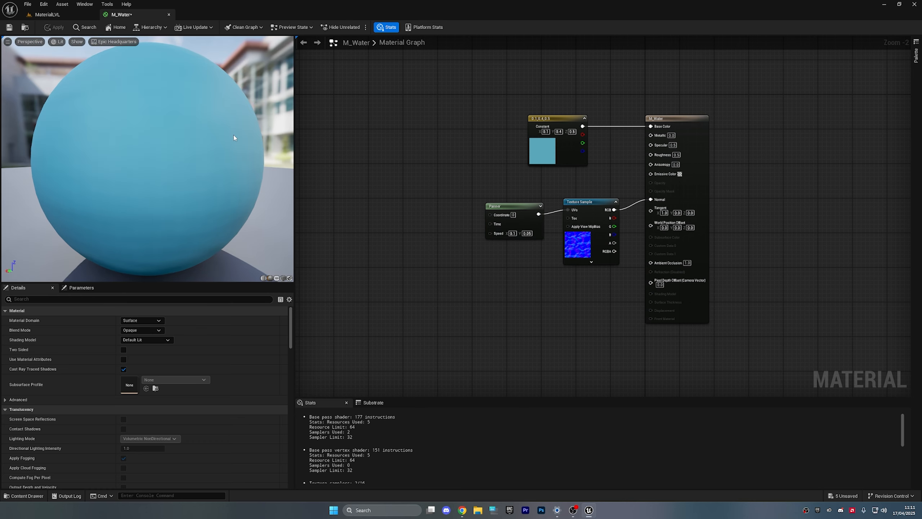
pyautogui.scroll(3, 234, 135)
pyautogui.scroll(-4, 233, 135)
pyautogui.scroll(2, 233, 135)
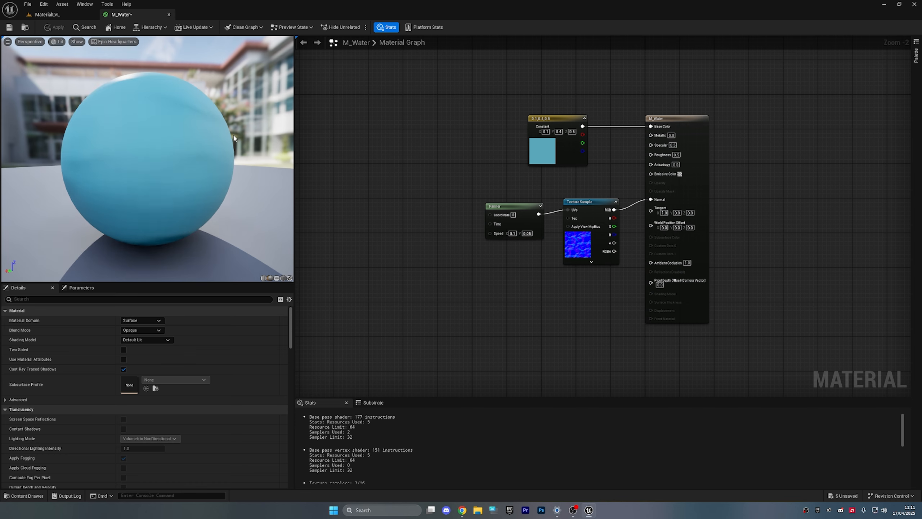
pyautogui.scroll(3, 233, 136)
pyautogui.scroll(-3, 233, 136)
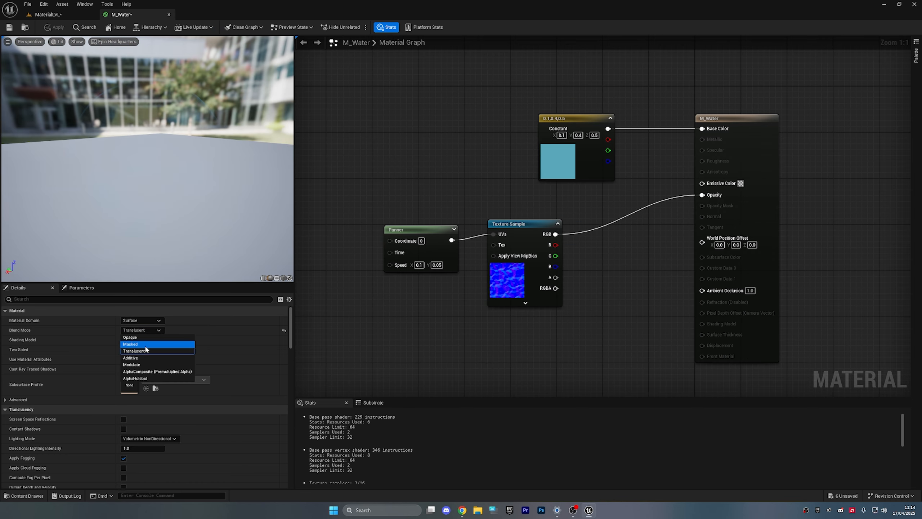
# - Set M_Water's Blend Mode to Opaque, apply, and check it in the level
pyautogui.click(150, 338)
pyautogui.click(59, 27)
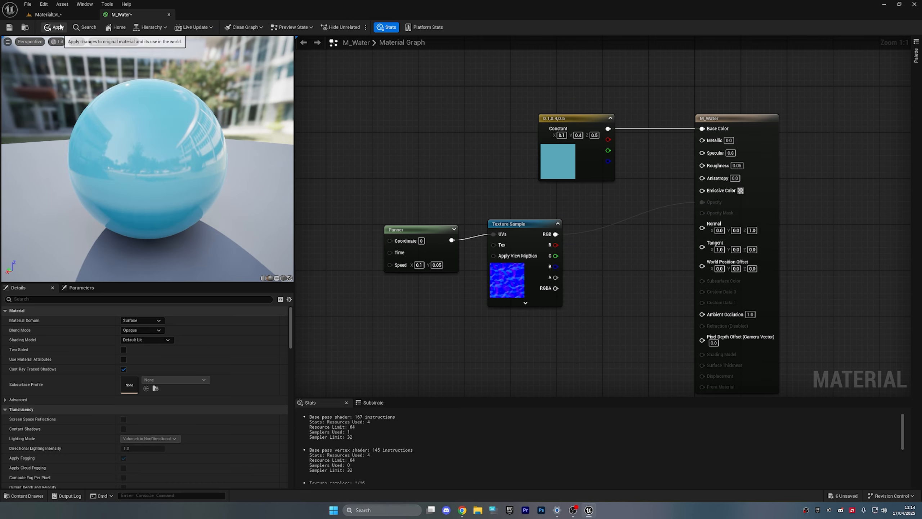
pyautogui.click(55, 16)
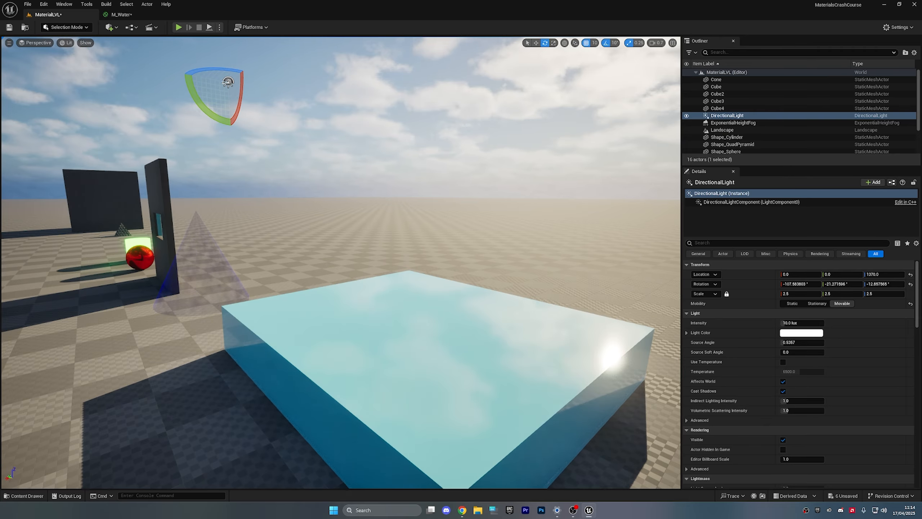
pyautogui.moveTo(341, 262)
pyautogui.mouseDown(button='right')
pyautogui.moveTo(406, 291)
pyautogui.moveTo(327, 254)
pyautogui.mouseUp(button='right')
pyautogui.moveTo(340, 262); pyautogui.dragTo(232, 277, button='right')
# - Reopen M_Water from the Content Drawer and undo the Blend Mode edit
pyautogui.hotkey('ctrl', 'space')
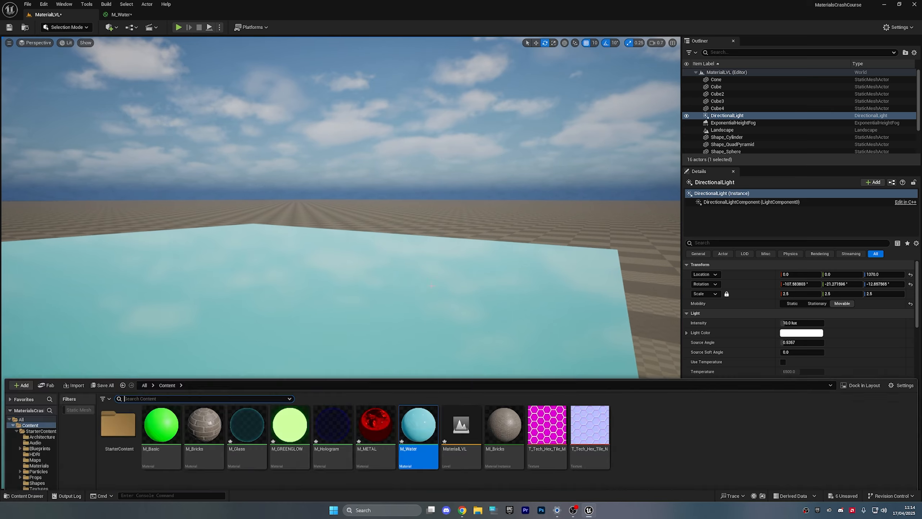
pyautogui.doubleClick(407, 363)
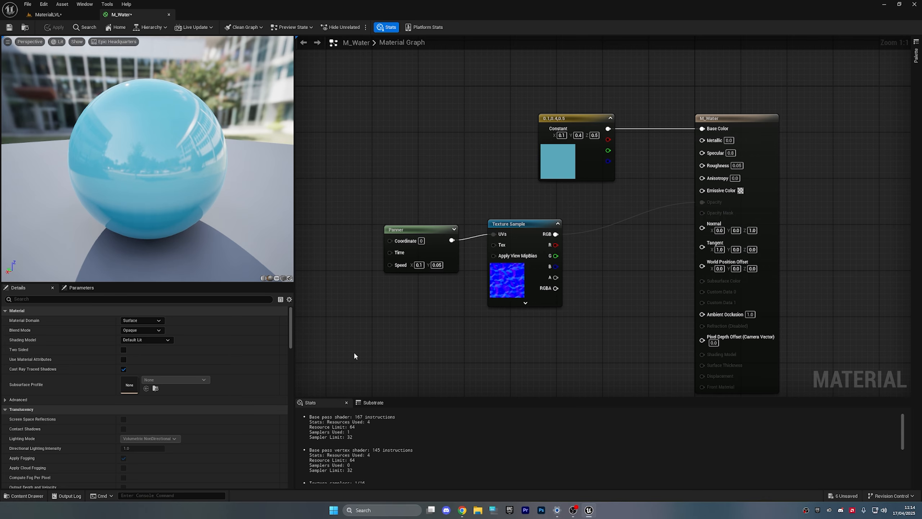
pyautogui.click(141, 330)
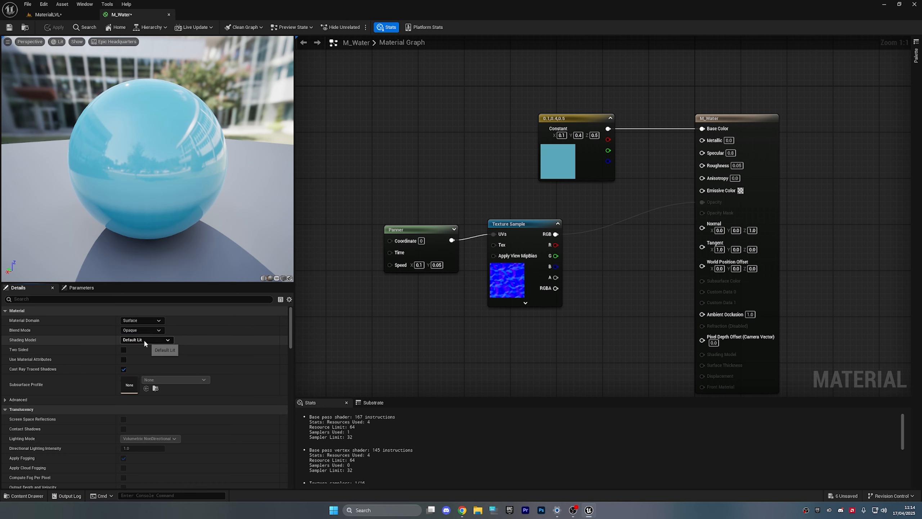
pyautogui.hotkey('ctrl', 'z')
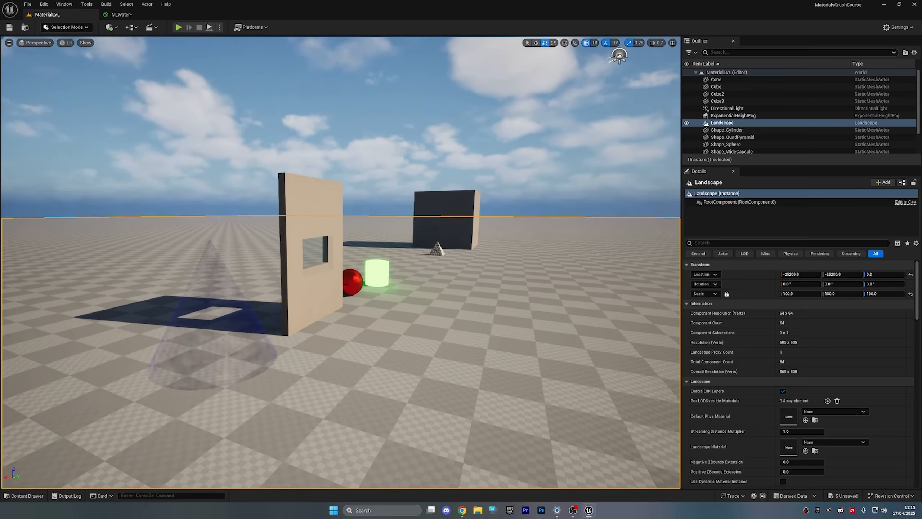
# - Place a new cube from Shapes and stretch it to 5 × 5 across
pyautogui.moveTo(341, 261); pyautogui.dragTo(331, 292, button='right')
pyautogui.hotkey('ctrl', 'space')
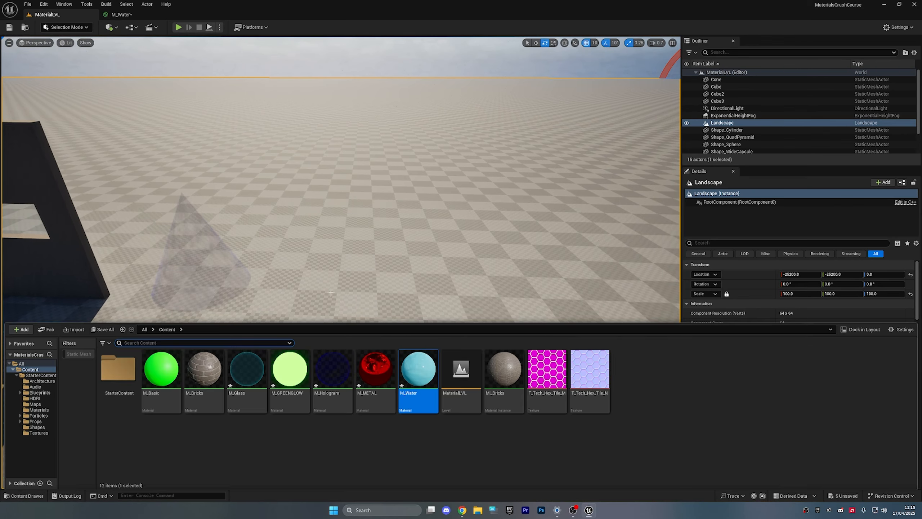
pyautogui.hotkey('ctrl', 'space')
pyautogui.click(109, 27)
pyautogui.moveTo(147, 111)
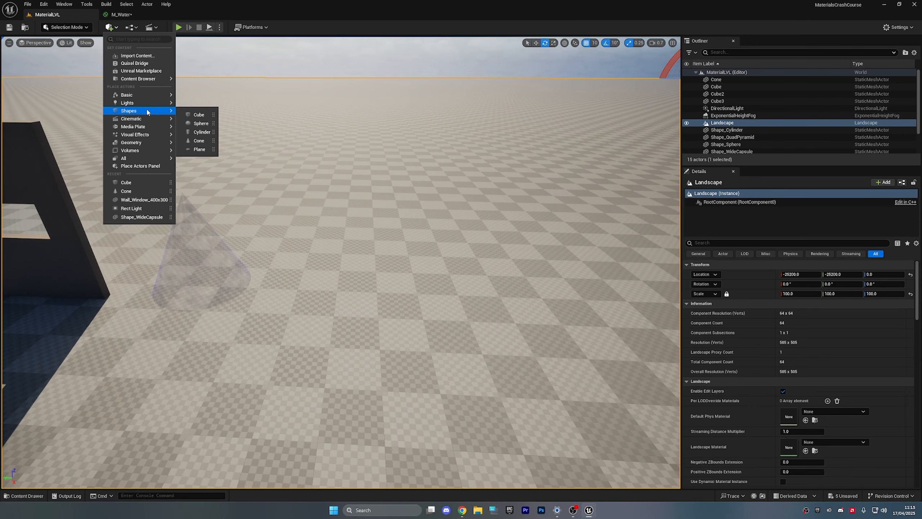
pyautogui.click(197, 114)
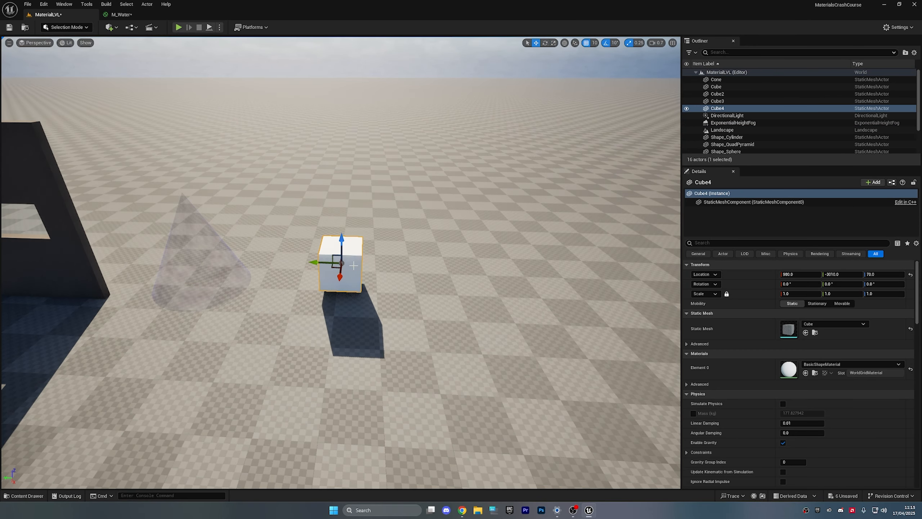
pyautogui.moveTo(333, 268); pyautogui.dragTo(383, 263)
# - Drag M_Water onto the flattened cube and view the rippling water slab
pyautogui.press('w')
pyautogui.hotkey('ctrl', 'space')
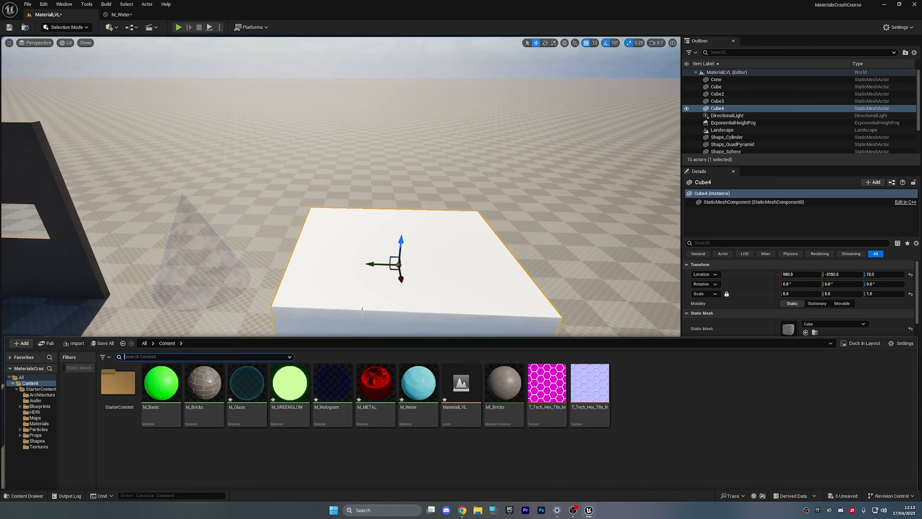
pyautogui.moveTo(466, 269); pyautogui.dragTo(467, 271)
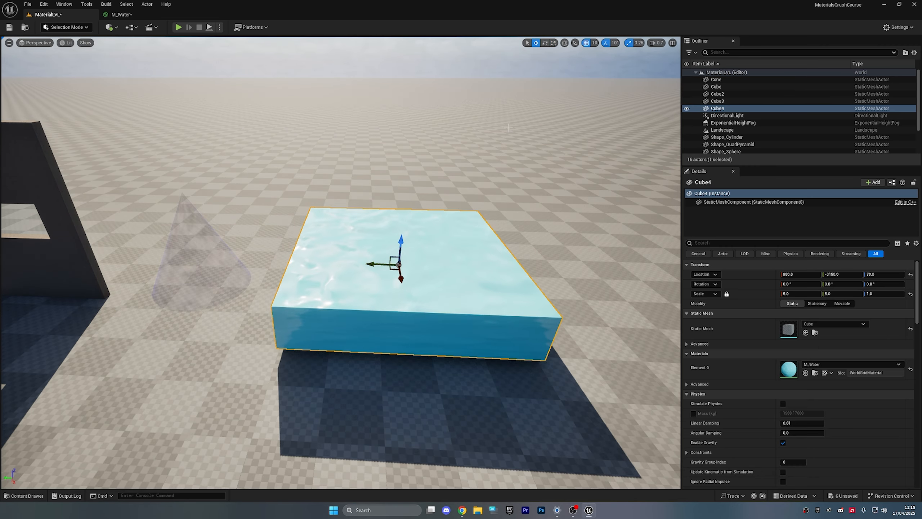
pyautogui.click(468, 49)
pyautogui.press('w')
pyautogui.moveTo(341, 263); pyautogui.dragTo(196, 233, button='right')
pyautogui.press('s')
pyautogui.scroll(-3, 233, 234)
# - Rotate the DirectionalLight to about -140° so sunset light falls on the water slab
pyautogui.press('d')
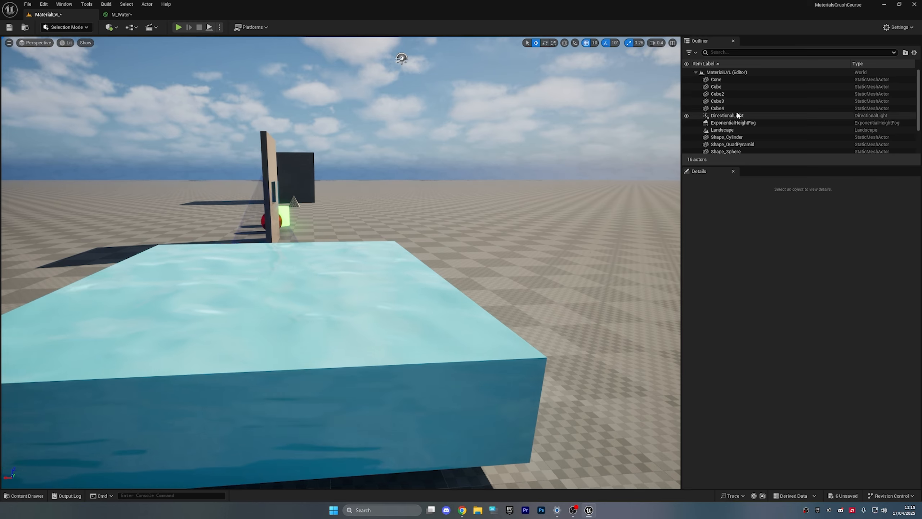
pyautogui.click(727, 115)
pyautogui.moveTo(367, 70); pyautogui.dragTo(436, 84)
pyautogui.click(204, 69)
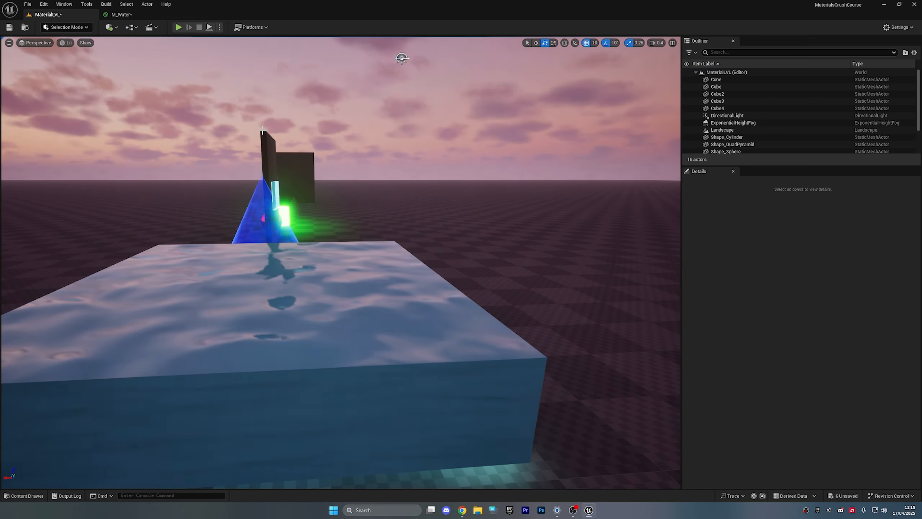
# - Fly the camera past the water slab toward the cone, wall window, sphere and glowing cylinder
pyautogui.moveTo(203, 68); pyautogui.dragTo(172, 83, button='right')
pyautogui.press('w')
pyautogui.press('a')
pyautogui.press('w')
pyautogui.press('w')
pyautogui.press('a')
pyautogui.press('s')
pyautogui.press('w')
pyautogui.press('a')
pyautogui.press('s')
# - Circle the stone pyramid and brick cube, then rise to look down on the water slab
pyautogui.press('w')
pyautogui.press('w')
pyautogui.press('w')
pyautogui.press('a')
pyautogui.scroll(2, 196, 54)
pyautogui.press('w')
pyautogui.press('a')
pyautogui.press('d')
pyautogui.press('s')
pyautogui.press('w')
pyautogui.press('d')
pyautogui.press('w')
pyautogui.press('d')
pyautogui.press('d')
pyautogui.press('e')
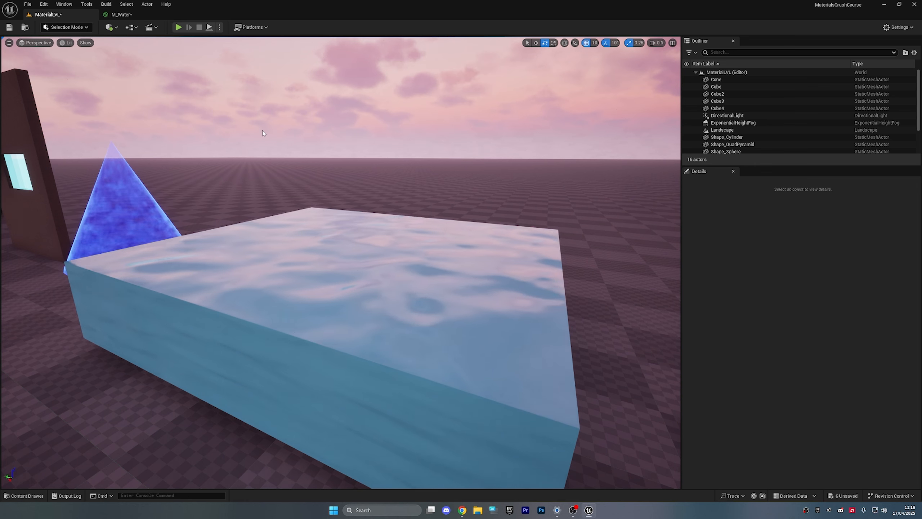